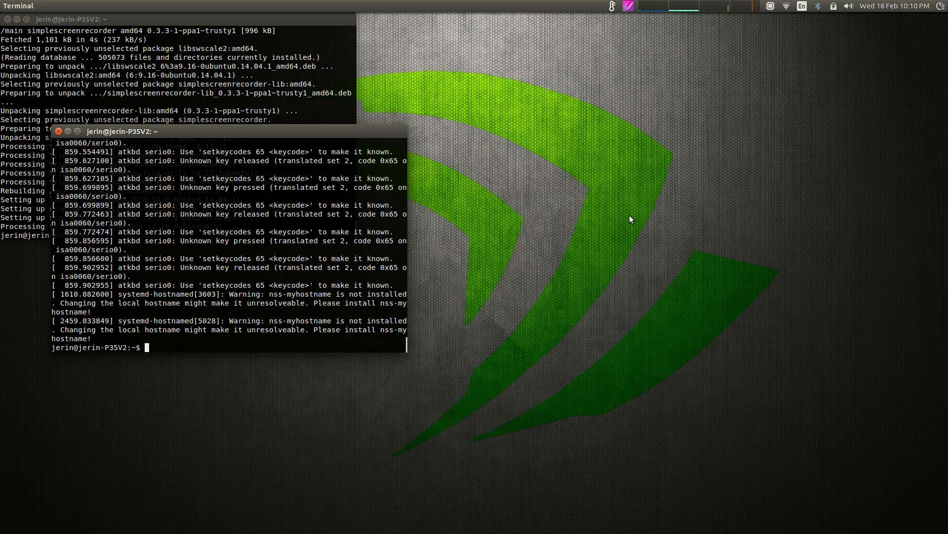
Step: Launch FreeCAD from a new terminal and create a new empty document
key("ctrl+alt+t")
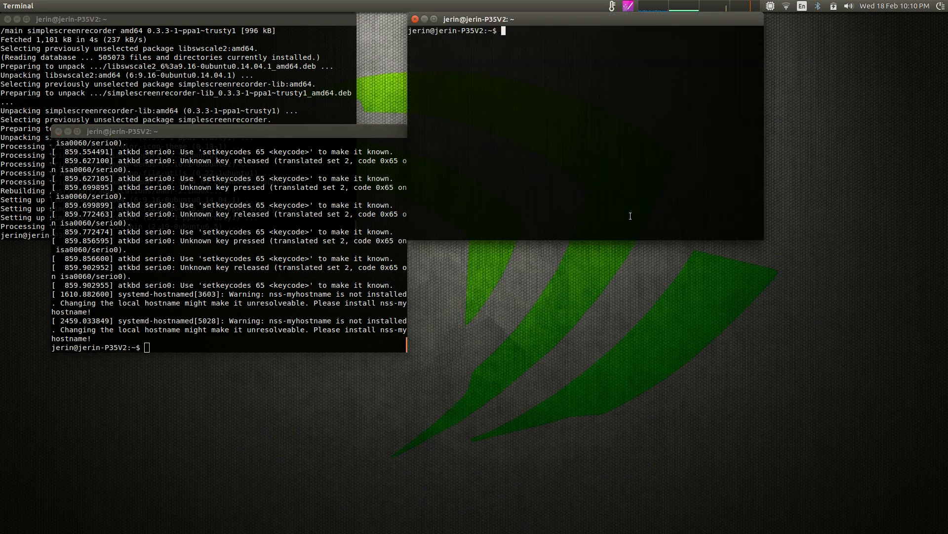
type("freecad")
key("Return")
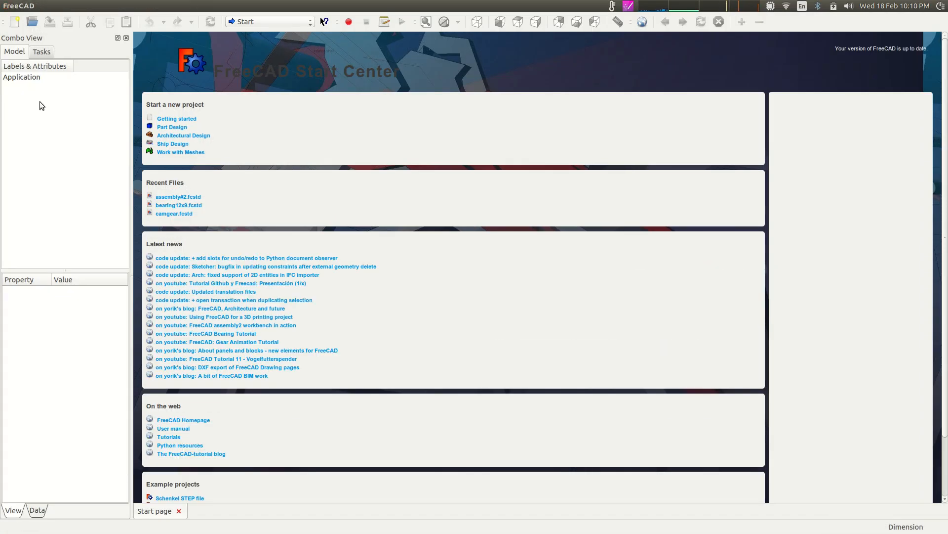
left_click(15, 24)
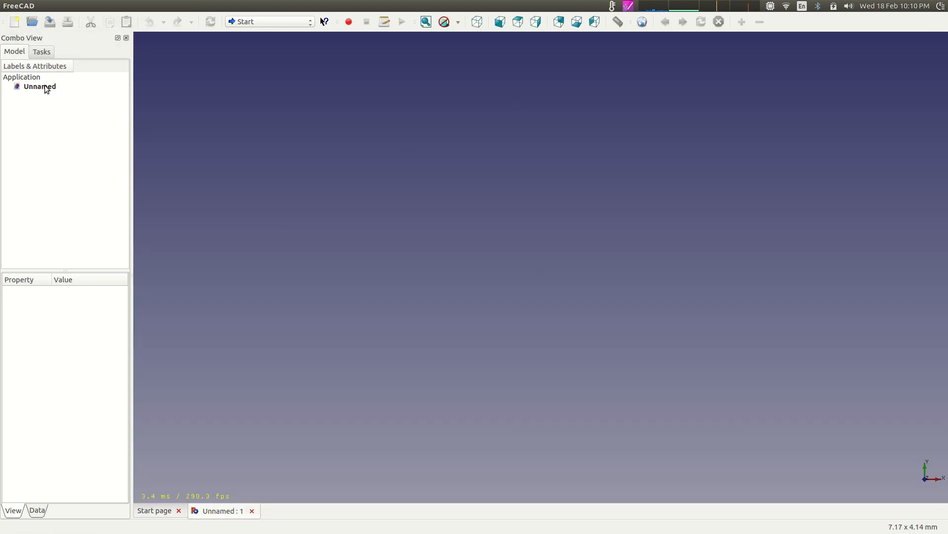
Step: Start saving the document and create and open a new folder named tutorial inside Documents
left_click(50, 22)
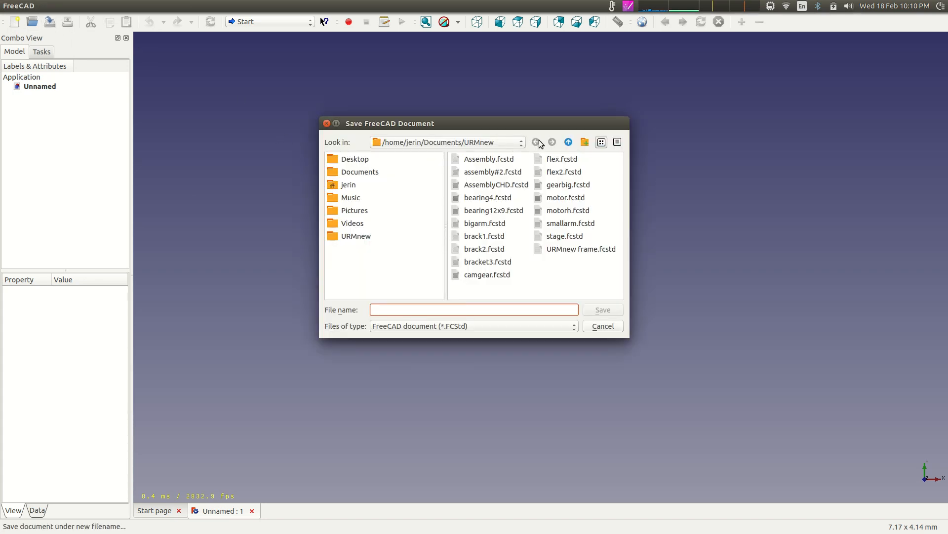
left_click(569, 142)
right_click(503, 176)
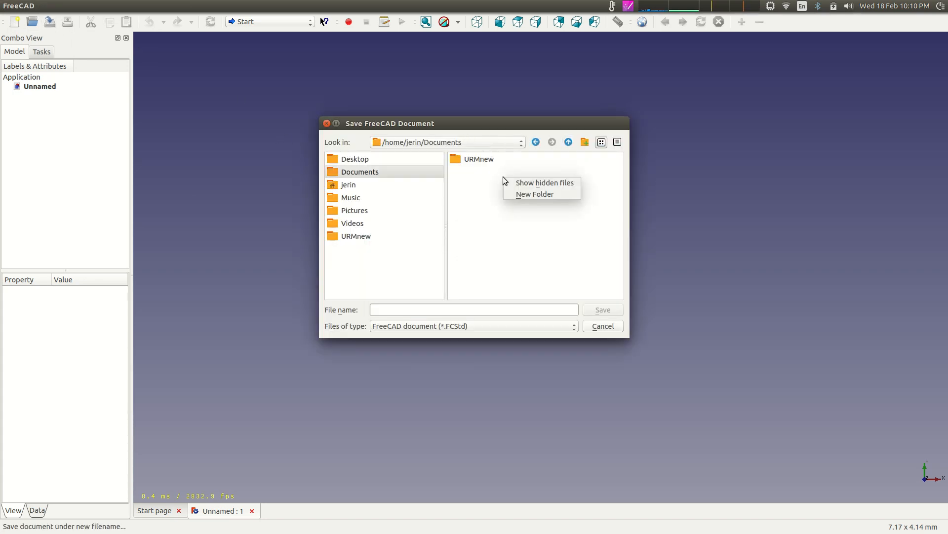
left_click(525, 191)
type("tutoria")
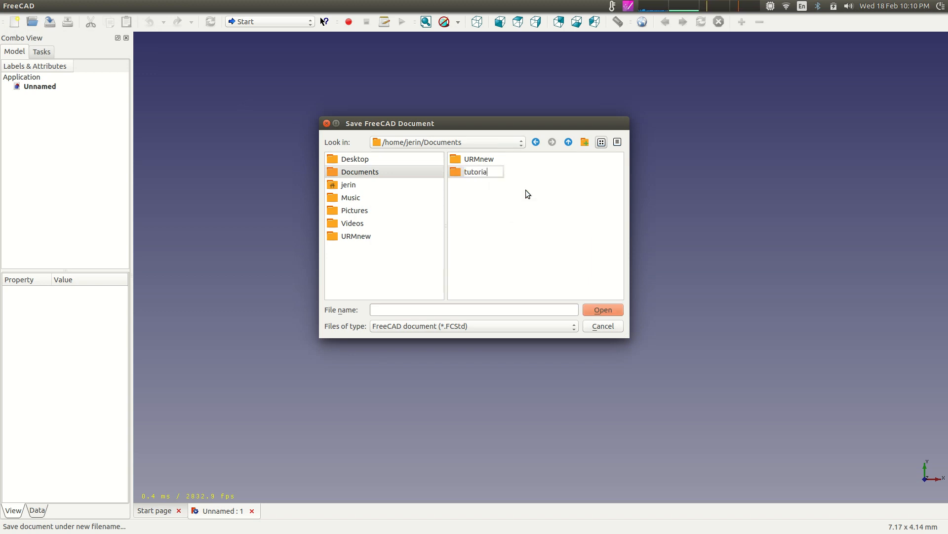
type("l")
left_click(602, 310)
Step: Save the document as tut1 in the tutorial folder
left_click(503, 308)
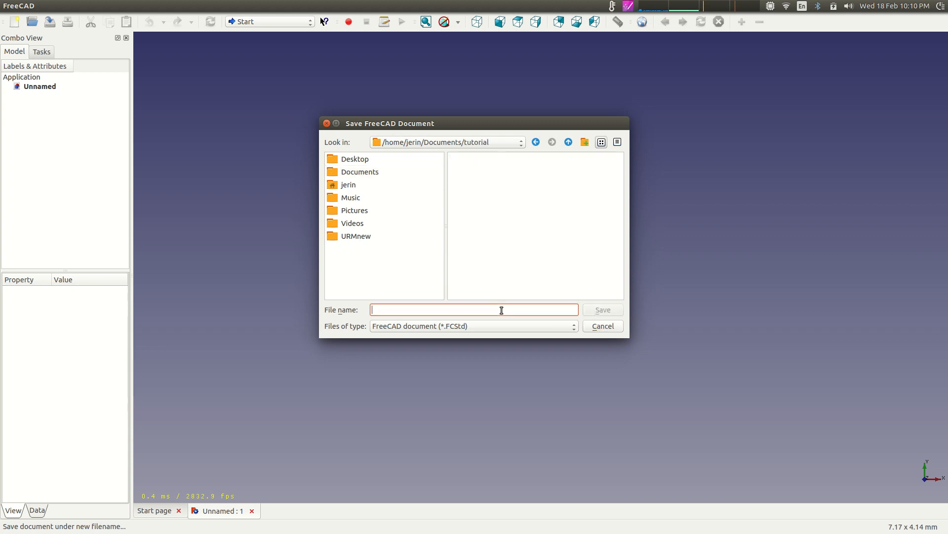
type("tut1")
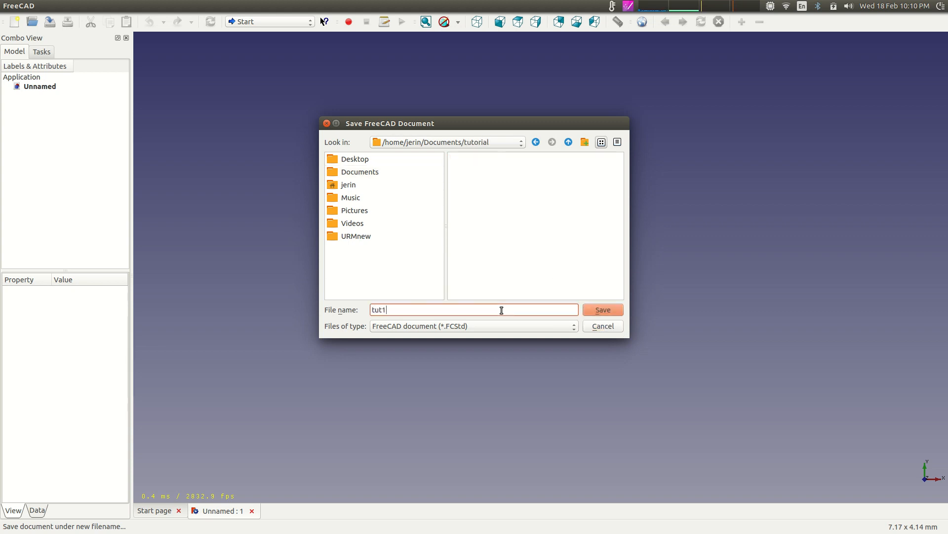
left_click(610, 313)
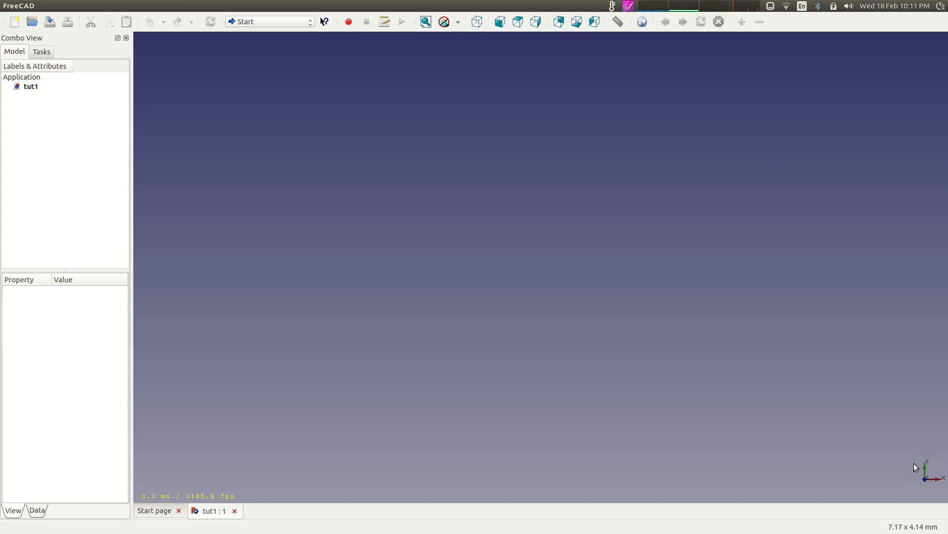
Step: Switch the 3D view's navigation style to Inventor navigation and try rotating the empty view with it
middle_click_drag(690, 272, 510, 273)
right_click(582, 231)
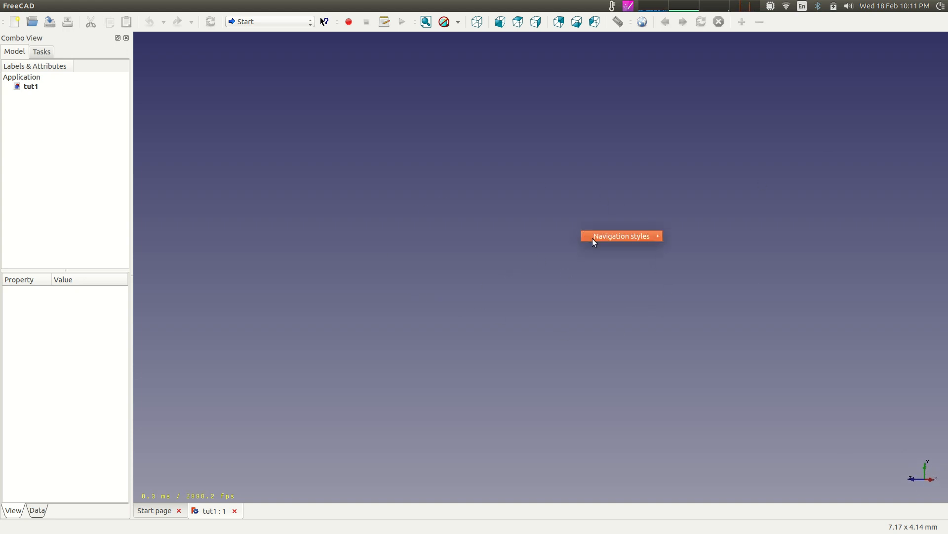
mouse_move(593, 238)
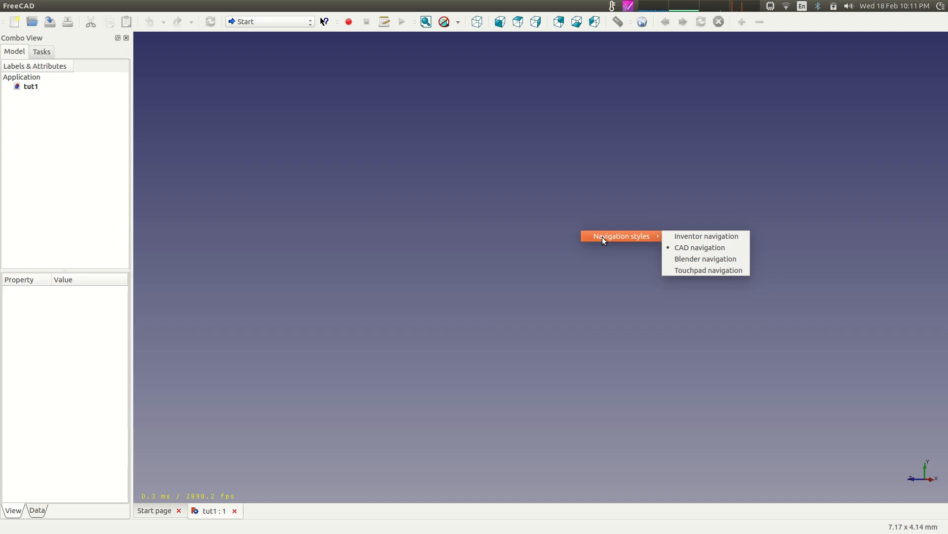
left_click(676, 237)
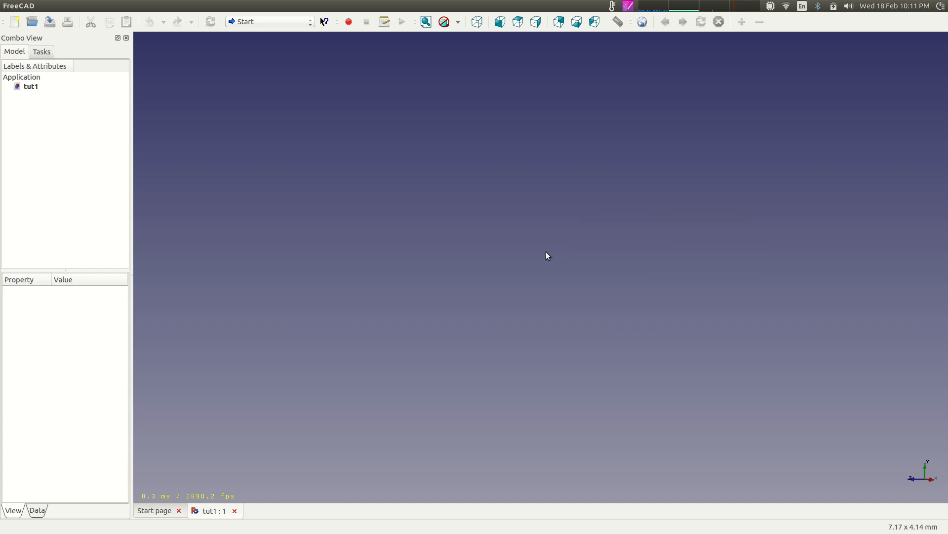
left_click_drag(543, 246, 564, 286)
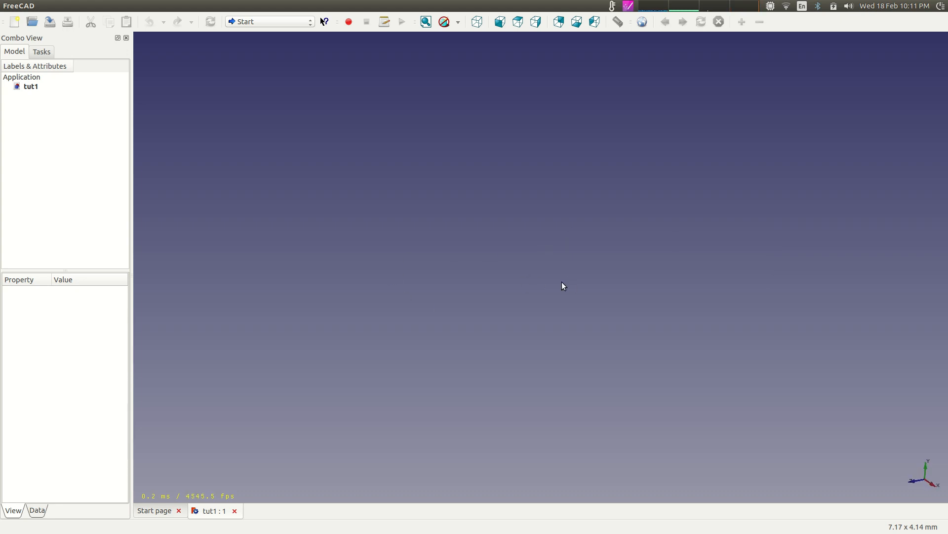
Step: Open the file assembly#2.fcstd from the URMnew folder in Documents
left_click(33, 21)
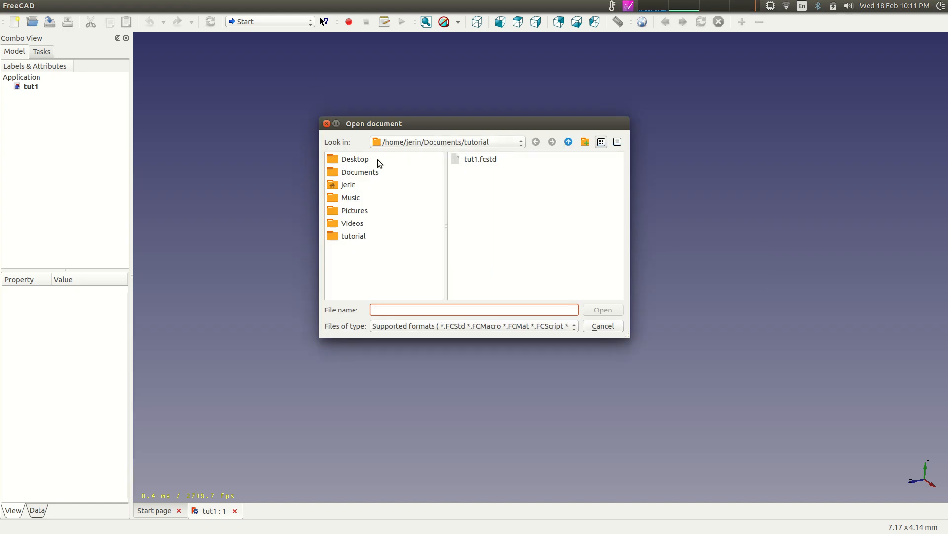
left_click(565, 142)
double_click(479, 172)
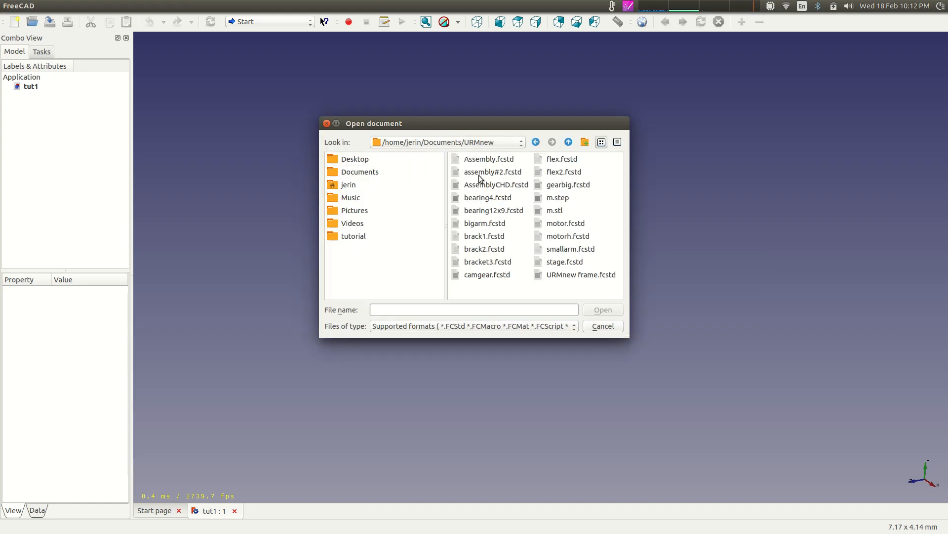
left_click(492, 172)
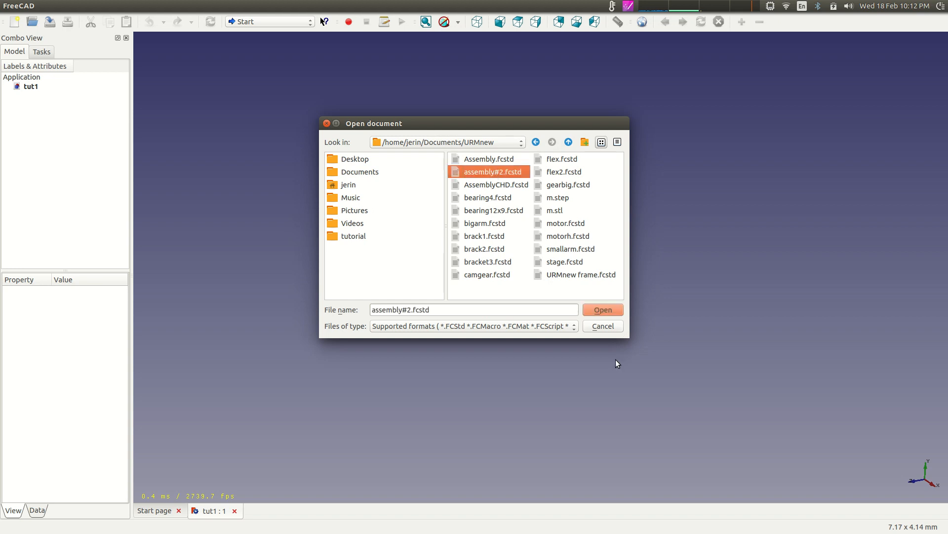
left_click(598, 309)
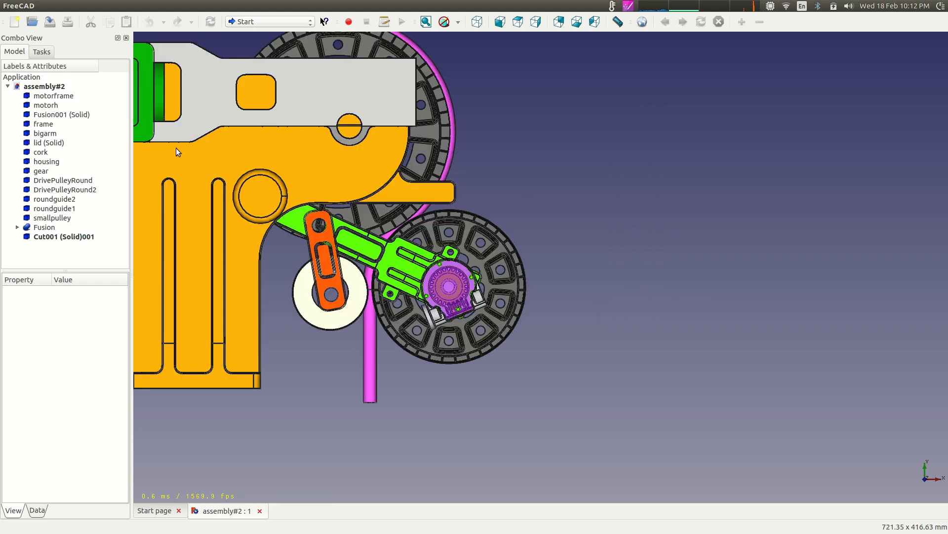
Step: Switch the assembly view's navigation style to CAD navigation
right_click(746, 210)
mouse_move(770, 214)
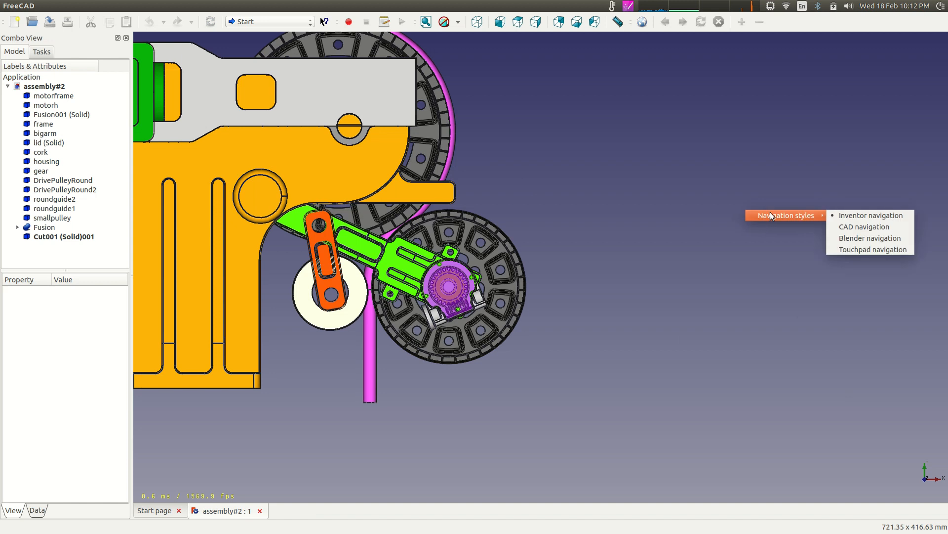
left_click(870, 226)
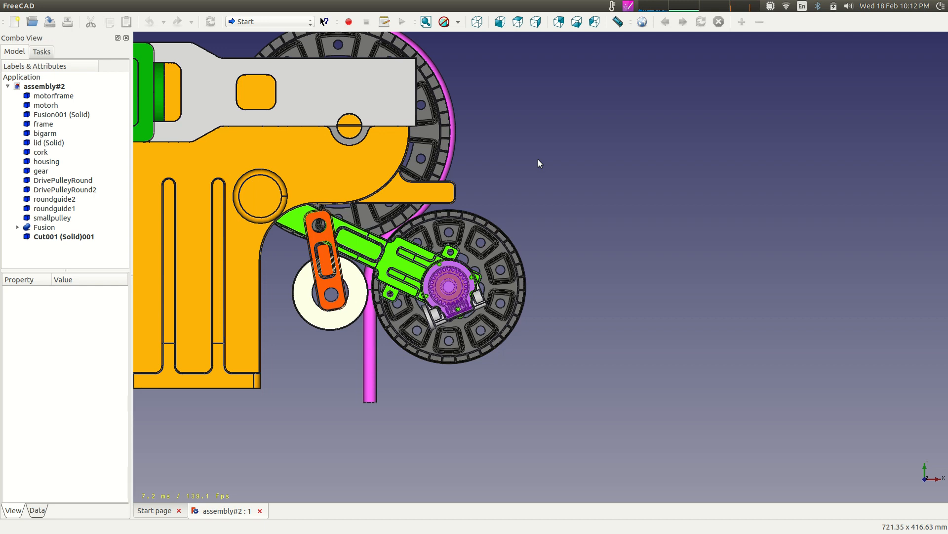
right_click(561, 170)
mouse_move(617, 176)
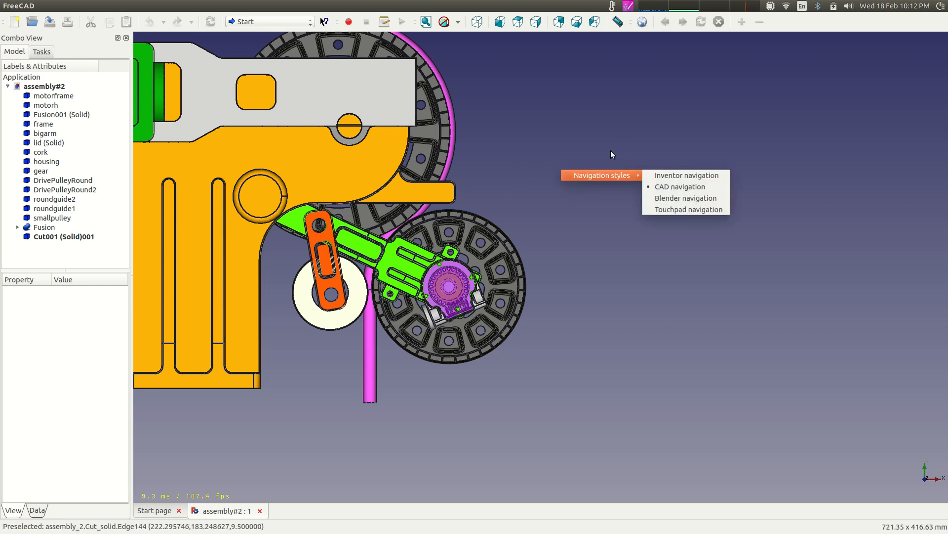
left_click(562, 134)
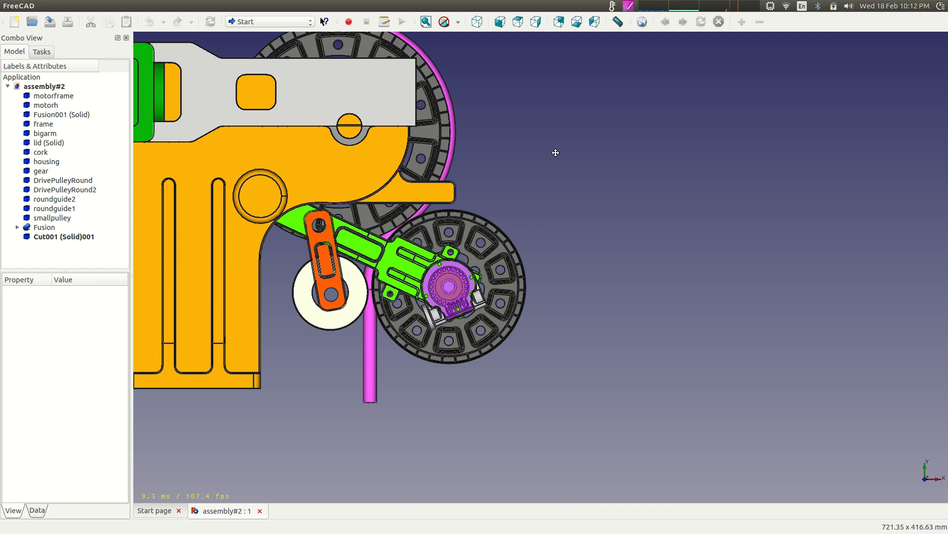
Step: Examine the assembly from the front by panning and zooming around the frame, arms and pulleys with CAD navigation
middle_click_drag(555, 151, 804, 219)
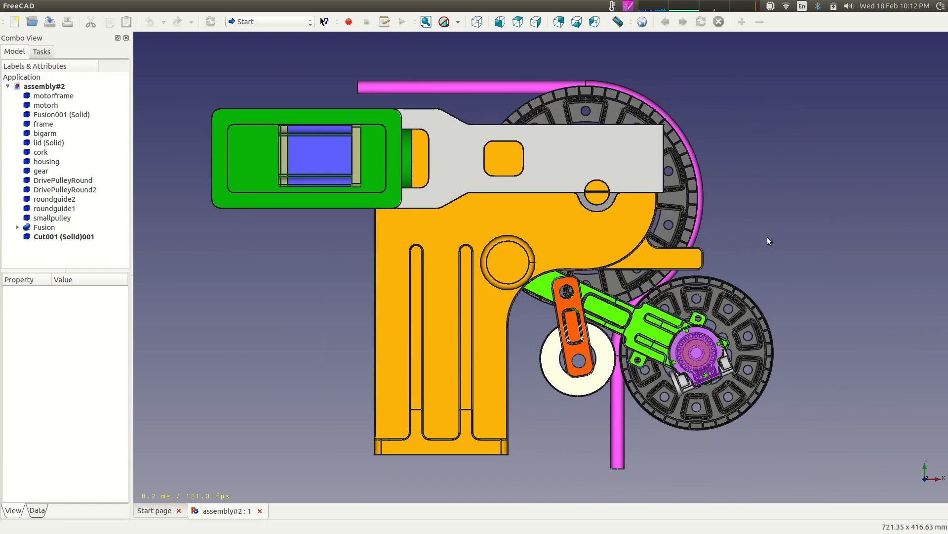
scroll(767, 237, "up", 5)
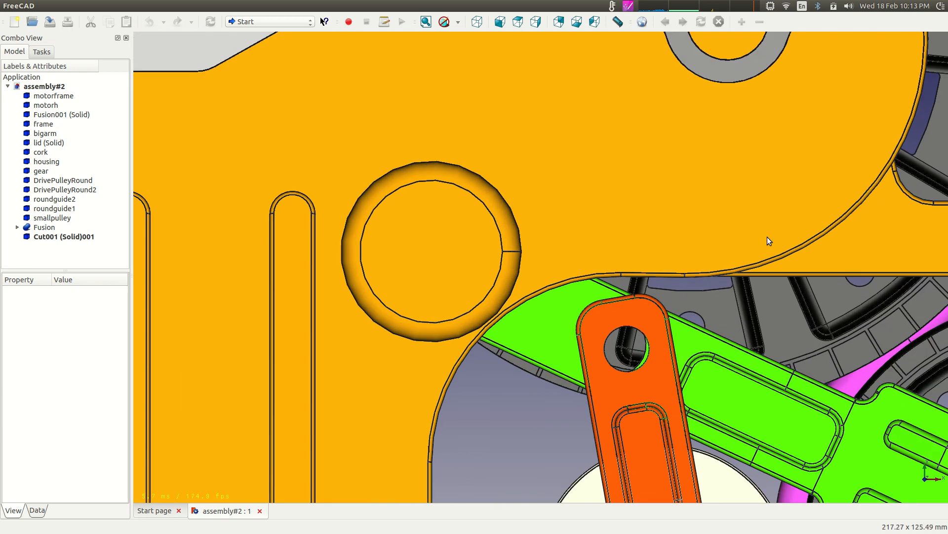
scroll(767, 236, "down", 4)
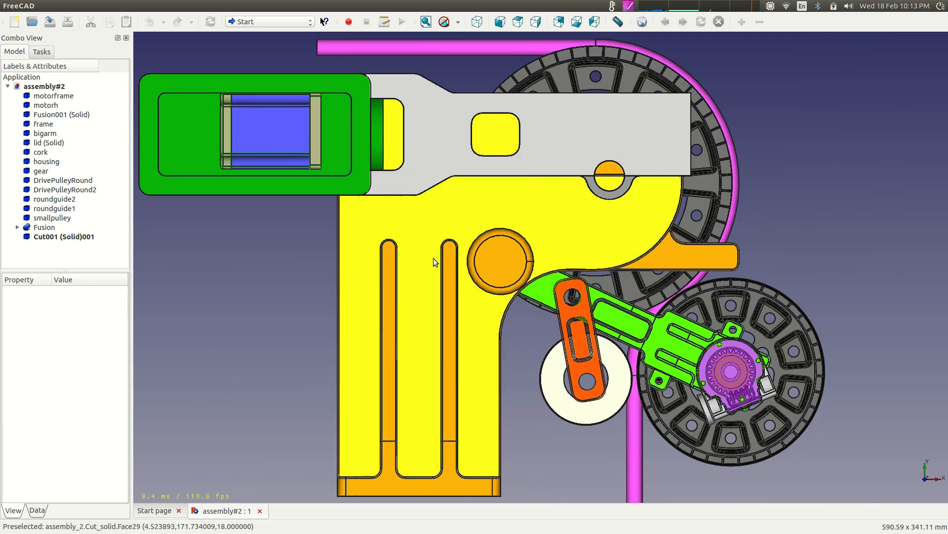
scroll(433, 258, "up", 6)
middle_click_drag(573, 215, 353, 3)
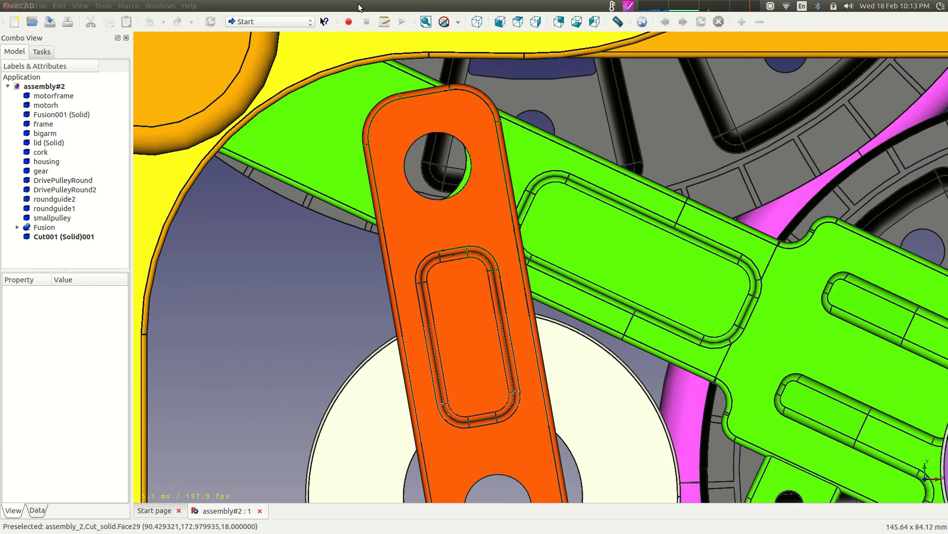
middle_click_drag(716, 242, 341, 63)
middle_click_drag(556, 215, 583, 252)
scroll(581, 254, "down", 3)
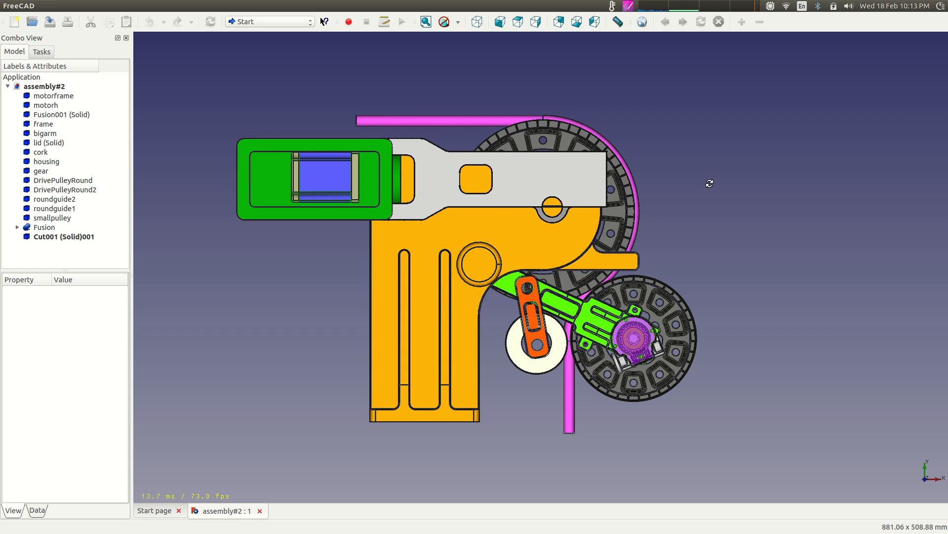
Step: Orbit the assembly to examine it from behind and the side, zooming in on the gray bracket and pulleys
middle_click_drag(710, 184, 656, 178)
right_click(657, 171)
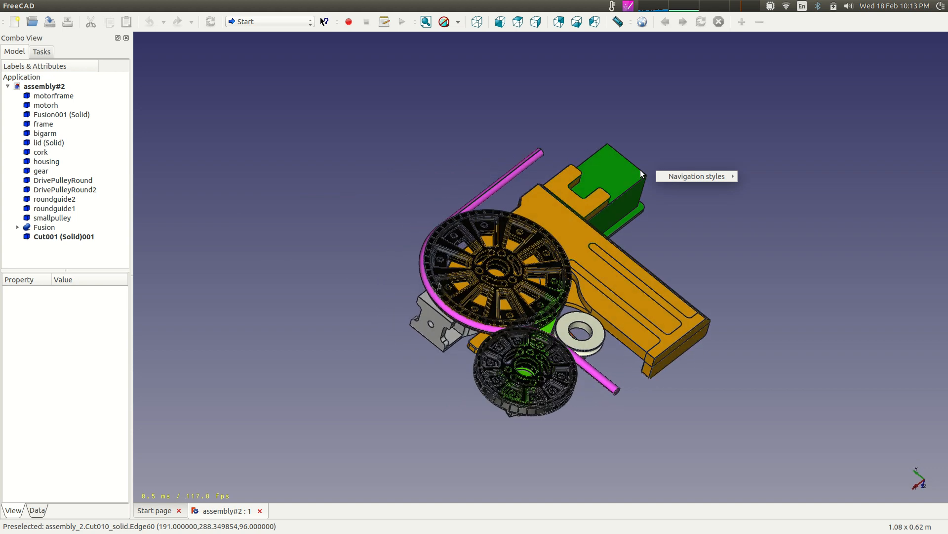
left_click(803, 278)
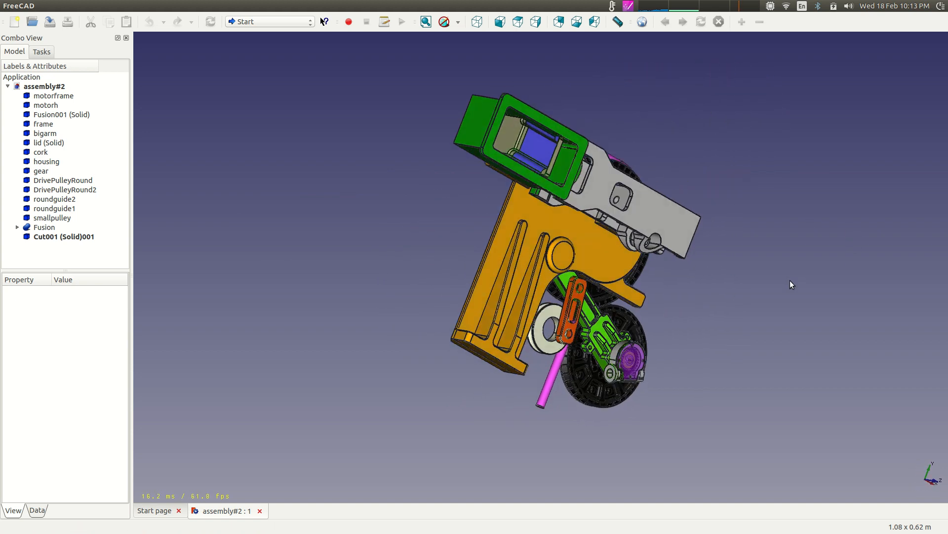
middle_click_drag(775, 260, 599, 296)
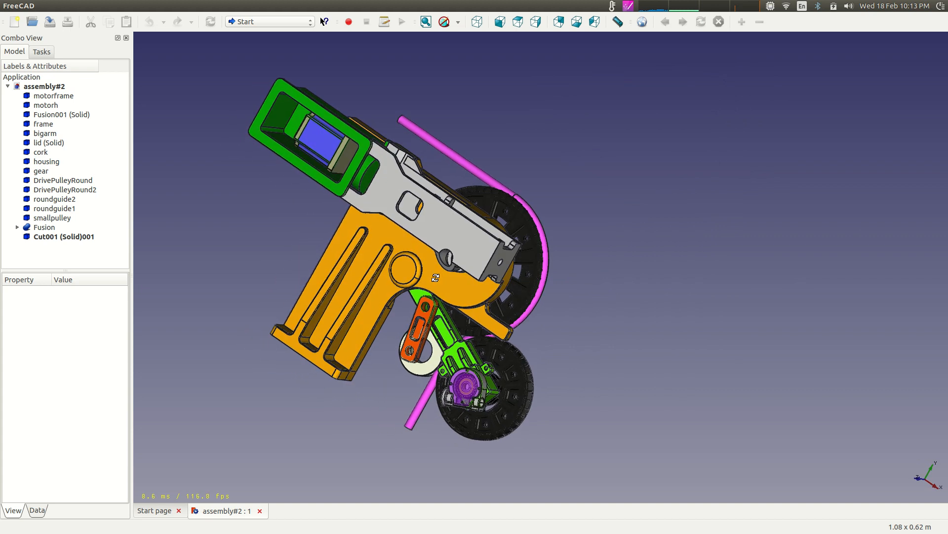
scroll(435, 278, "up", 5)
middle_click_drag(811, 201, 674, 227)
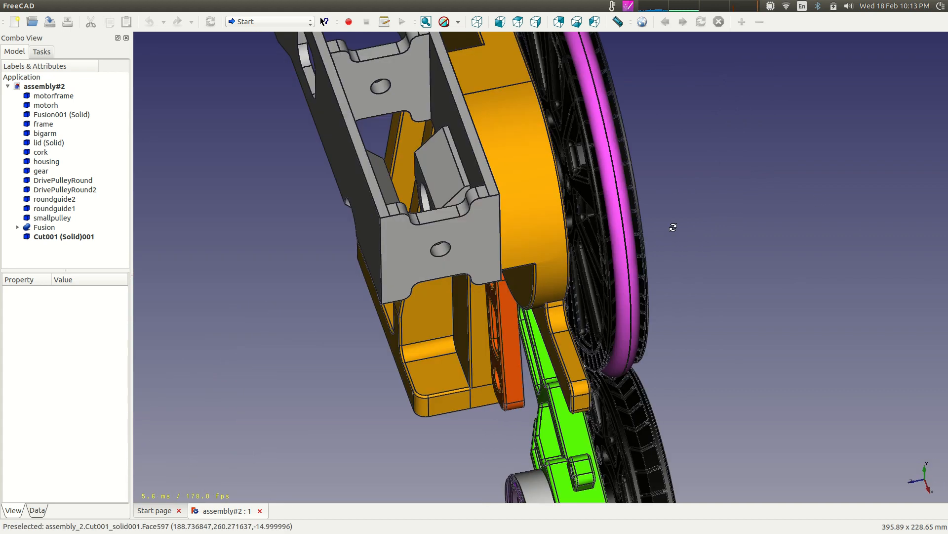
scroll(683, 225, "up", 4)
scroll(685, 226, "down", 3)
scroll(683, 226, "down", 5)
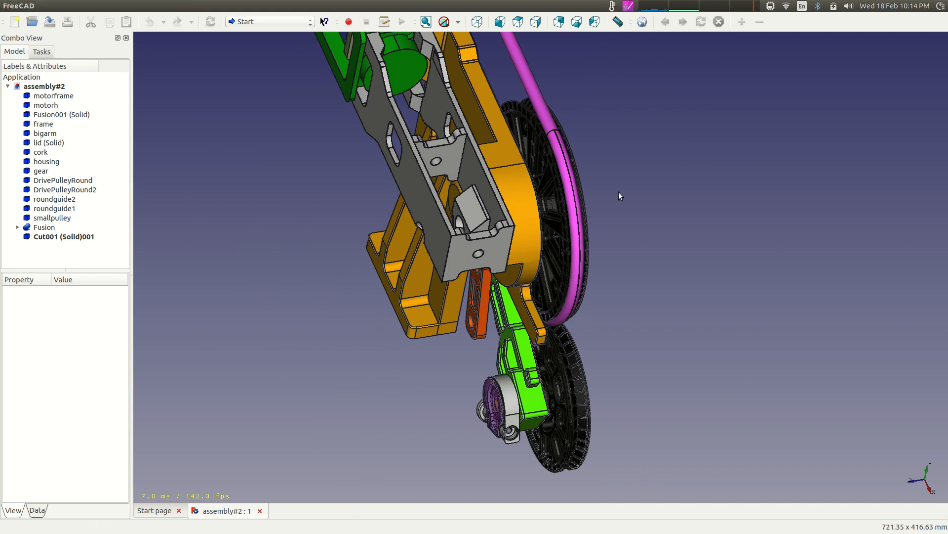
Step: Switch the assembly view to Inventor navigation and try rotating the model with it
right_click(632, 185)
mouse_move(644, 191)
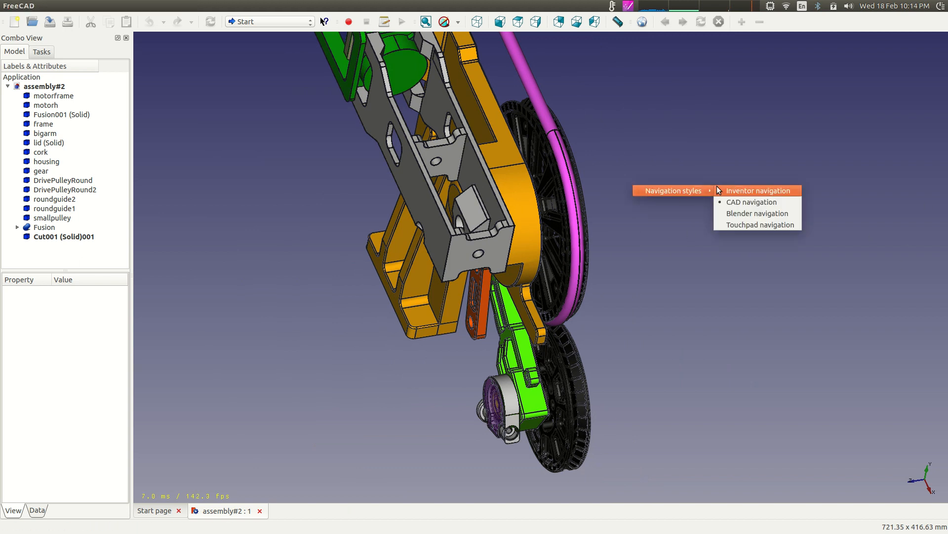
left_click(739, 190)
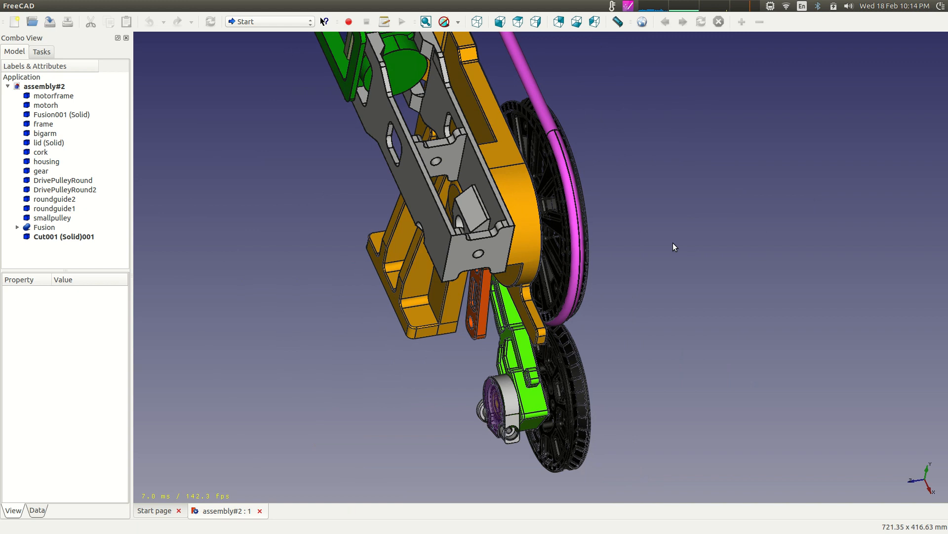
left_click_drag(673, 242, 638, 229)
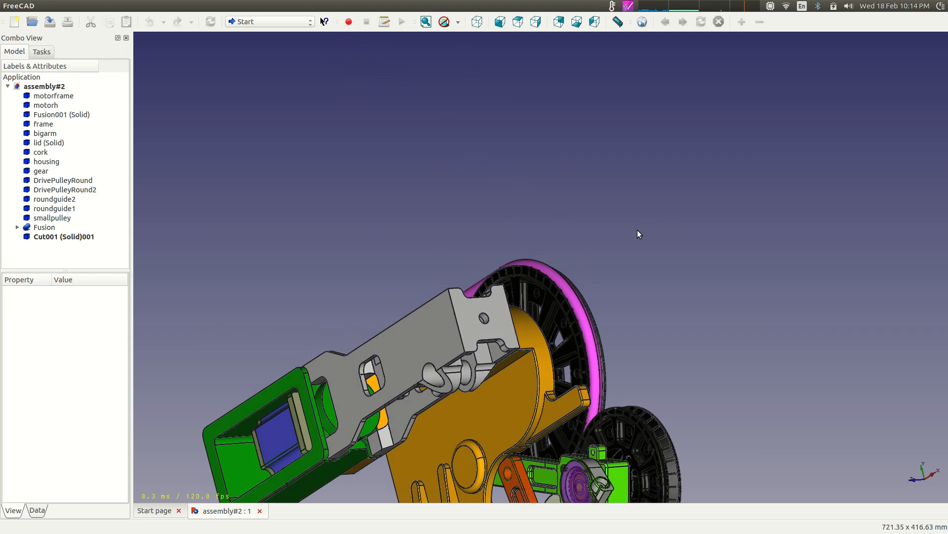
Step: Switch the assembly view back to CAD navigation and try zooming and orbiting the model with it
right_click(614, 213)
mouse_move(629, 221)
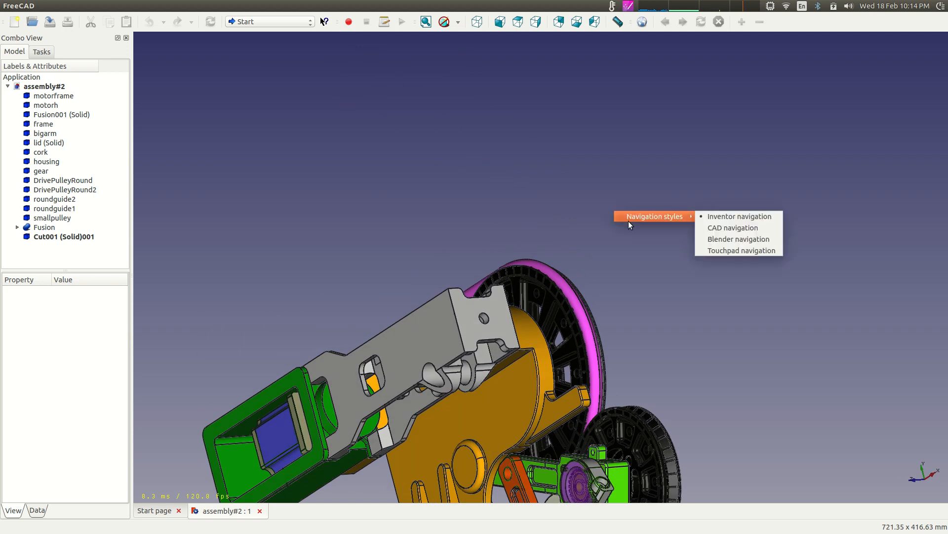
left_click(736, 229)
scroll(600, 223, "down", 3)
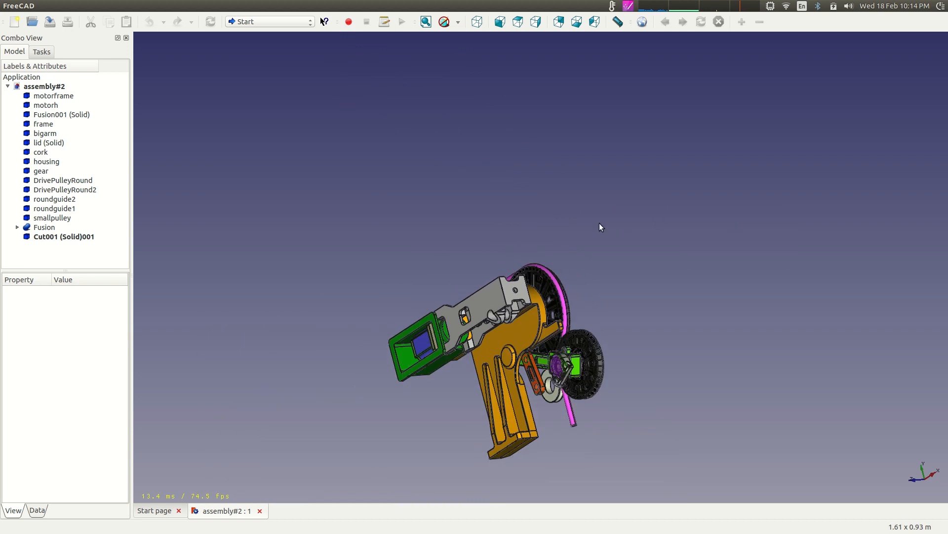
scroll(596, 218, "up", 2)
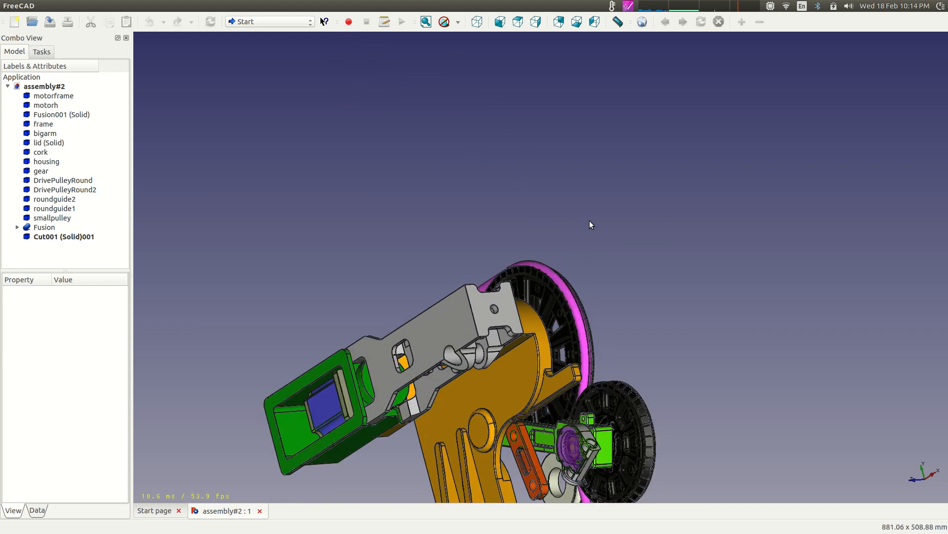
scroll(590, 221, "down", 1)
middle_click_drag(590, 221, 664, 285)
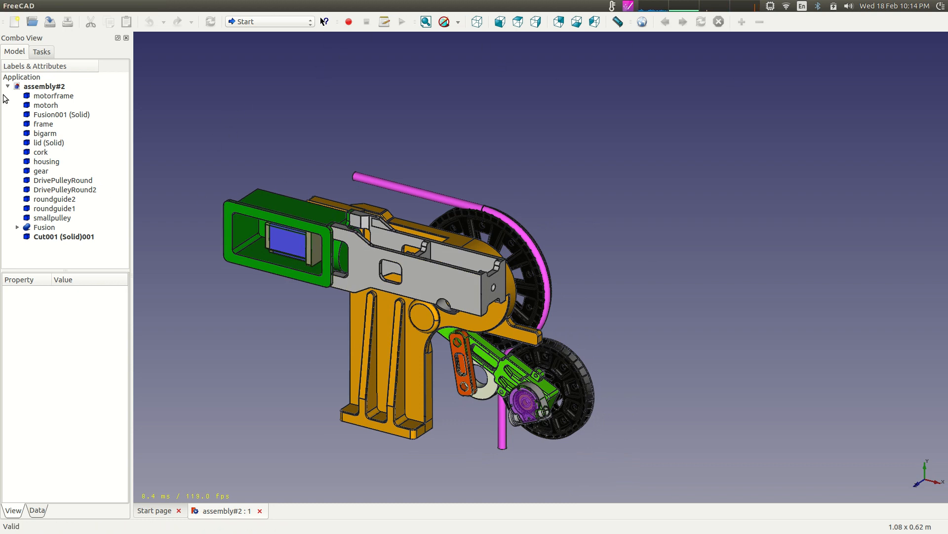
Step: Close the assembly#2 document and open the tut1 document from the tutorial folder inside Documents
left_click(259, 511)
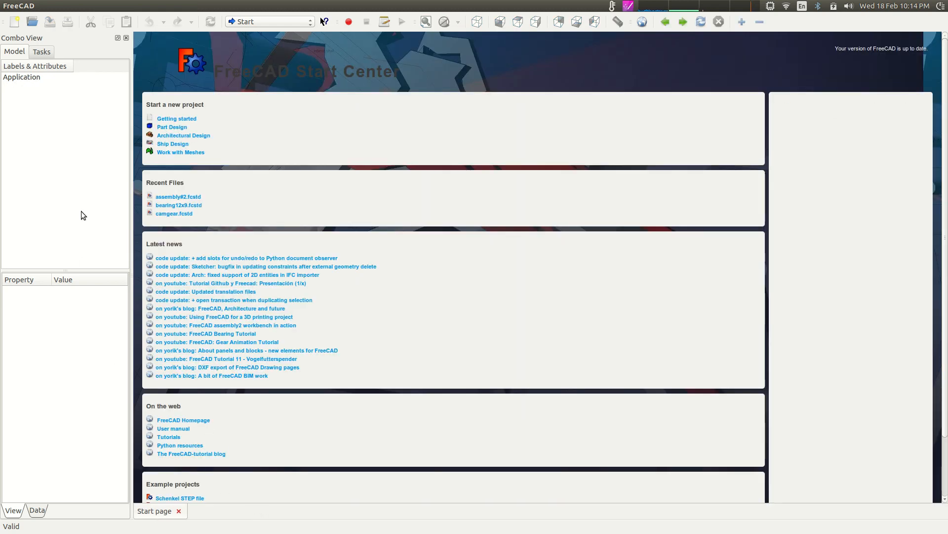
left_click(32, 21)
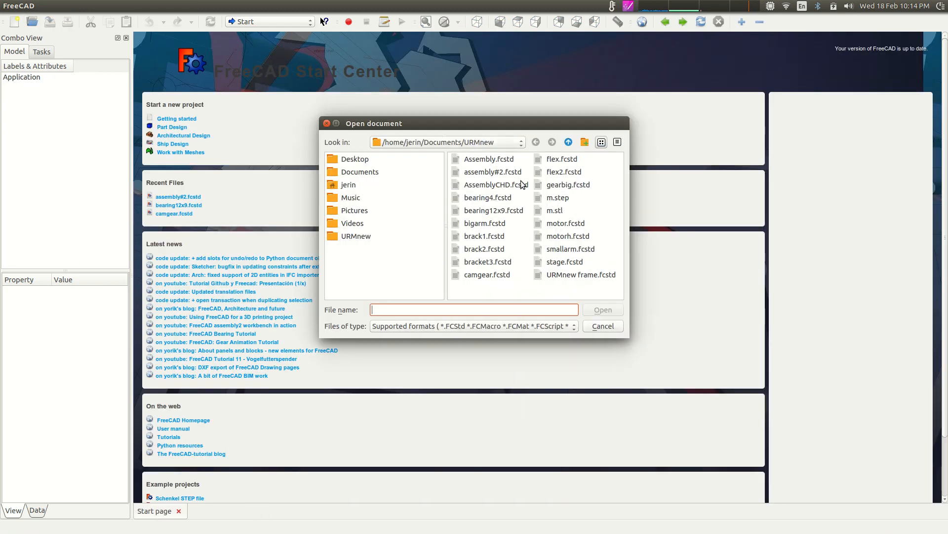
left_click(569, 142)
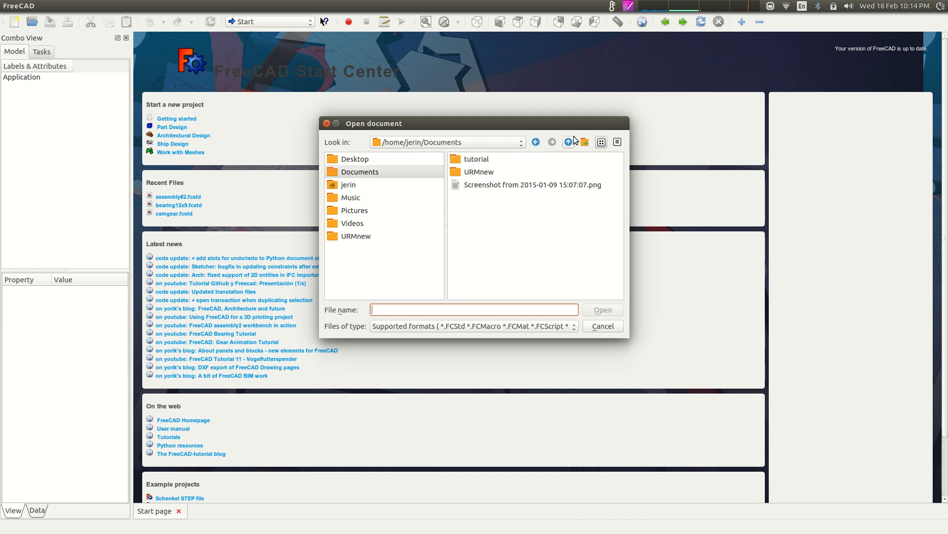
double_click(477, 159)
left_click(479, 159)
left_click(603, 311)
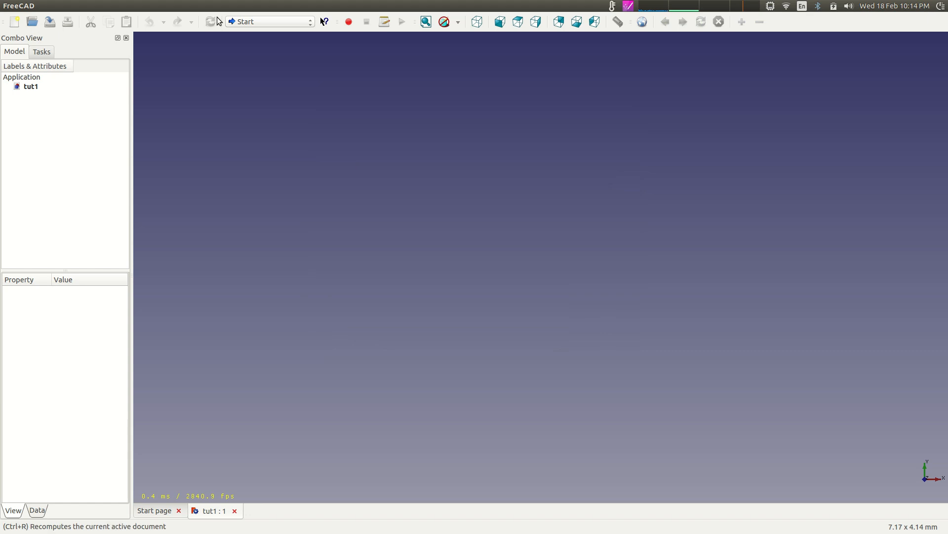
Step: Look through the available workbenches and switch to the Sketcher workbench
left_click(311, 25)
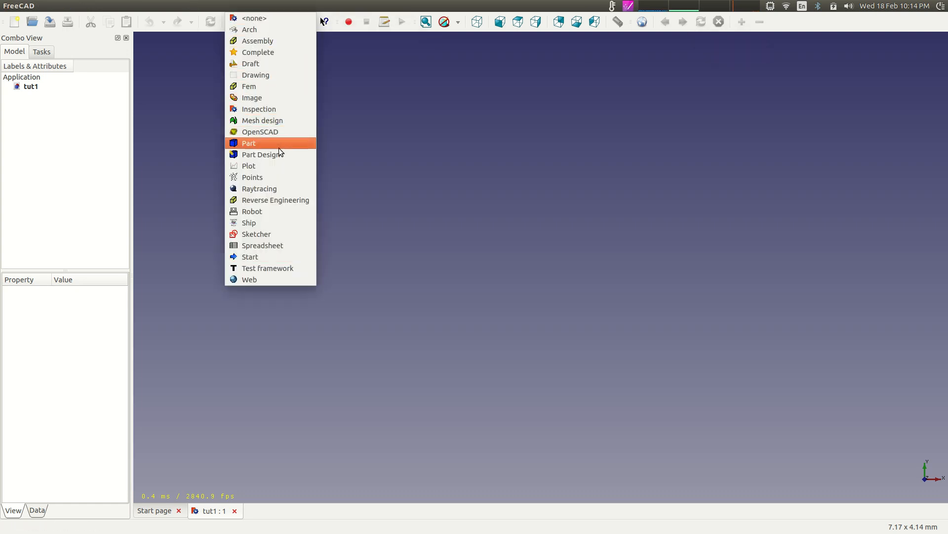
left_click(387, 176)
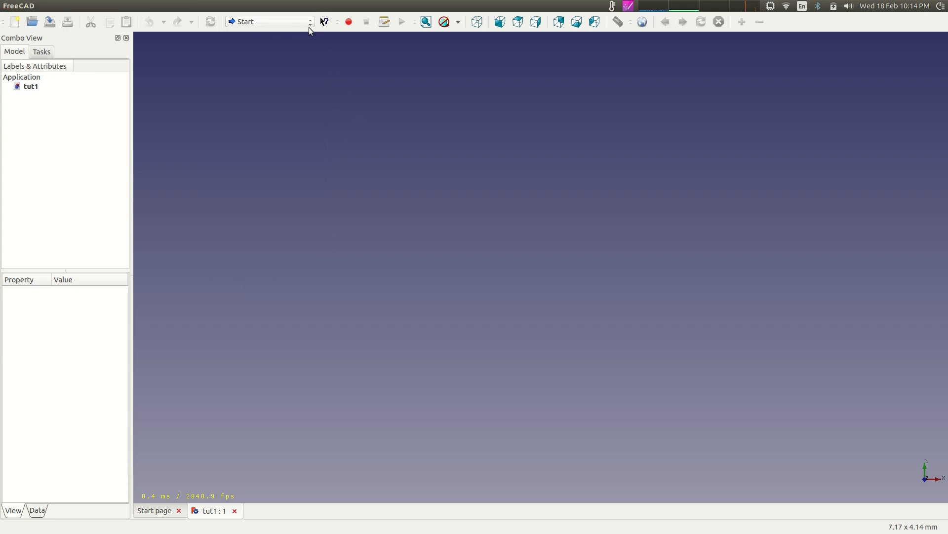
left_click(310, 25)
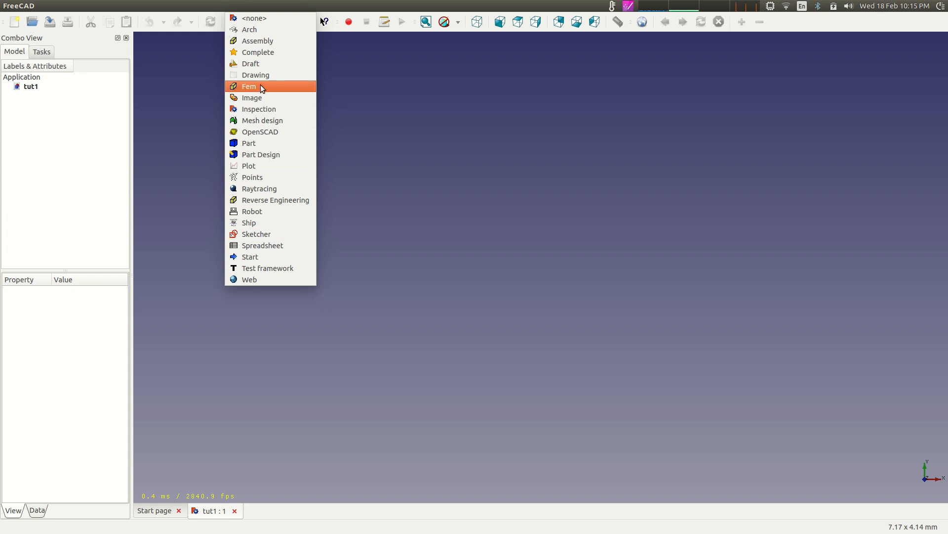
left_click(276, 234)
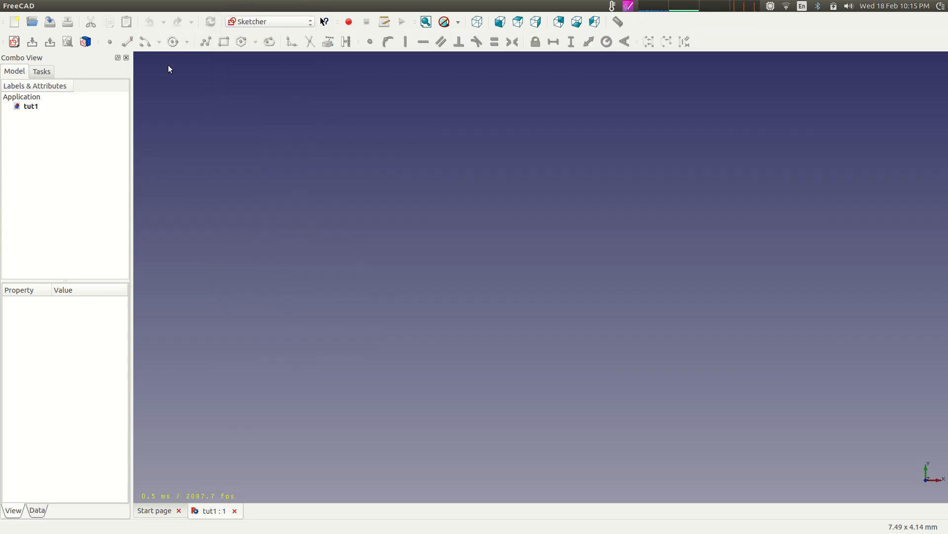
Step: Switch to the Complete workbench and rearrange its toolbars over an additional row so the hidden tools show
left_click(310, 23)
left_click(289, 52)
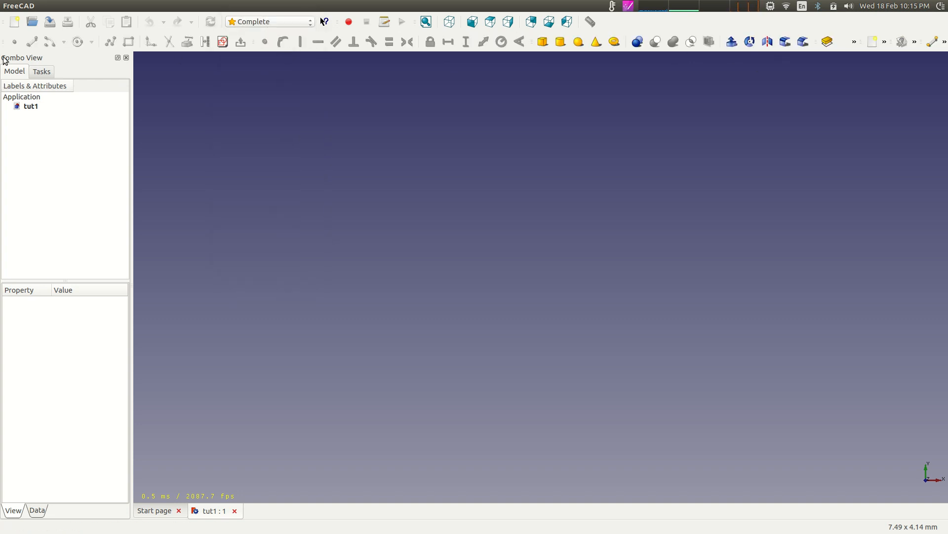
mouse_move(819, 42)
left_mouse_down()
mouse_move(593, 18)
mouse_move(242, 36)
mouse_move(96, 30)
mouse_move(193, 74)
mouse_move(25, 74)
mouse_move(214, 39)
mouse_move(212, 55)
mouse_move(5, 59)
mouse_move(238, 61)
left_mouse_up()
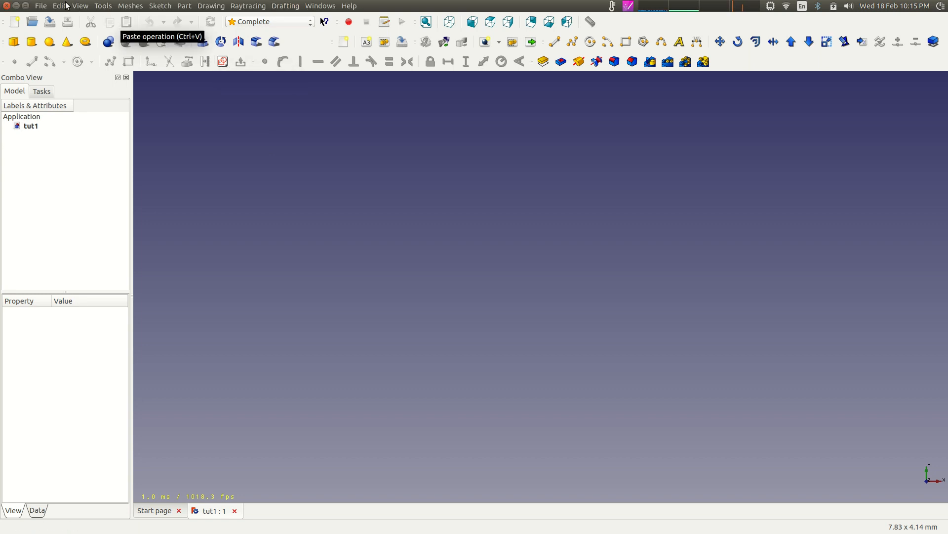
left_click(41, 6)
left_click(161, 6)
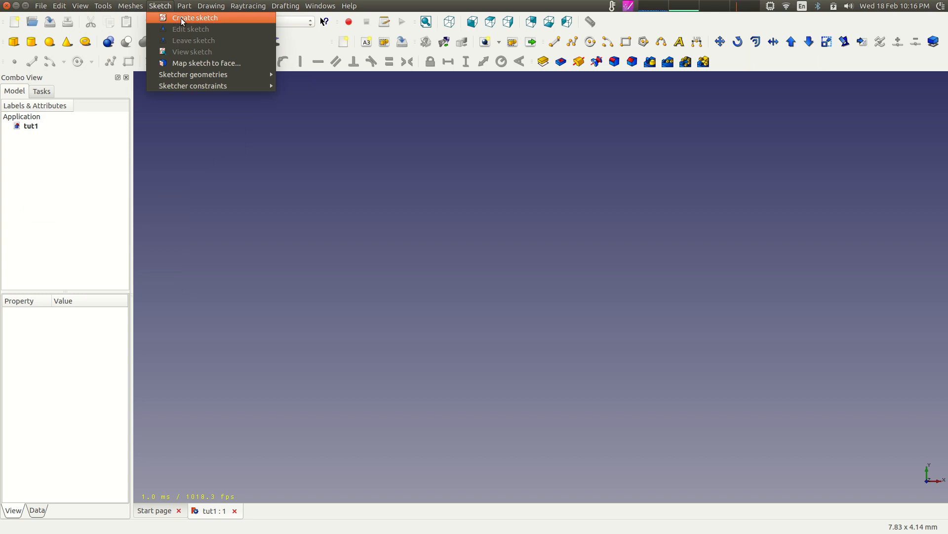
left_click(182, 20)
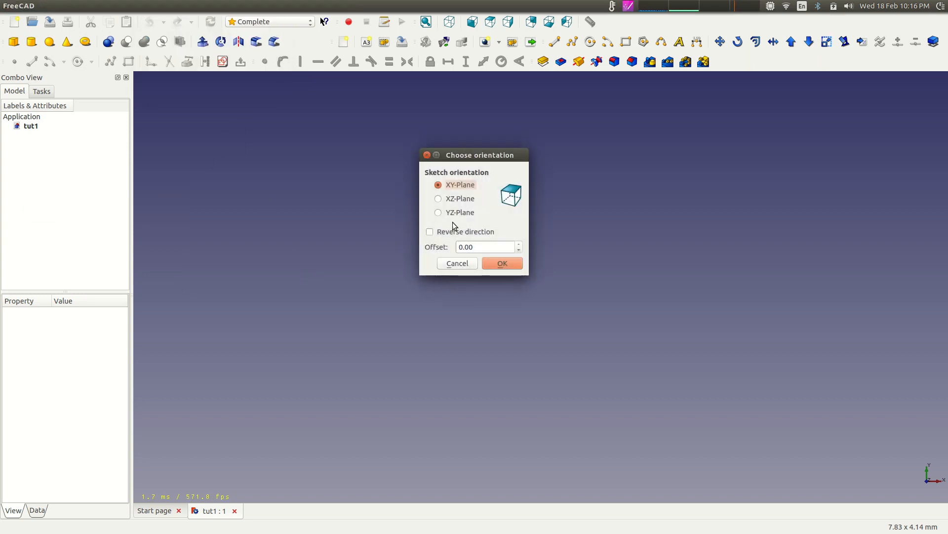
left_click(466, 263)
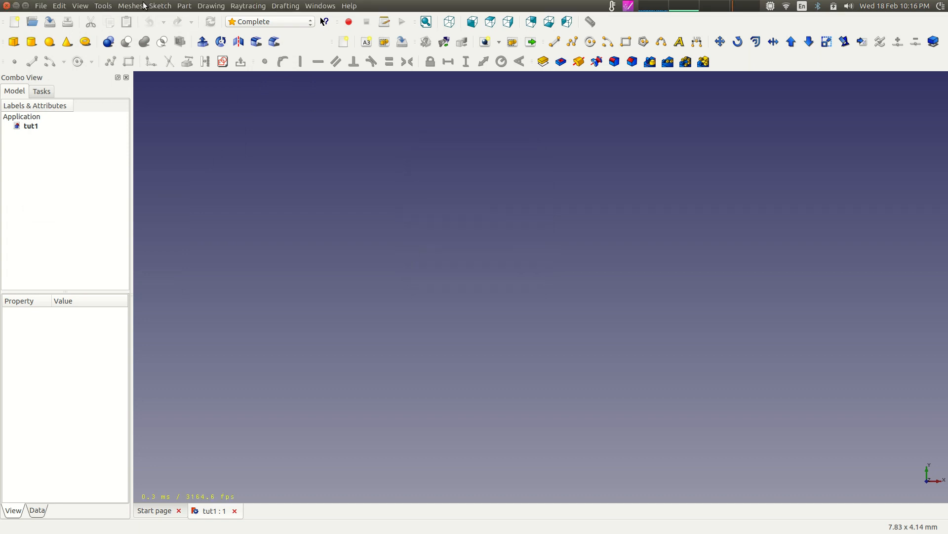
left_click(161, 6)
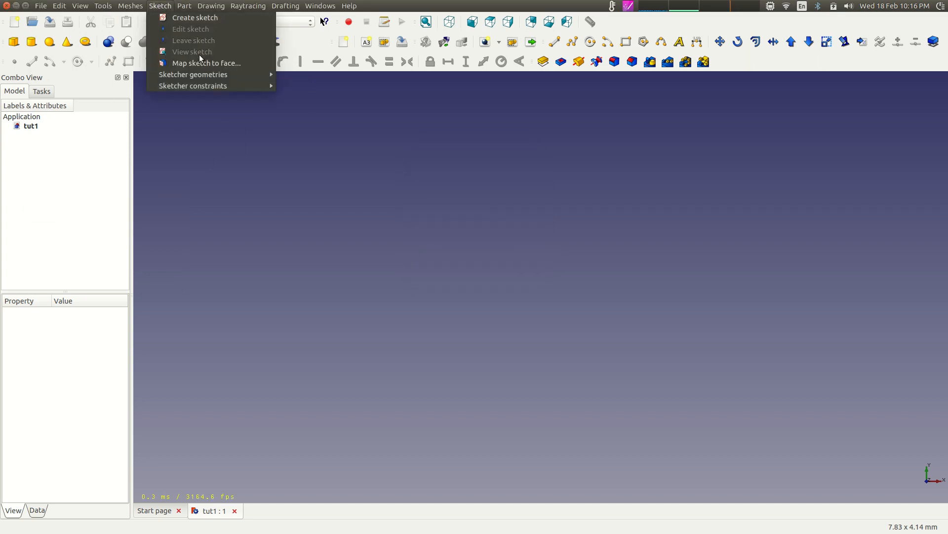
left_click(250, 154)
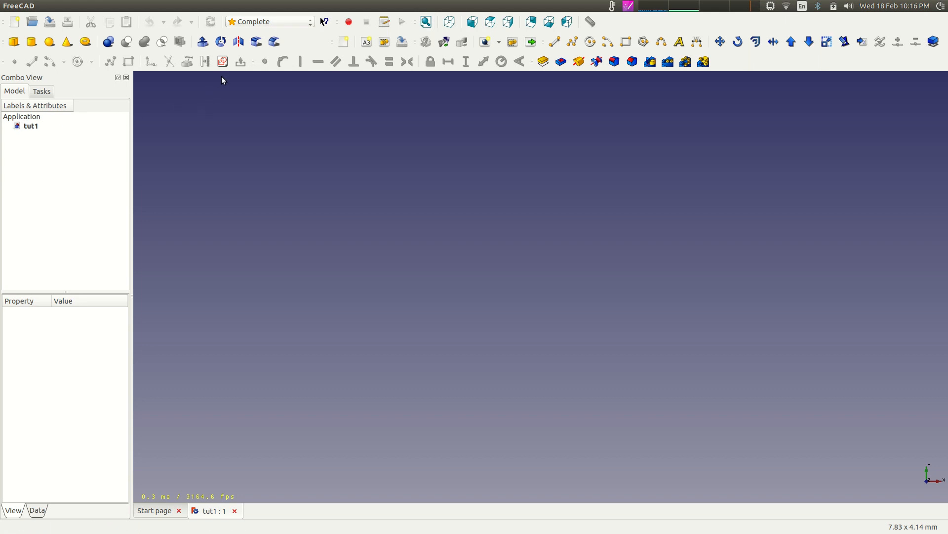
Step: Create a new sketch on the XY-Plane with an offset of 0.00
left_click(223, 62)
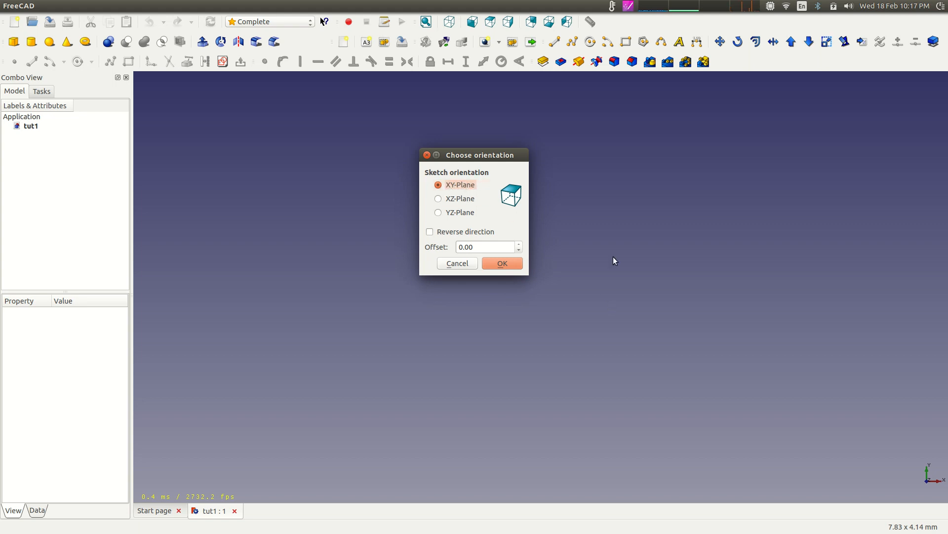
left_click(505, 265)
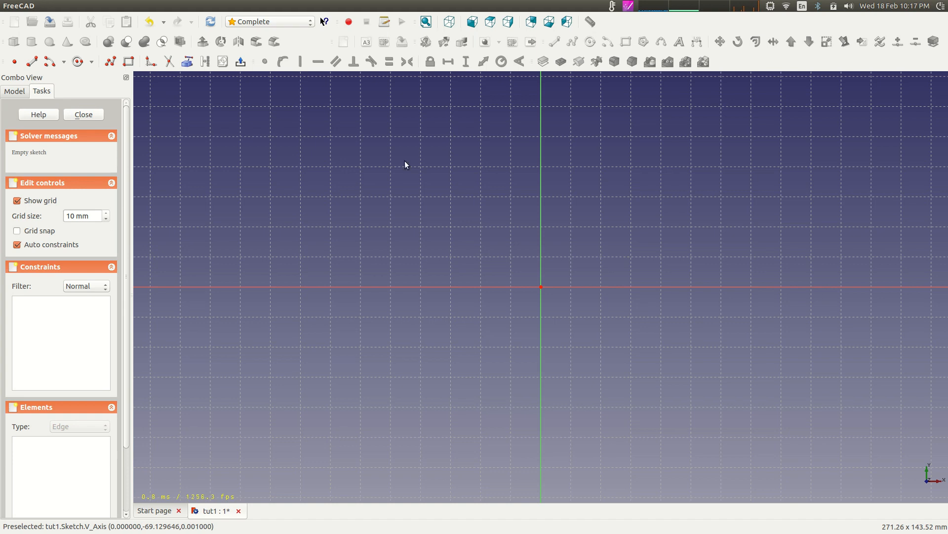
Step: Examine the empty sketch's grid, axes and origin from several zoom levels and an angle, then return to looking straight at the sketch plane
scroll(635, 221, "down", 4)
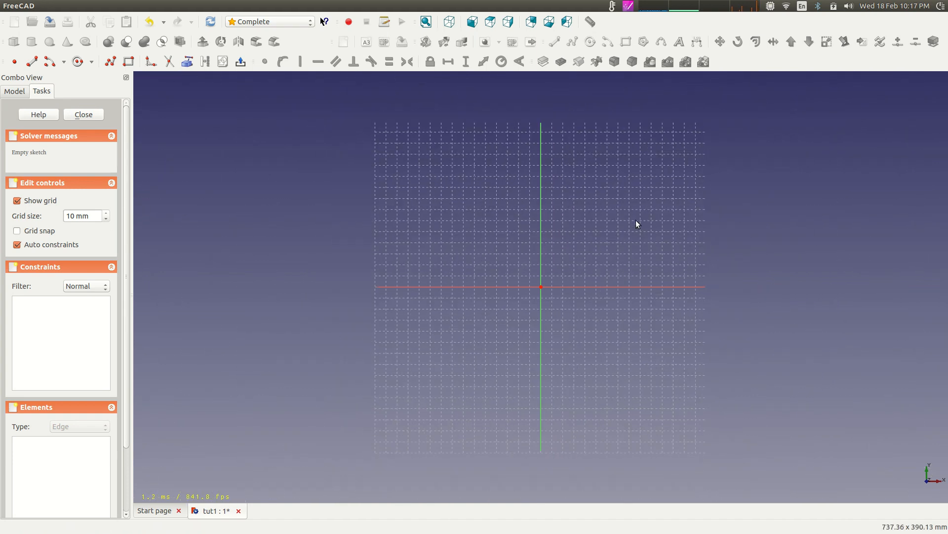
scroll(632, 223, "up", 3)
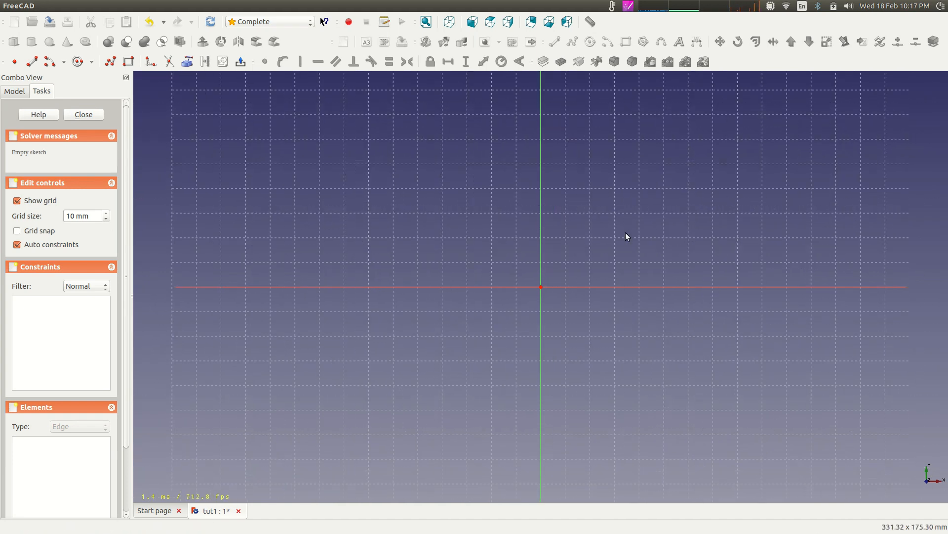
scroll(625, 233, "down", 1)
scroll(625, 232, "up", 1)
scroll(626, 232, "down", 1)
mouse_move(475, 248)
middle_mouse_down()
mouse_move(411, 243)
mouse_move(475, 264)
middle_mouse_up()
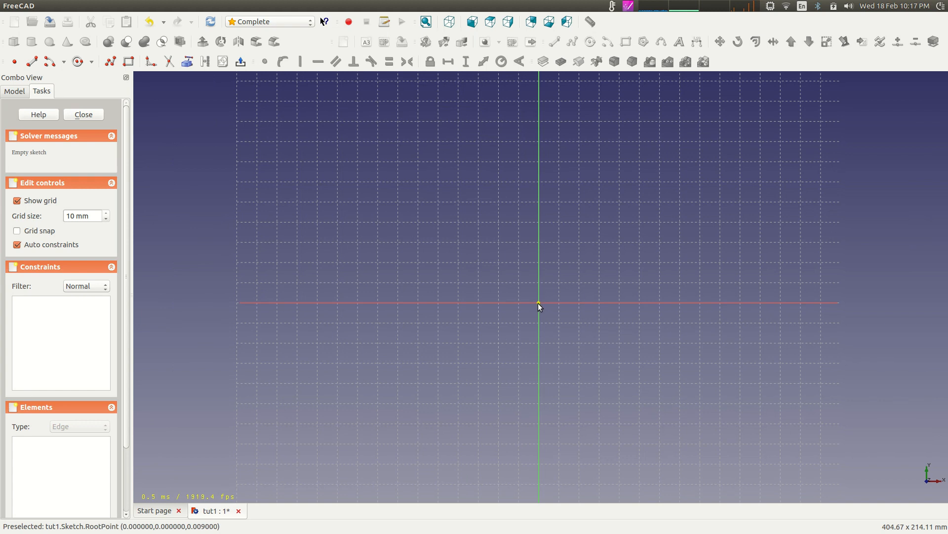
mouse_move(586, 260)
middle_mouse_down()
mouse_move(451, 343)
mouse_move(468, 340)
middle_mouse_up()
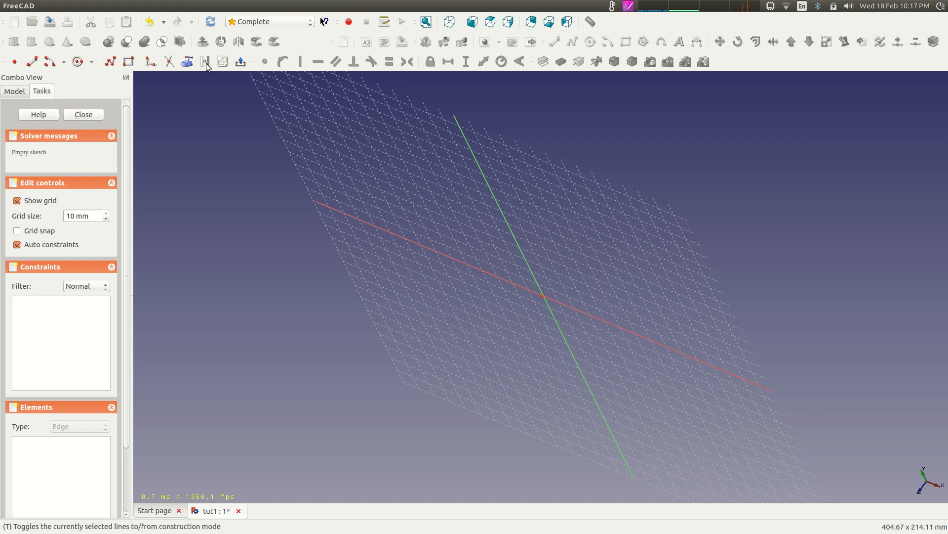
left_click(509, 23)
left_click(472, 23)
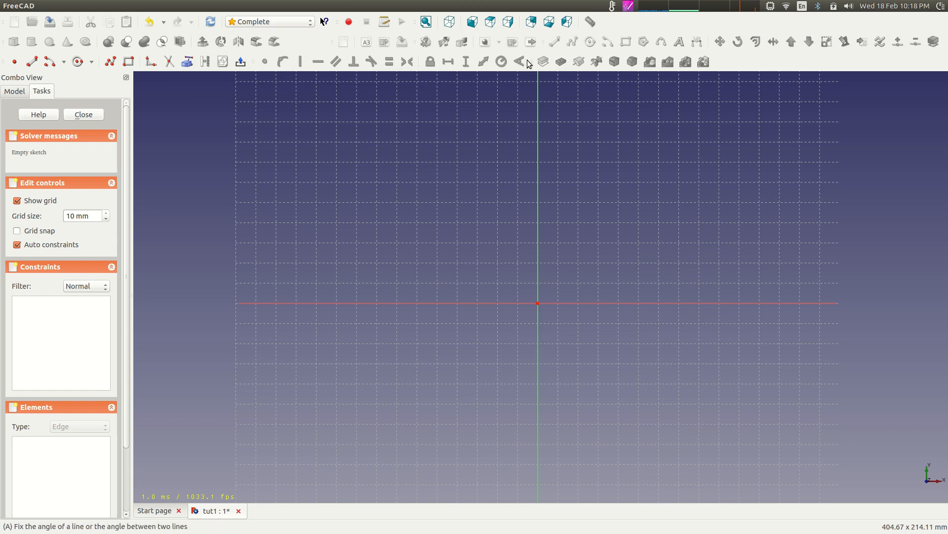
Step: Move the Part Design toolbar up one row, ahead of the Draft tools, and look through the sketch's task settings
mouse_move(535, 58)
left_mouse_down()
mouse_move(551, 55)
mouse_move(546, 42)
left_mouse_up()
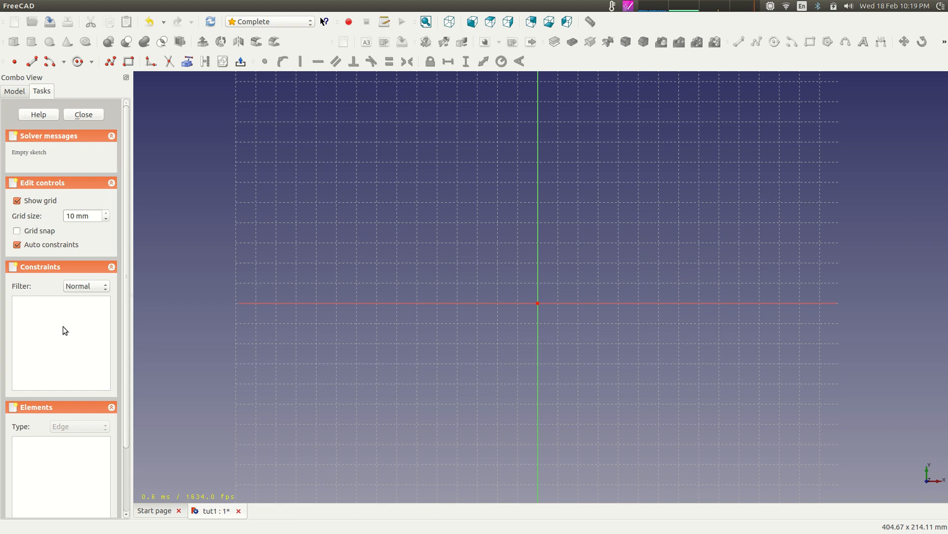
left_click_drag(128, 416, 178, 5)
left_click(110, 62)
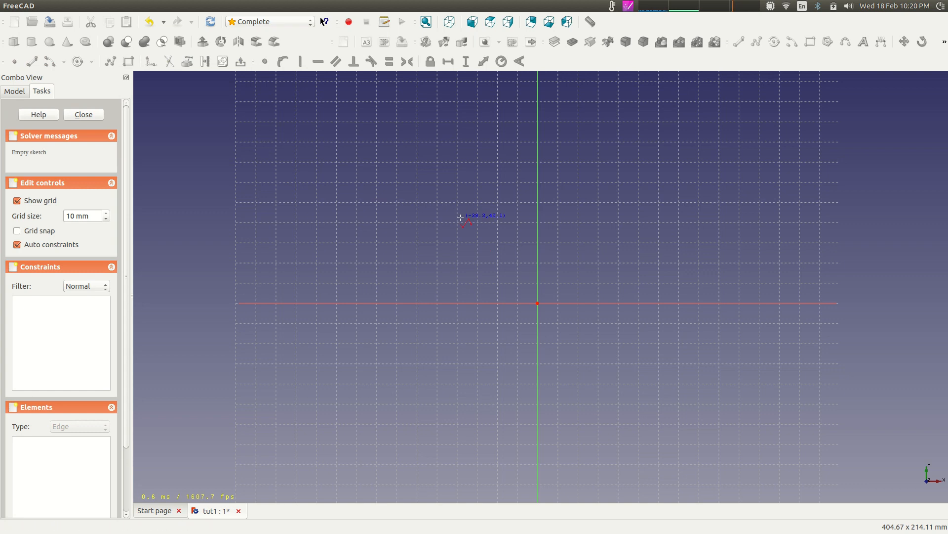
key("alt")
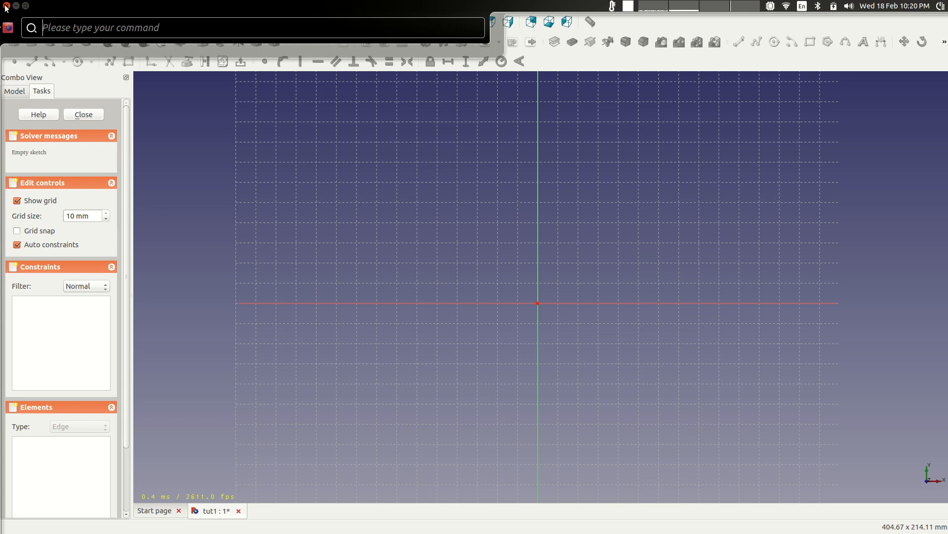
key("Escape")
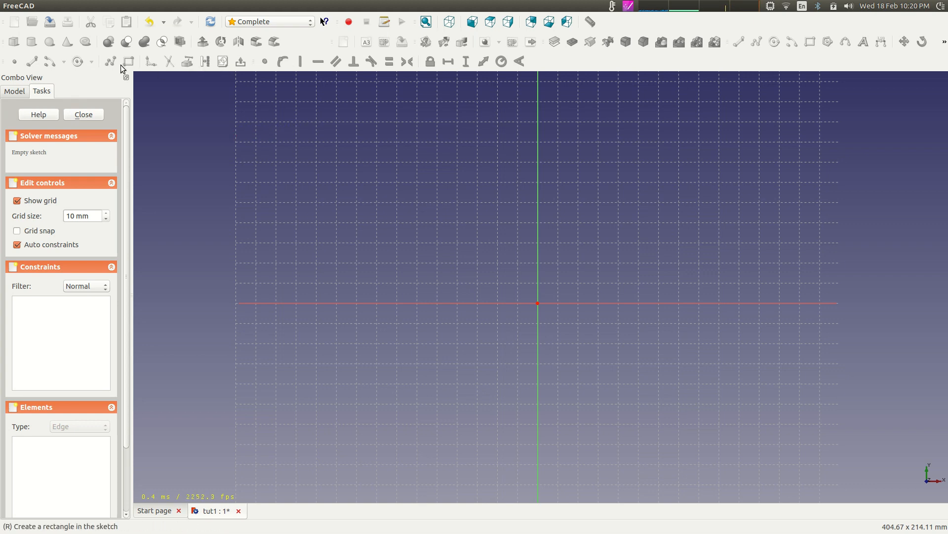
Step: Start a polyline above the horizontal axis with a horizontal base, a short left foot step and a tall vertical left side
left_click(49, 63)
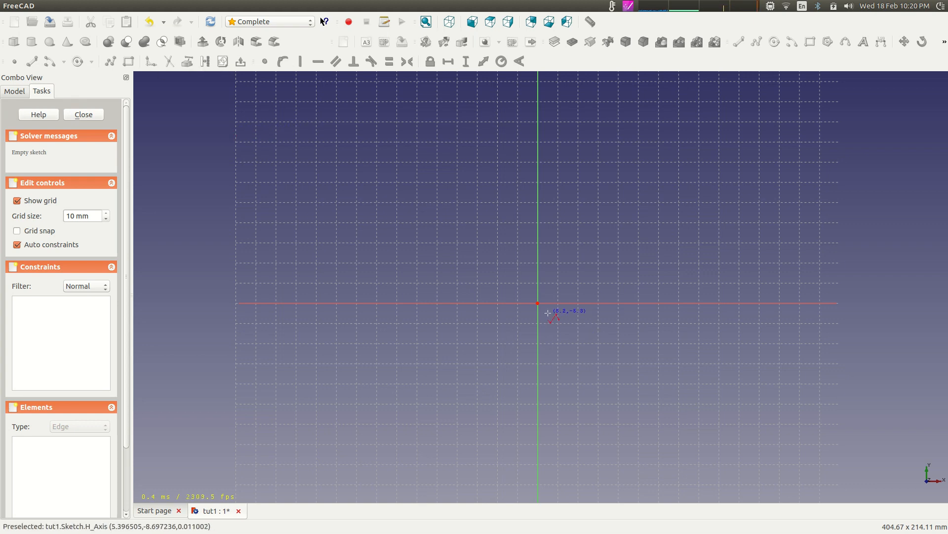
left_click(629, 265)
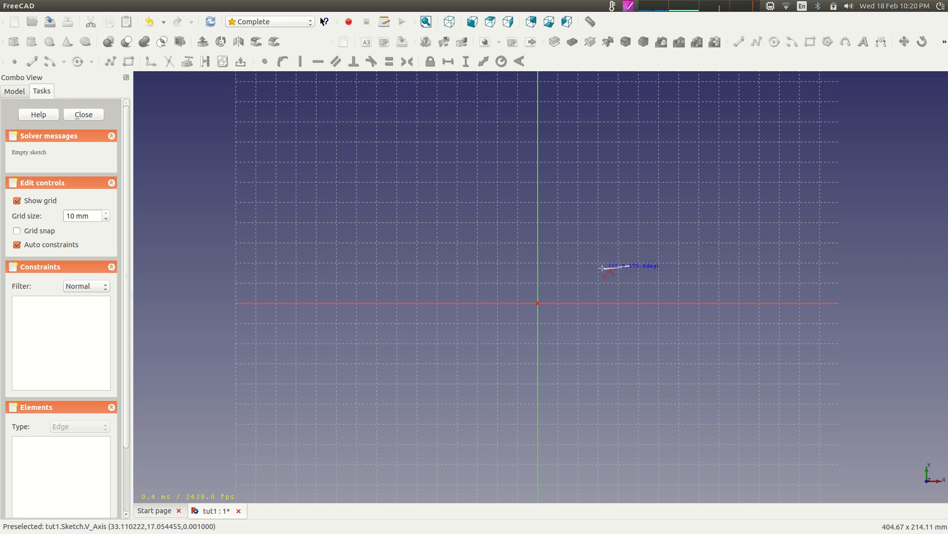
left_click(443, 264)
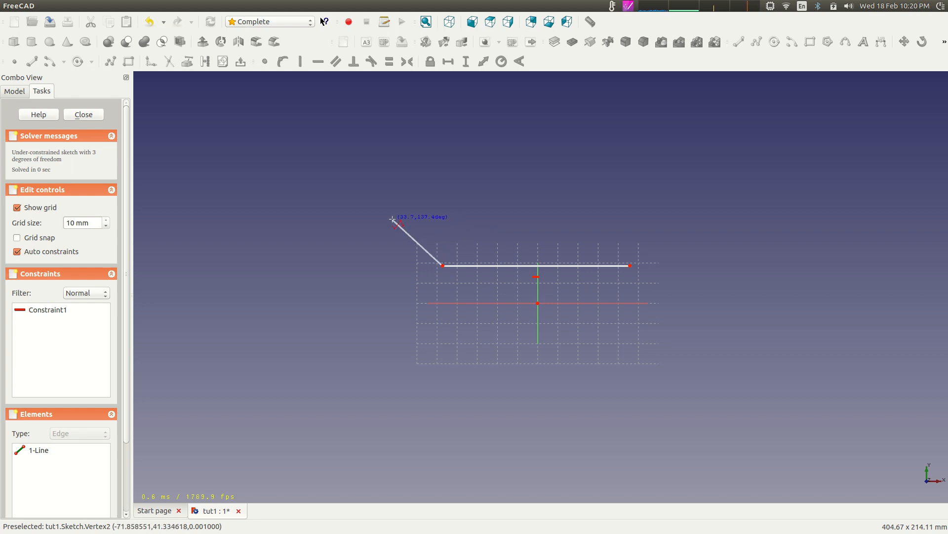
left_click(442, 230)
left_click(478, 230)
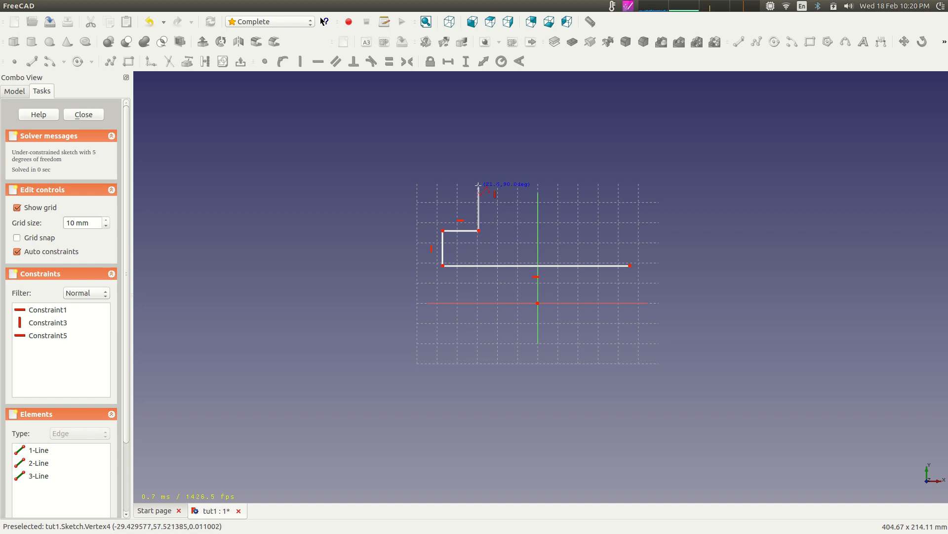
scroll(482, 183, "down", 3)
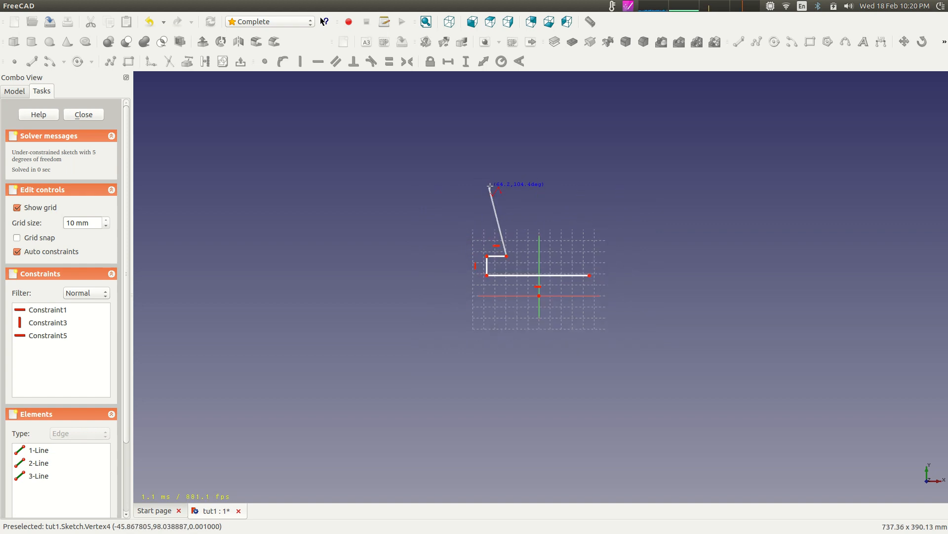
left_click(505, 93)
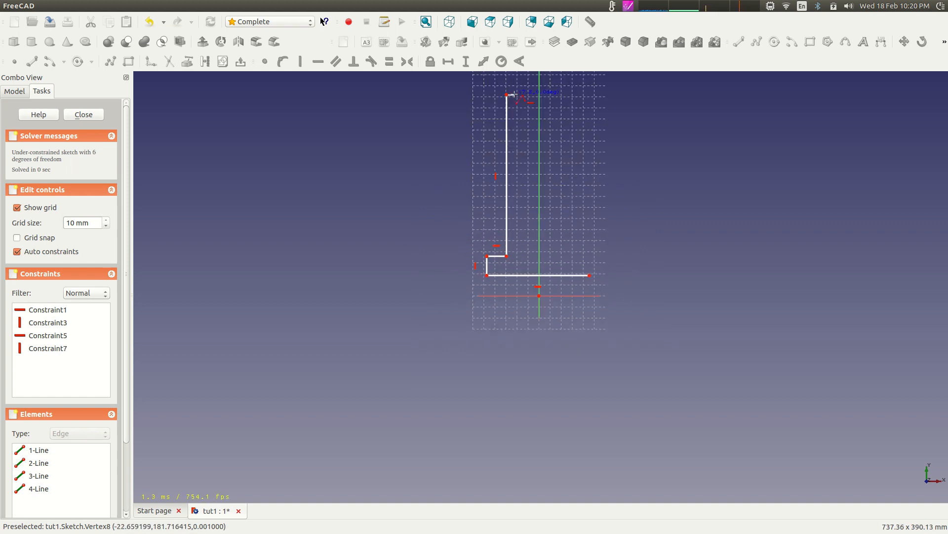
Step: Continue the polyline with a V notch whose vertex lies on the vertical axis, then the right side and foot, closing the profile
left_click(519, 95)
left_click(539, 121)
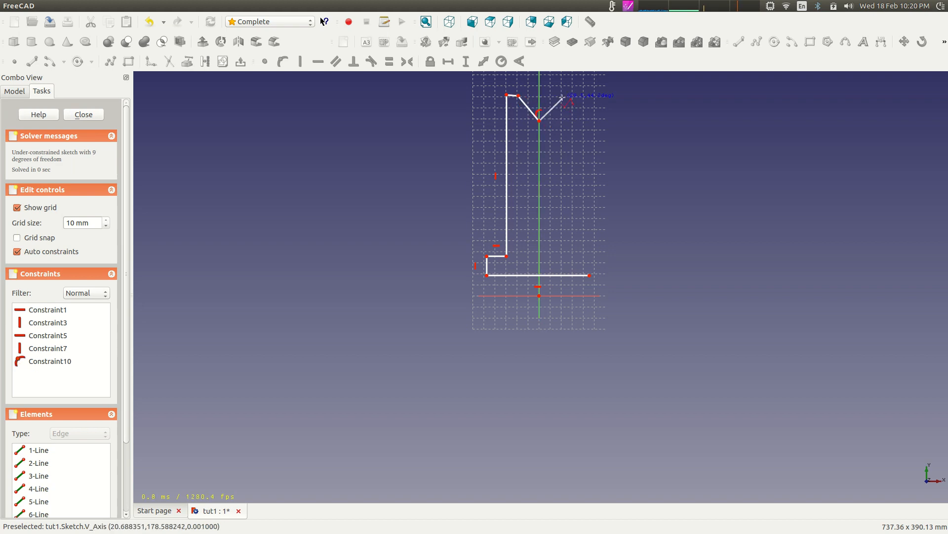
left_click(562, 94)
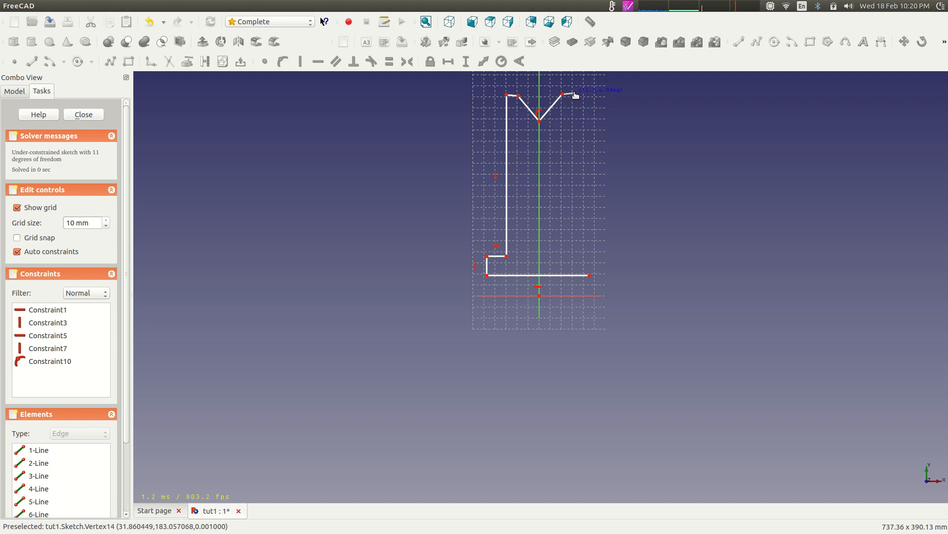
left_click(575, 93)
left_click(575, 252)
left_click(591, 252)
left_click(590, 273)
Step: Move the profile's left vertical side and the top edge of its left foot slightly inward
scroll(572, 212, "up", 3)
scroll(578, 198, "down", 3)
middle_click_drag(593, 201, 557, 289)
scroll(557, 289, "up", 3)
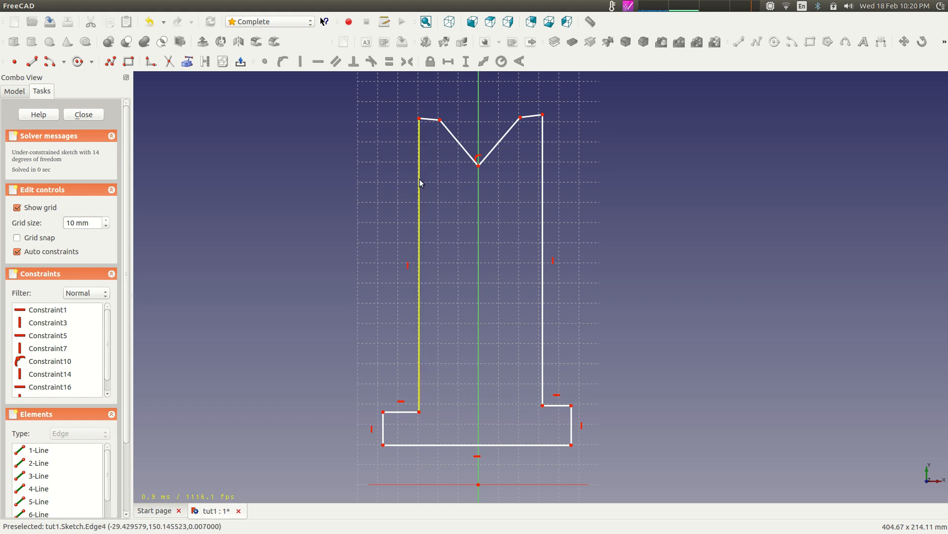
left_click_drag(419, 158, 420, 158)
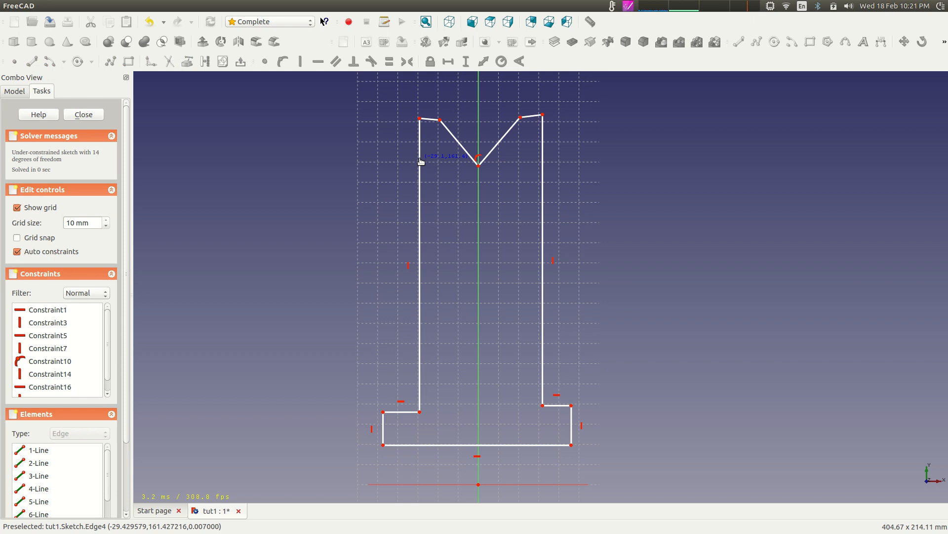
left_click_drag(399, 412, 403, 415)
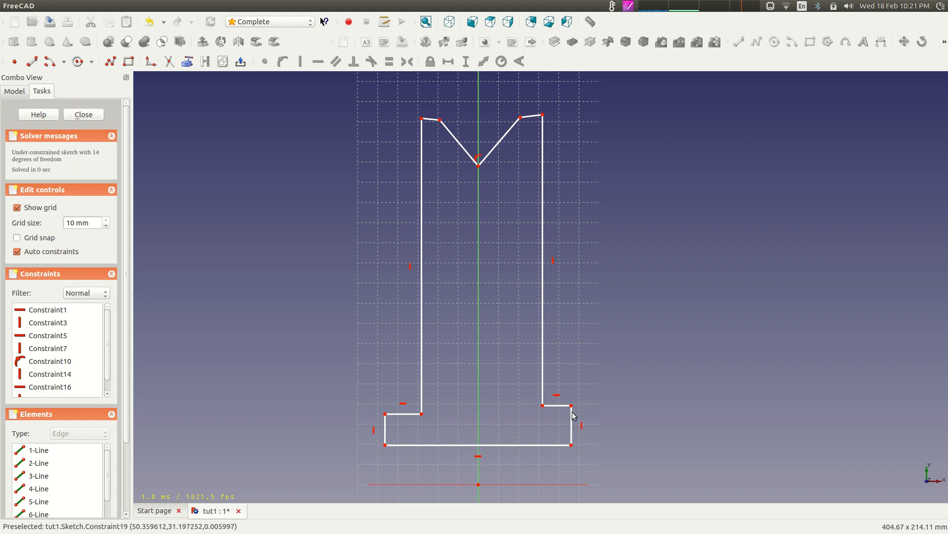
Step: Delete the horizontal constraint on the top edge of the right foot
right_click(557, 397)
left_click(555, 399)
left_click(557, 395)
left_click_drag(109, 315, 110, 330)
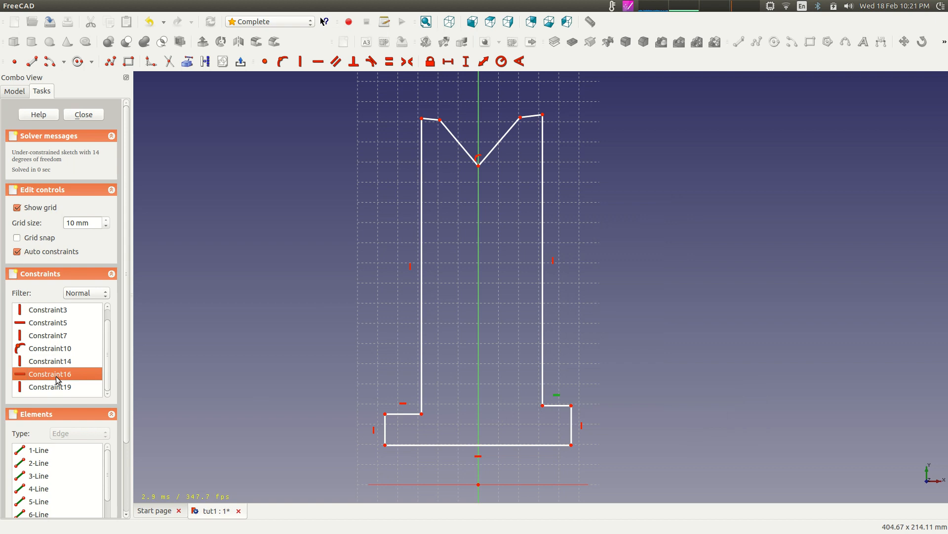
key("Delete")
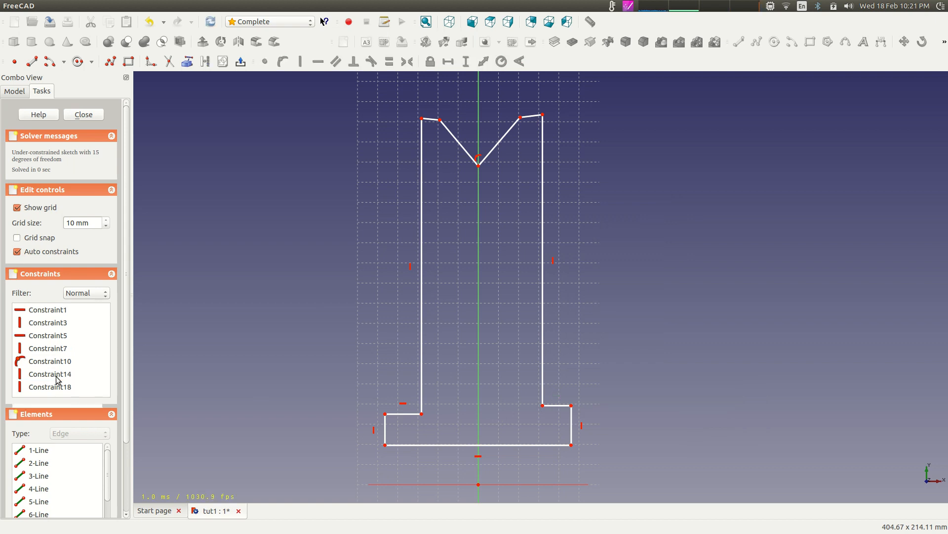
Step: Move the inner corner of the right foot slightly, then apply a horizontal constraint to the foot's top edge
mouse_move(543, 406)
left_mouse_down()
mouse_move(550, 378)
mouse_move(542, 406)
left_mouse_up()
left_click(552, 405)
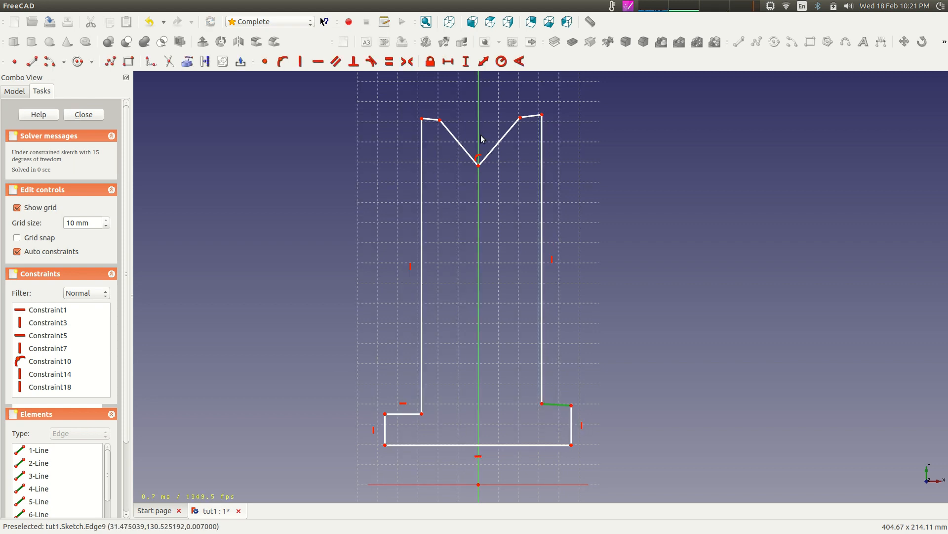
left_click(318, 61)
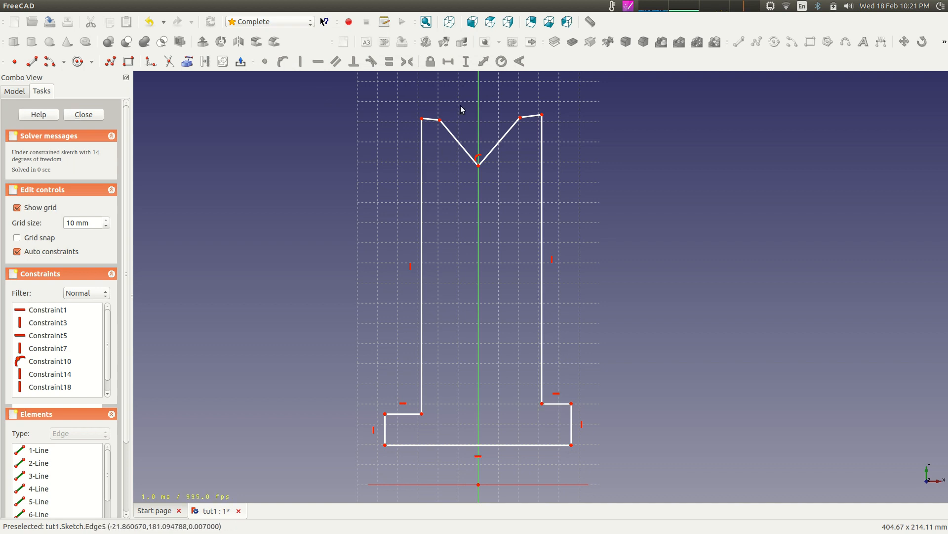
Step: Constrain the two short top edges on either side of the V notch to be horizontal
scroll(505, 180, "down", 2)
middle_click_drag(509, 187, 509, 233)
scroll(509, 232, "up", 4)
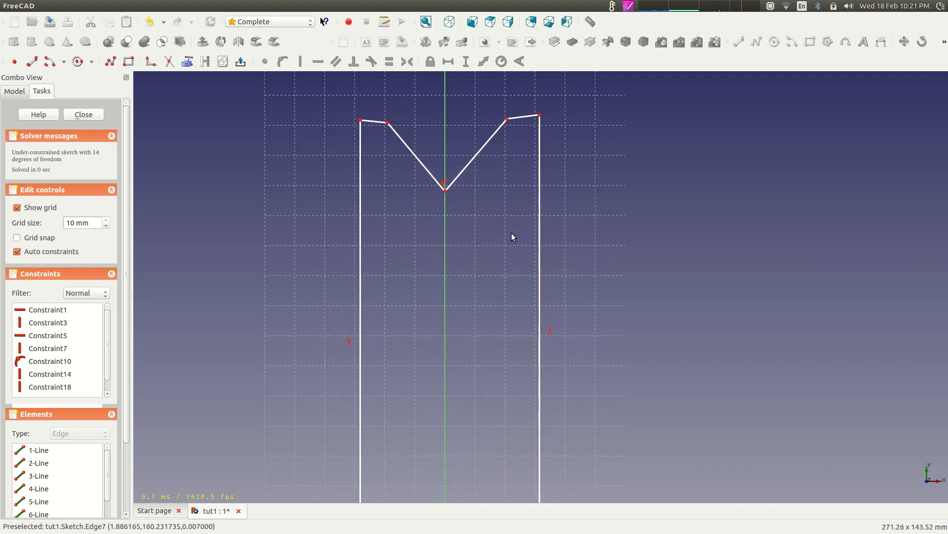
middle_click_drag(507, 188, 509, 265)
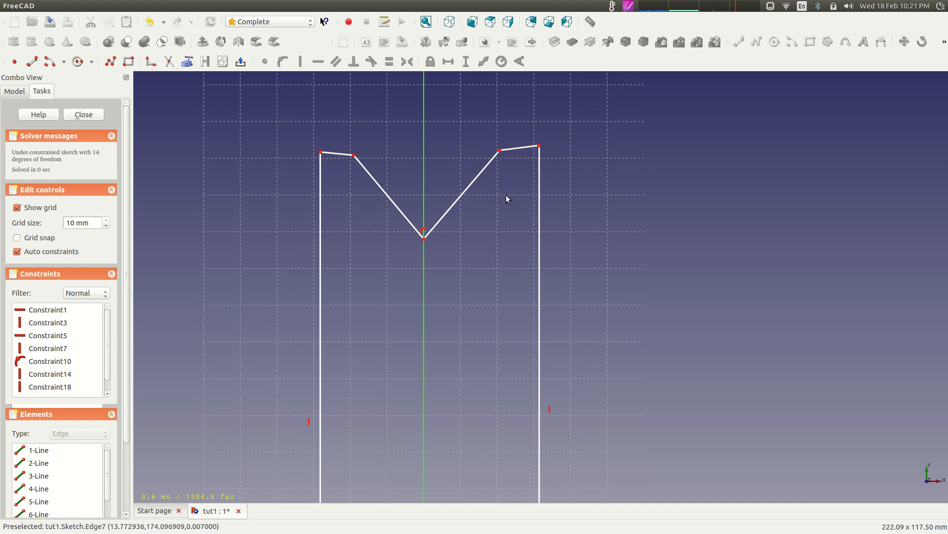
left_click(520, 149)
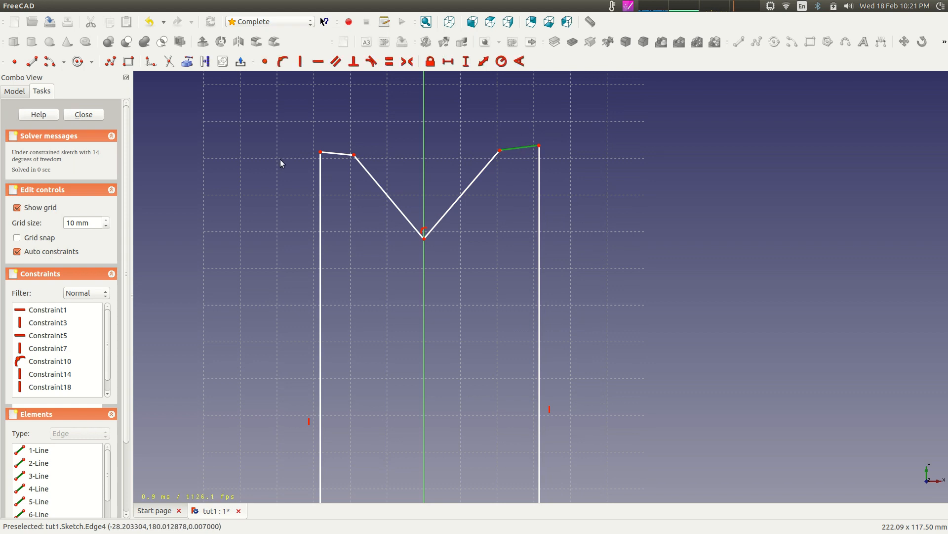
left_click(333, 154)
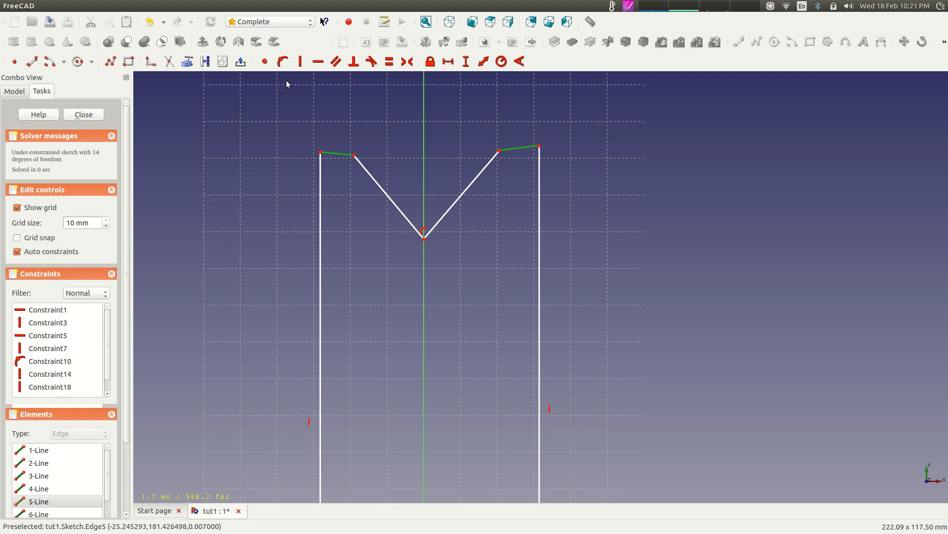
left_click(317, 63)
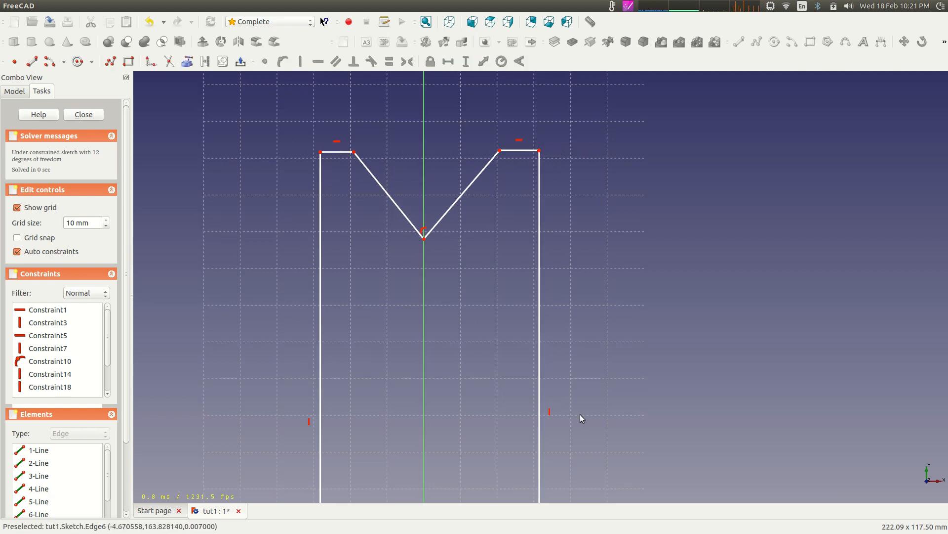
Step: Examine the closed profile and its constraint marks, from the base line up to the V notch
scroll(496, 316, "down", 3)
middle_click_drag(481, 345, 471, 163)
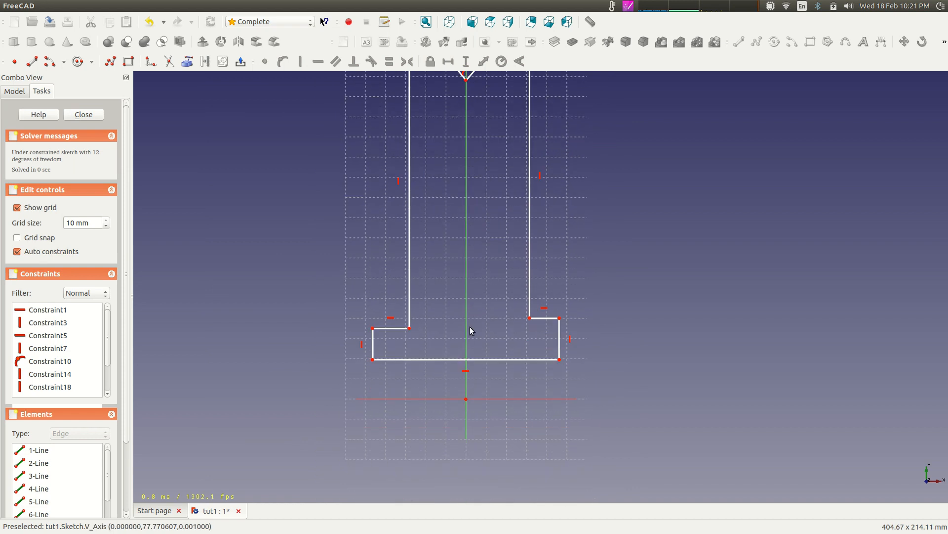
left_click(526, 359)
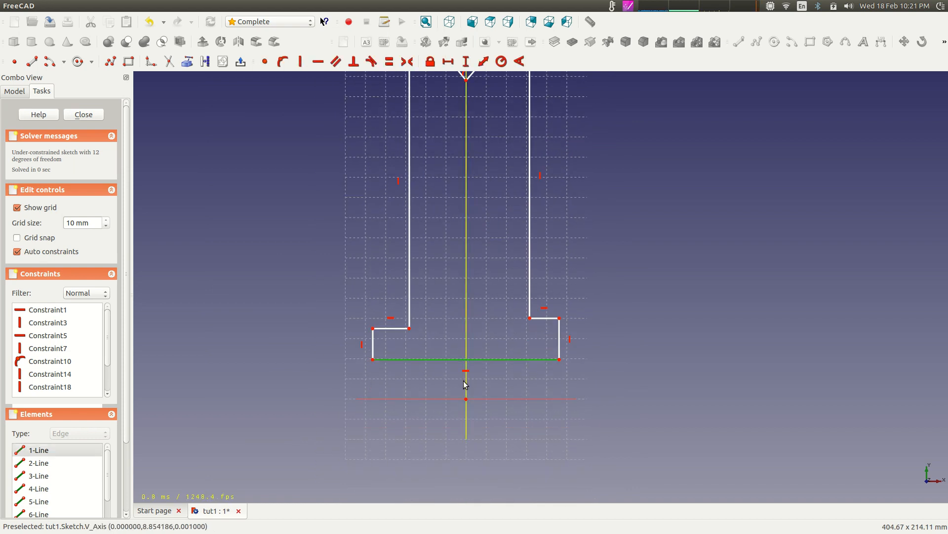
left_click(449, 393)
scroll(450, 394, "up", 1)
scroll(464, 361, "up", 2)
middle_click_drag(469, 336, 497, 410)
scroll(497, 410, "up", 1)
scroll(494, 407, "down", 6)
middle_click_drag(527, 225, 517, 277)
scroll(518, 277, "up", 3)
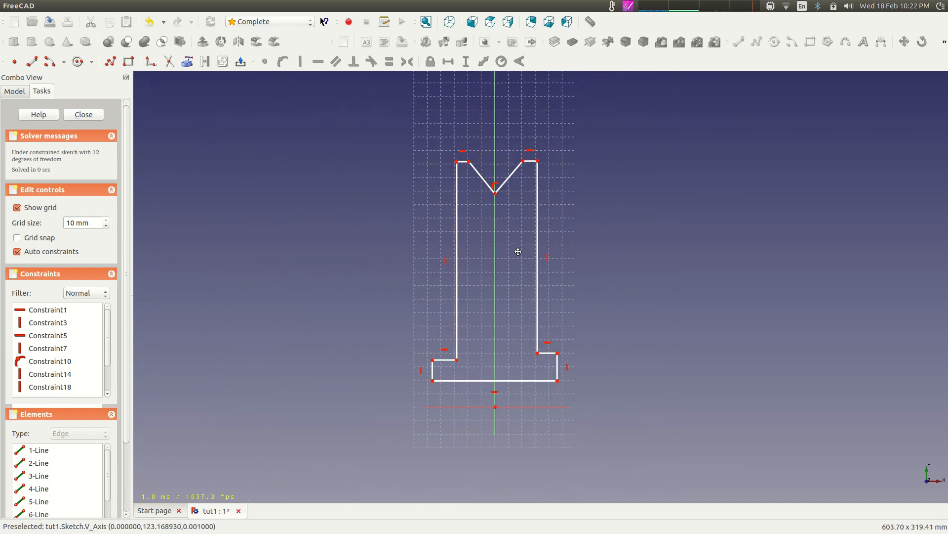
middle_click_drag(483, 225, 496, 330)
scroll(497, 329, "up", 2)
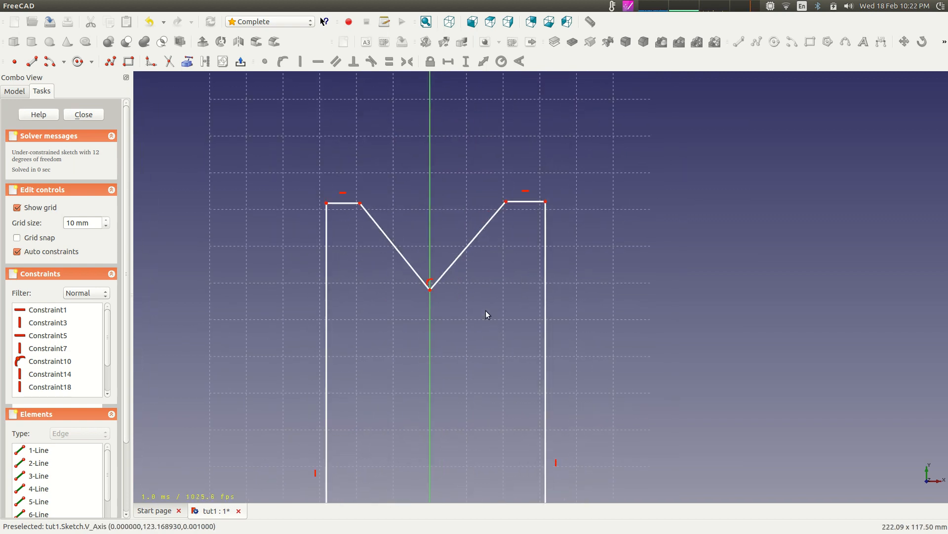
scroll(503, 314, "down", 4)
mouse_move(512, 348)
middle_mouse_down()
mouse_move(502, 362)
mouse_move(496, 233)
middle_mouse_up()
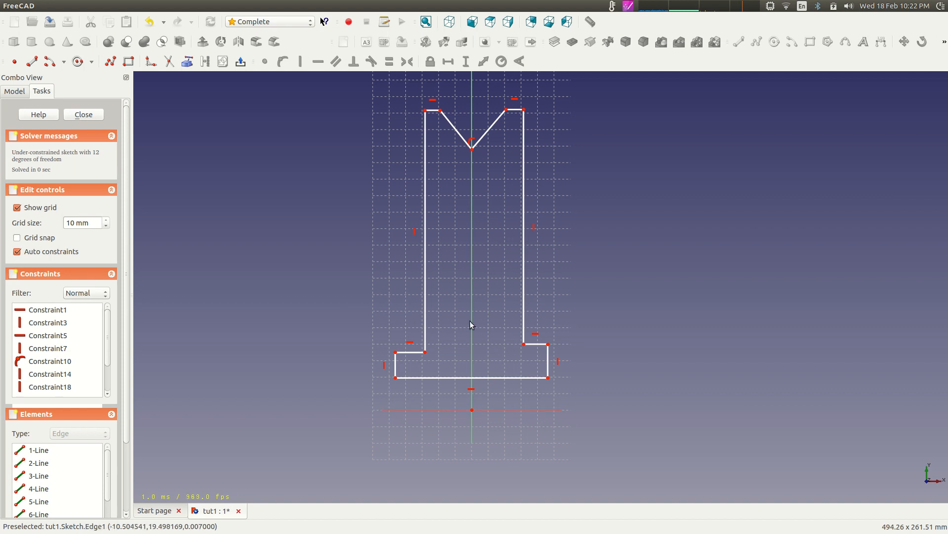
mouse_move(531, 176)
middle_mouse_down()
mouse_move(578, 176)
mouse_move(581, 301)
middle_mouse_up()
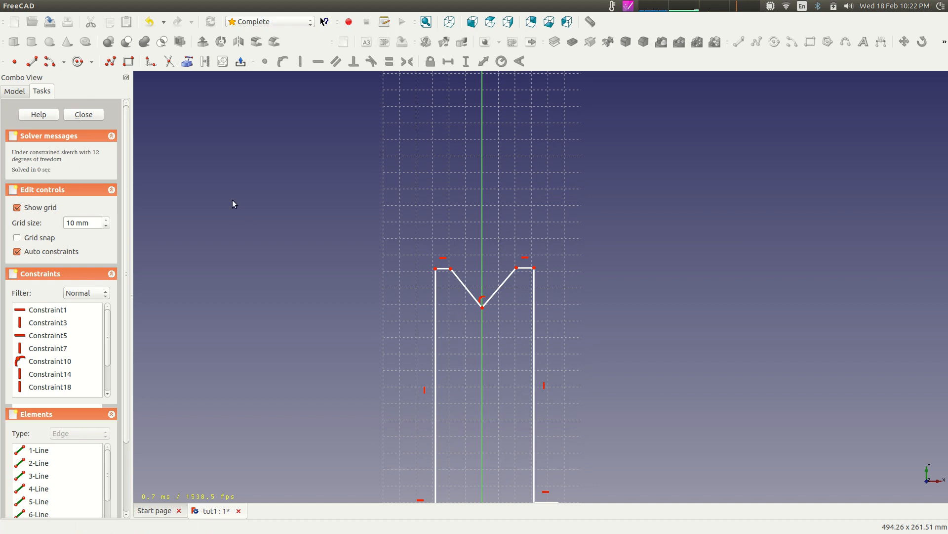
Step: Move the profile's right vertical side slightly inward toward the vertical axis
scroll(330, 262, "down", 2)
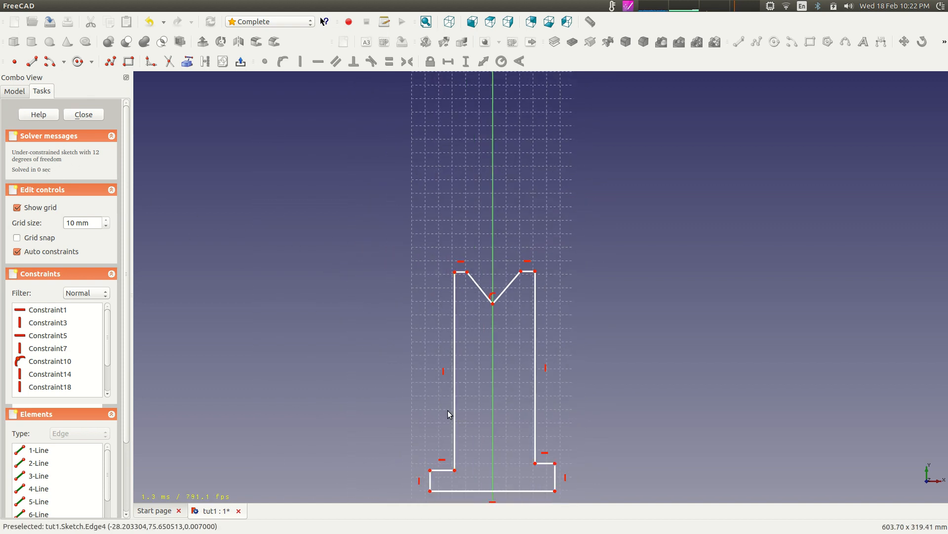
middle_click_drag(398, 354, 406, 317)
scroll(488, 297, "up", 4)
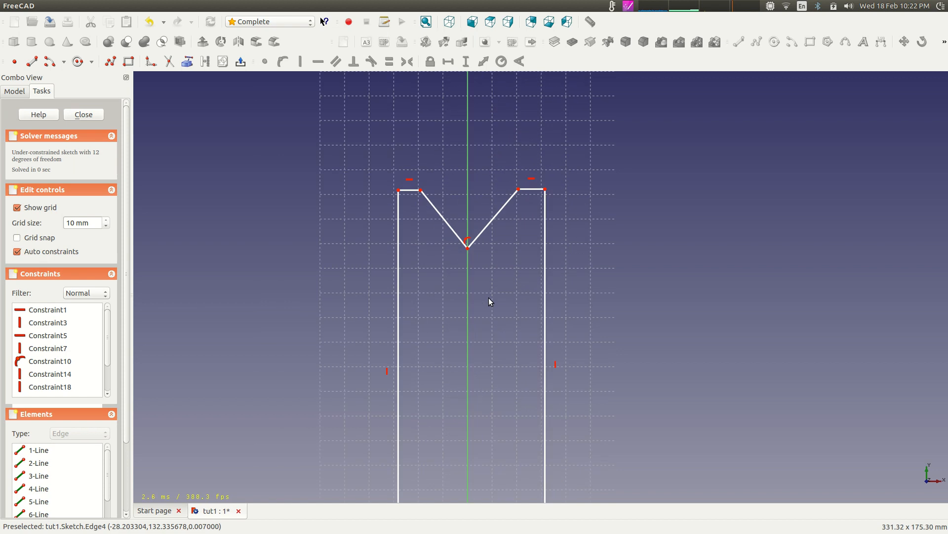
mouse_move(549, 296)
left_mouse_down()
mouse_move(524, 295)
mouse_move(573, 296)
mouse_move(550, 287)
mouse_move(540, 305)
left_mouse_up()
Step: Delete the two sloping lines of the V notch at the top of the profile
scroll(501, 321, "down", 3)
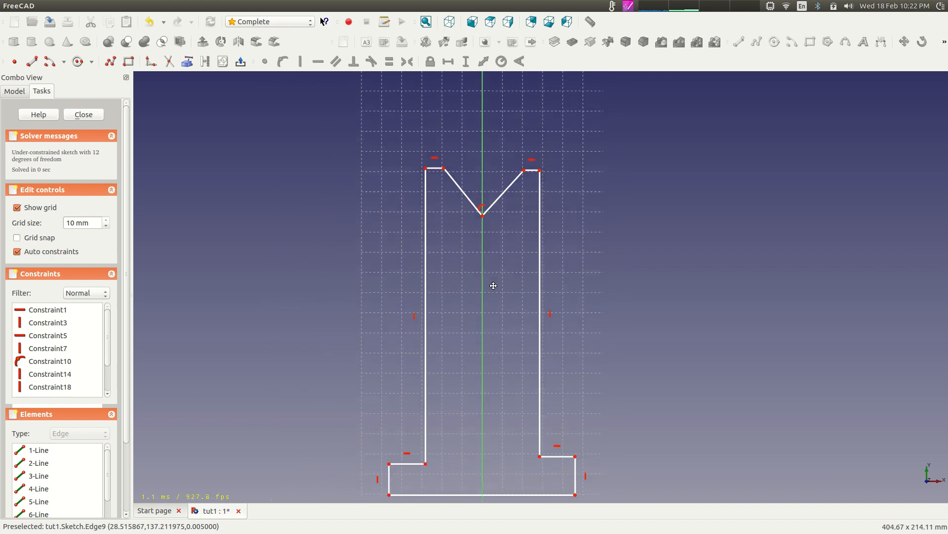
mouse_move(488, 272)
middle_mouse_down()
mouse_move(498, 335)
mouse_move(491, 432)
middle_mouse_up()
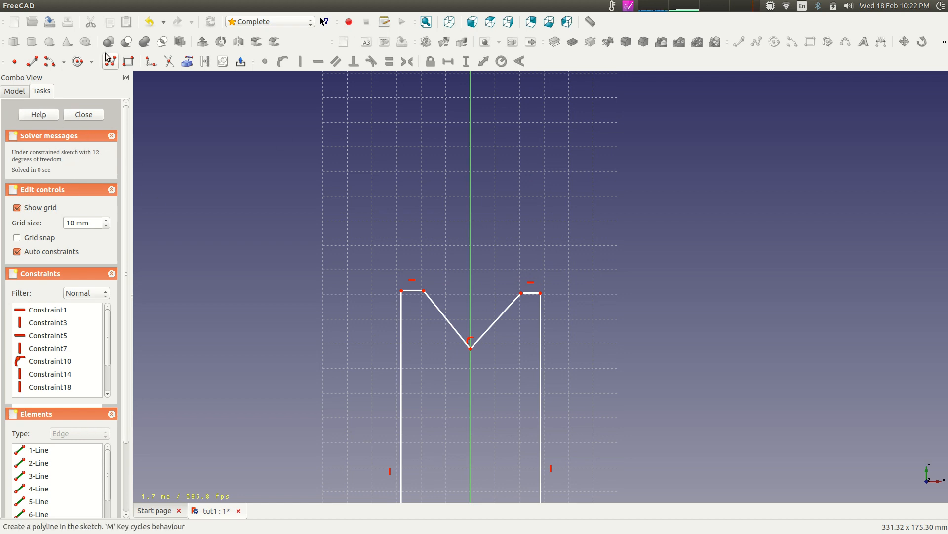
scroll(413, 279, "up", 2)
scroll(485, 338, "down", 2)
middle_click_drag(494, 376, 529, 104)
scroll(529, 105, "down", 2)
middle_click_drag(532, 215, 530, 242)
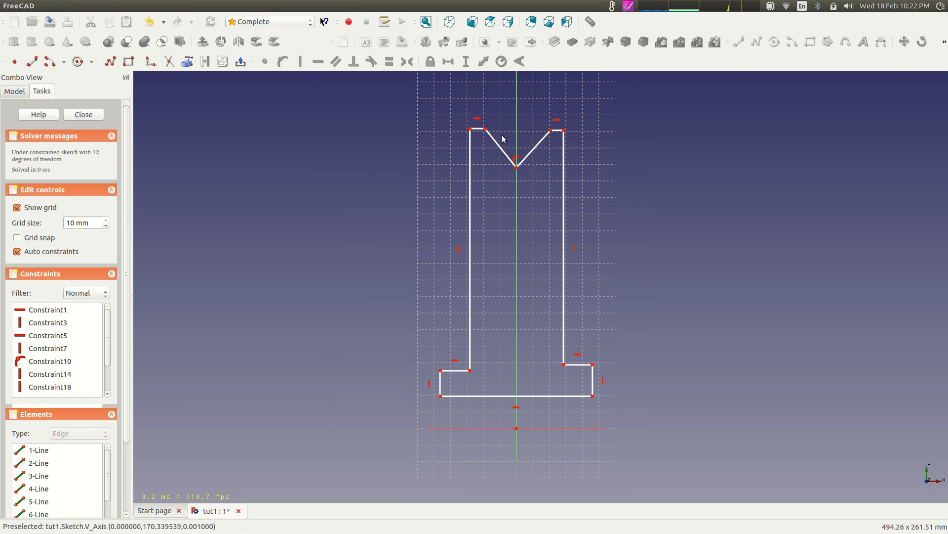
left_click(538, 146)
key("Delete")
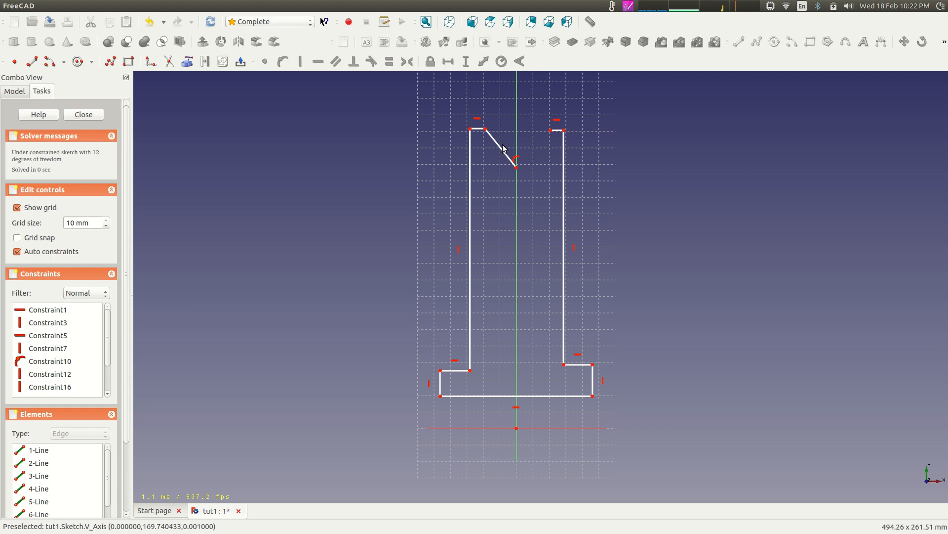
left_click(500, 147)
key("Delete")
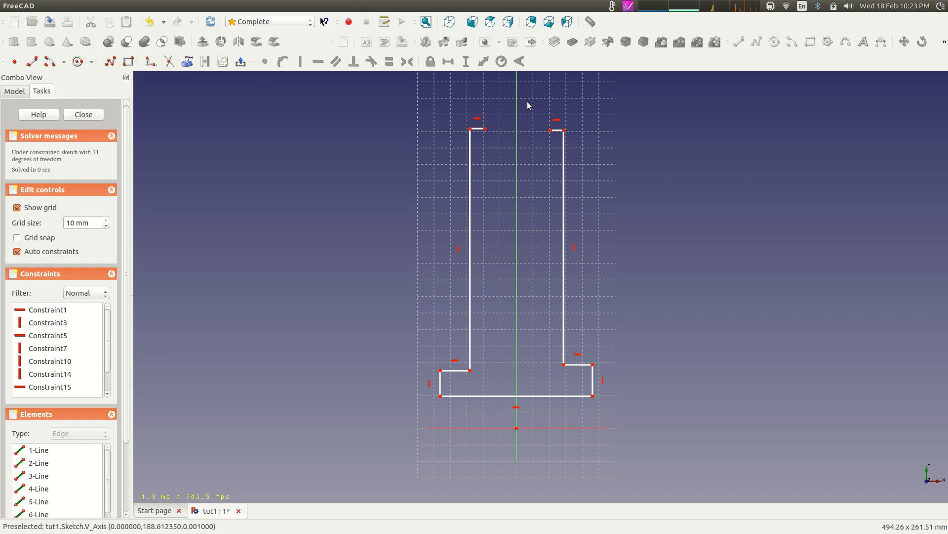
Step: Draw a downward-bulging arc centred on the vertical axis, from the right top edge's inner end to just below the left top edge's inner end
left_click(50, 63)
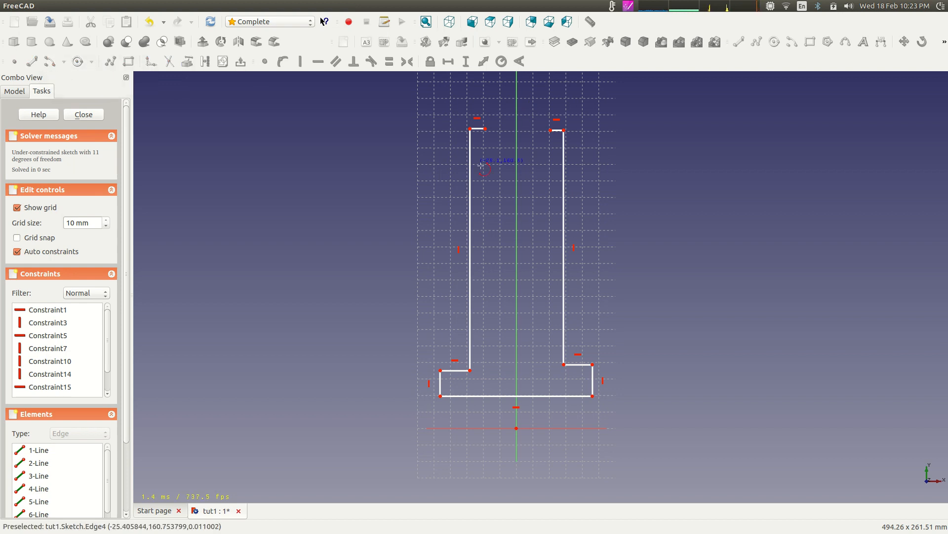
left_click(517, 124)
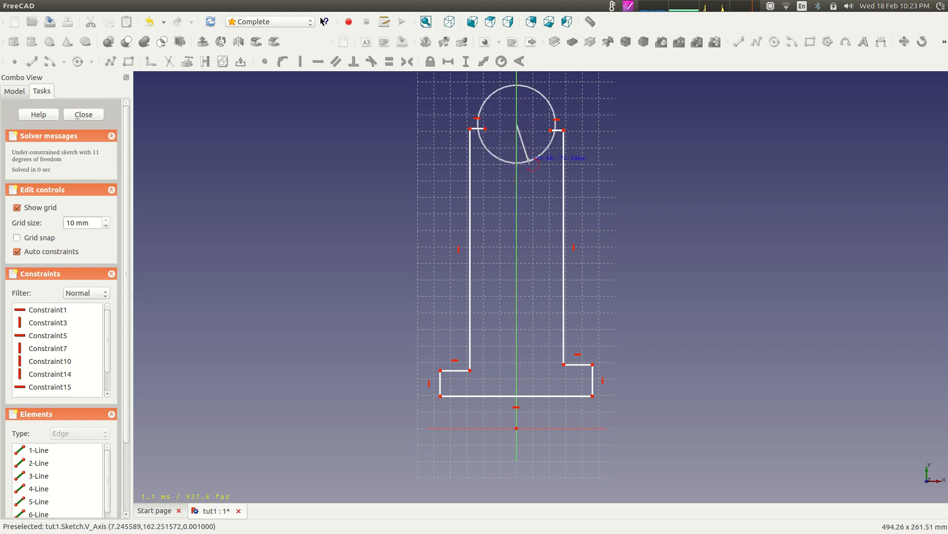
left_click(553, 131)
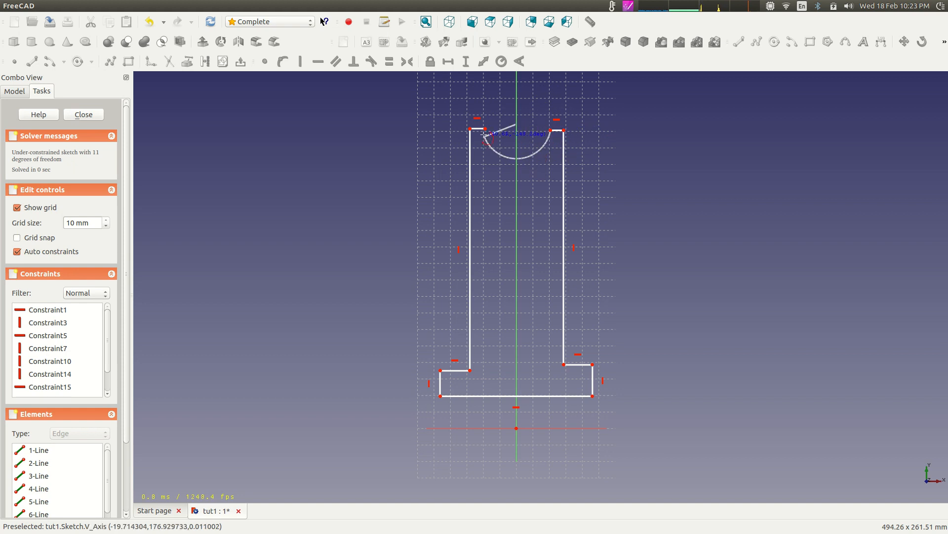
left_click(485, 138)
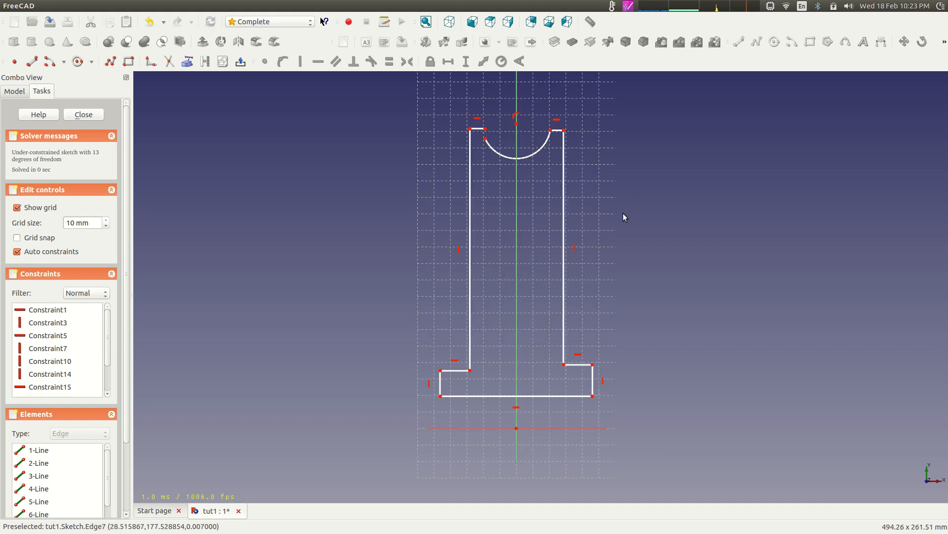
Step: Make the arc's open left end coincident with the inner end of the left short top edge
scroll(562, 193, "down", 1)
middle_click_drag(548, 263, 551, 360)
scroll(538, 286, "up", 6)
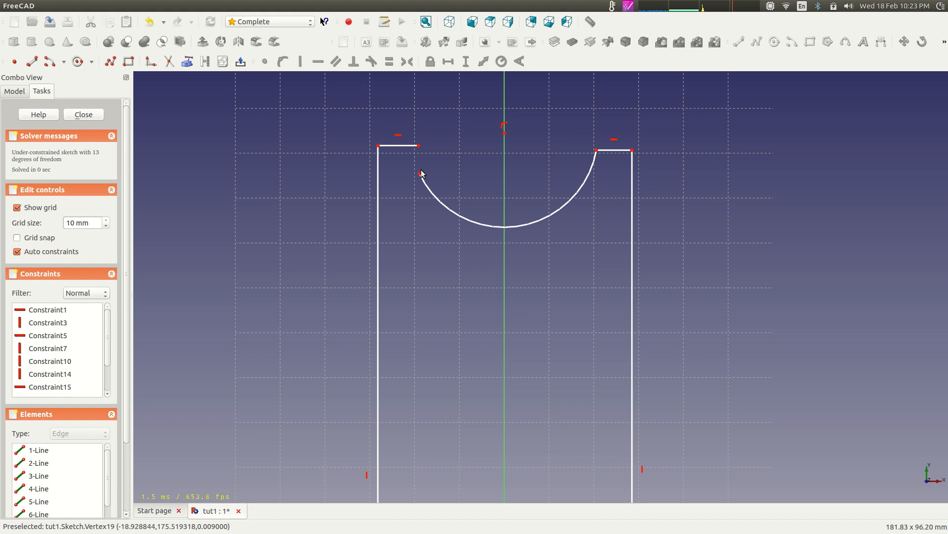
left_click(420, 174)
left_click(419, 145)
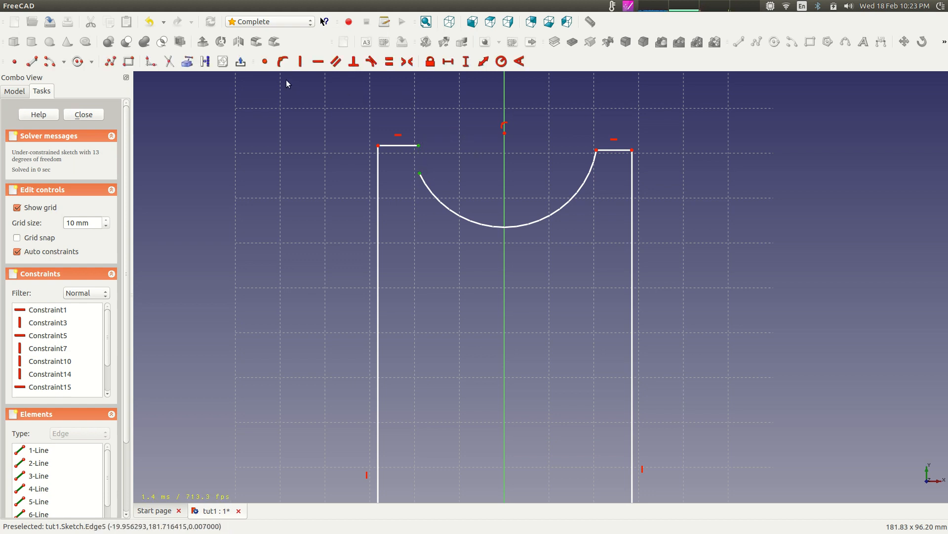
left_click(265, 63)
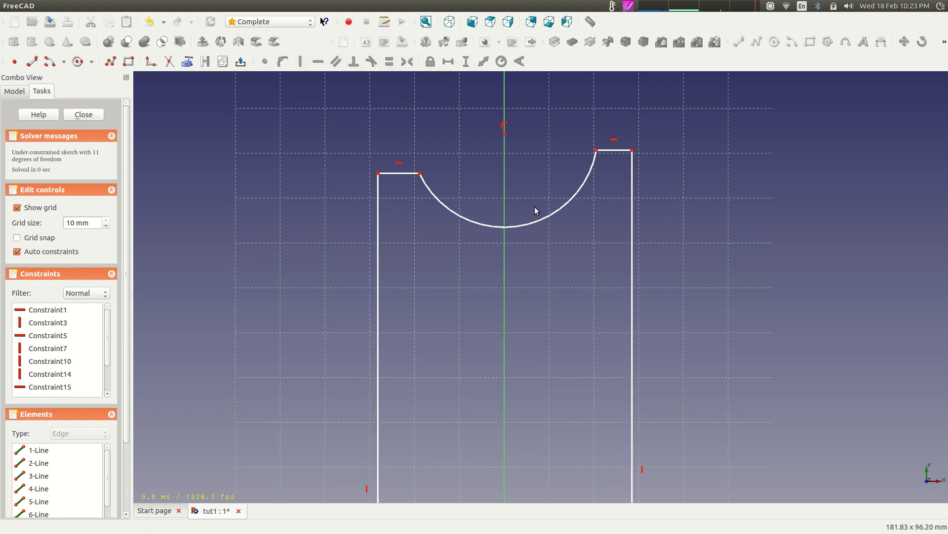
Step: Shift the top edge of the base's right foot slightly and lower the top edge of its left foot
scroll(467, 253, "up", 2)
scroll(471, 267, "down", 6)
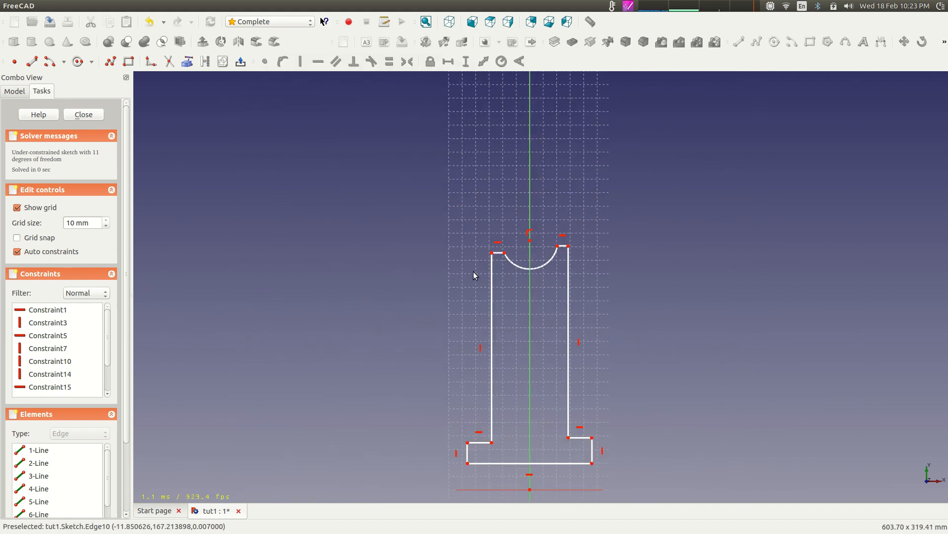
scroll(537, 433, "up", 5)
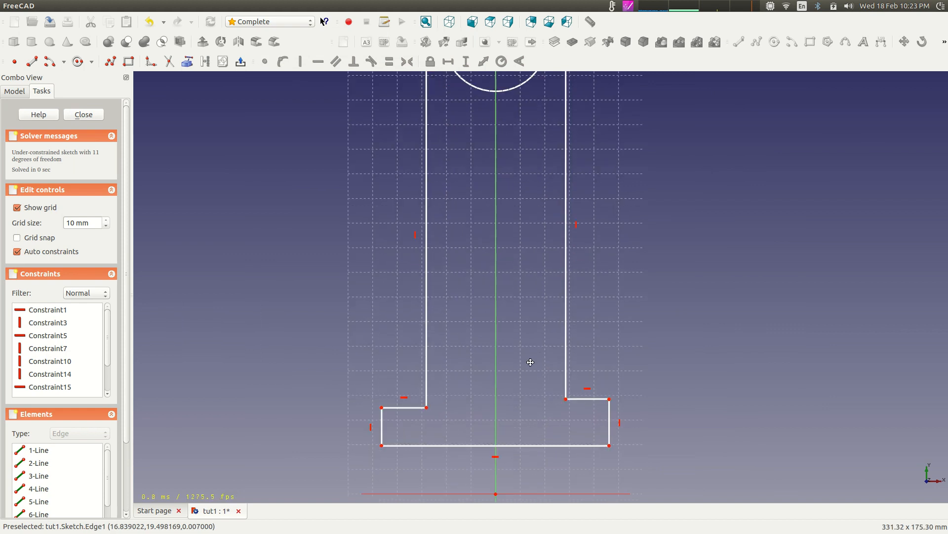
scroll(532, 387, "down", 5)
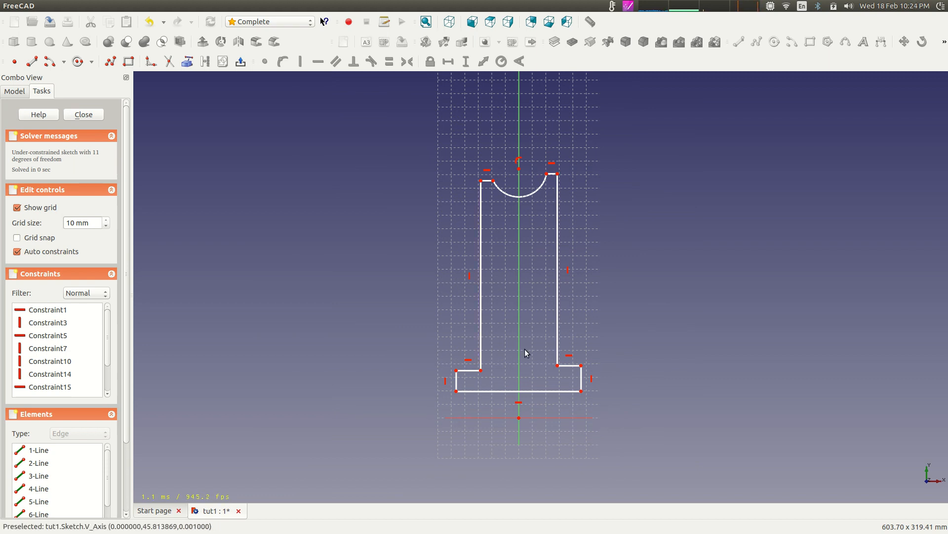
scroll(549, 301, "up", 2)
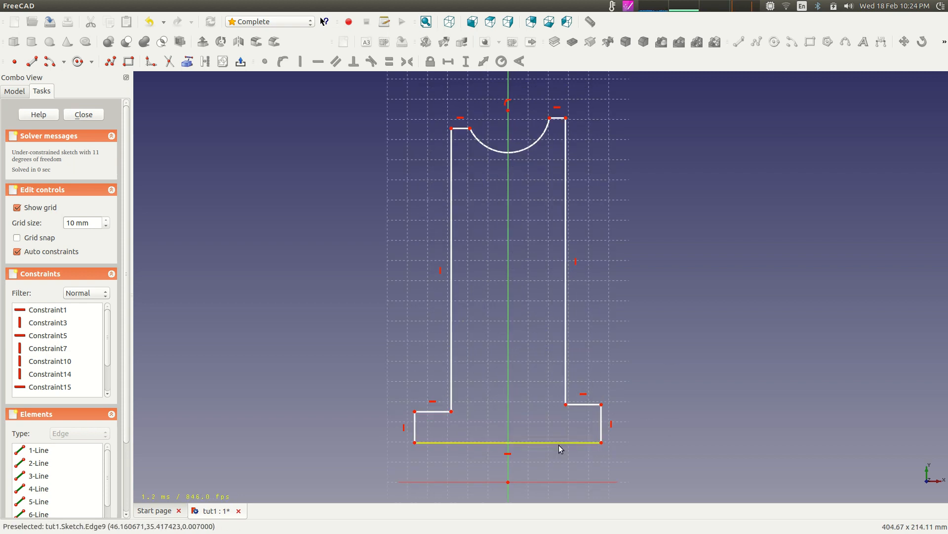
scroll(600, 466, "up", 5)
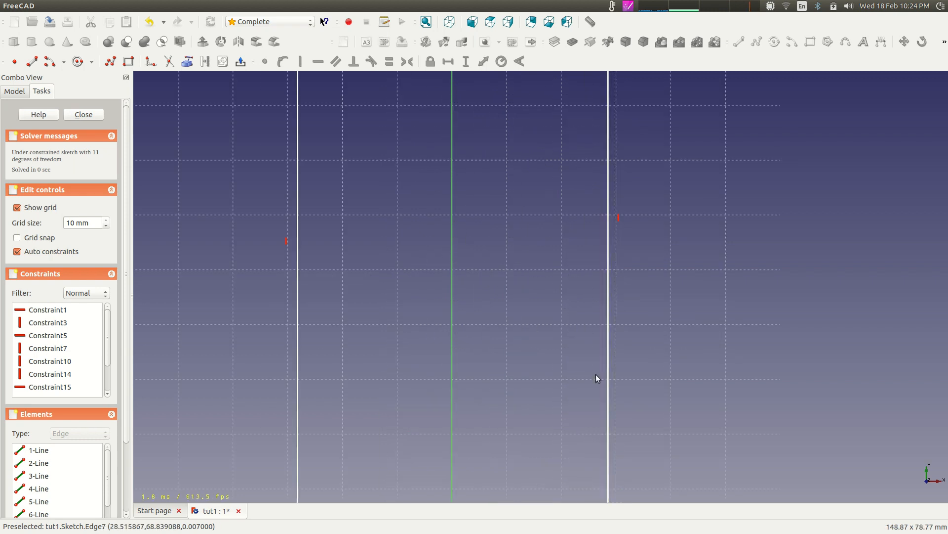
scroll(525, 364, "up", 8)
middle_click_drag(607, 269, 590, 2)
scroll(591, 311, "down", 5)
scroll(407, 227, "down", 4)
scroll(385, 283, "down", 2)
mouse_move(526, 237)
left_mouse_down()
mouse_move(559, 211)
mouse_move(531, 232)
left_mouse_up()
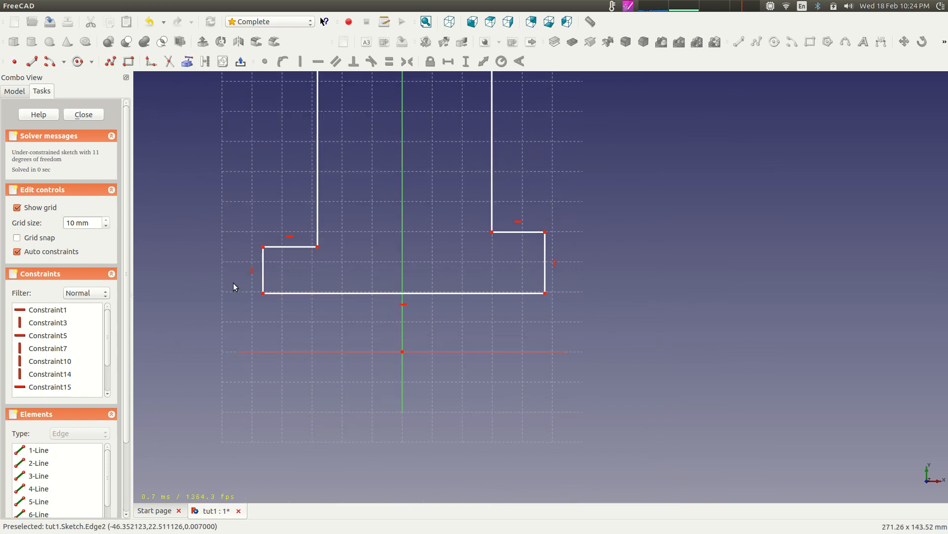
mouse_move(275, 247)
left_mouse_down()
mouse_move(275, 216)
mouse_move(295, 264)
mouse_move(290, 256)
left_mouse_up()
Step: Move the right short top edge inward and down, about level with the left short top edge
scroll(336, 245, "down", 5)
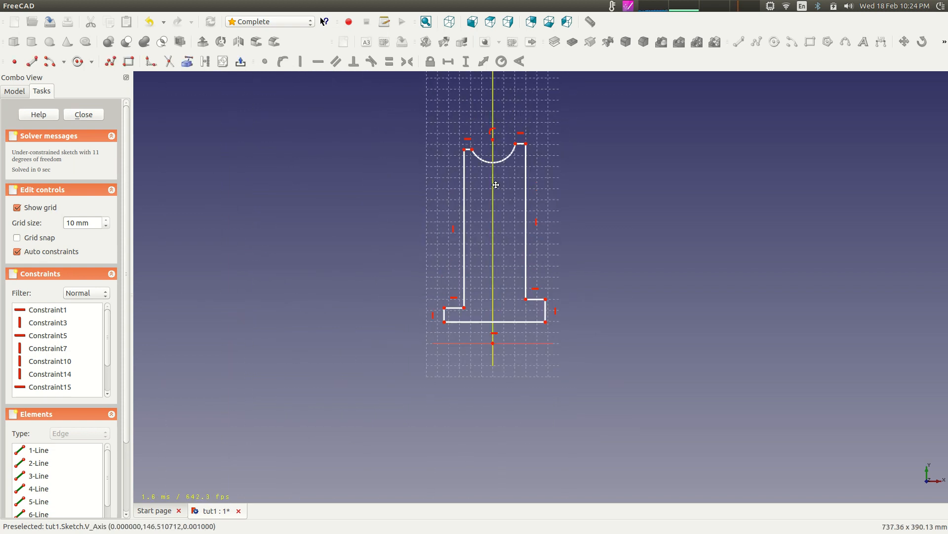
scroll(494, 219, "up", 4)
scroll(539, 285, "up", 4)
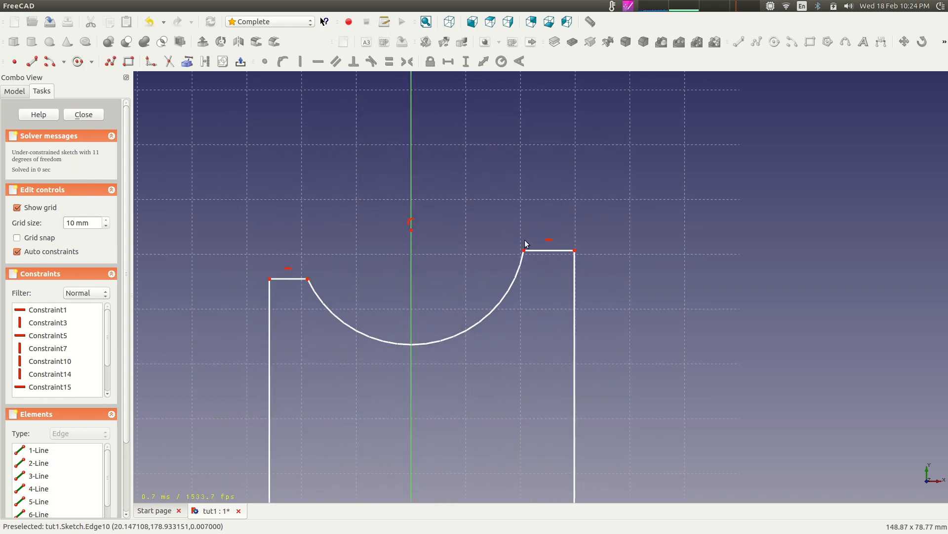
mouse_move(536, 252)
left_mouse_down()
mouse_move(536, 229)
mouse_move(534, 270)
mouse_move(467, 290)
mouse_move(481, 252)
mouse_move(488, 257)
left_mouse_up()
scroll(487, 368, "down", 6)
middle_click_drag(514, 366, 517, 265)
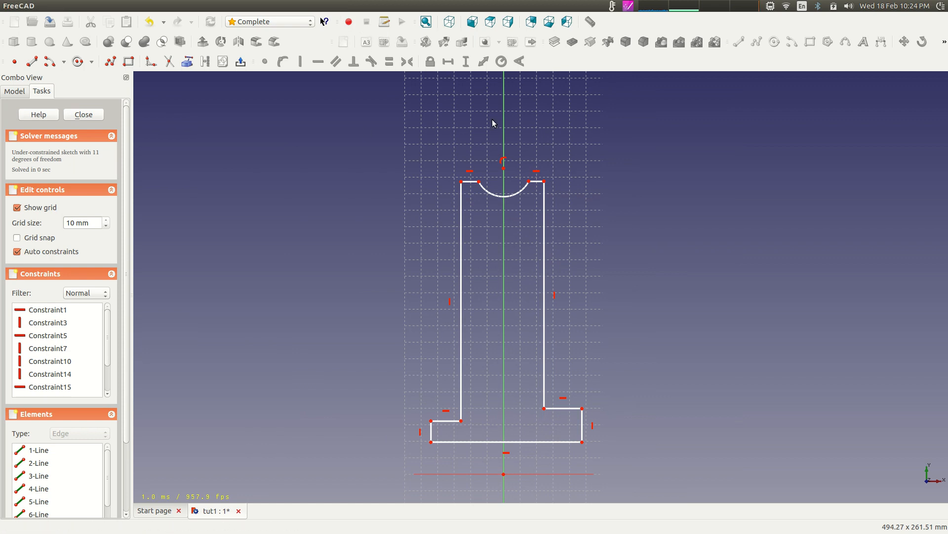
Step: Constrain the base's lower right corner to a vertical distance of 20 mm from the origin
scroll(571, 321, "up", 1)
scroll(571, 321, "down", 1)
middle_click_drag(582, 350, 573, 291)
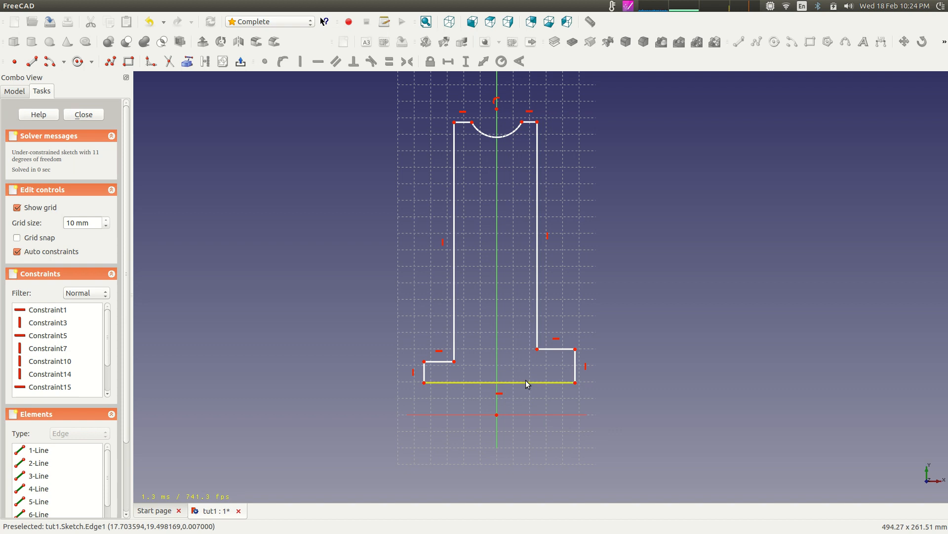
left_click(576, 382)
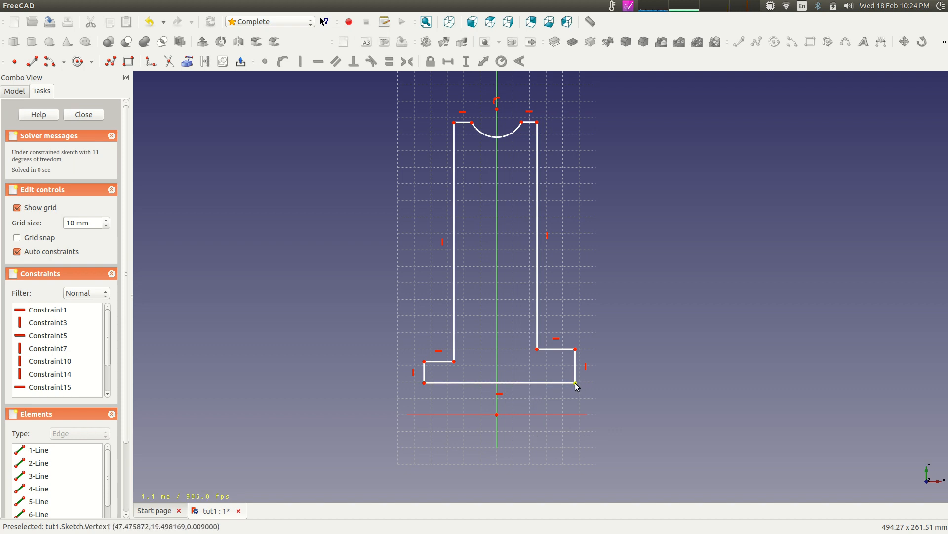
left_click(423, 381)
left_click(410, 386)
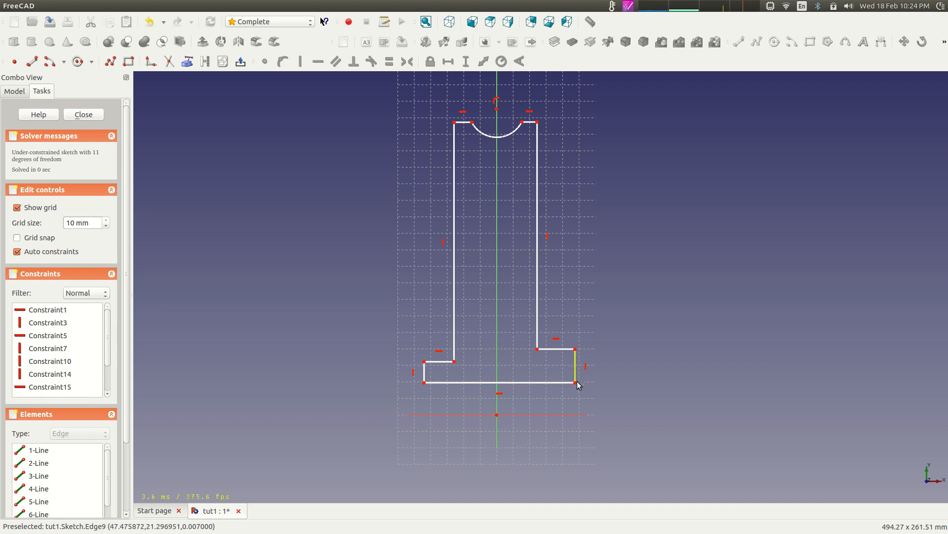
left_click(575, 382)
left_click(465, 64)
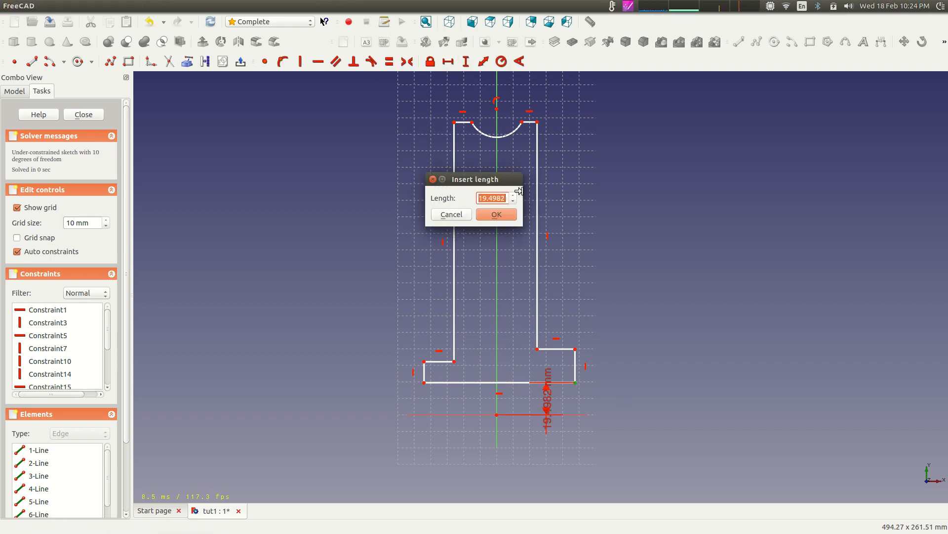
type("20")
left_click(496, 215)
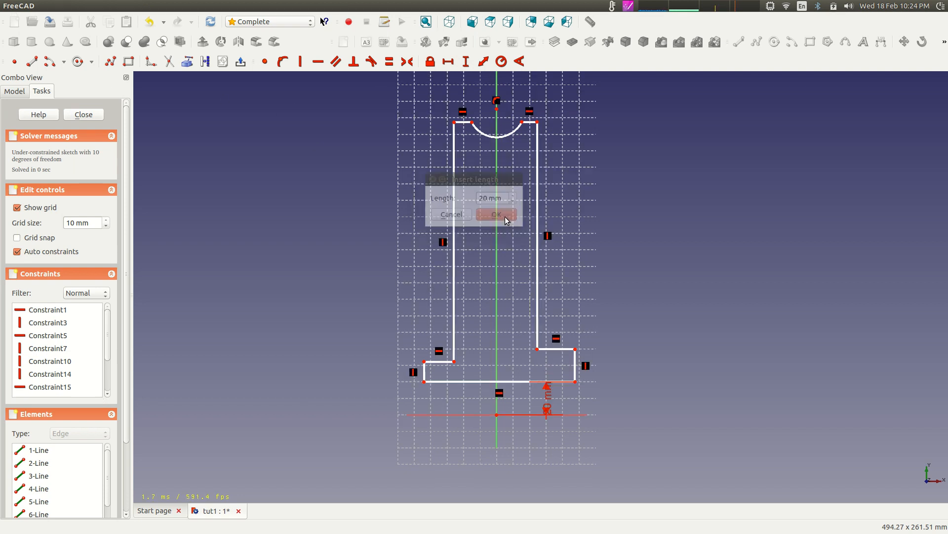
Step: Move the 20 mm dimension clear of the profile's right side and shift the base line slightly to the left
mouse_move(552, 401)
left_mouse_down()
mouse_move(638, 398)
mouse_move(643, 305)
mouse_move(715, 322)
mouse_move(825, 324)
mouse_move(742, 330)
left_mouse_up()
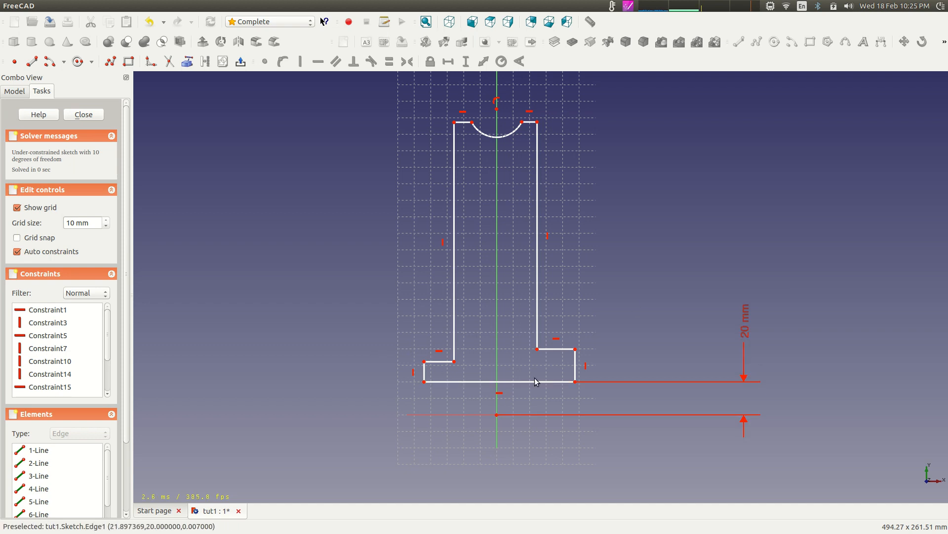
mouse_move(533, 382)
left_mouse_down()
mouse_move(550, 391)
mouse_move(525, 368)
left_mouse_up()
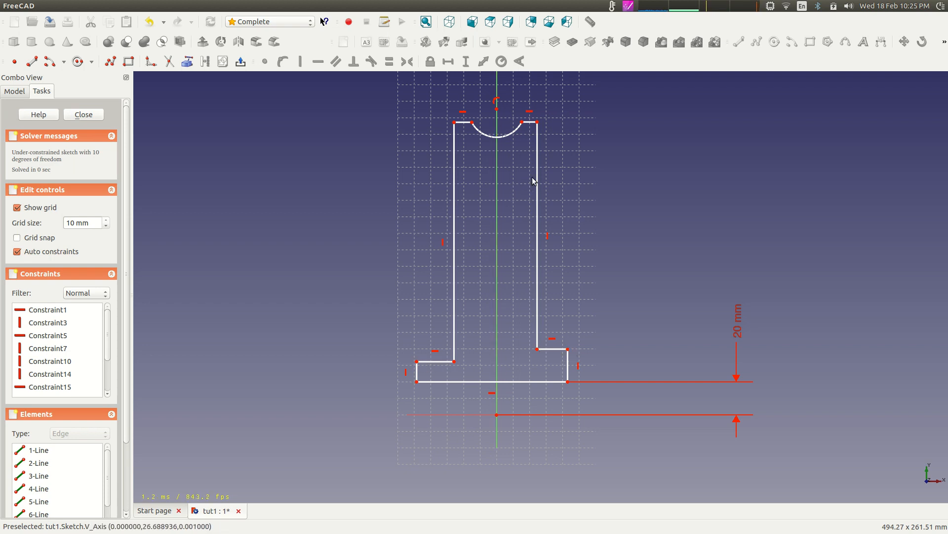
Step: Constrain the right foot's upper outer corner to 40 mm vertically from the origin and place its dimension beyond the 20 mm one
left_click(568, 349)
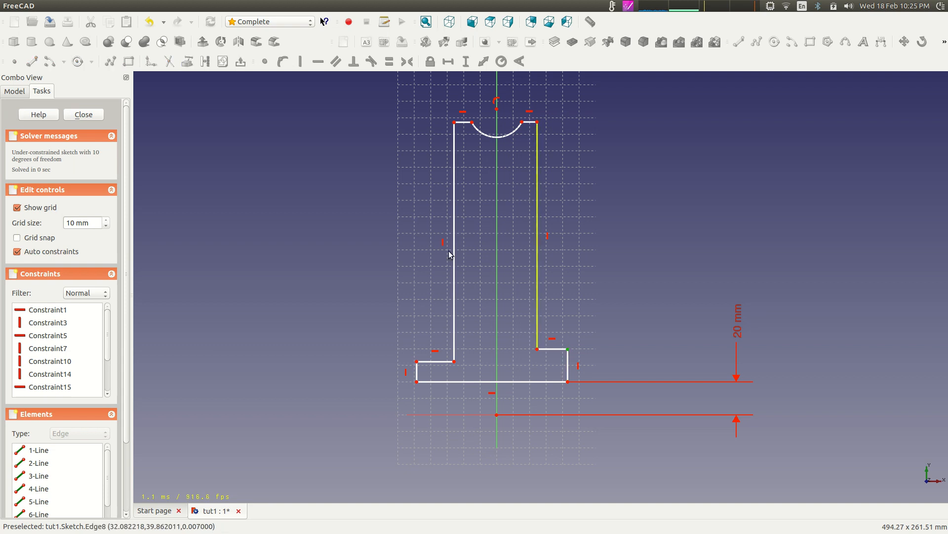
left_click(466, 62)
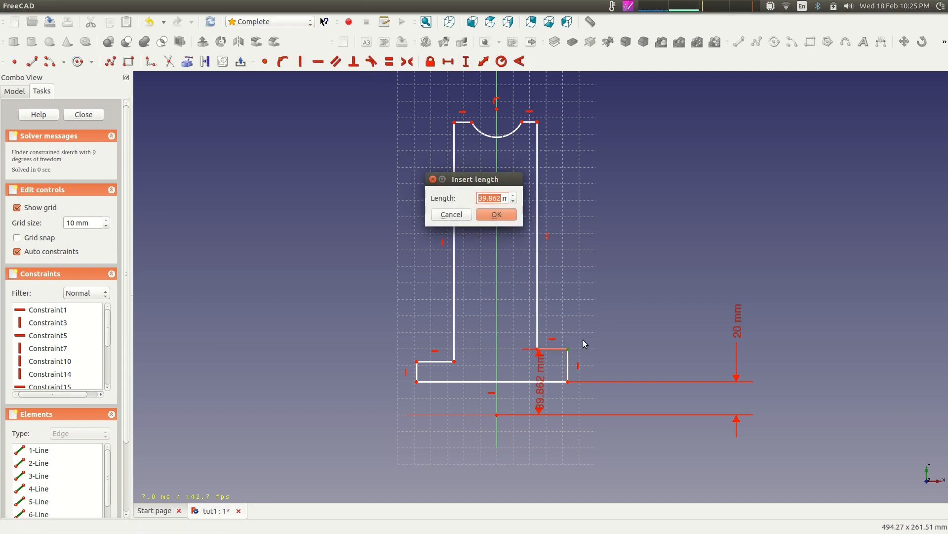
type("40")
left_click(506, 214)
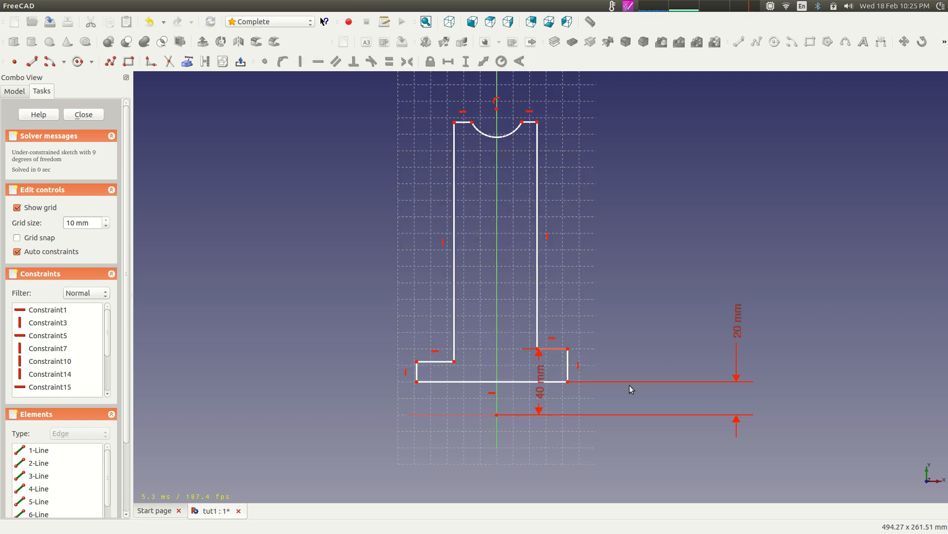
mouse_move(545, 379)
left_mouse_down()
mouse_move(815, 328)
mouse_move(814, 304)
left_mouse_up()
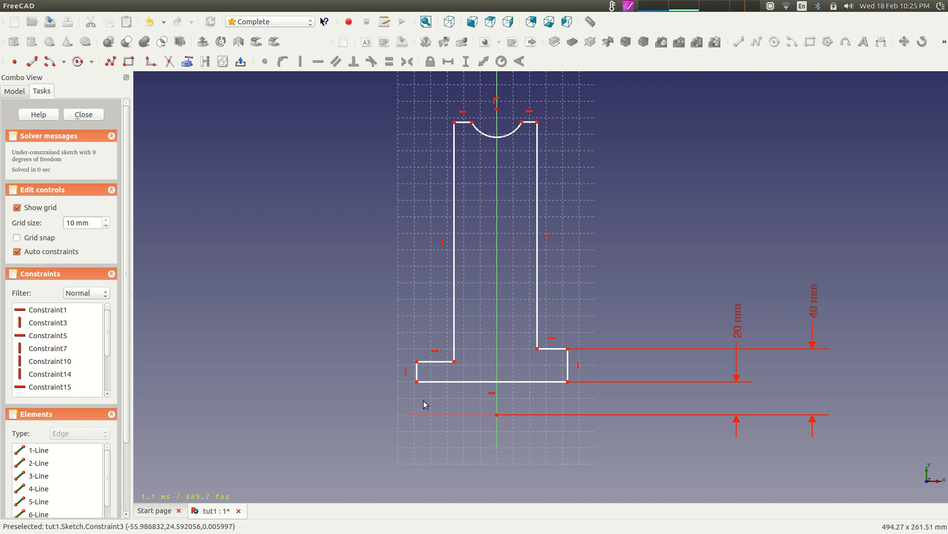
Step: Constrain the left foot's upper outer corner to a vertical distance of 40 mm from the origin
left_click(417, 361)
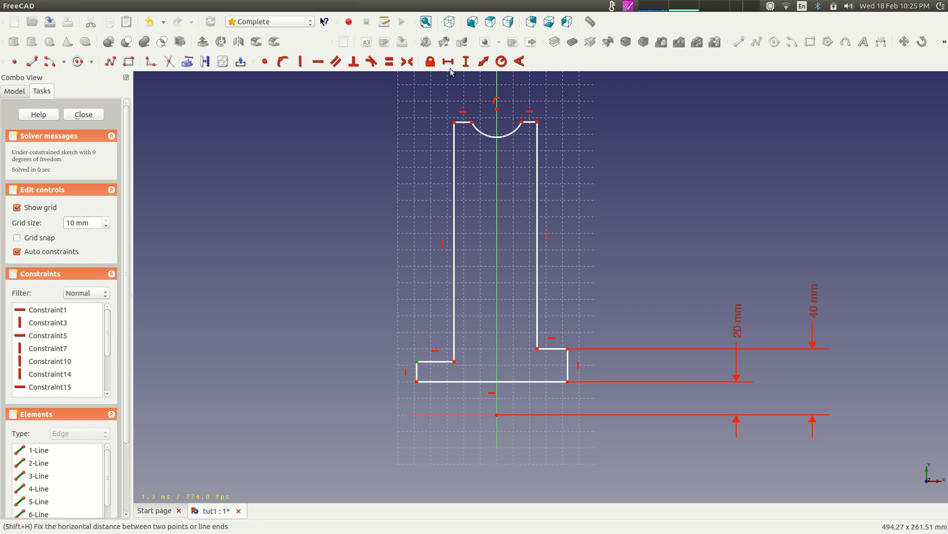
left_click(465, 62)
type("40")
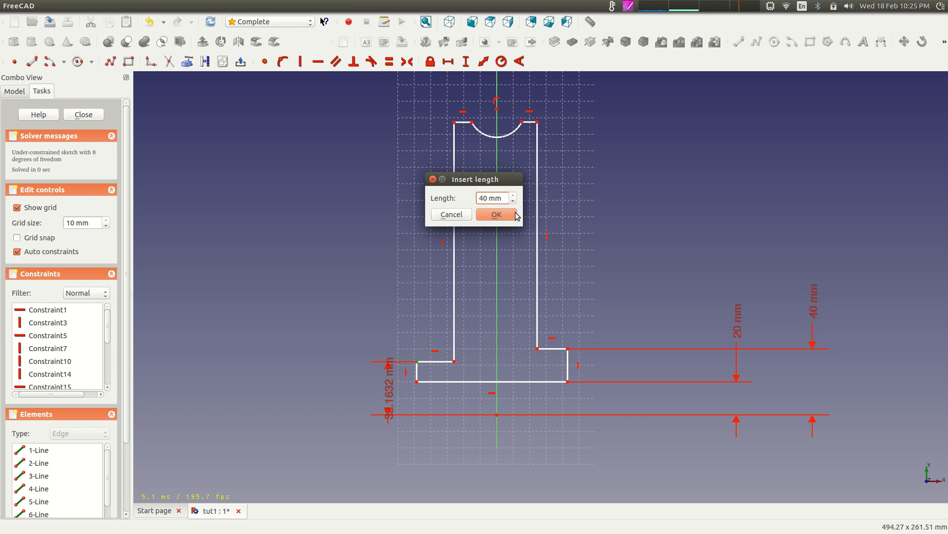
left_click(496, 214)
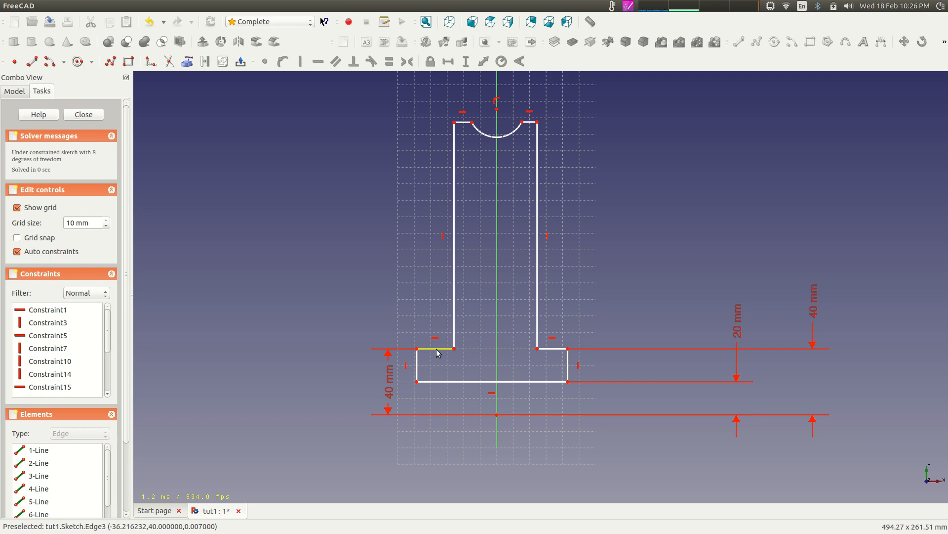
Step: Try a horizontal distance constraint between the ends of the left foot's top edge and delete it
left_click(416, 348)
left_click(454, 349)
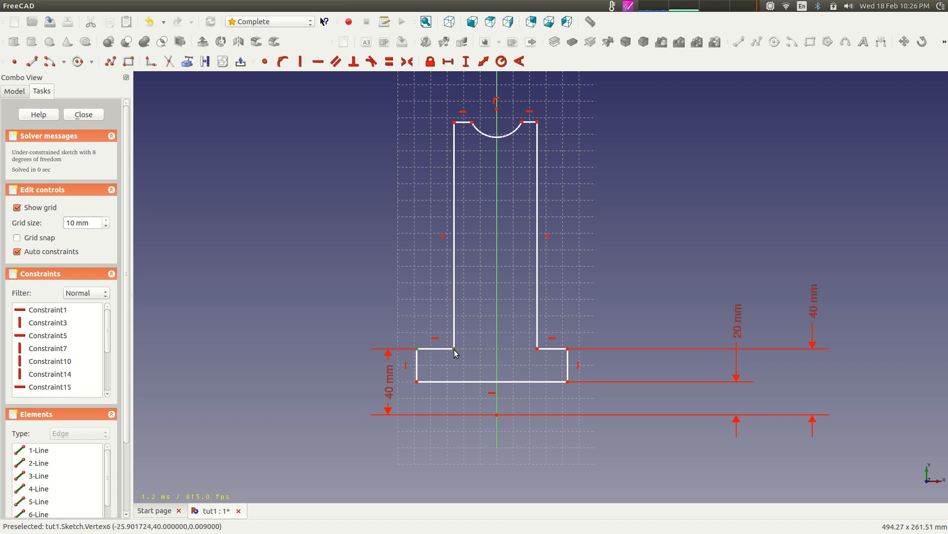
left_click(449, 61)
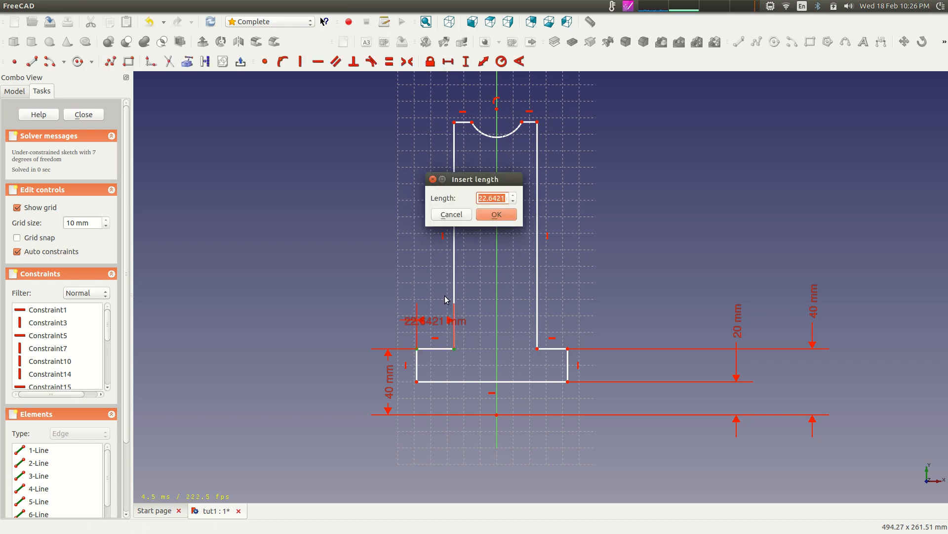
left_click(497, 214)
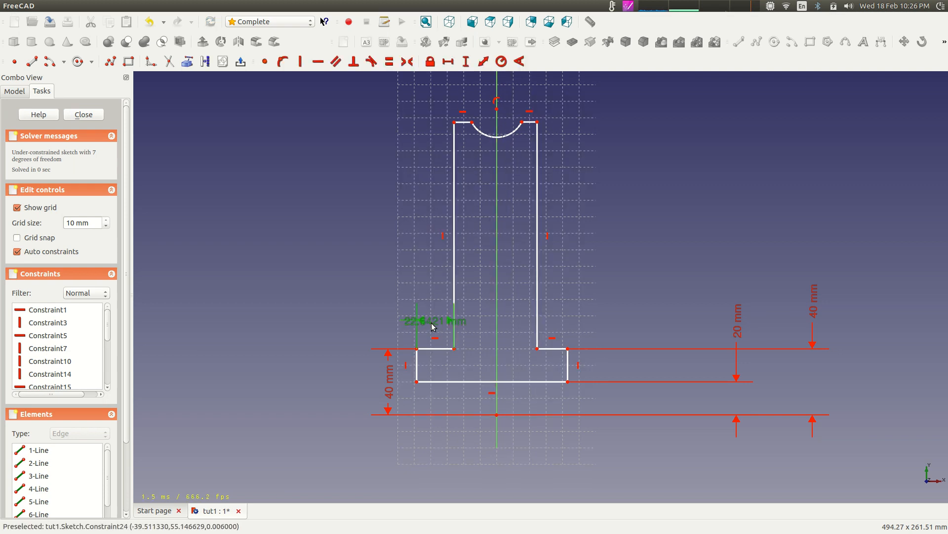
key("Delete")
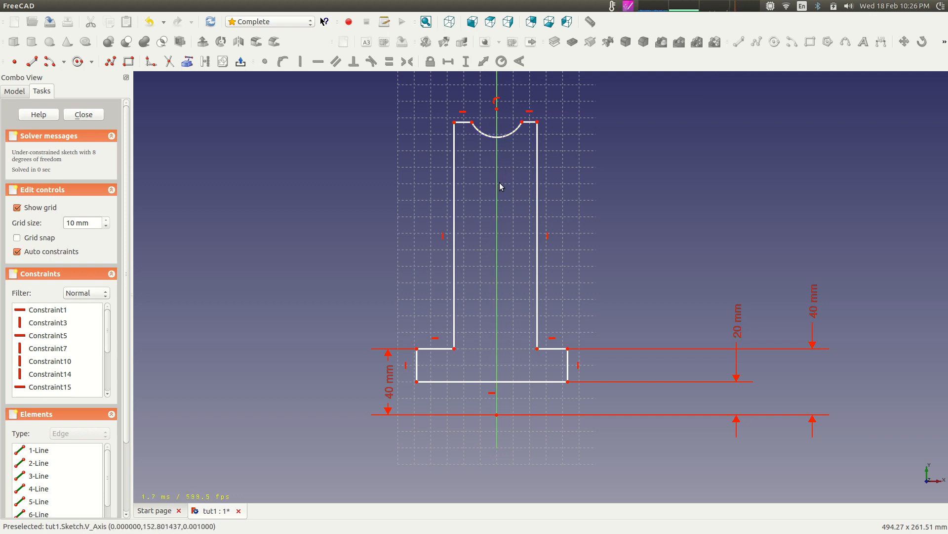
Step: Make the column's two upper outer corners symmetric about the vertical axis
left_click(454, 123)
left_click(538, 122)
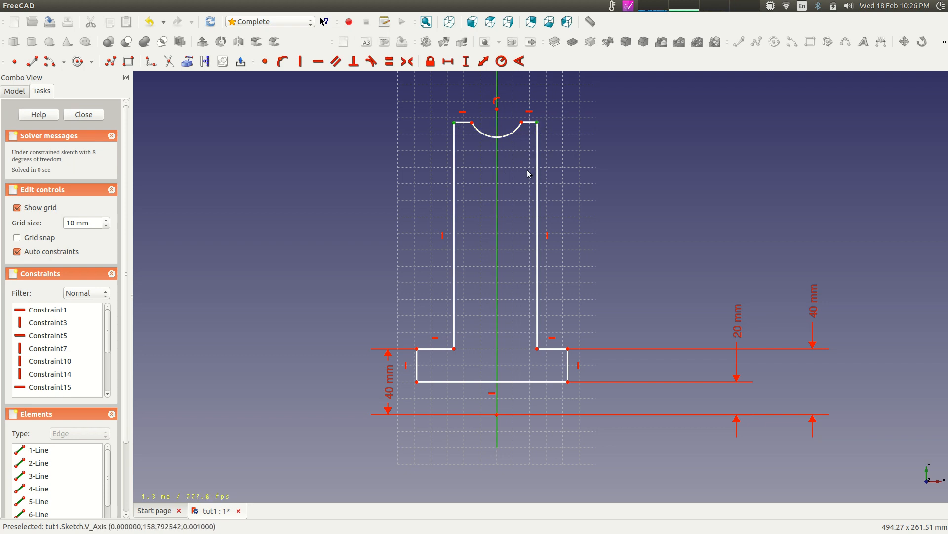
left_click(408, 62)
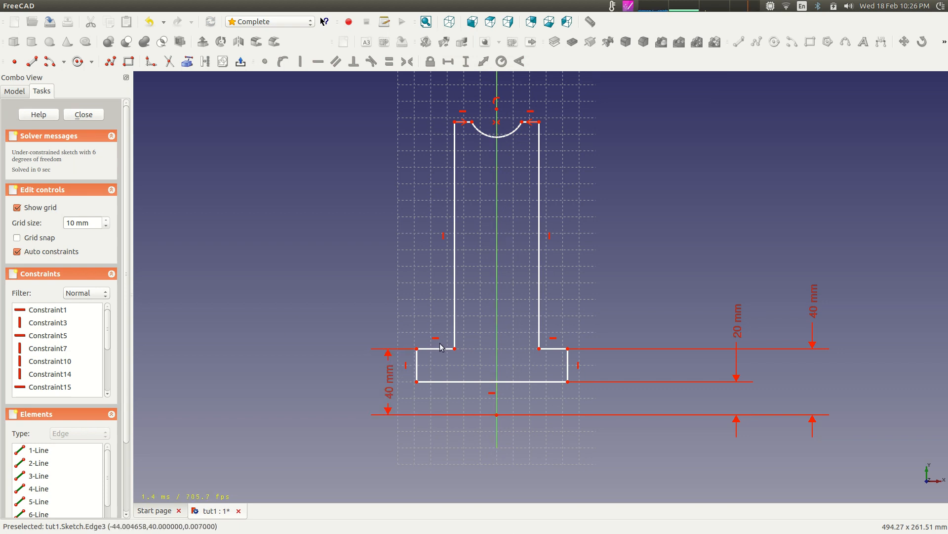
Step: Stretch the left foot outward and make the upper outer corners of both feet symmetric about the vertical axis
left_click_drag(418, 366, 347, 375)
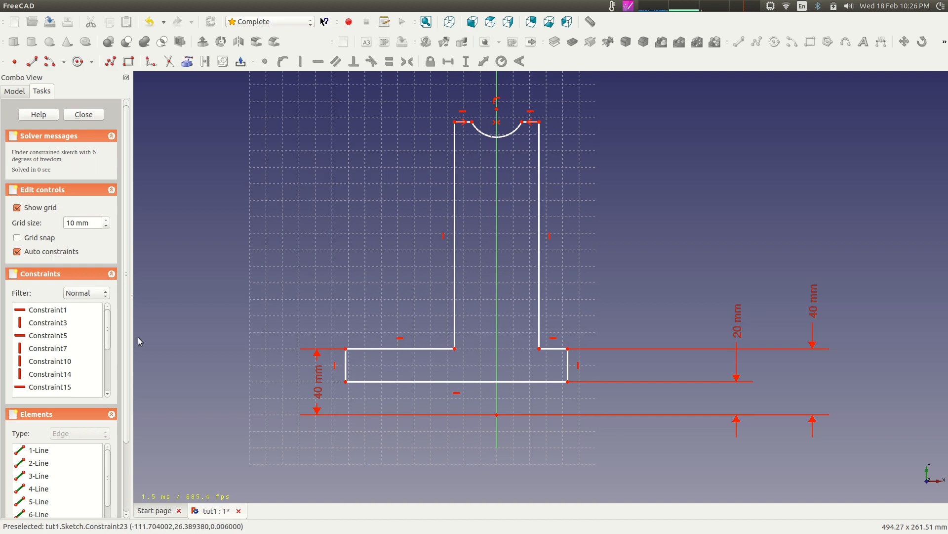
left_click(346, 348)
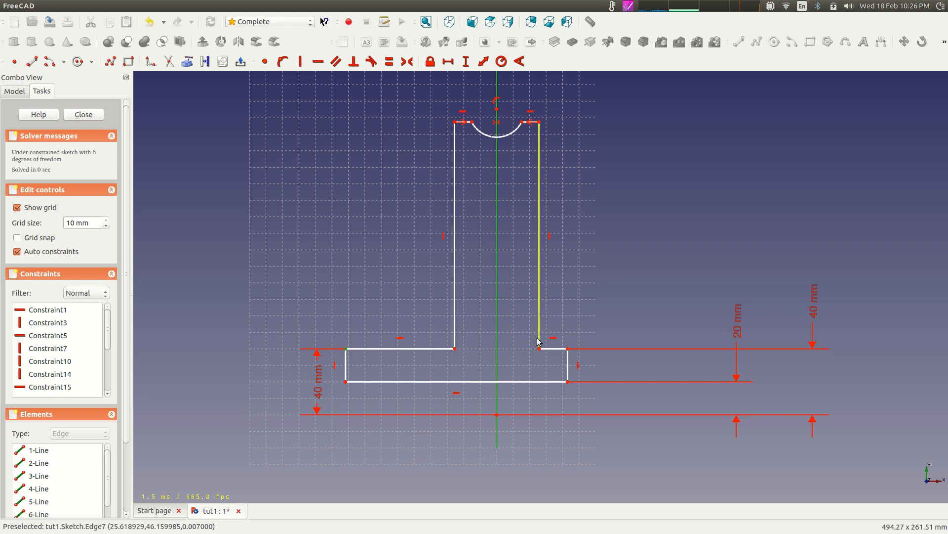
left_click(568, 349)
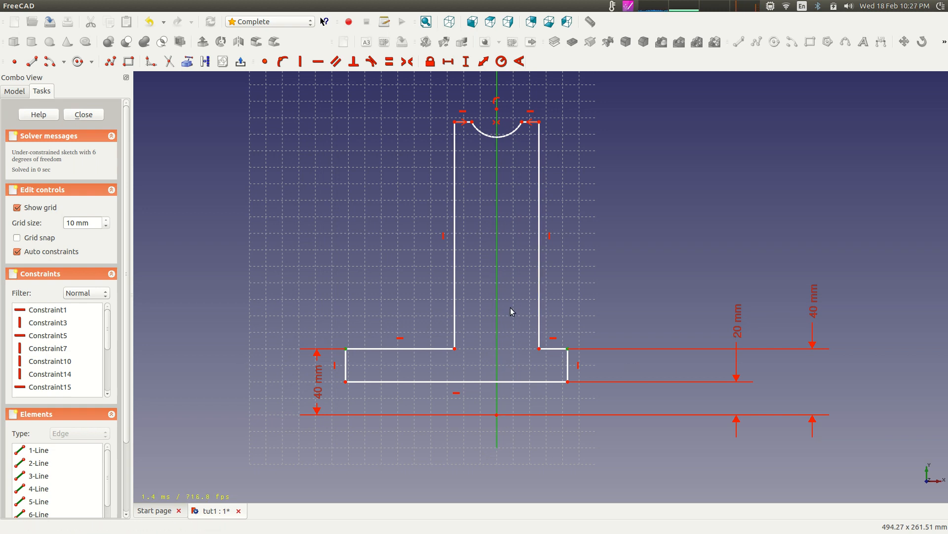
left_click(407, 62)
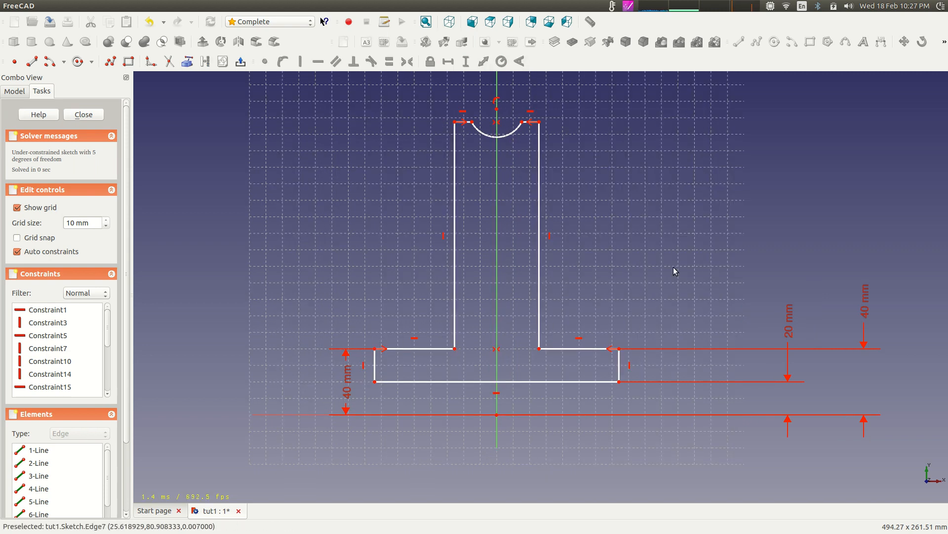
Step: Constrain the left foot's top edge to a horizontal length of 10 mm
left_click(429, 349)
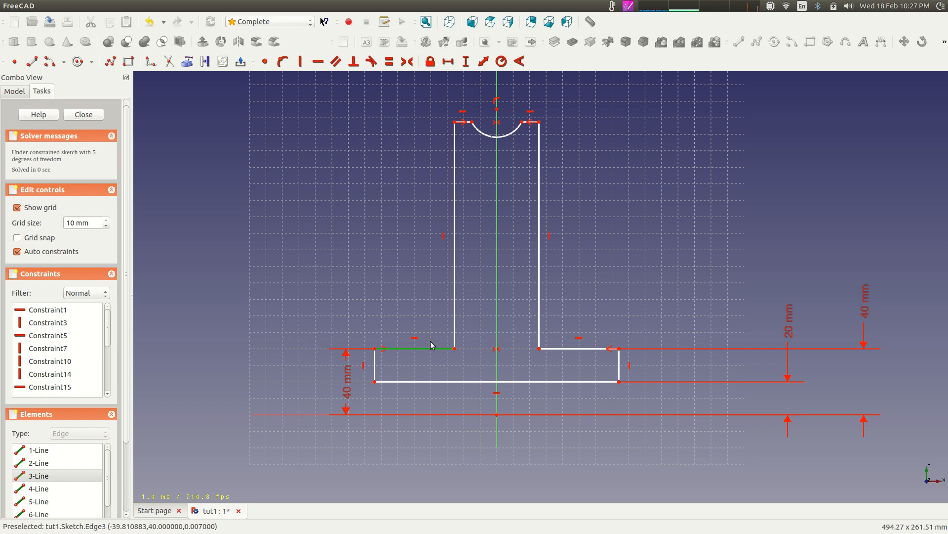
left_click(448, 62)
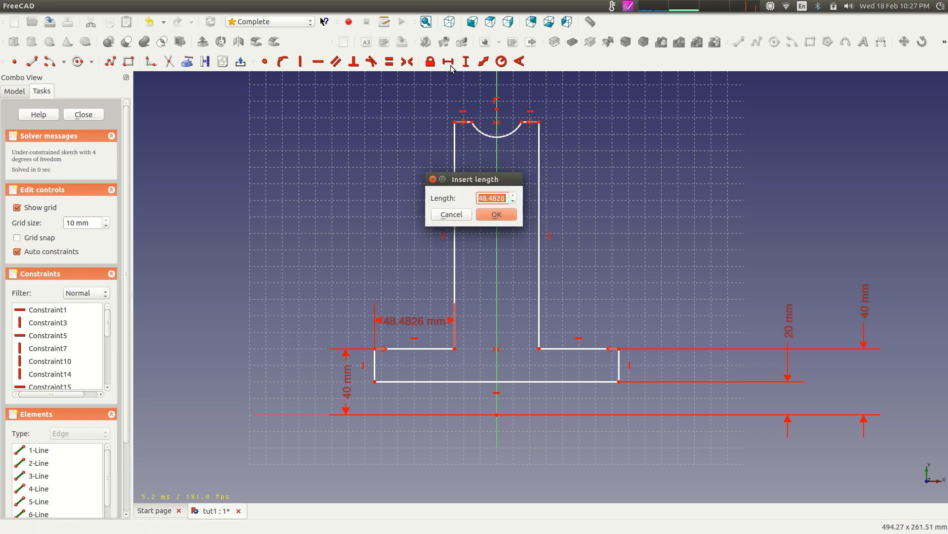
type("10mm")
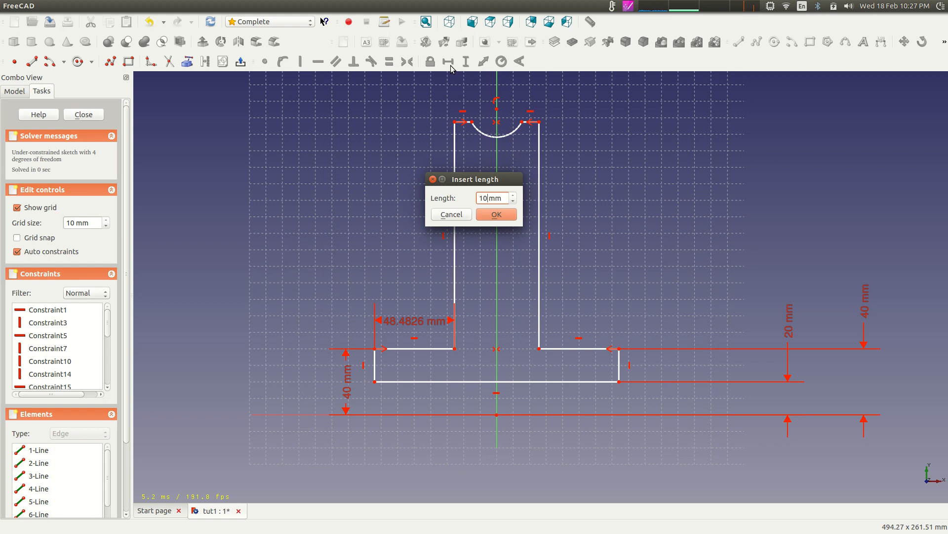
left_click(508, 213)
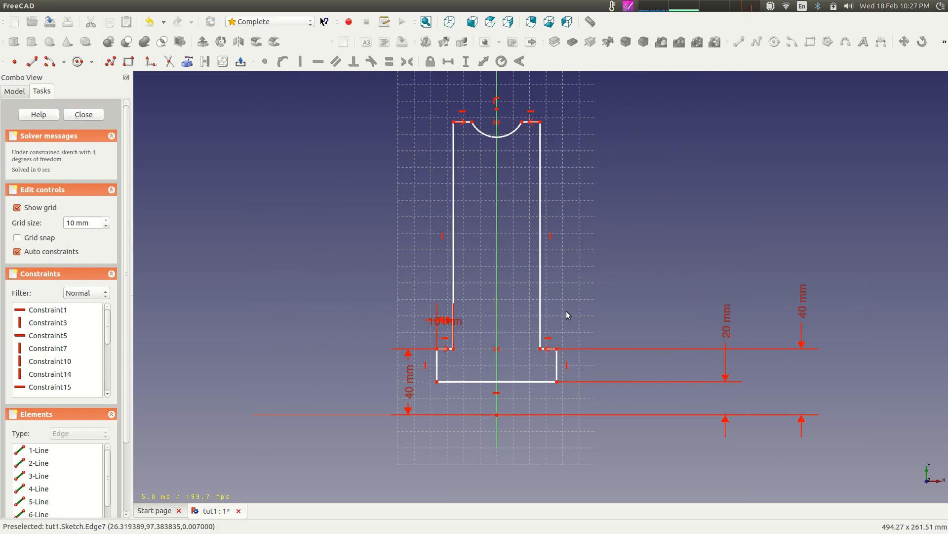
Step: Pull the column slightly wider and taller, and move the left foot's 10 mm dimension outside the profile
mouse_move(544, 195)
left_mouse_down()
mouse_move(527, 198)
mouse_move(563, 211)
mouse_move(561, 168)
mouse_move(568, 188)
mouse_move(549, 179)
left_mouse_up()
scroll(522, 218, "up", 1)
scroll(521, 186, "down", 2)
scroll(553, 318, "up", 5)
middle_click_drag(555, 319, 574, 219)
scroll(574, 218, "down", 4)
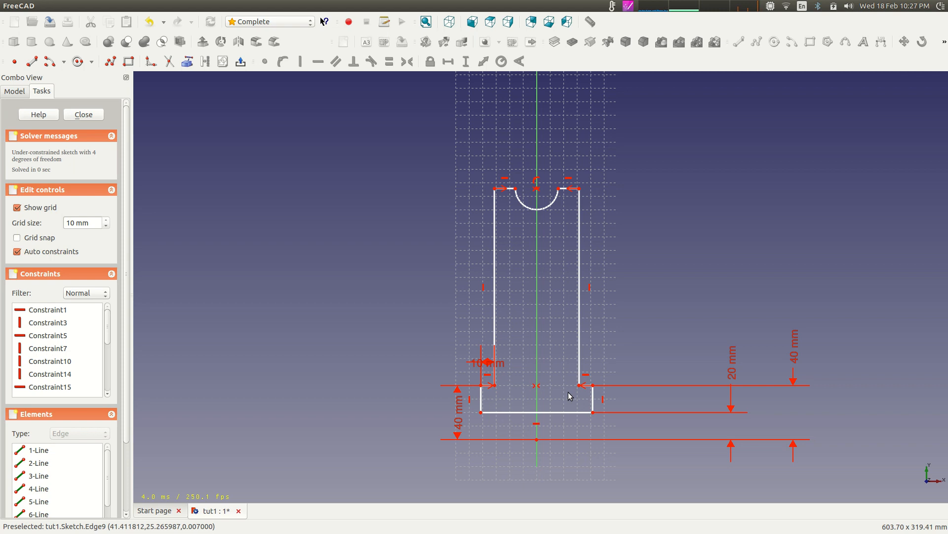
left_click_drag(474, 367, 406, 367)
scroll(584, 403, "up", 1)
scroll(584, 404, "down", 1)
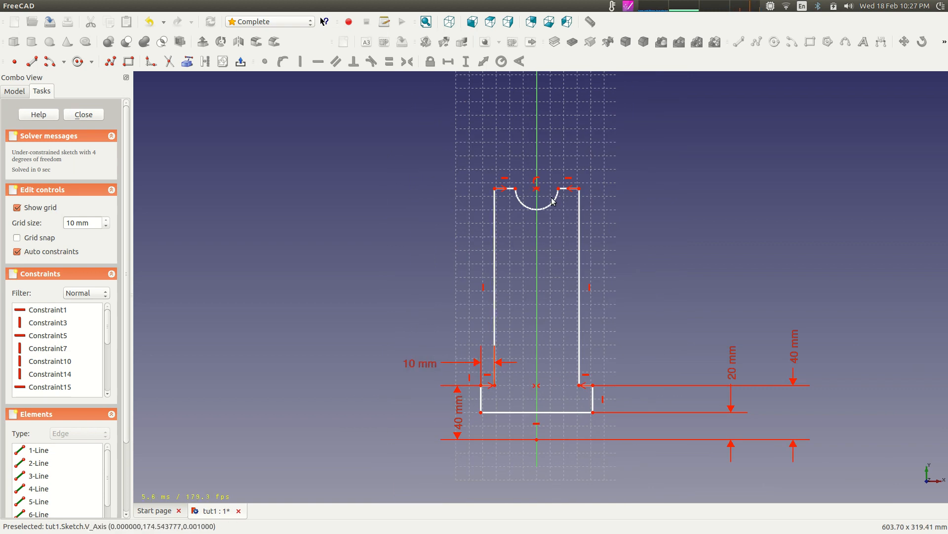
Step: Narrow the column slightly, constrain its upper left corner's horizontal distance from the origin at the proposed value, and place that dimension above the profile
mouse_move(497, 296)
left_mouse_down()
mouse_move(478, 295)
mouse_move(496, 294)
left_mouse_up()
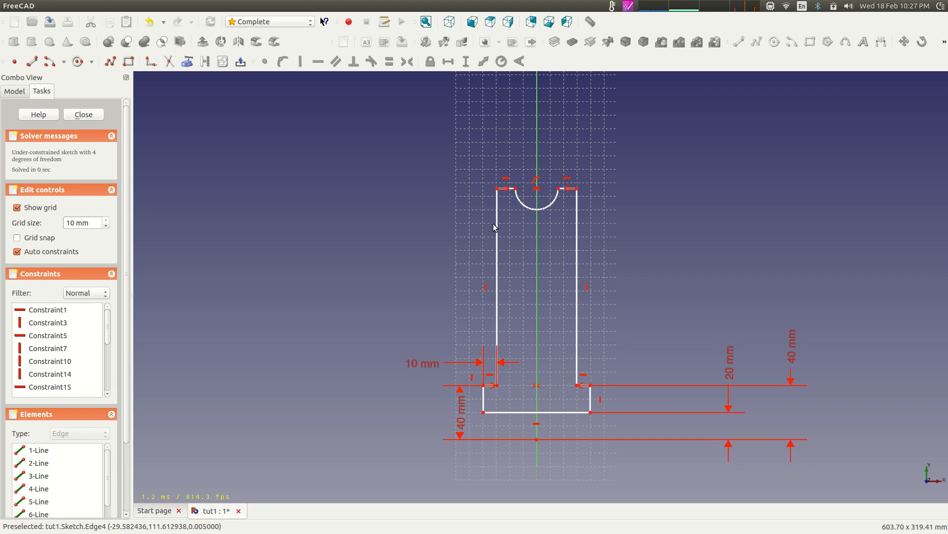
left_click(497, 188)
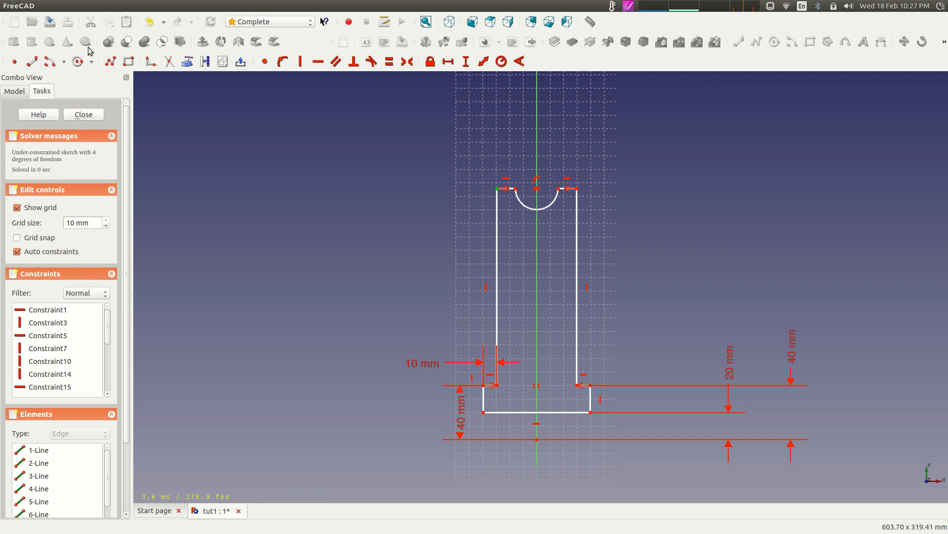
left_click(448, 61)
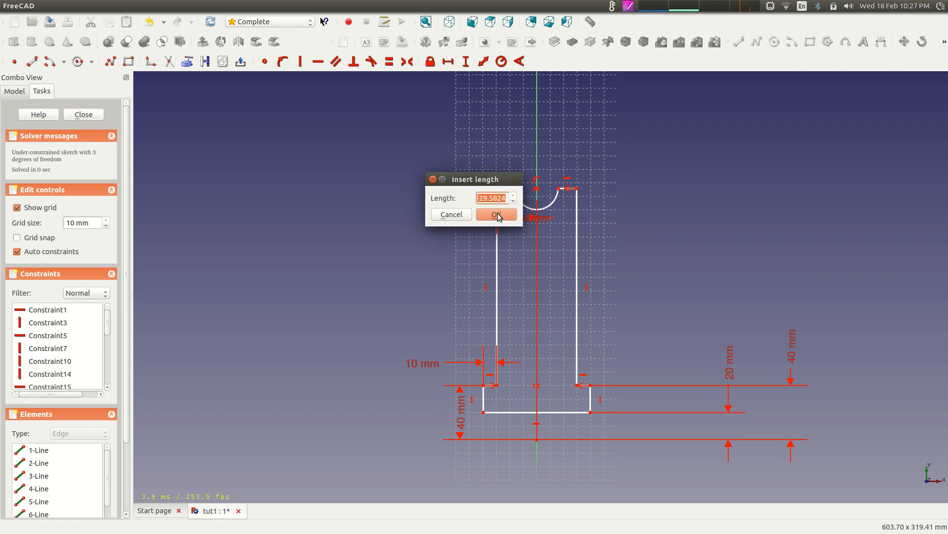
left_click(497, 214)
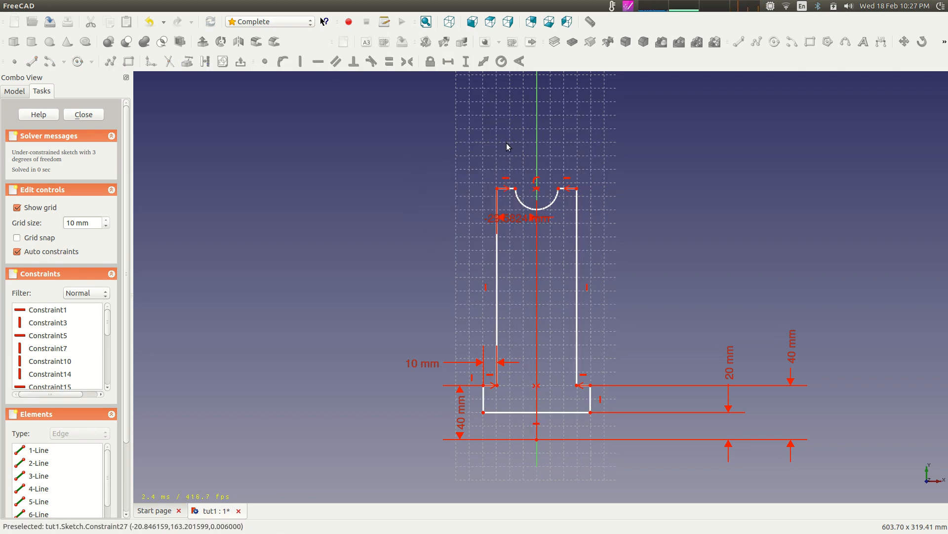
left_click(516, 188)
left_click_drag(516, 220, 420, 142)
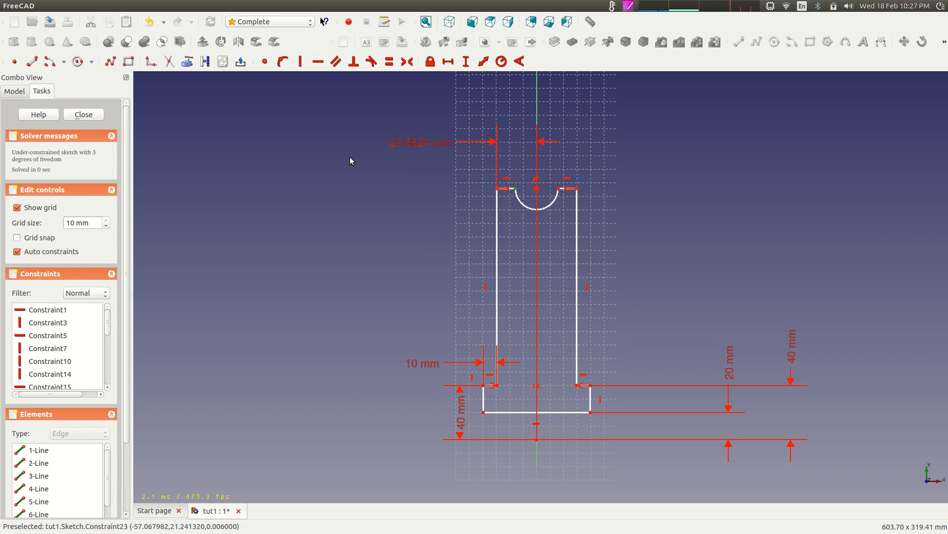
Step: Constrain the notch arc's radius to 15 mm and pull the arc lower into the column
mouse_move(496, 223)
left_mouse_down()
mouse_move(502, 233)
mouse_move(495, 222)
left_mouse_up()
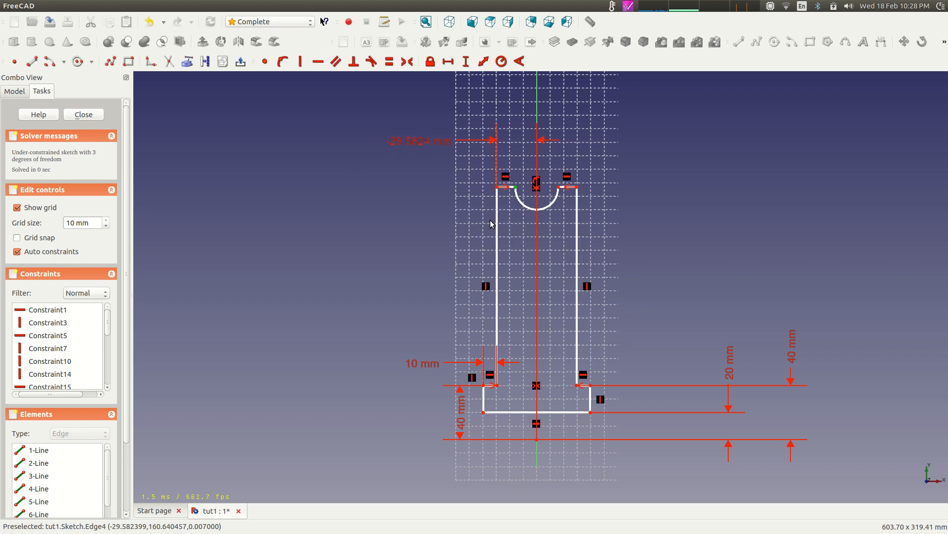
left_click(527, 209)
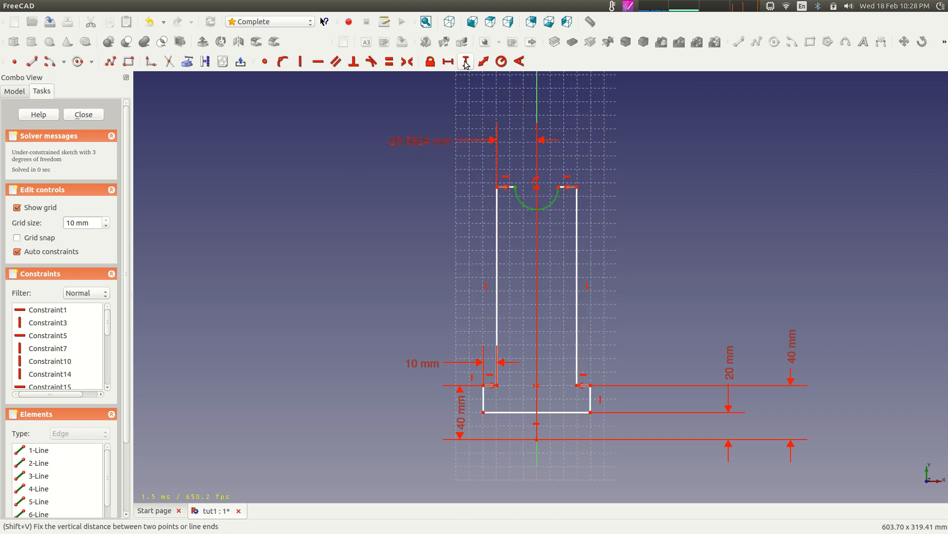
left_click(502, 62)
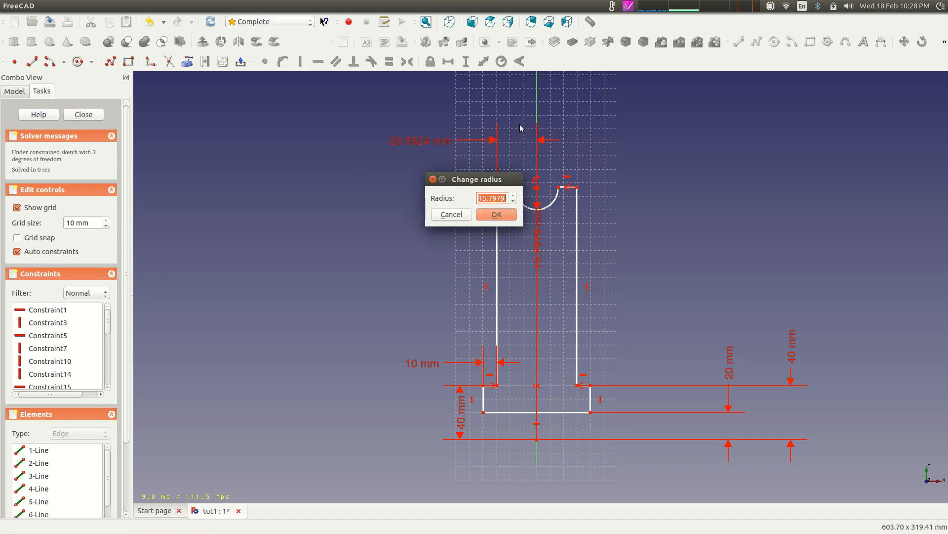
type("15")
left_click(503, 217)
scroll(540, 223, "up", 5)
scroll(589, 101, "down", 2)
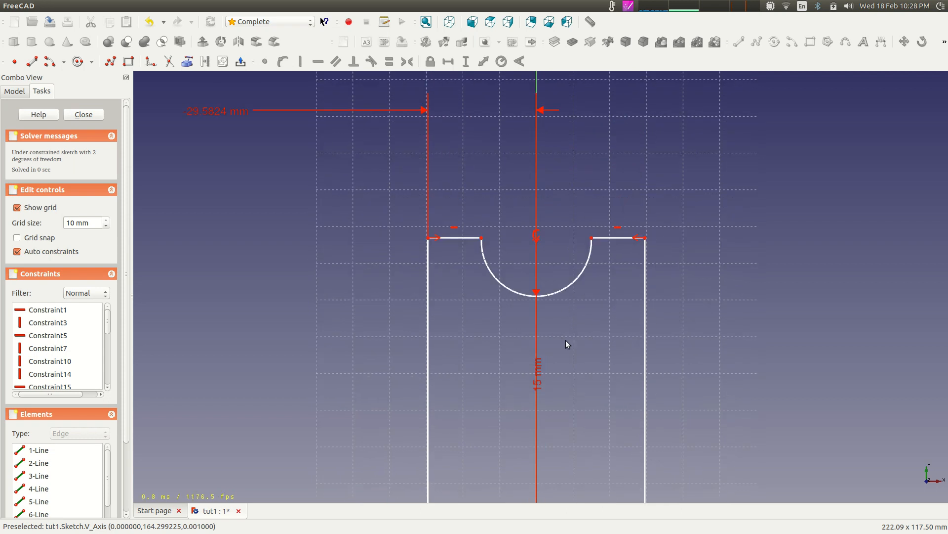
left_click_drag(561, 290, 577, 301)
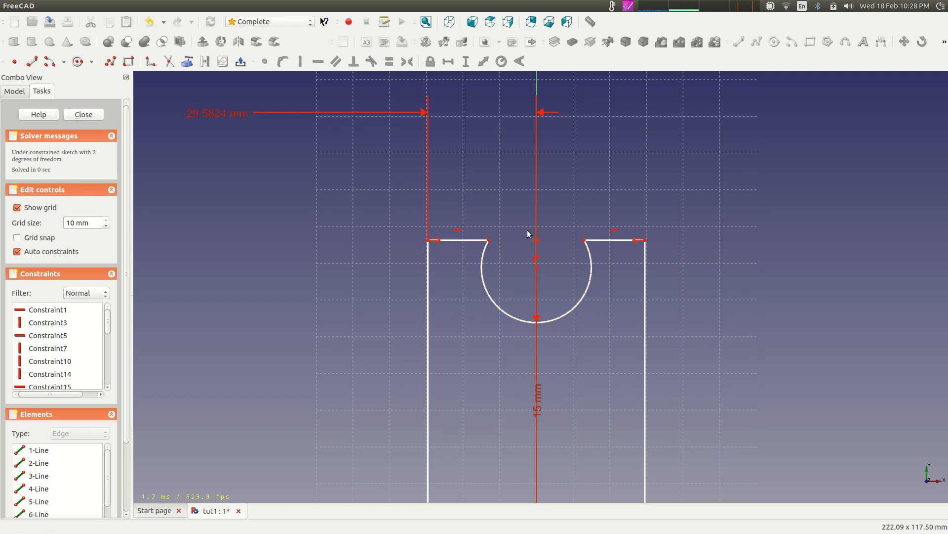
Step: Make the notch arc perpendicular to the top edge on its left
left_click(483, 253)
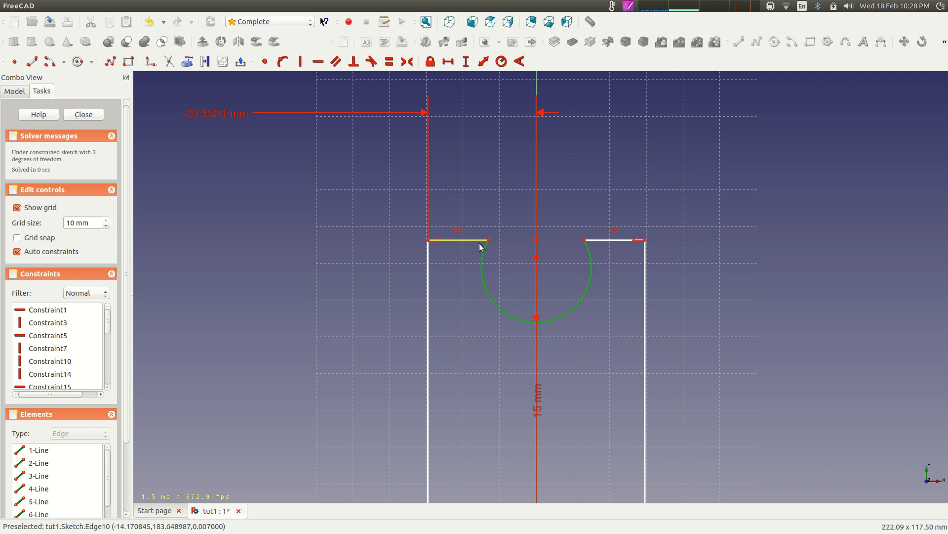
left_click(478, 241)
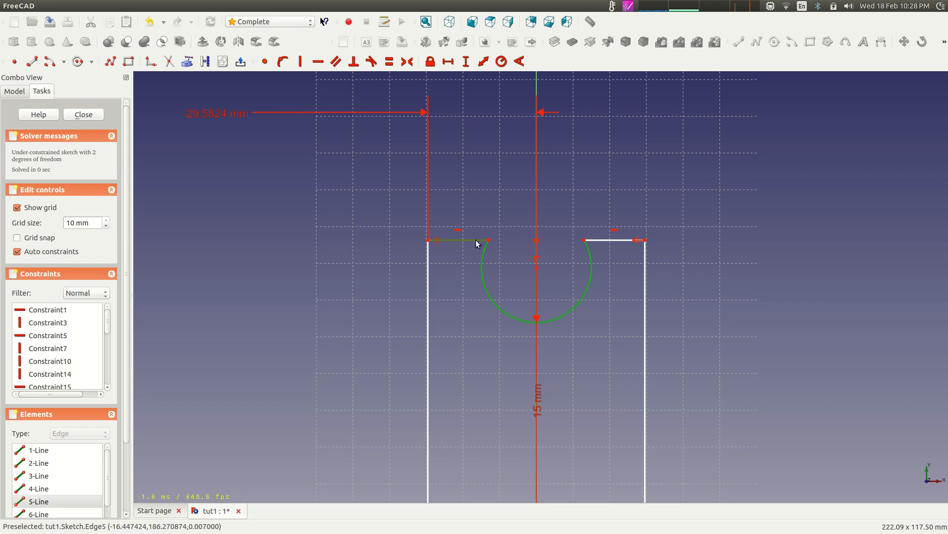
left_click(357, 65)
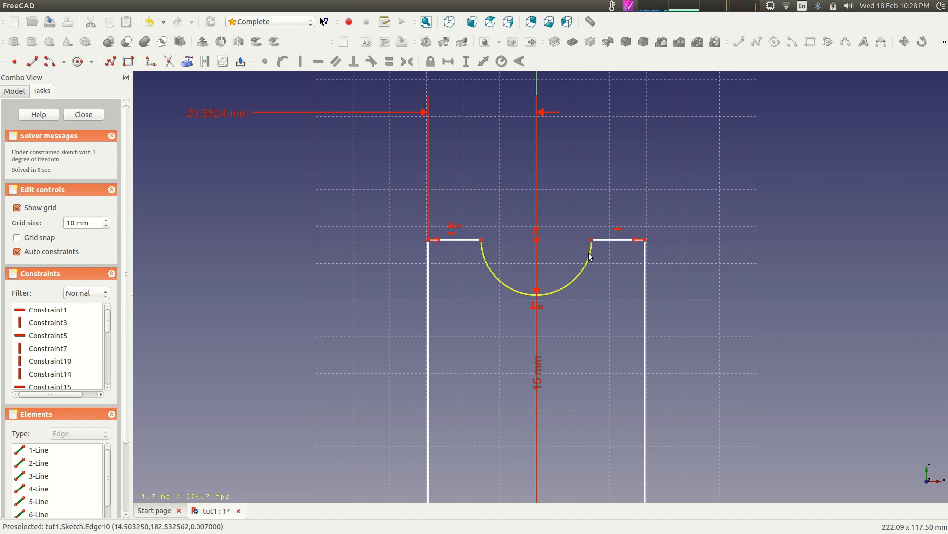
Step: Try a perpendicular constraint between the notch arc and the top edge on its right, and delete it
left_click(574, 280)
left_click(610, 240)
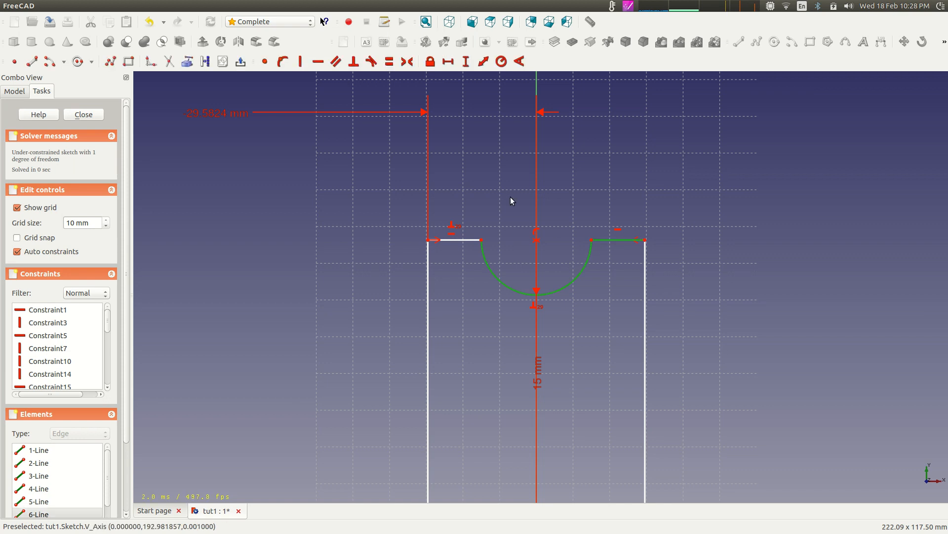
left_click(353, 62)
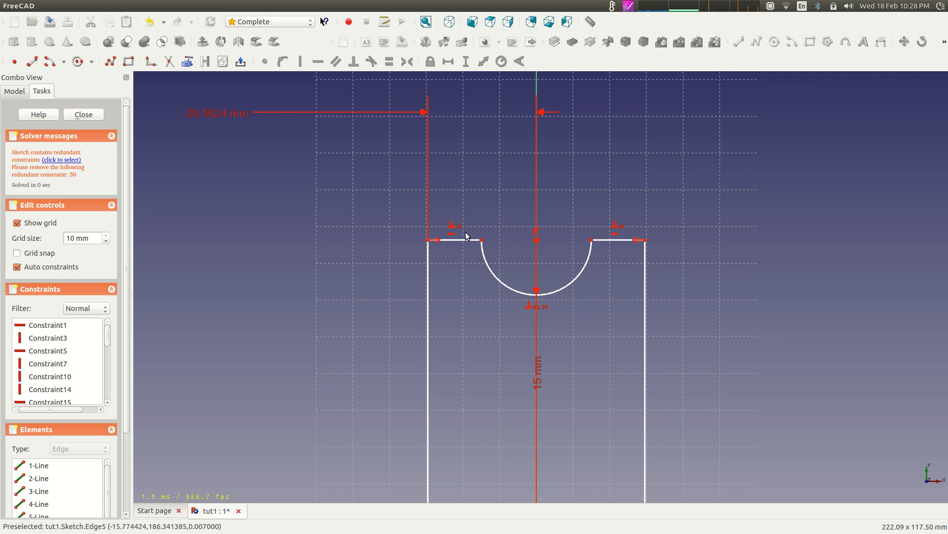
left_click(618, 226)
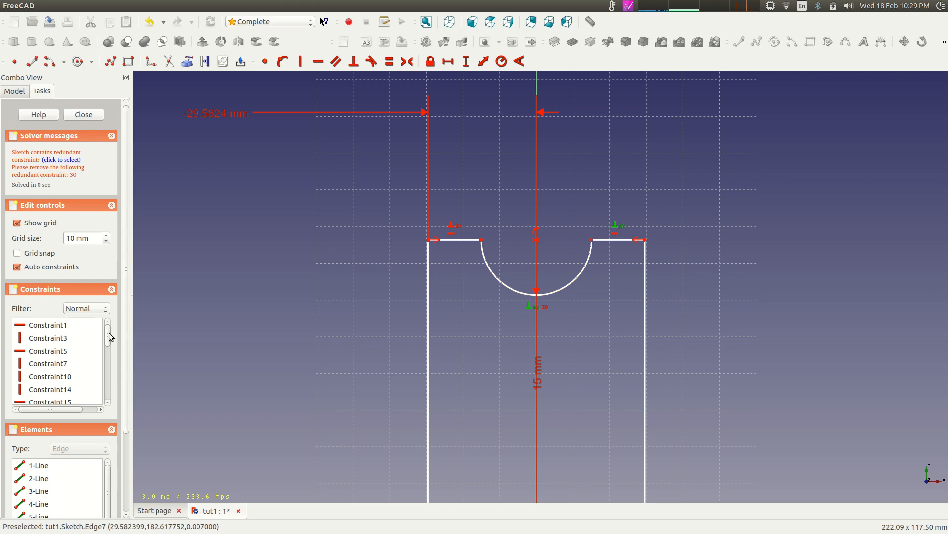
left_click_drag(108, 330, 108, 393)
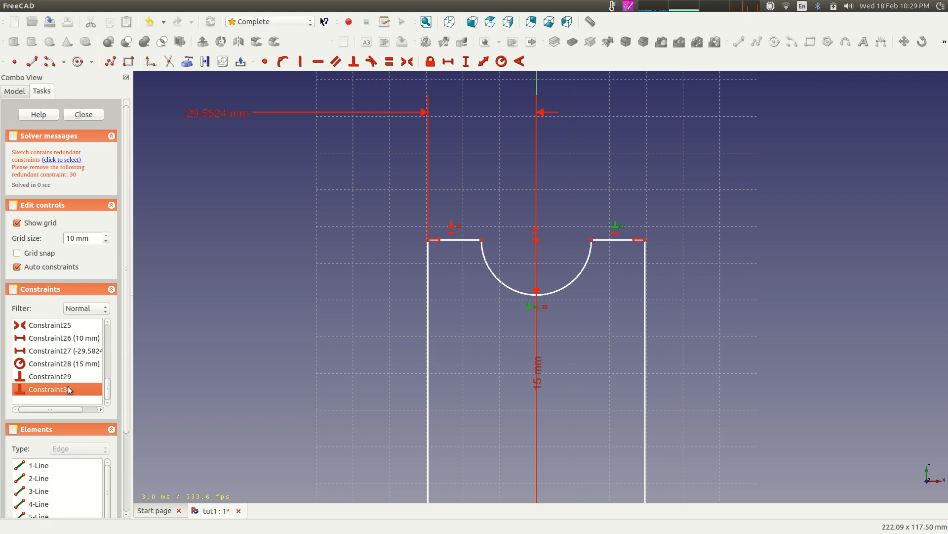
key("Delete")
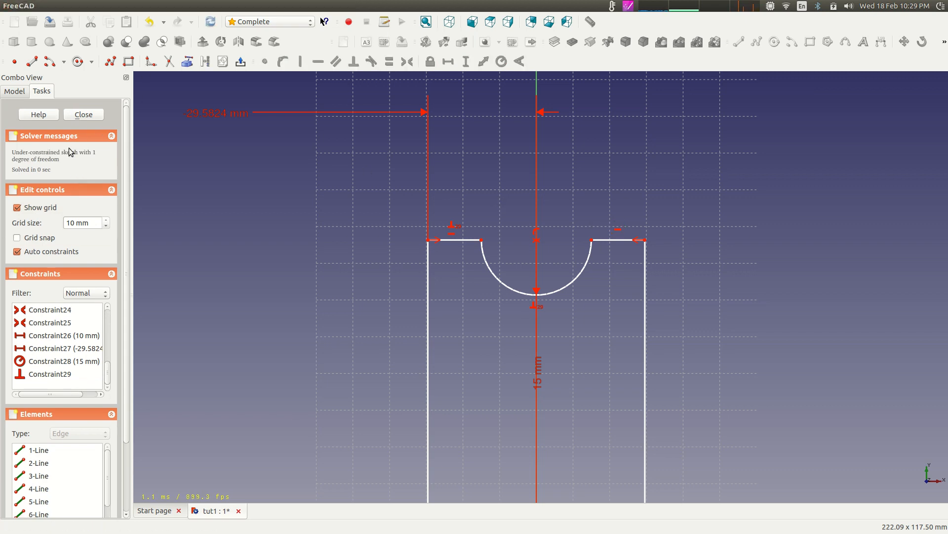
Step: Test the remaining freedom by pulling the base corner and the column's left side, and lock the column's upper left corner relative to the origin
scroll(600, 328, "down", 6)
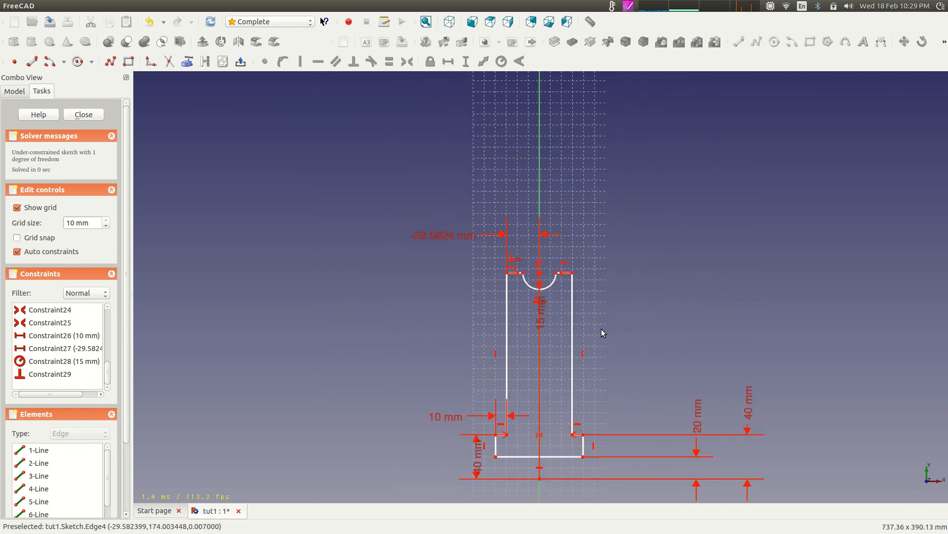
scroll(529, 271, "up", 3)
scroll(541, 321, "down", 3)
scroll(542, 324, "up", 1)
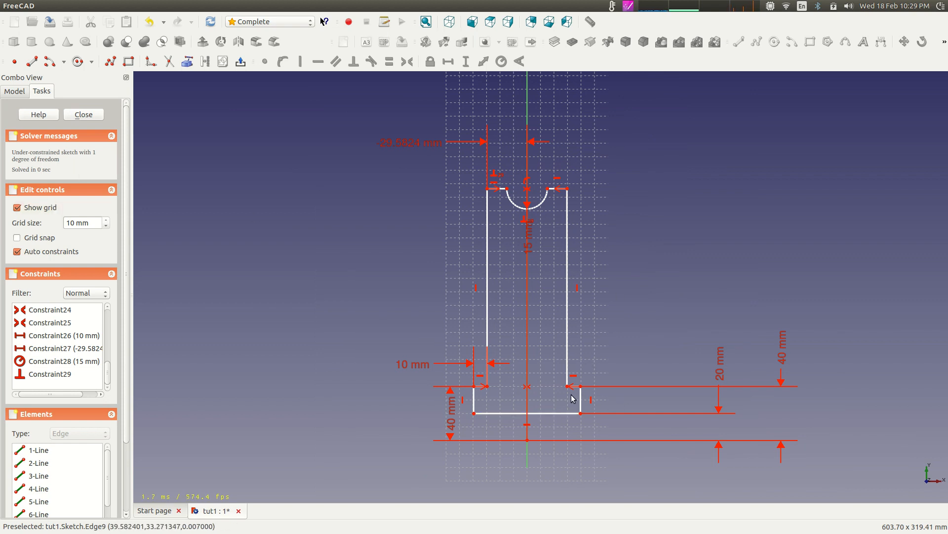
mouse_move(581, 414)
left_mouse_down()
mouse_move(588, 410)
mouse_move(573, 416)
mouse_move(553, 401)
mouse_move(567, 360)
left_mouse_up()
left_click_drag(487, 328, 503, 329)
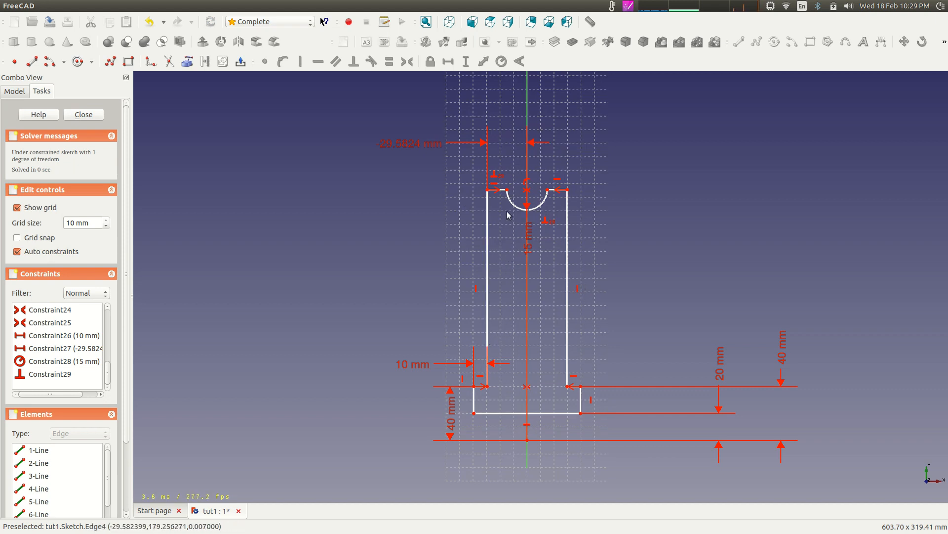
left_click(488, 191)
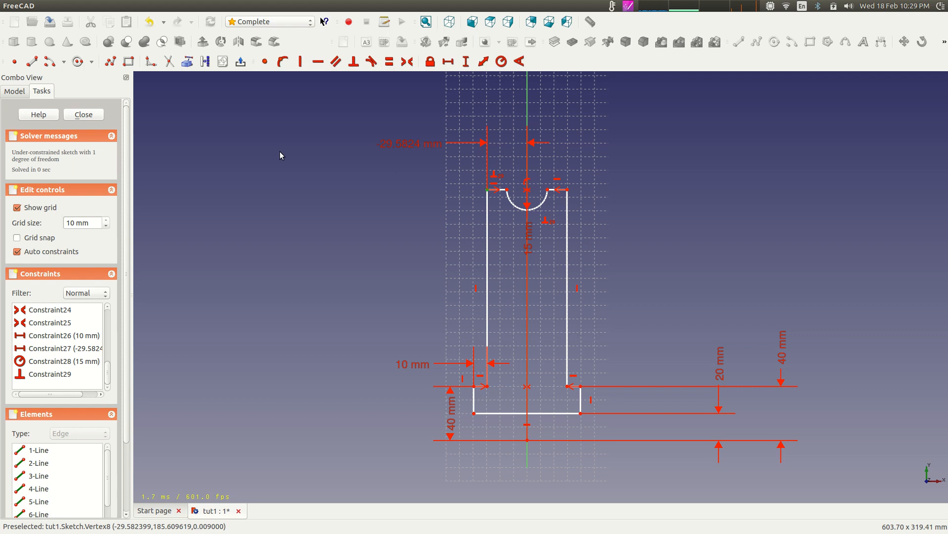
left_click(429, 61)
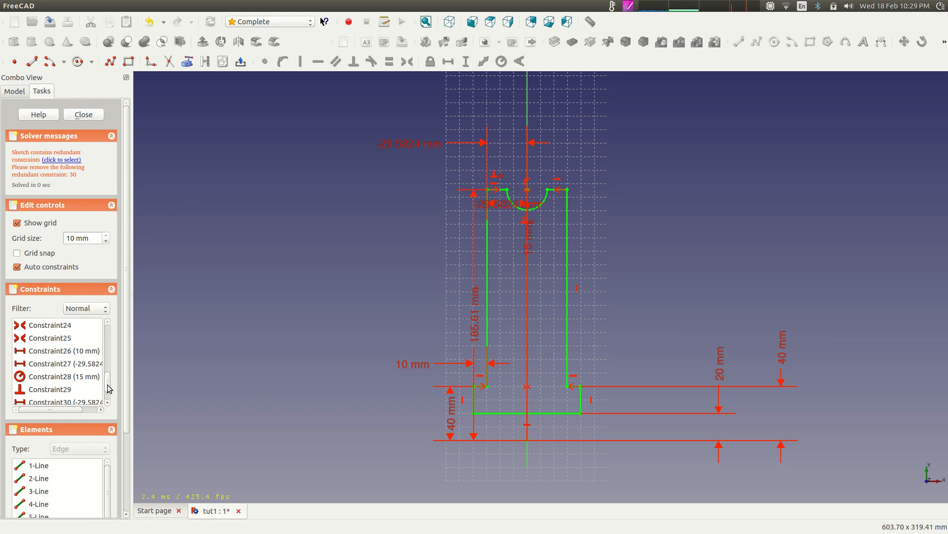
Step: Delete the redundant second horizontal distance constraint of the column's upper left corner
scroll(107, 384, "down", 1)
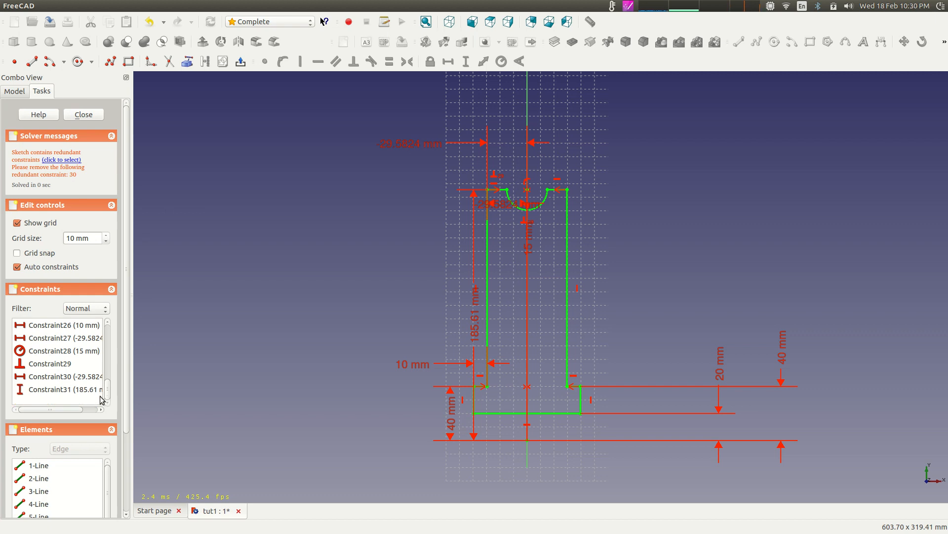
left_click(73, 377)
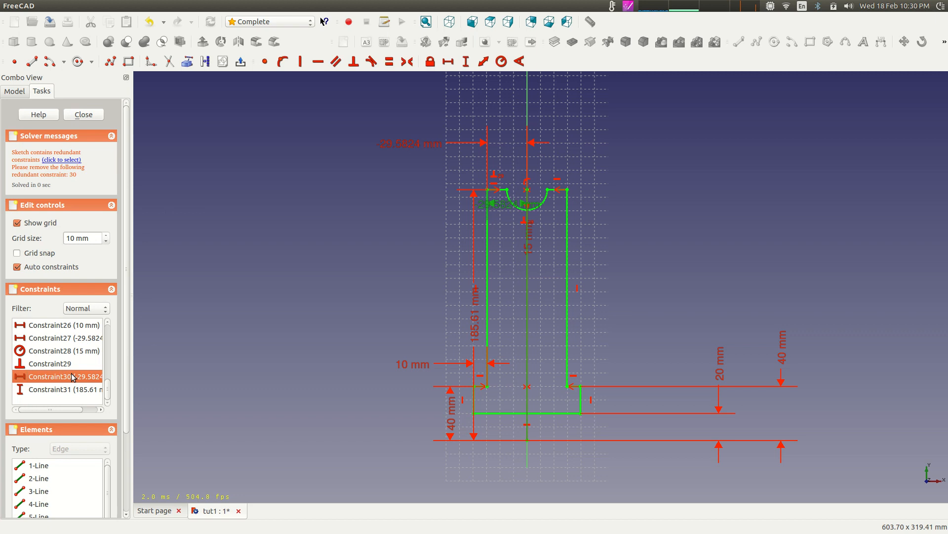
key("Delete")
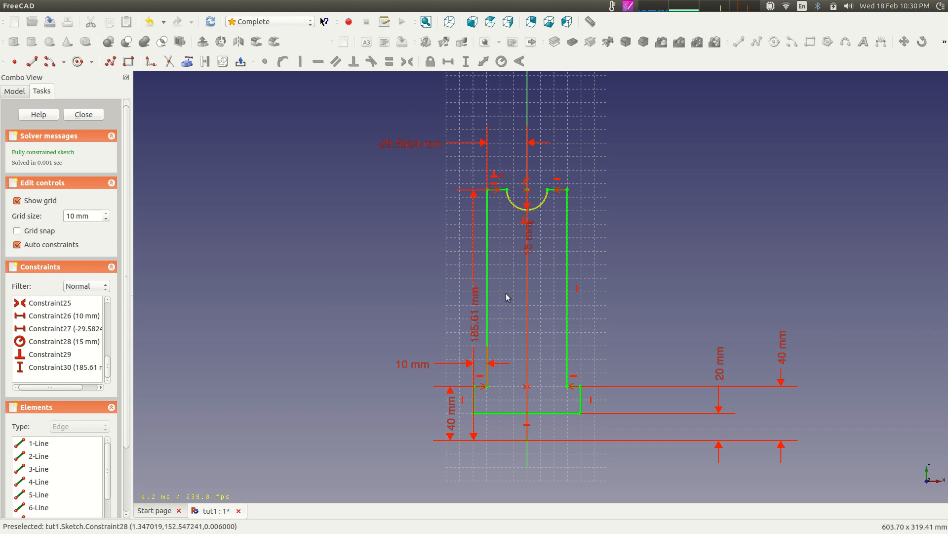
Step: Delete the column's vertical distance constraint from the origin, and test the freed height by pulling the column's top edge lower
left_click_drag(476, 317, 310, 317)
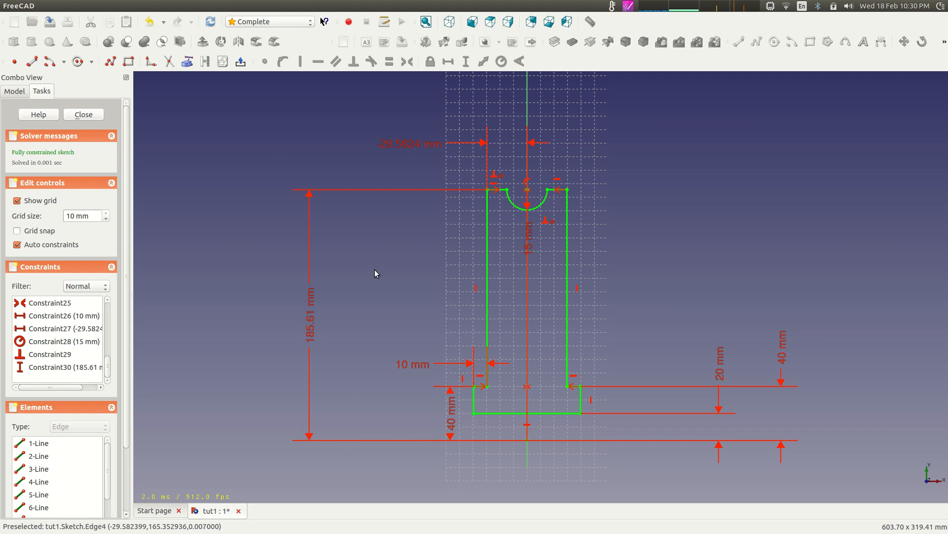
left_click_drag(311, 313, 314, 315)
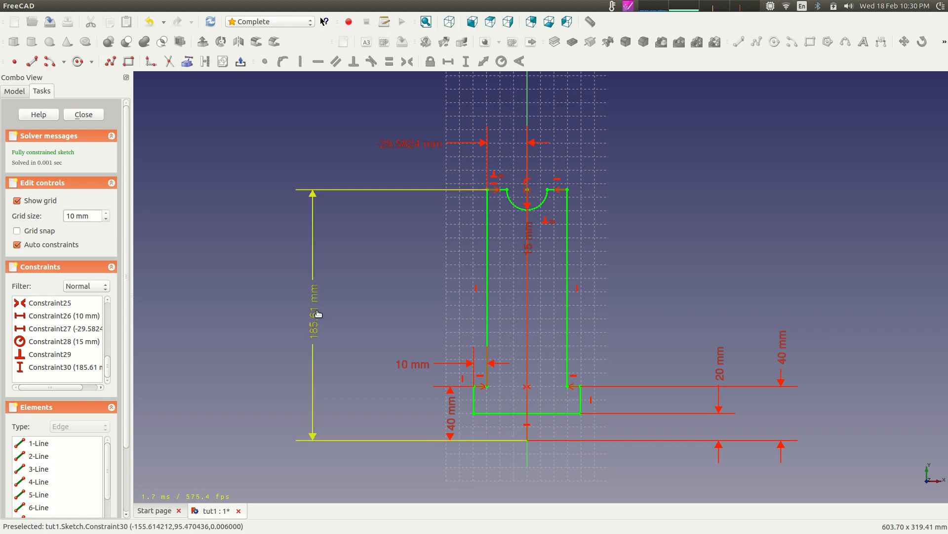
left_click(317, 315)
key("Delete")
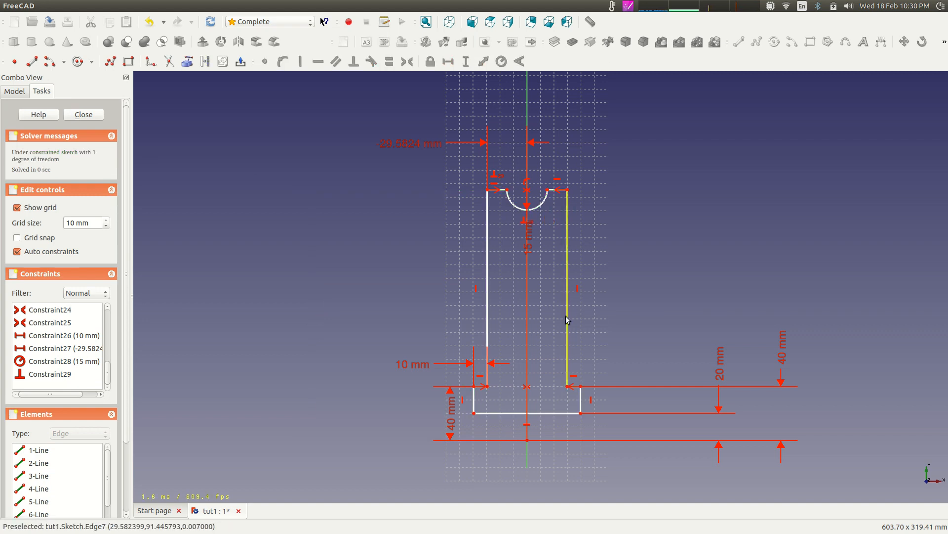
left_click_drag(566, 316, 584, 322)
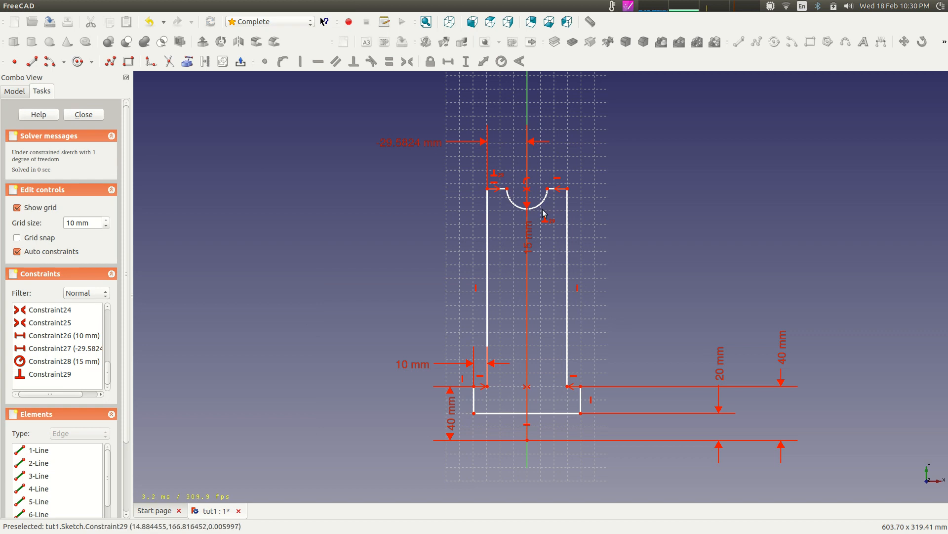
mouse_move(538, 211)
left_mouse_down()
mouse_move(533, 204)
mouse_move(559, 187)
mouse_move(567, 335)
mouse_move(576, 316)
mouse_move(569, 223)
left_mouse_up()
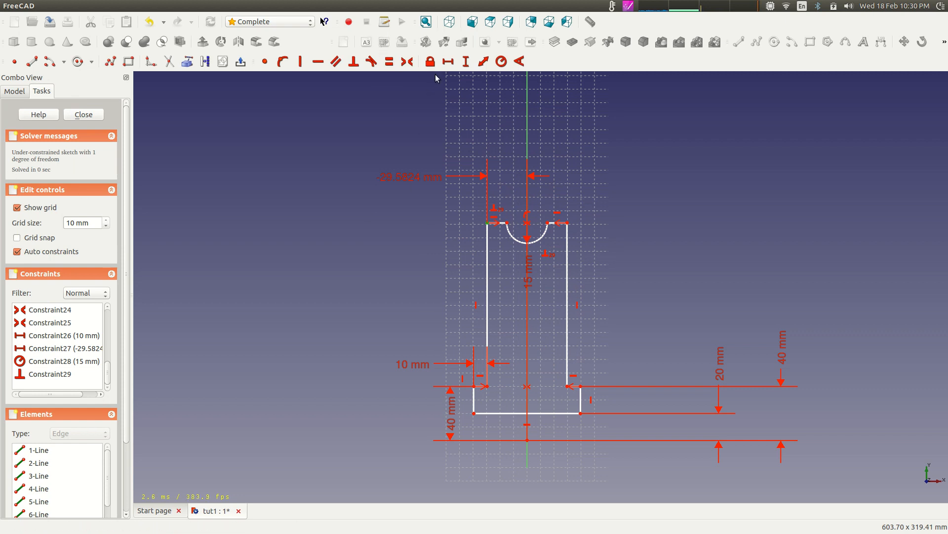
Step: Constrain the column's upper left corner to a vertical distance of 180 mm from the origin, and close the sketch
left_click(466, 61)
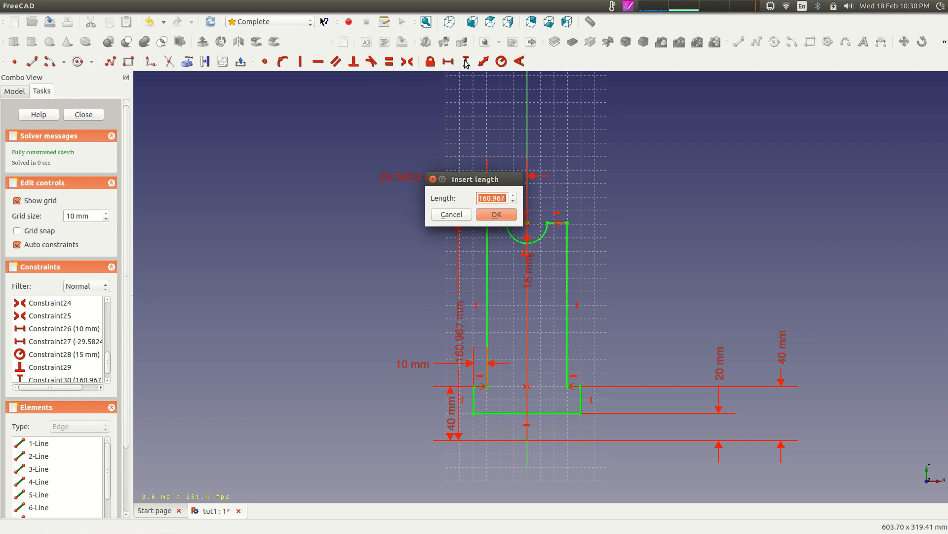
type("180")
key("Return")
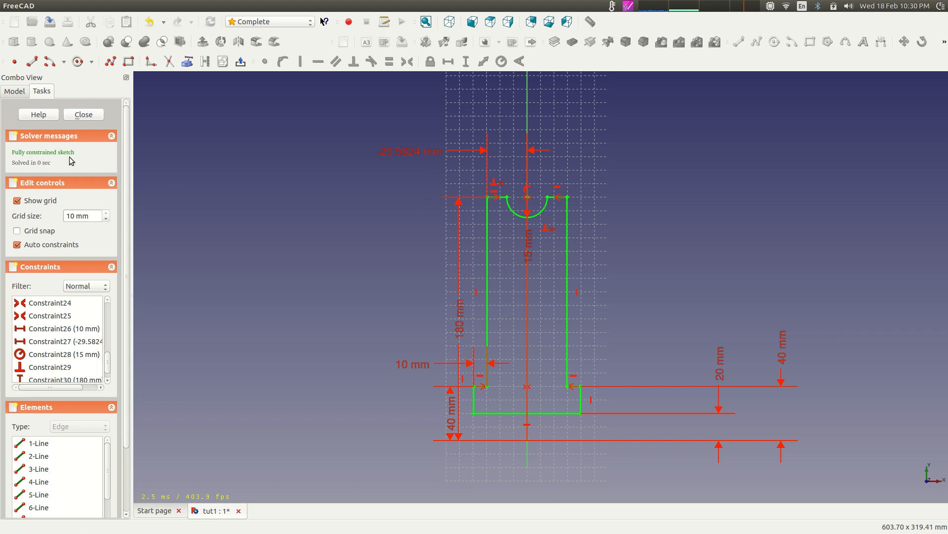
left_click(84, 115)
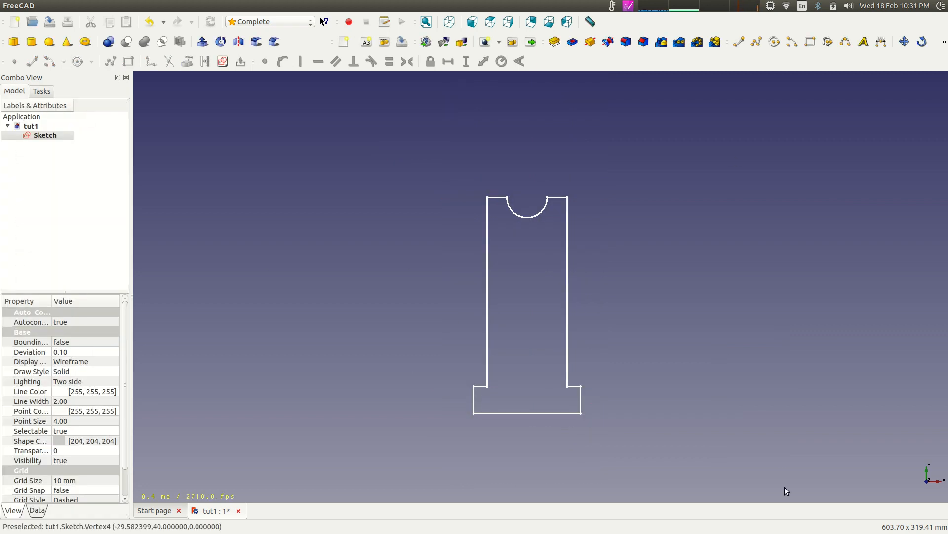
Step: Pad the sketch with a length of 10 mm and inspect the solid at an angle
left_click(49, 156)
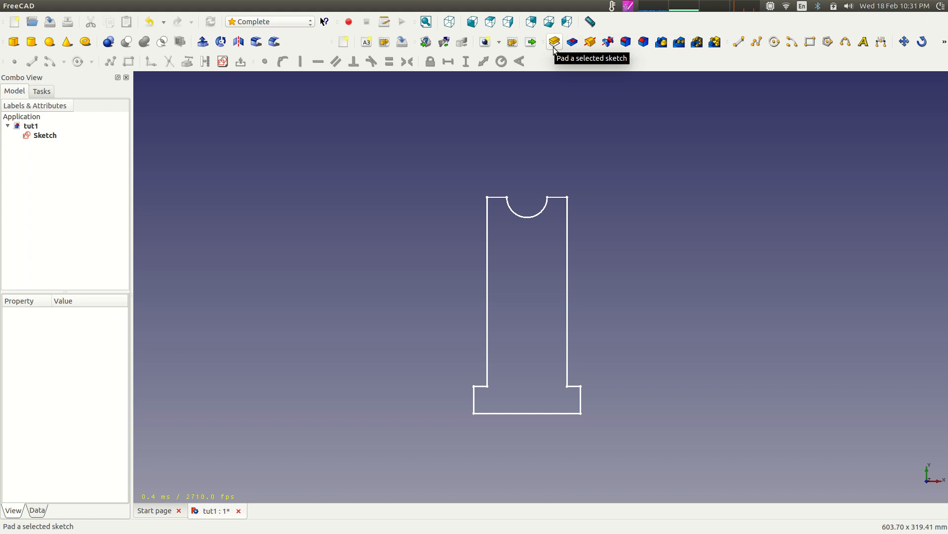
left_click(44, 135)
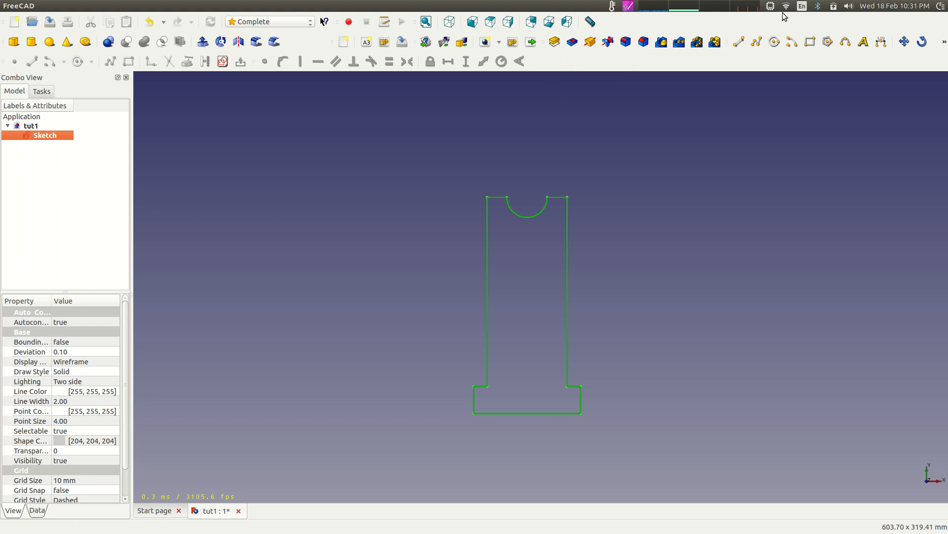
left_click(554, 42)
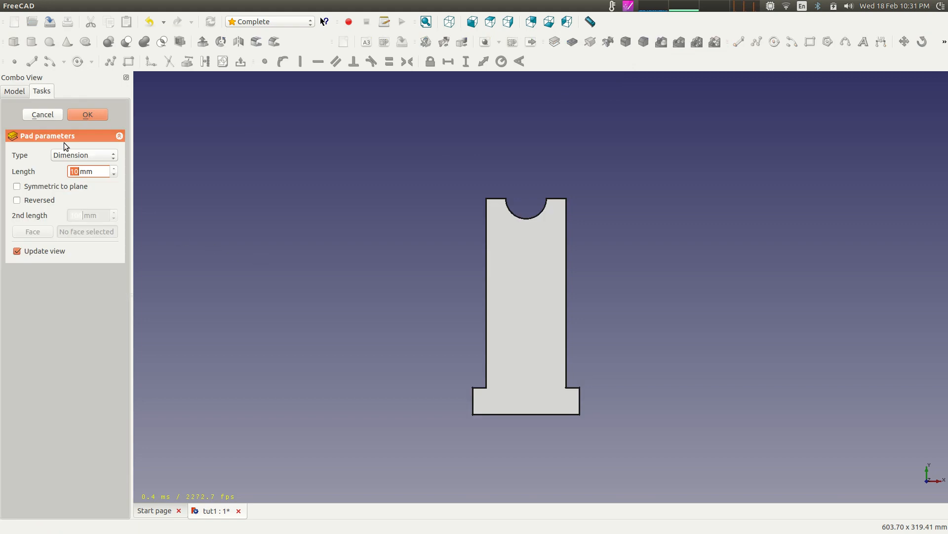
left_click(90, 113)
middle_click_drag(244, 201, 364, 245)
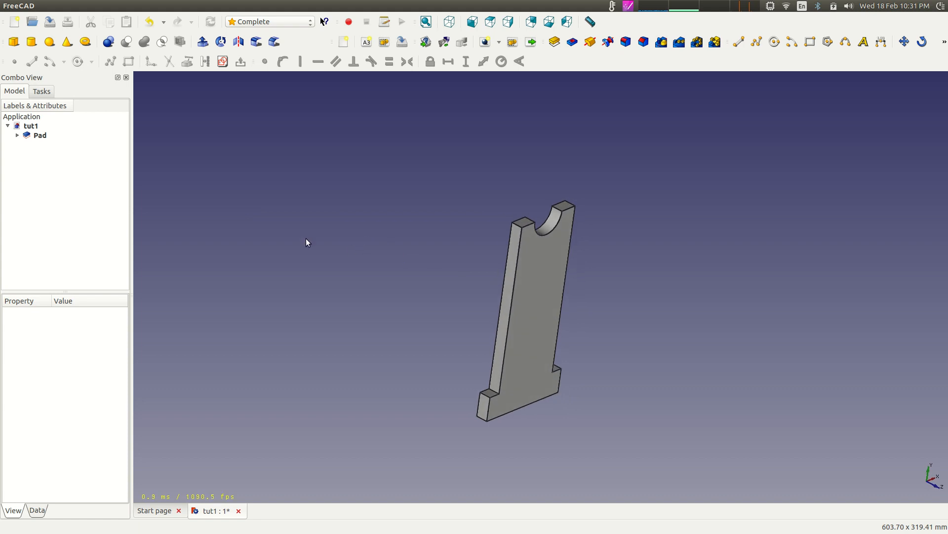
Step: Try a pad length of 60 mm, clear the length again and close the pad parameters
double_click(41, 135)
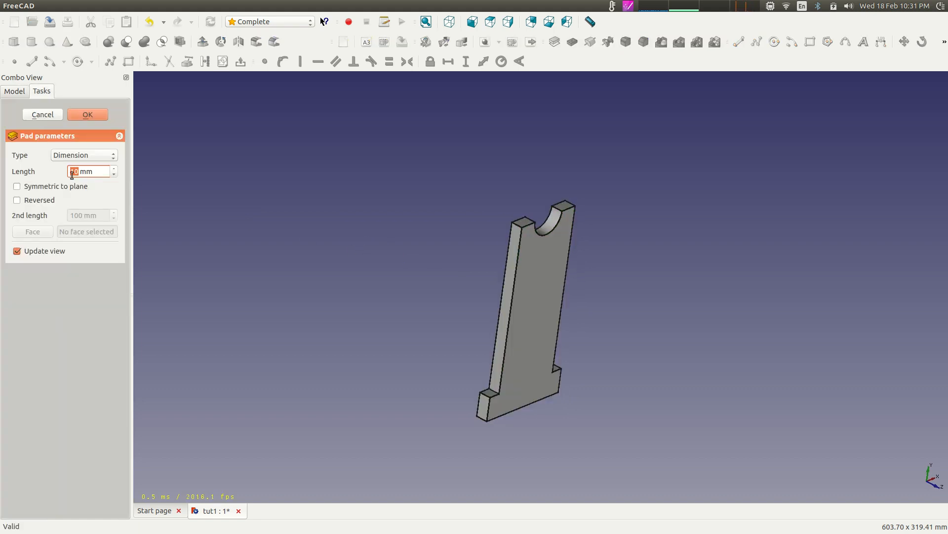
type("60")
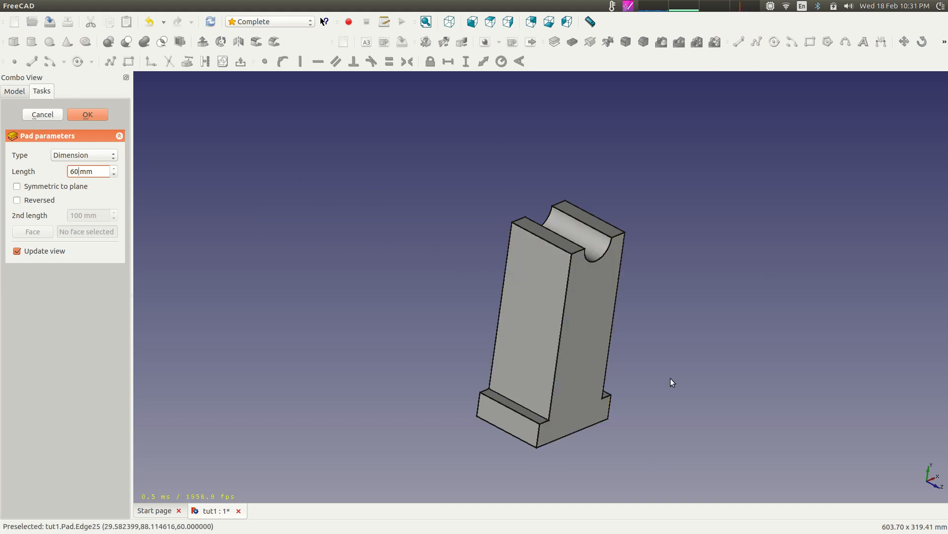
left_click(77, 172)
key("BackSpace")
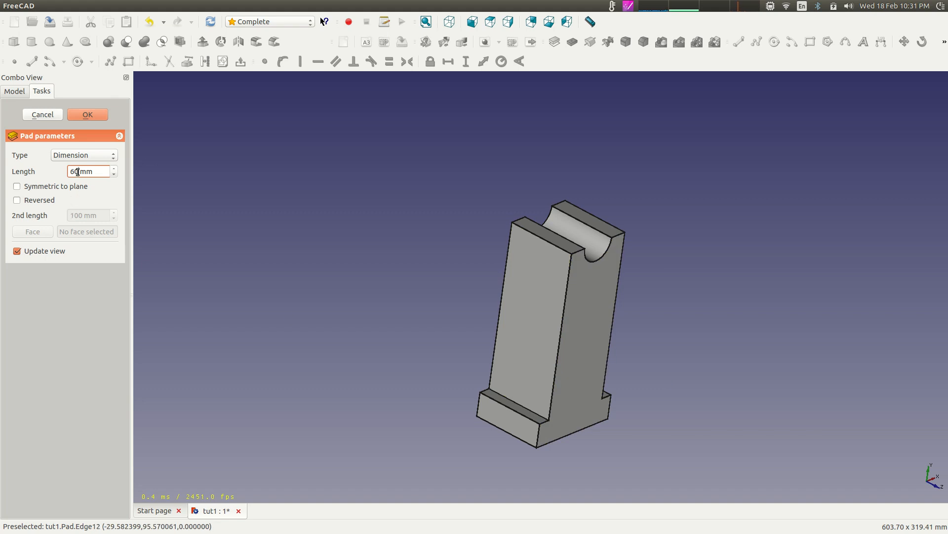
key("BackSpace")
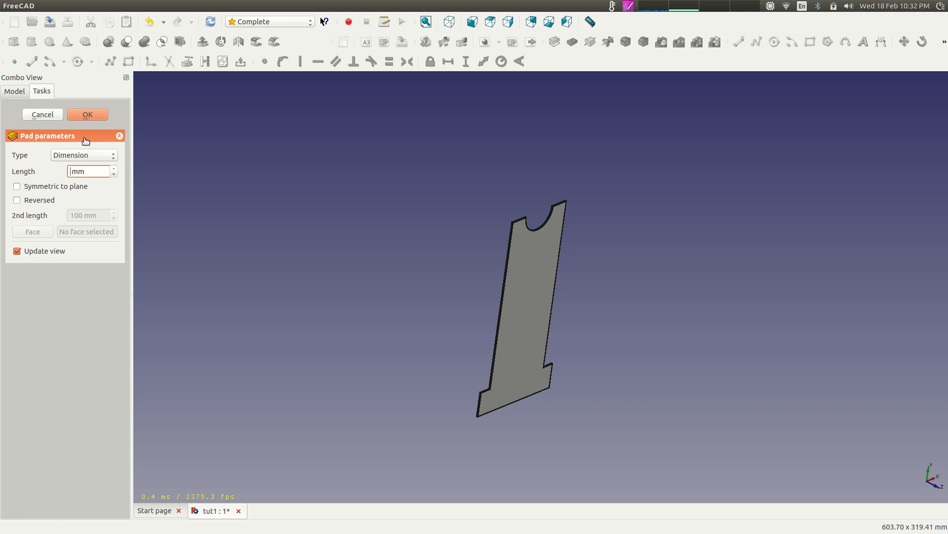
key("Return")
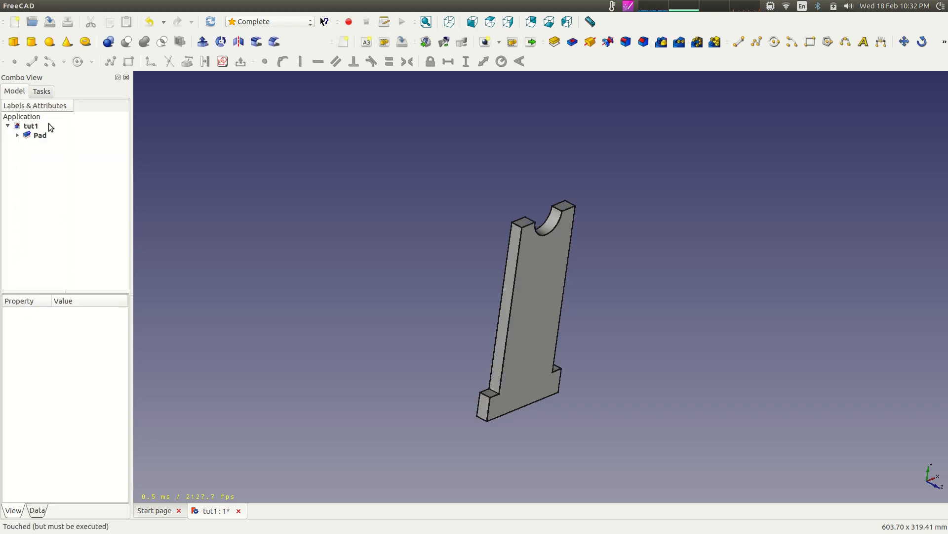
Step: Delete the pad from the model and show the remaining sketch in a straight-on view
left_click(41, 135)
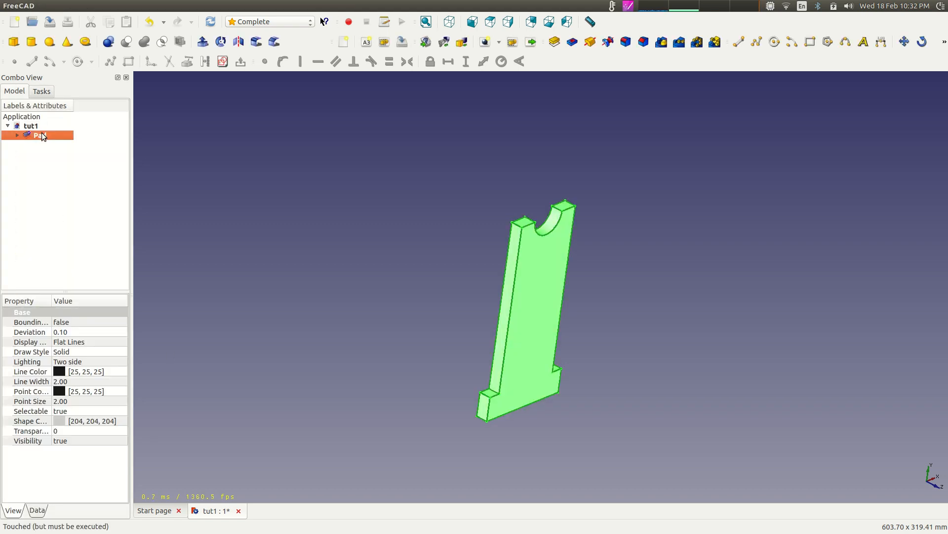
key("Delete")
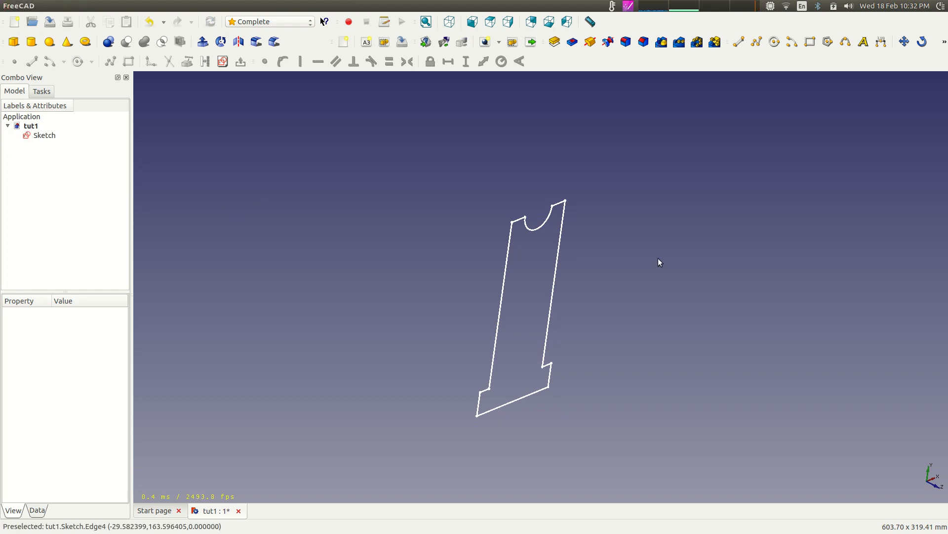
left_click(479, 24)
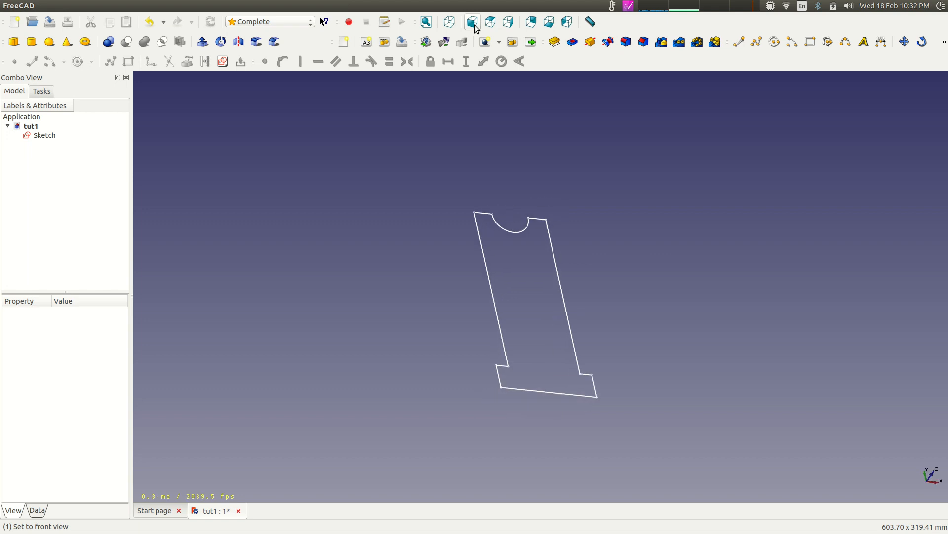
left_click(489, 23)
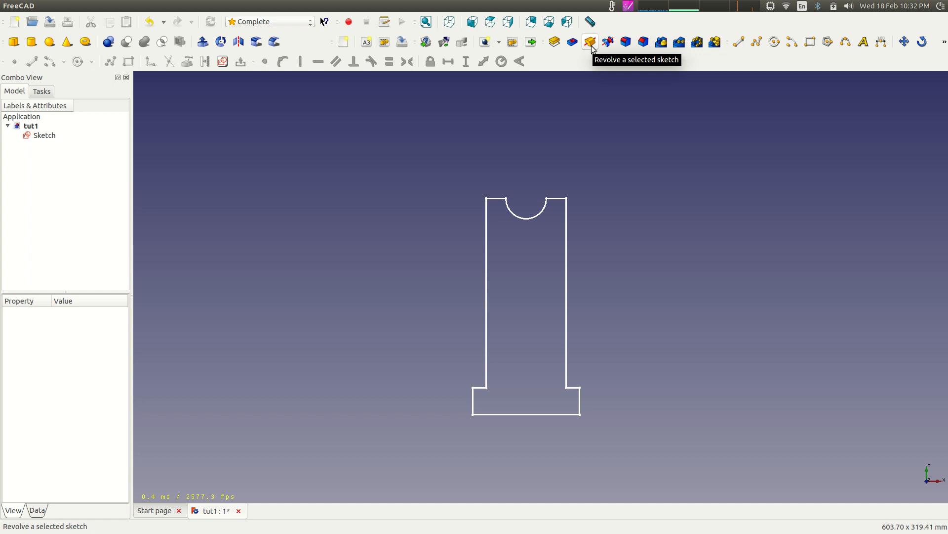
Step: Revolve the sketch 360° about the horizontal sketch axis to form a grooved pulley wheel
left_click(63, 134)
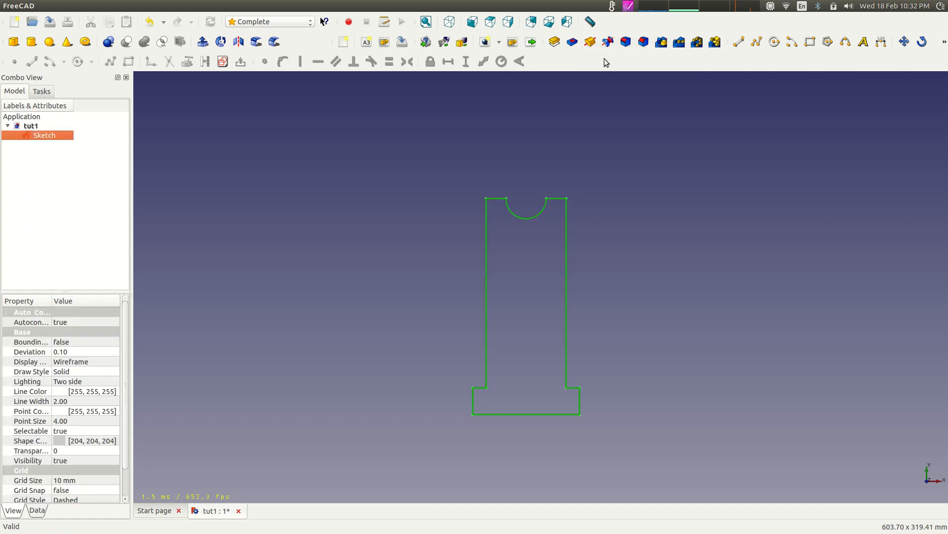
left_click(590, 42)
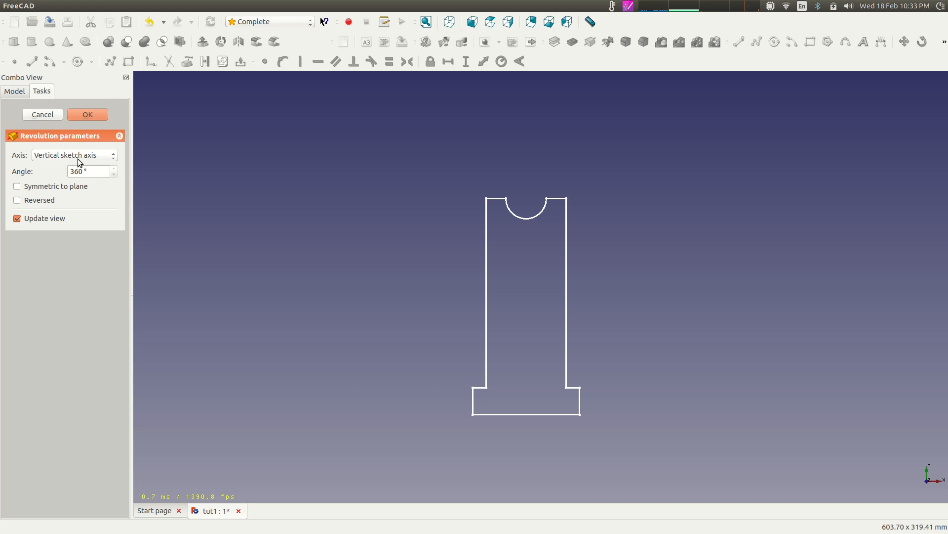
mouse_move(615, 423)
middle_mouse_down()
mouse_move(646, 353)
mouse_move(646, 298)
middle_mouse_up()
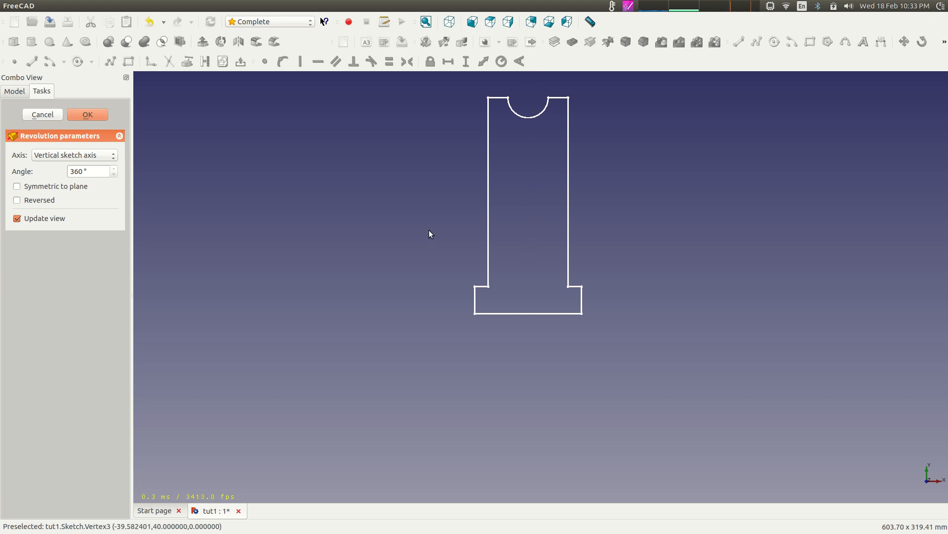
mouse_move(440, 233)
middle_mouse_down()
mouse_move(570, 305)
mouse_move(470, 249)
middle_mouse_up()
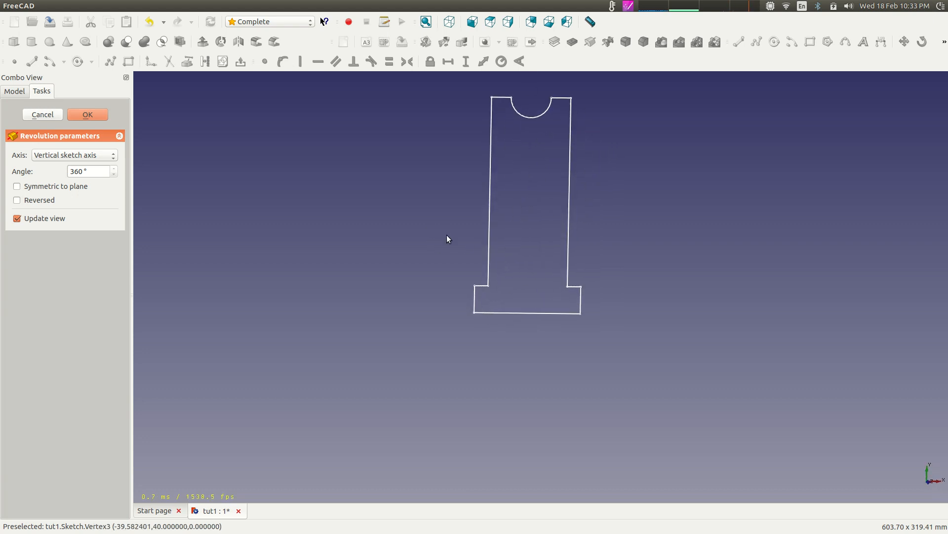
left_click(113, 156)
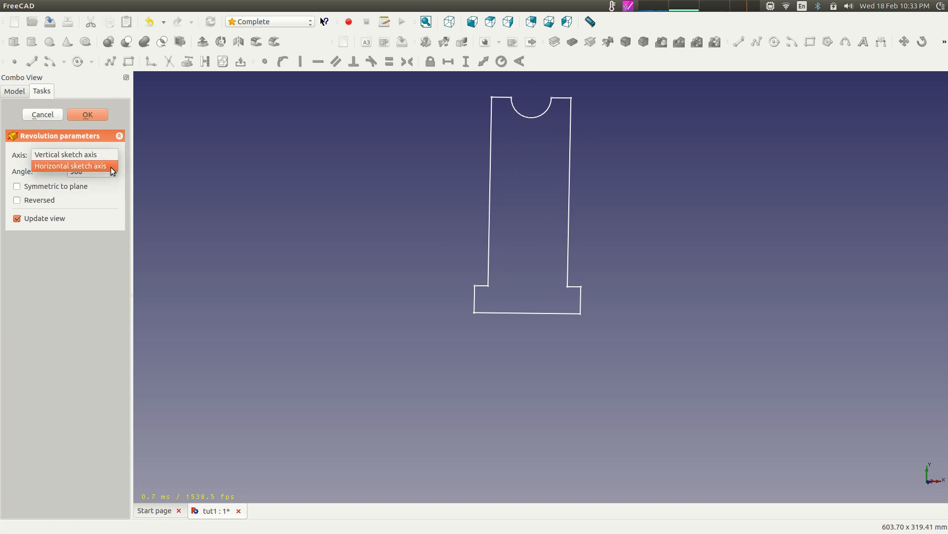
left_click(110, 167)
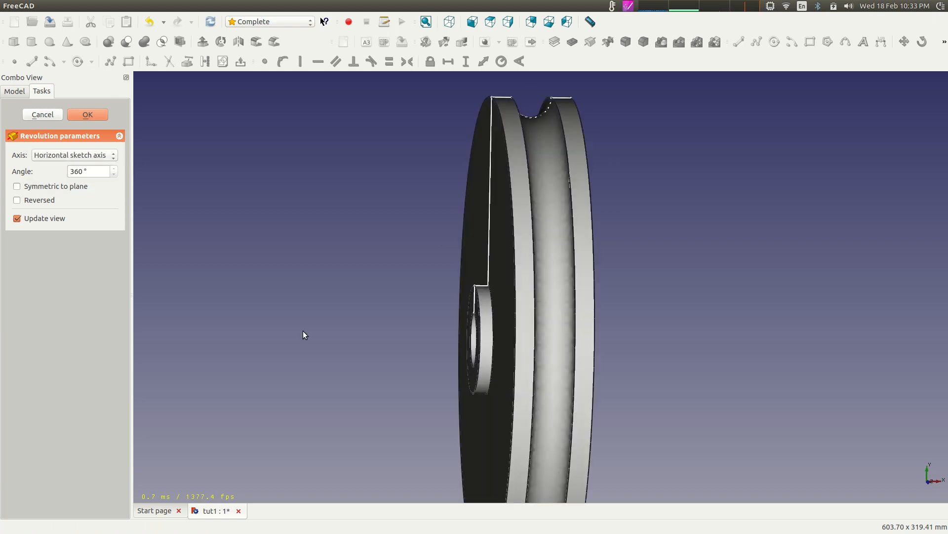
middle_click_drag(301, 162, 280, 268)
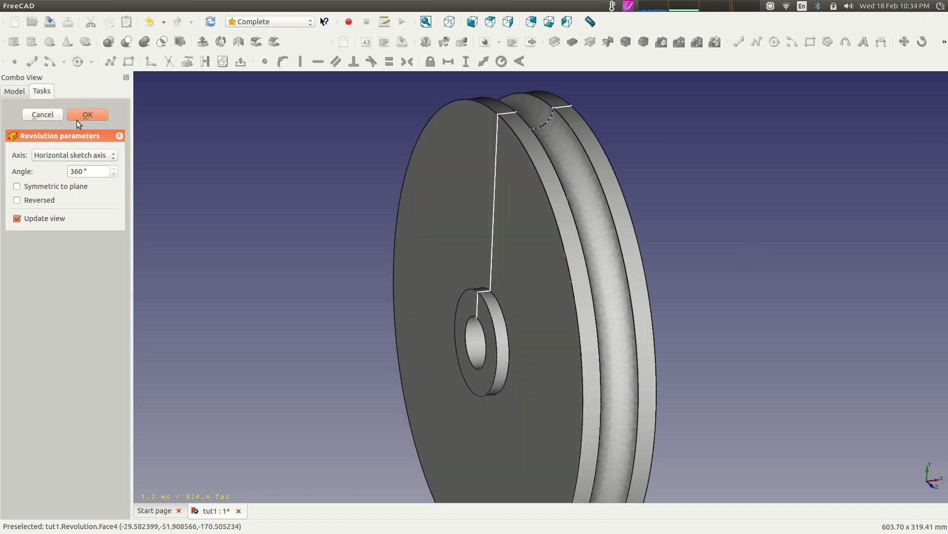
Step: Preview the revolution at an angle of 180°, and change the angle to 25°
left_click(113, 174)
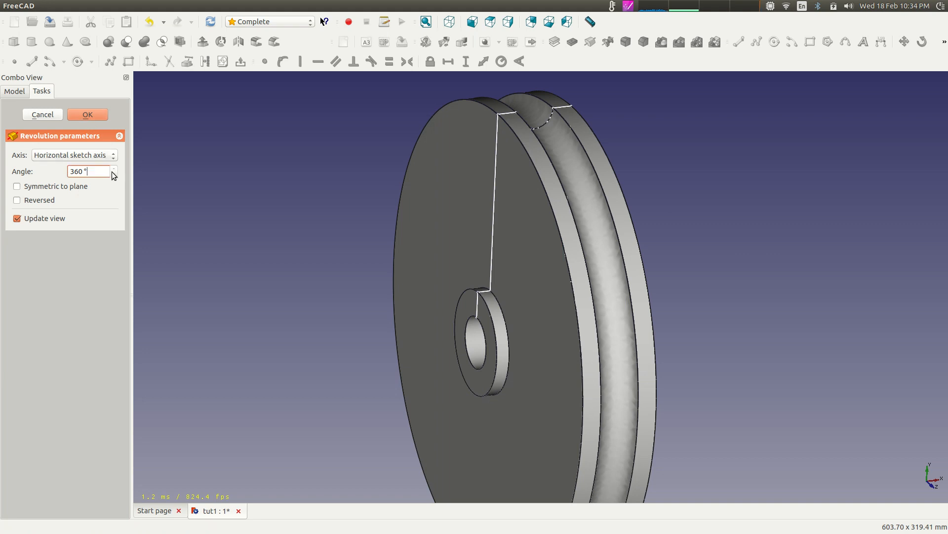
left_click_drag(83, 172, 67, 171)
type("180")
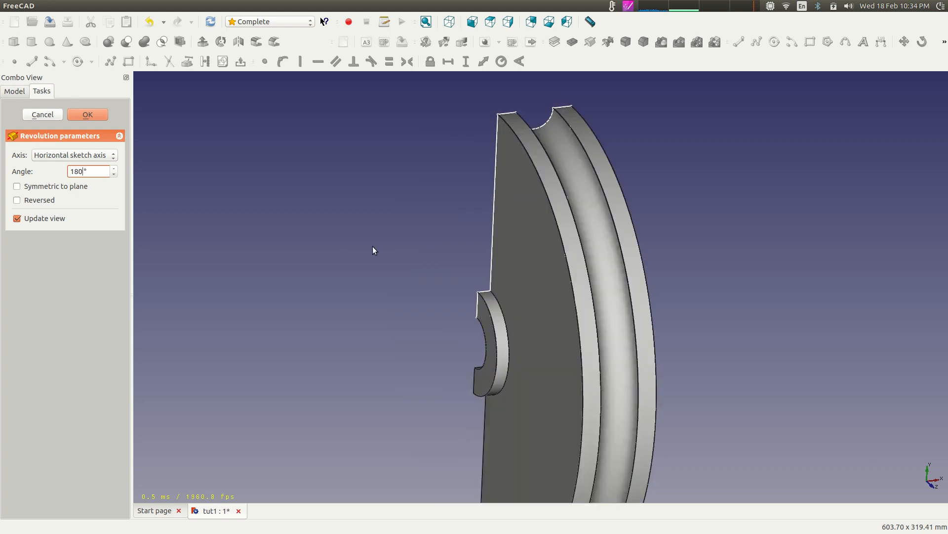
middle_click_drag(341, 218, 505, 303)
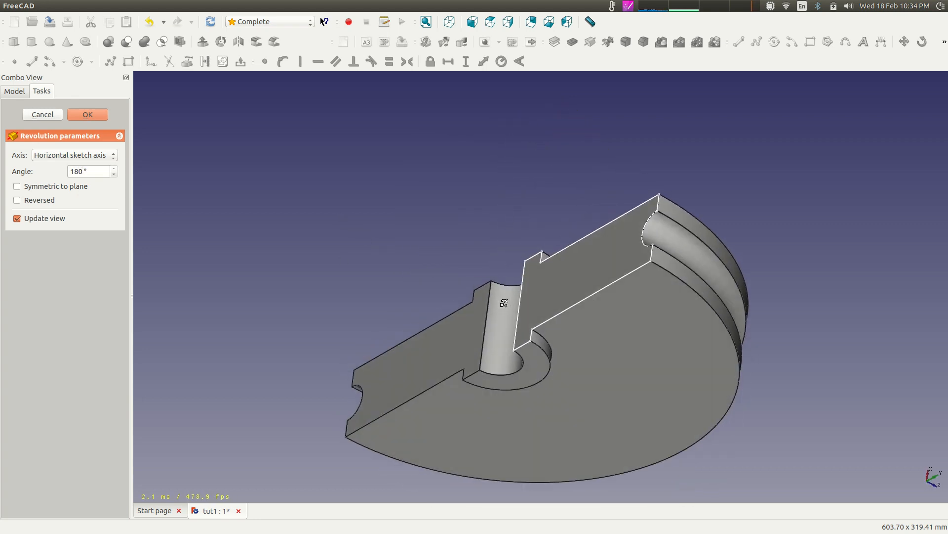
left_click_drag(84, 173, 63, 172)
type("25")
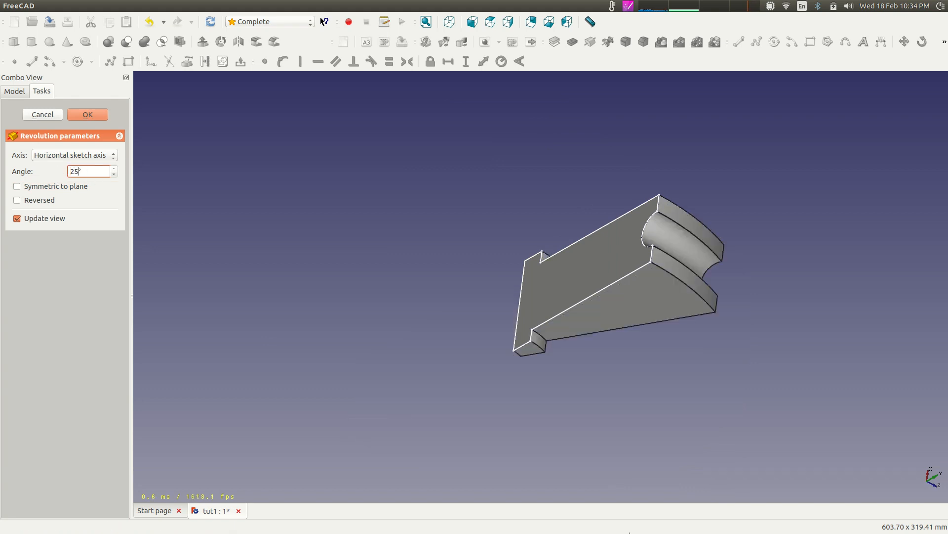
Step: Set the revolution angle to 360° and accept the revolution about the horizontal sketch axis
middle_click_drag(764, 359, 646, 352)
double_click(78, 173)
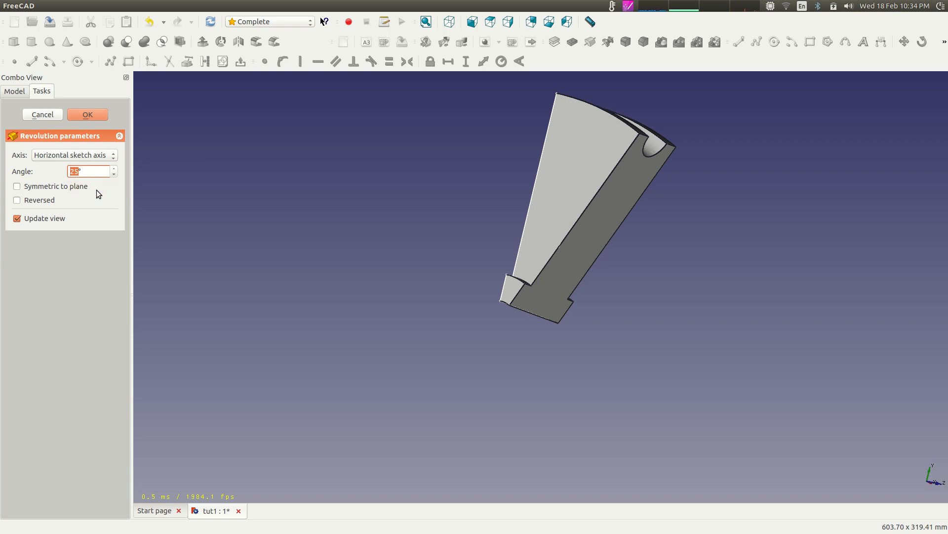
type("360")
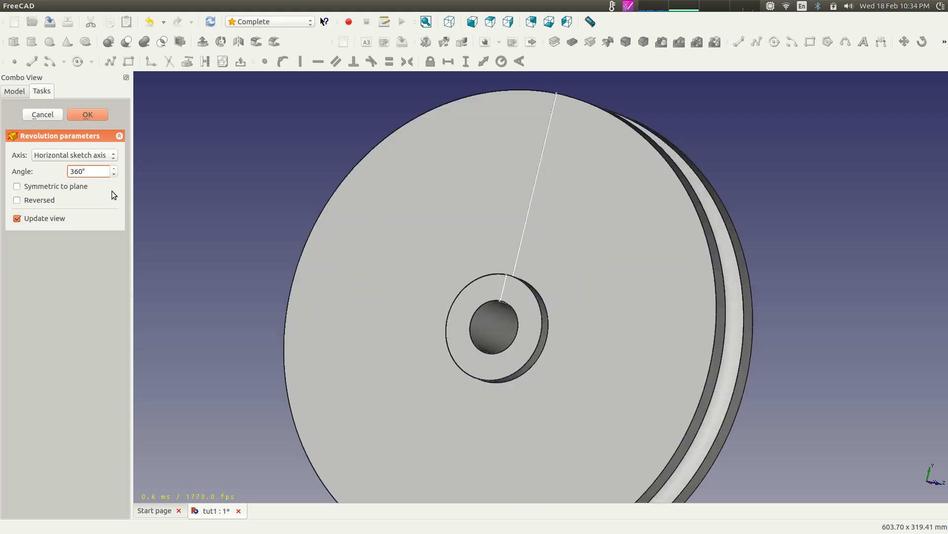
left_click(87, 114)
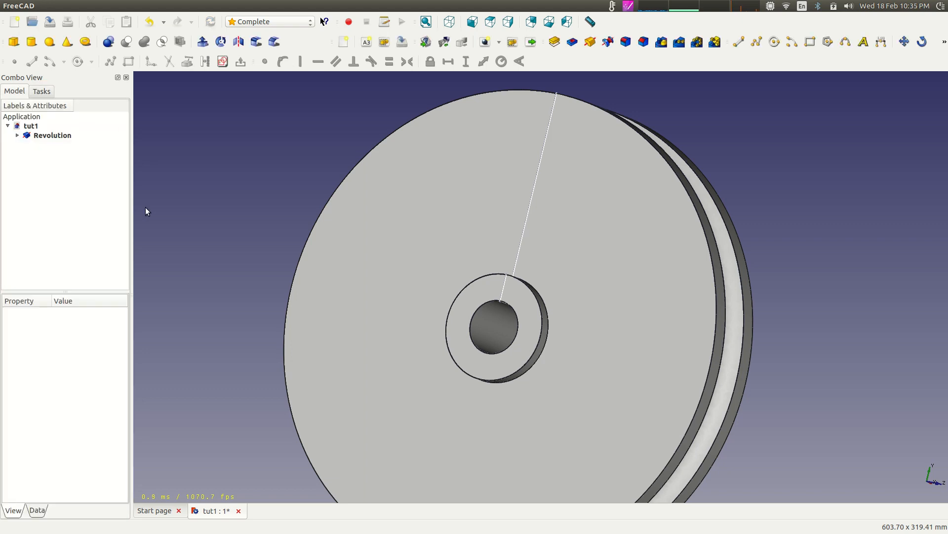
Step: Examine the revolved wheel from several sides and in a straight-on top view, and expand the revolution to list its sketch
middle_click_drag(813, 176, 715, 155)
scroll(777, 418, "up", 3)
scroll(776, 416, "down", 5)
middle_click_drag(710, 318, 629, 354)
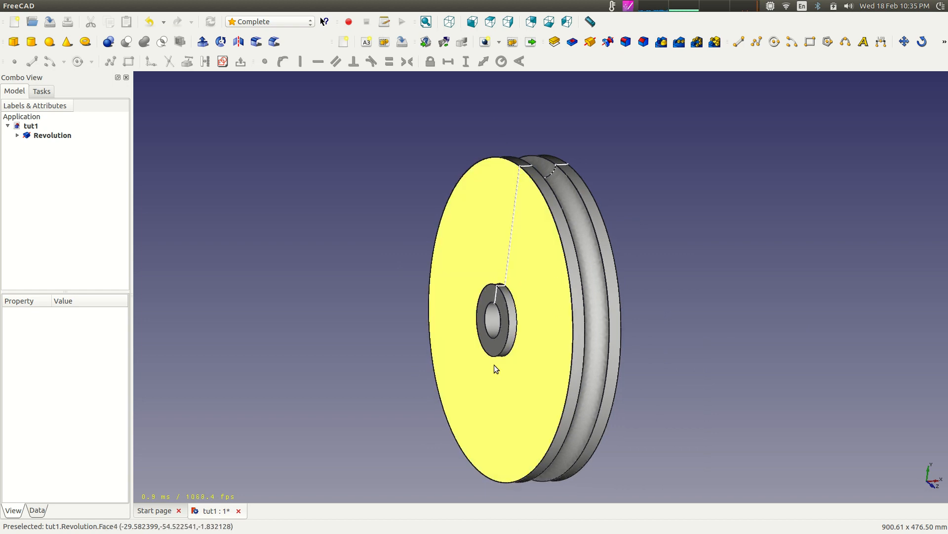
mouse_move(731, 265)
middle_mouse_down()
mouse_move(718, 292)
mouse_move(674, 268)
mouse_move(741, 250)
middle_mouse_up()
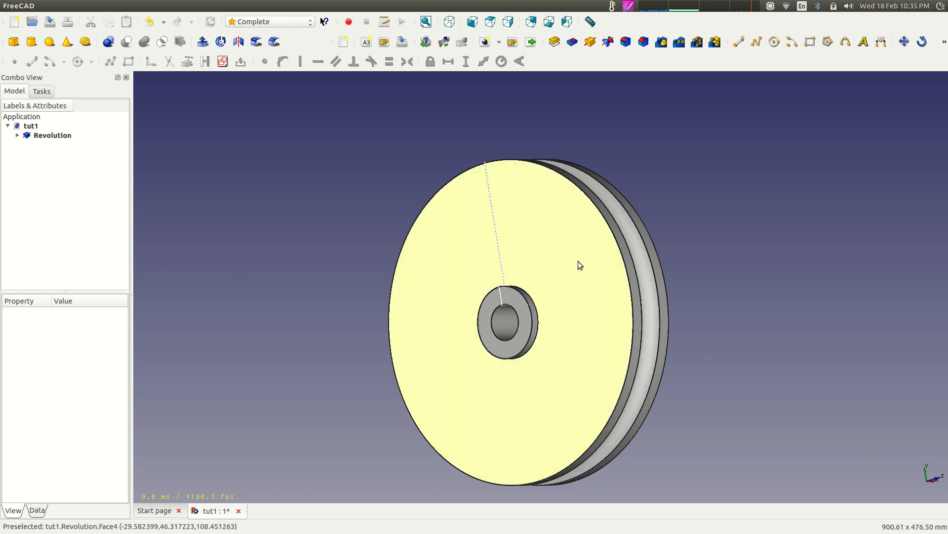
middle_click_drag(755, 286, 646, 306)
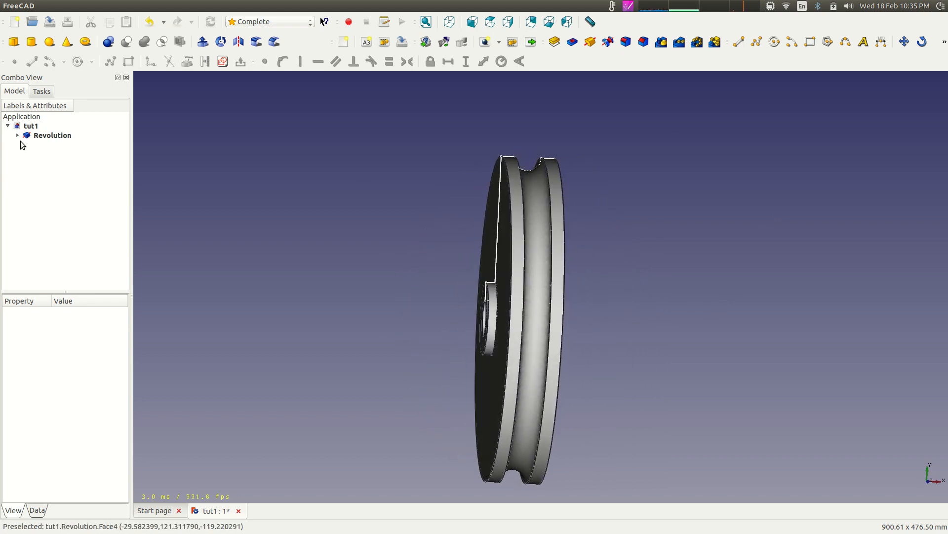
middle_click_drag(167, 143, 275, 180)
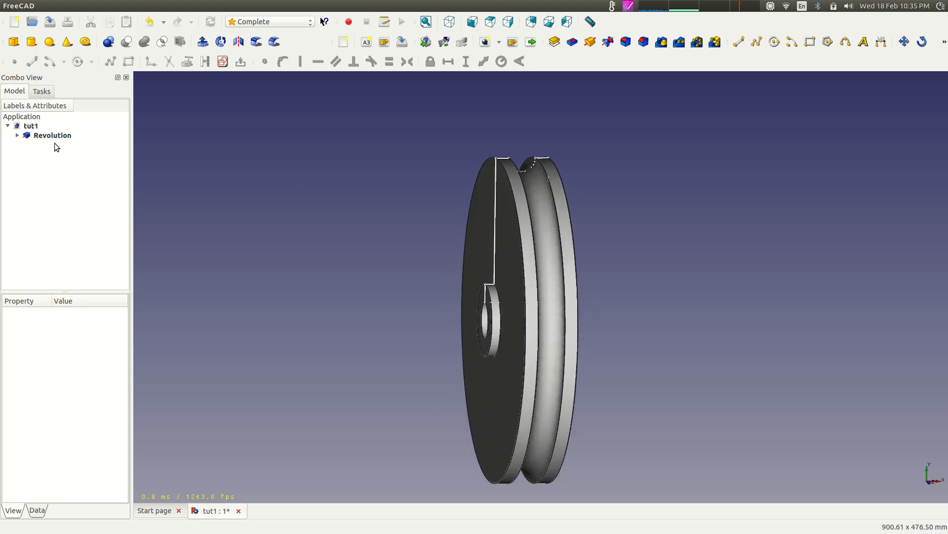
left_click(17, 135)
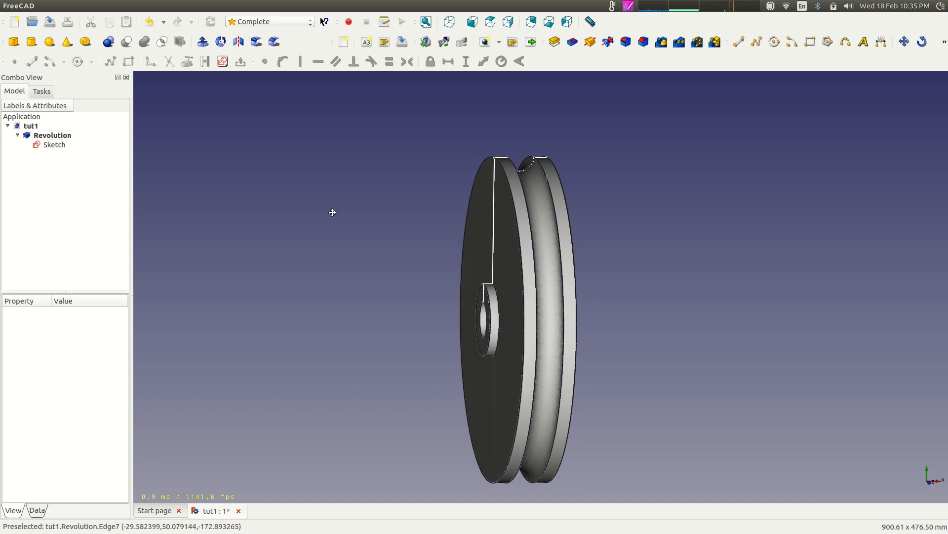
middle_click_drag(334, 212, 407, 220)
mouse_move(656, 213)
middle_mouse_down()
mouse_move(705, 247)
mouse_move(665, 214)
mouse_move(664, 230)
mouse_move(650, 227)
middle_mouse_up()
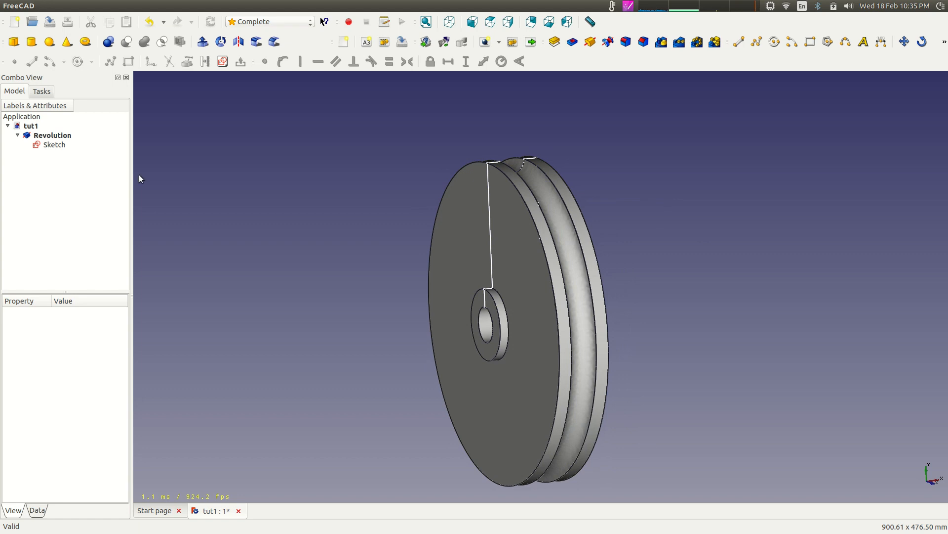
left_click(490, 22)
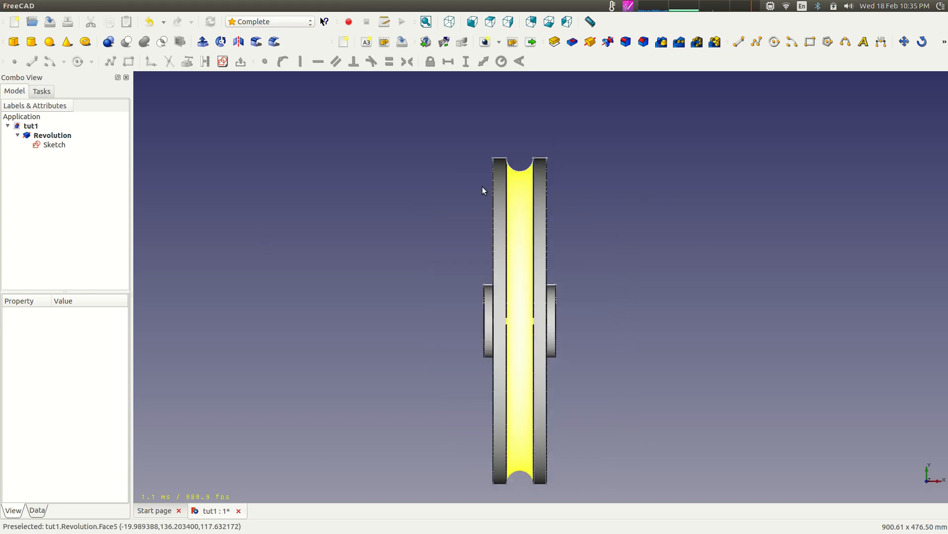
Step: Rename the revolution as "pulley"
left_click(44, 139)
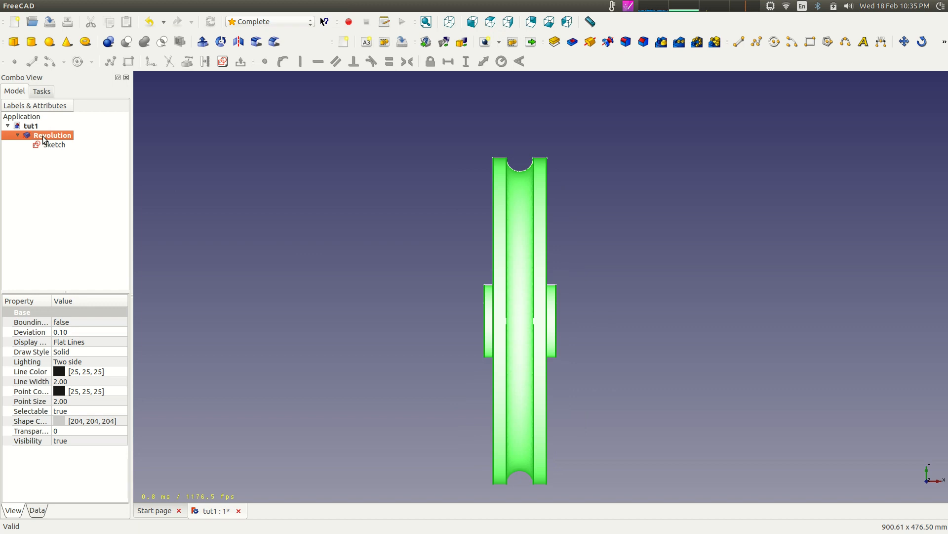
right_click(43, 137)
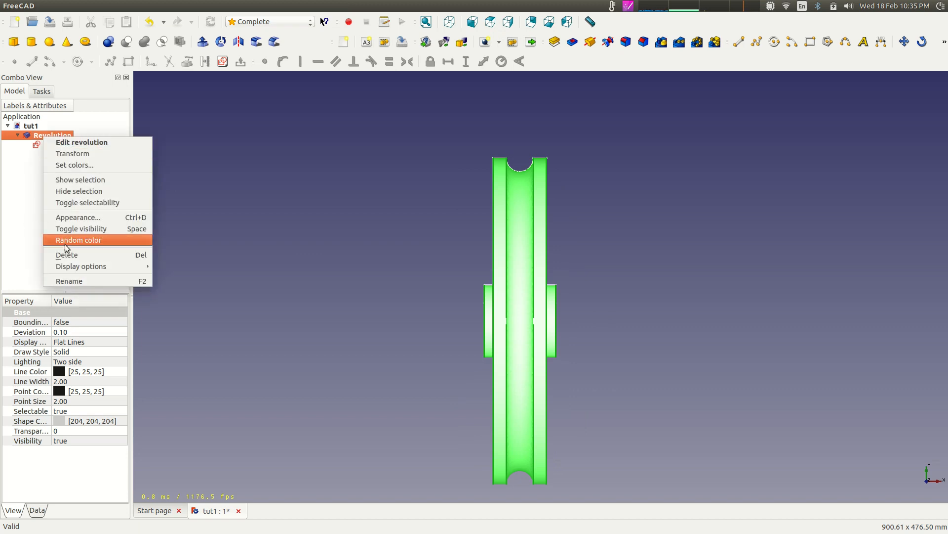
left_click(103, 281)
type("pulley")
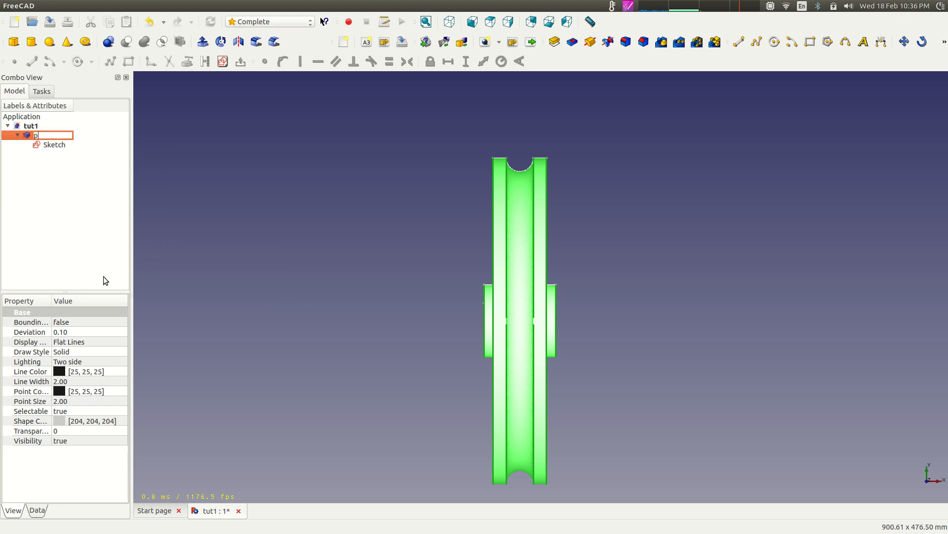
left_click(54, 245)
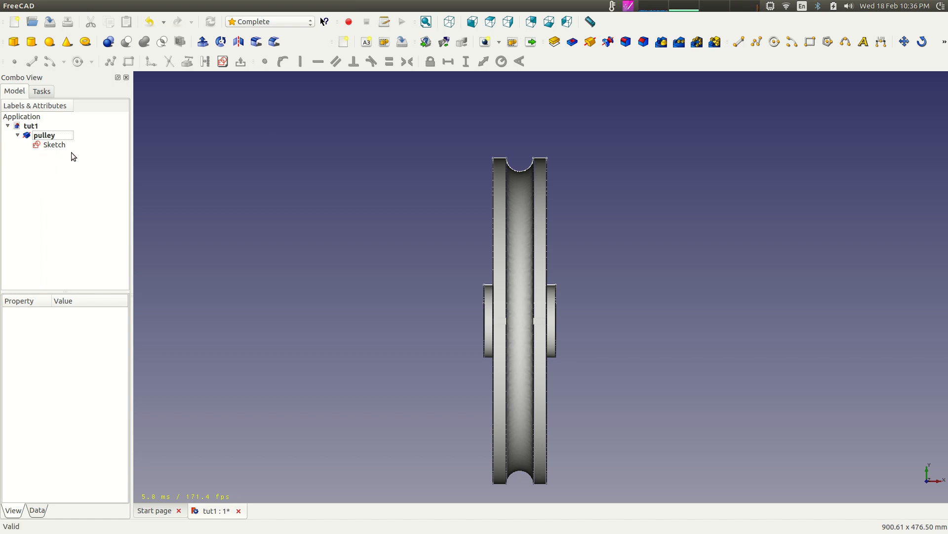
Step: Toggle the pulley's visibility repeatedly to compare the solid with its underlying sketch
left_click(46, 135)
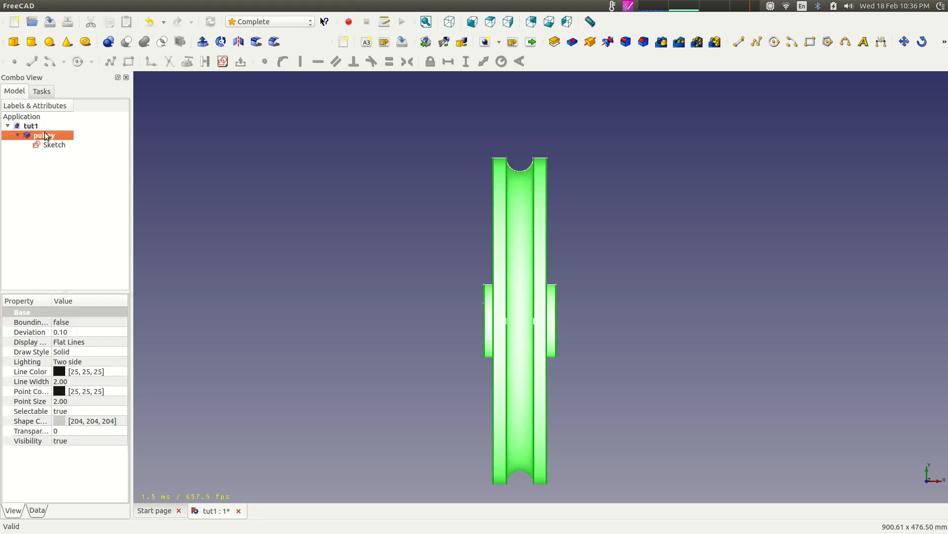
key("space")
key("space")
key("space")
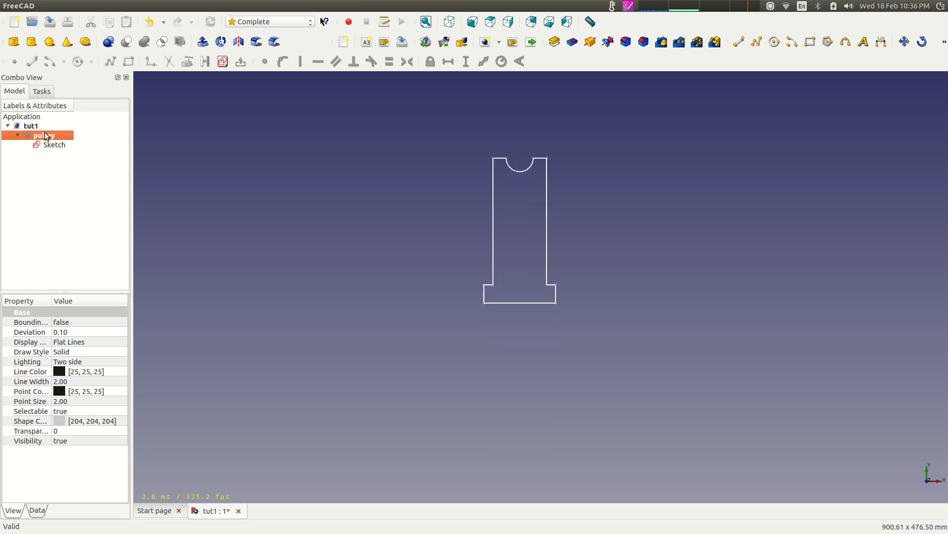
key("space")
key("space")
key("space")
key("space")
key("space")
Step: Hide the sketch and show only the pulley solid in an angled view
left_click(54, 145)
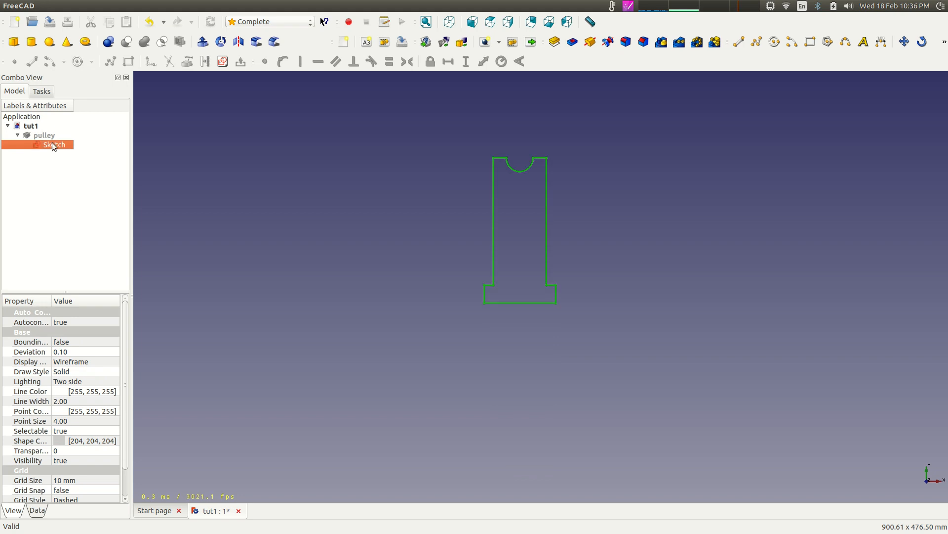
key("space")
left_click(49, 136)
key("space")
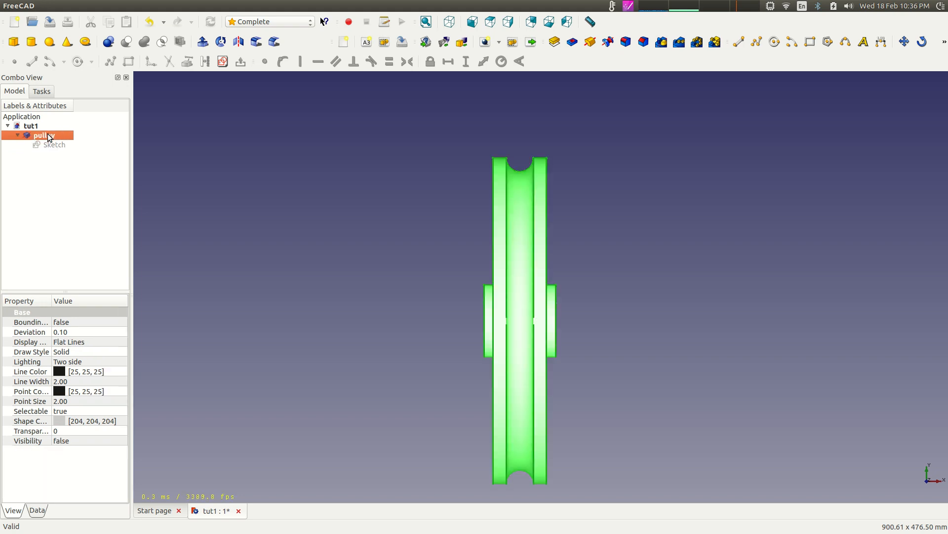
left_click(315, 272)
middle_click_drag(317, 269, 388, 247)
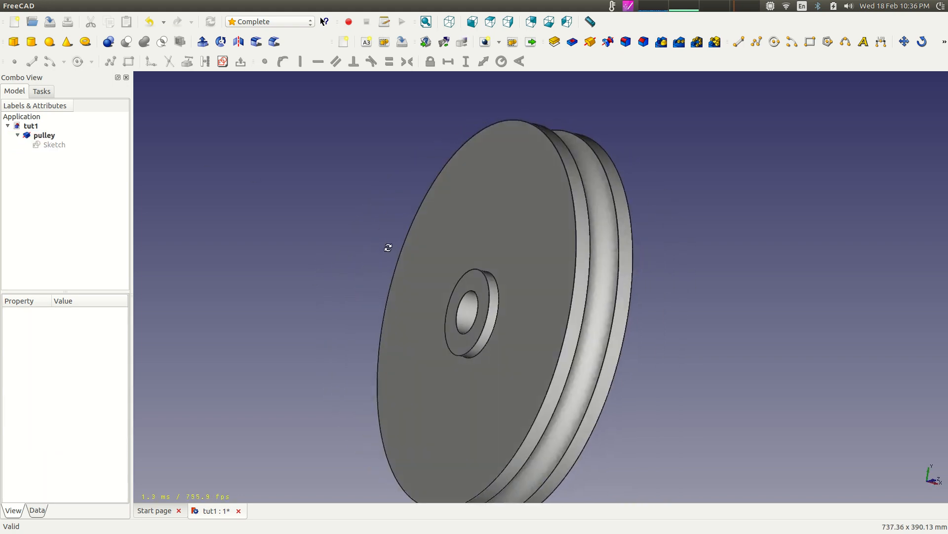
Step: Show the sketch again, hide the pulley solid and look at the profile straight-on from the top
left_click(46, 145)
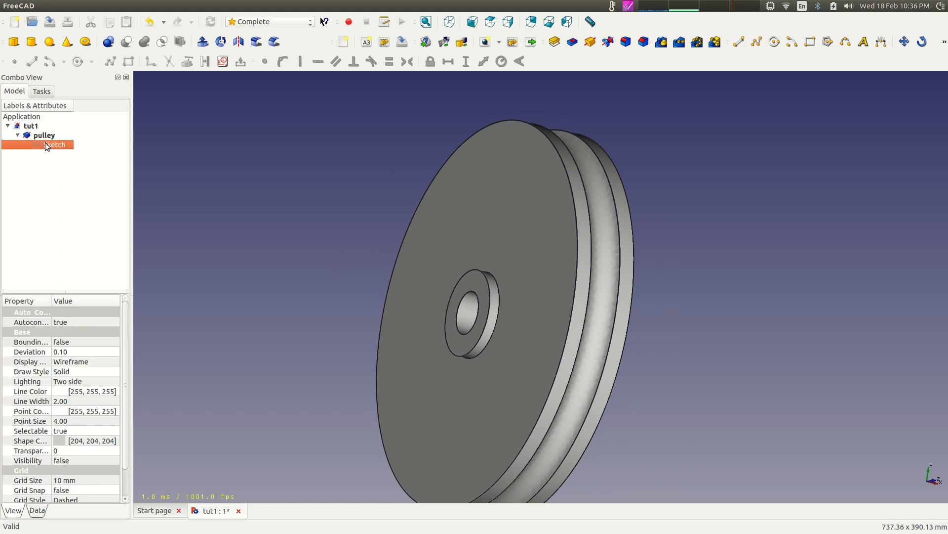
key("space")
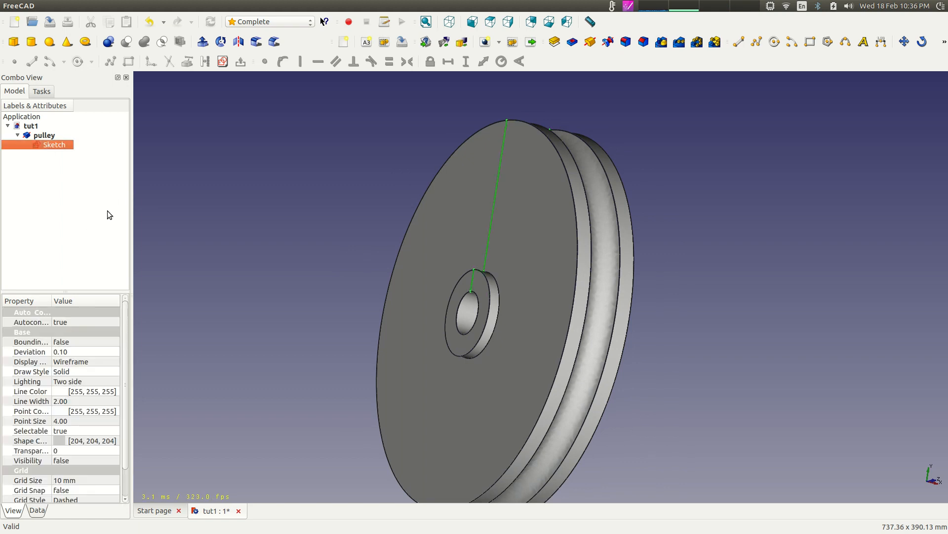
left_click(79, 197)
left_click(46, 137)
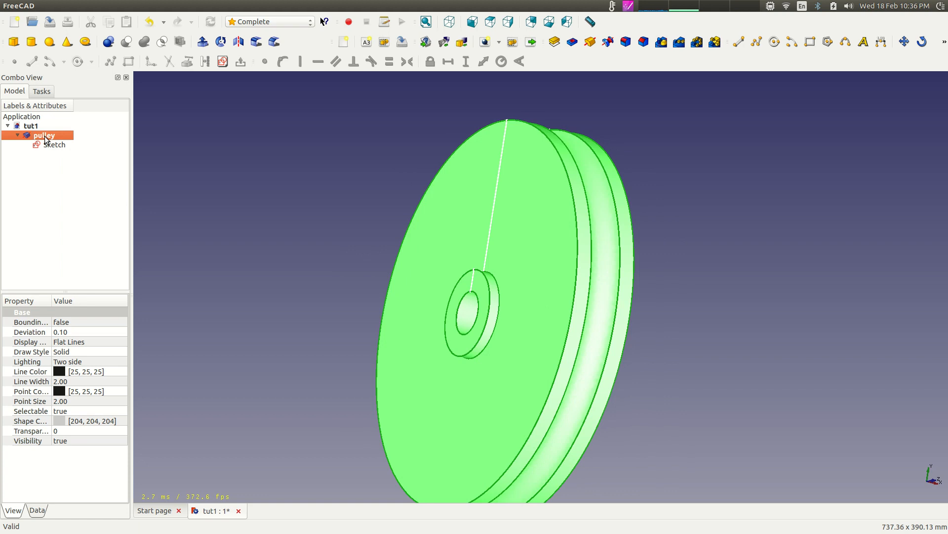
key("space")
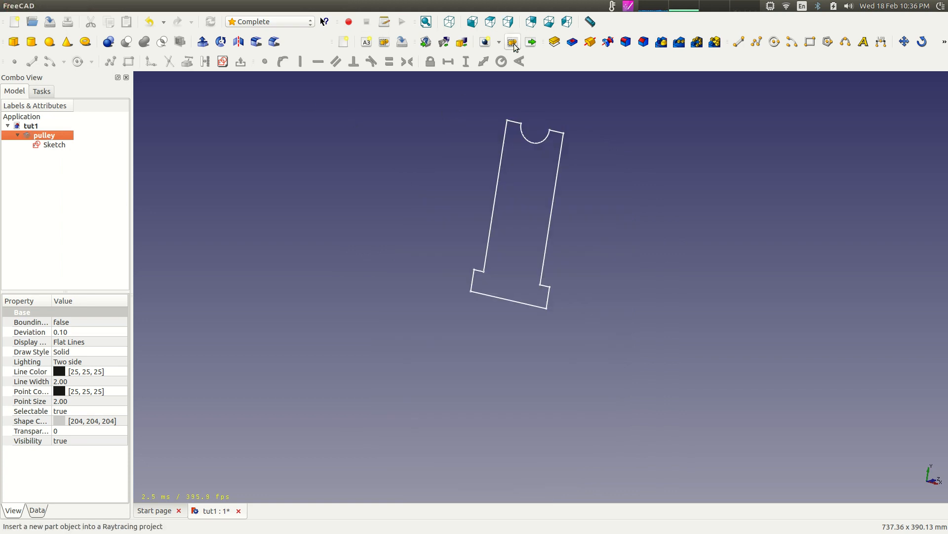
left_click(490, 22)
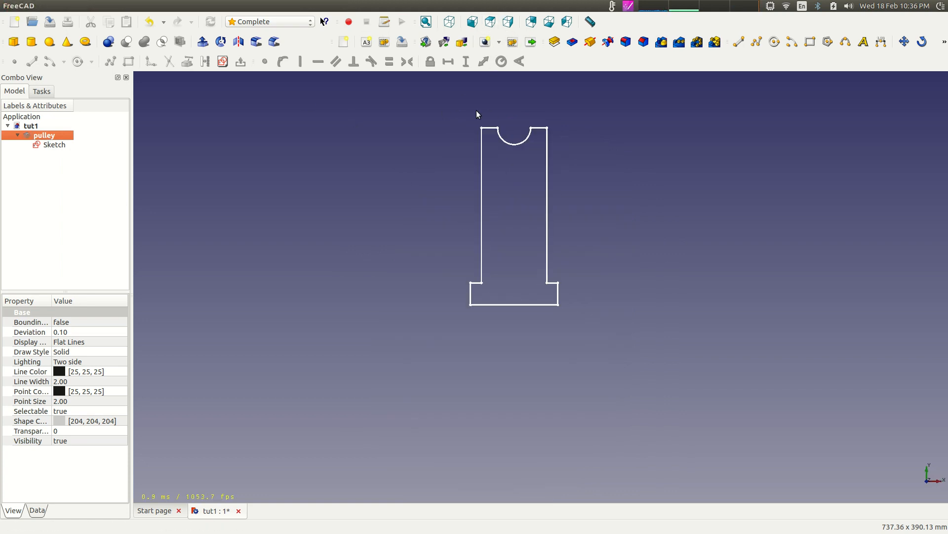
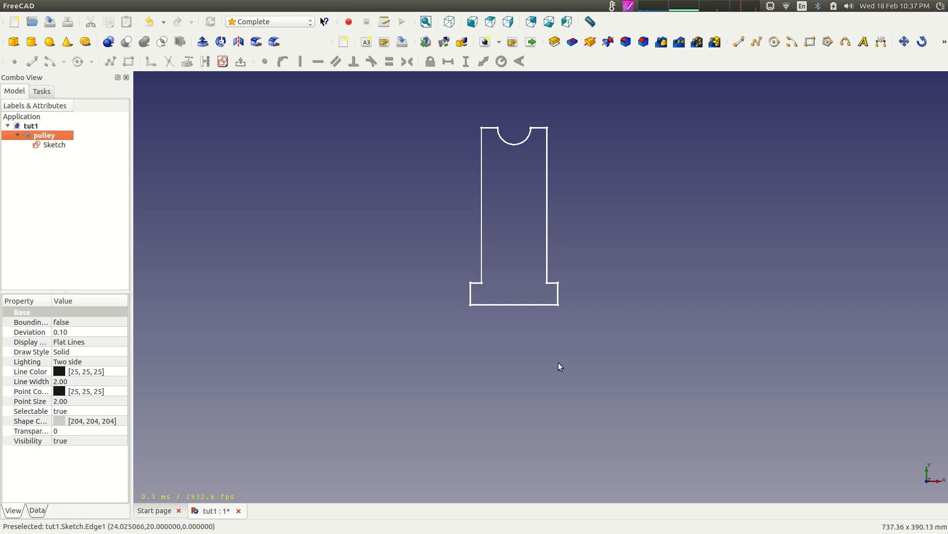
Step: Create a new sketch on the XY-Plane with an offset of 0.00
left_click(34, 228)
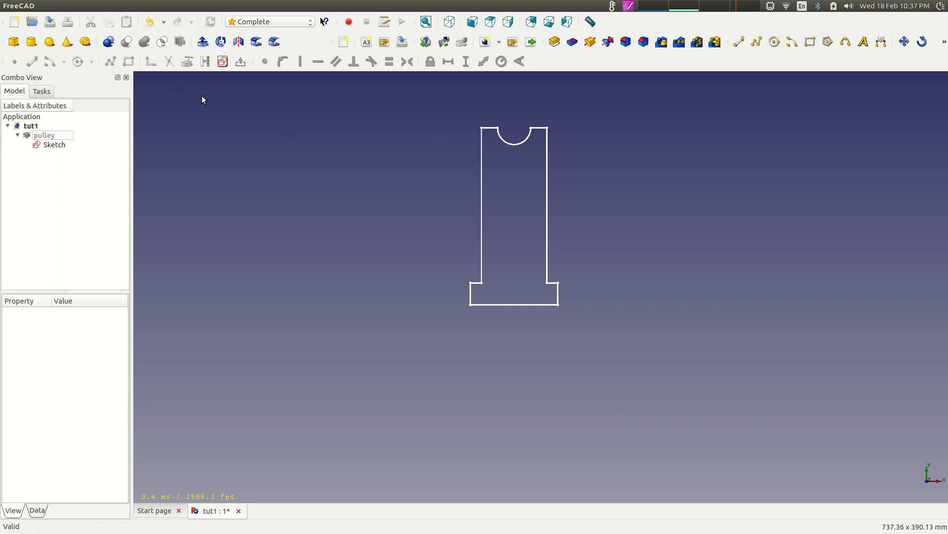
left_click(222, 62)
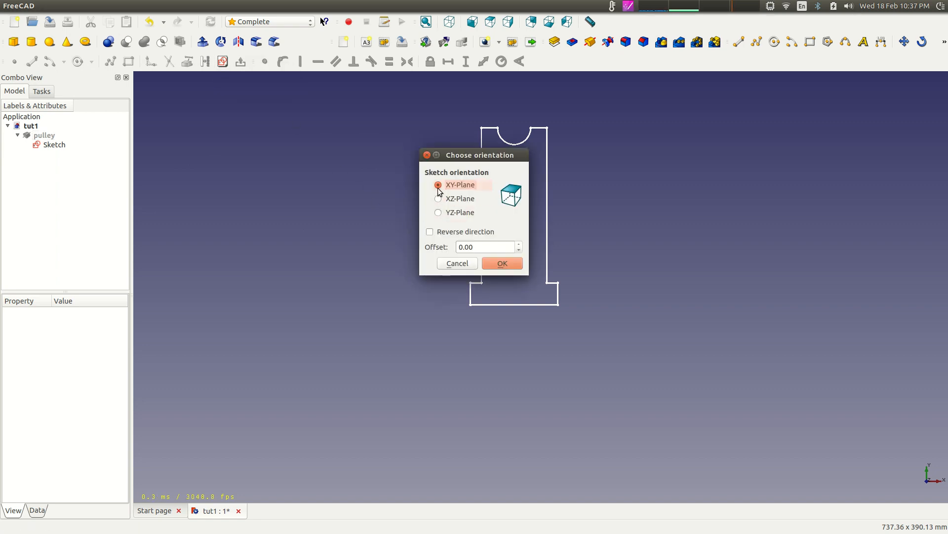
left_click(508, 263)
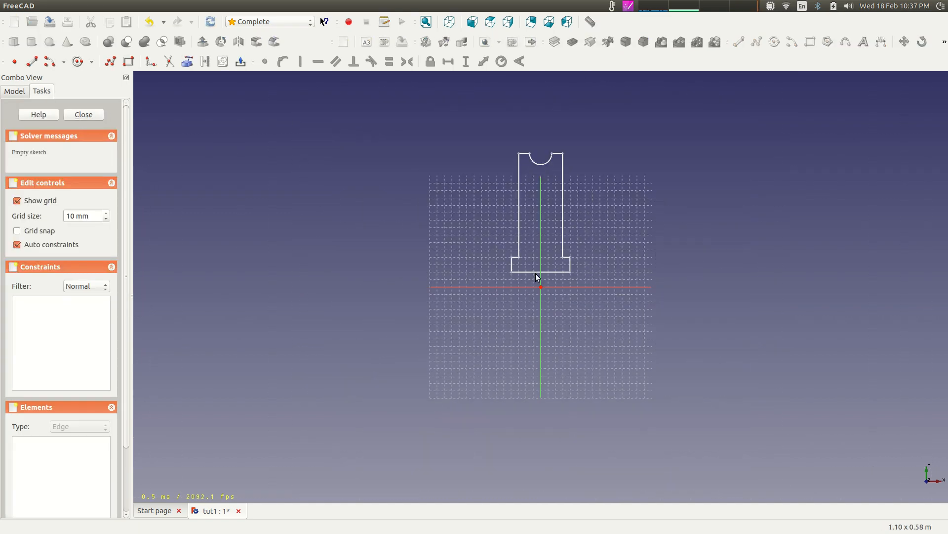
Step: Draw a shallow arc of about 87 mm radius inside the upper part of the pulley profile, centred to the profile's left
scroll(530, 275, "down", 3)
middle_click_drag(584, 208, 586, 247)
scroll(586, 248, "up", 4)
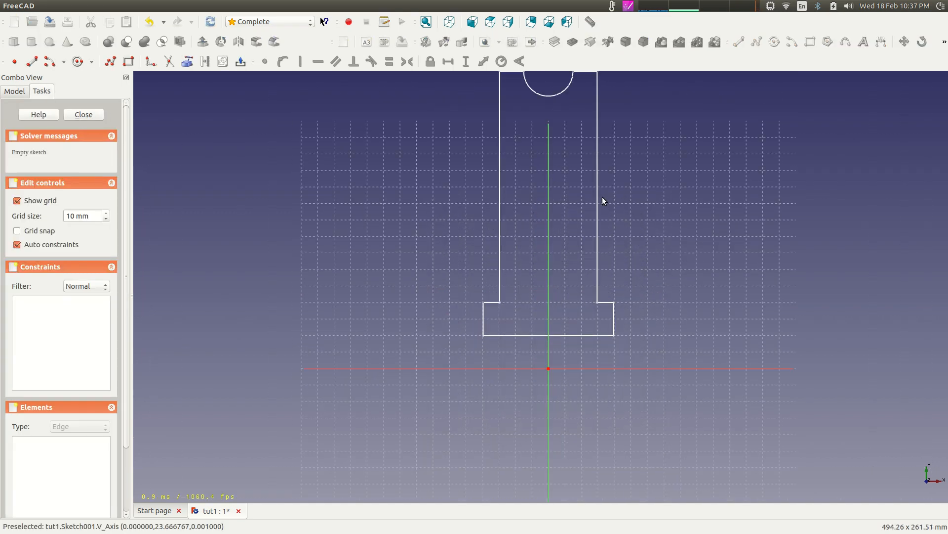
scroll(709, 254, "up", 3)
scroll(709, 253, "down", 4)
middle_click_drag(665, 211, 676, 230)
scroll(676, 231, "up", 1)
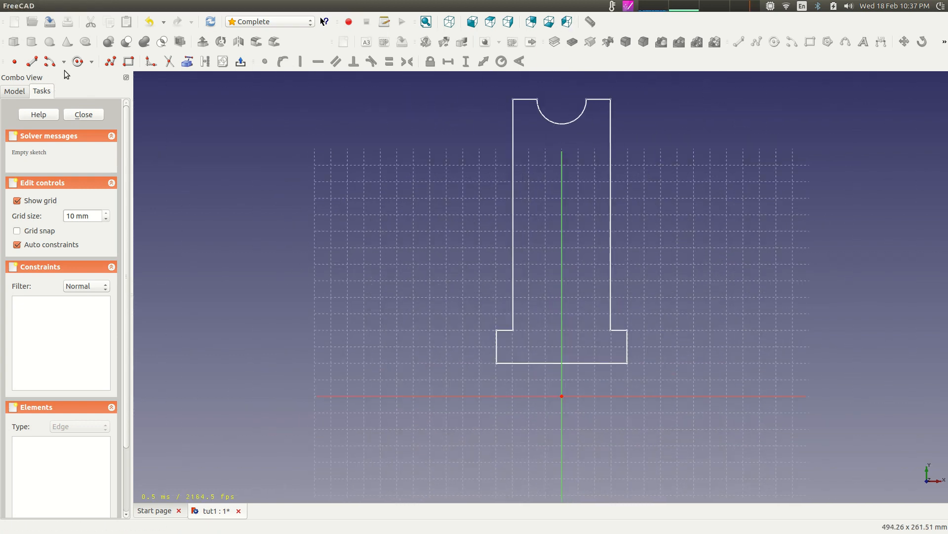
left_click(49, 63)
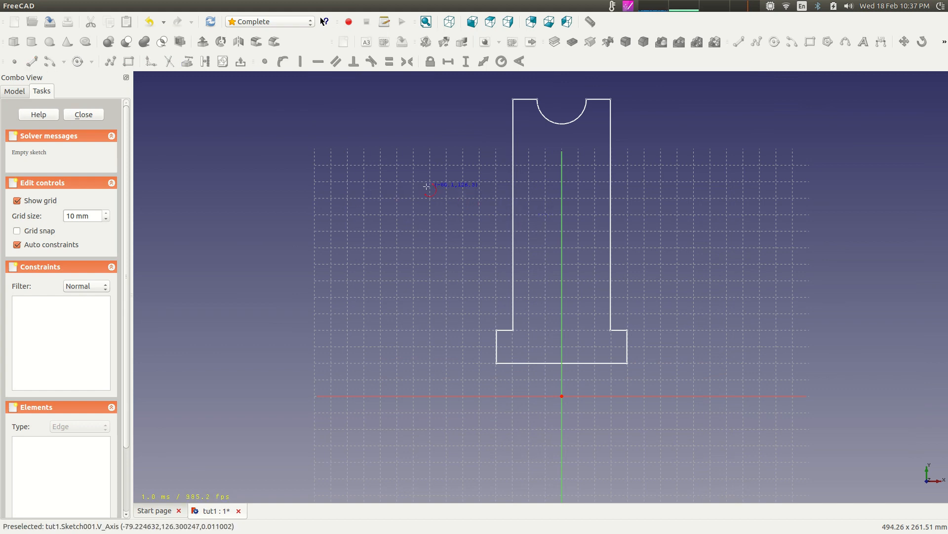
left_click(397, 189)
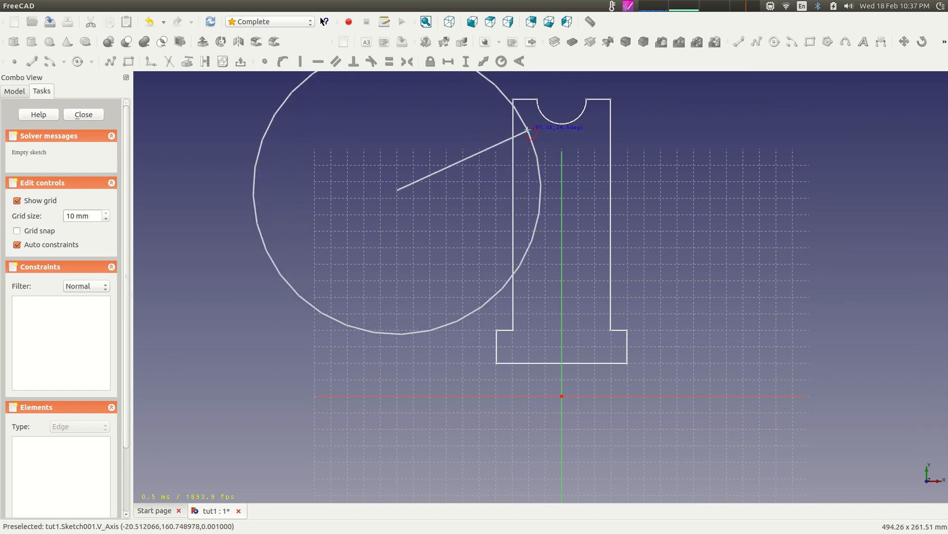
left_click(527, 132)
left_click(539, 205)
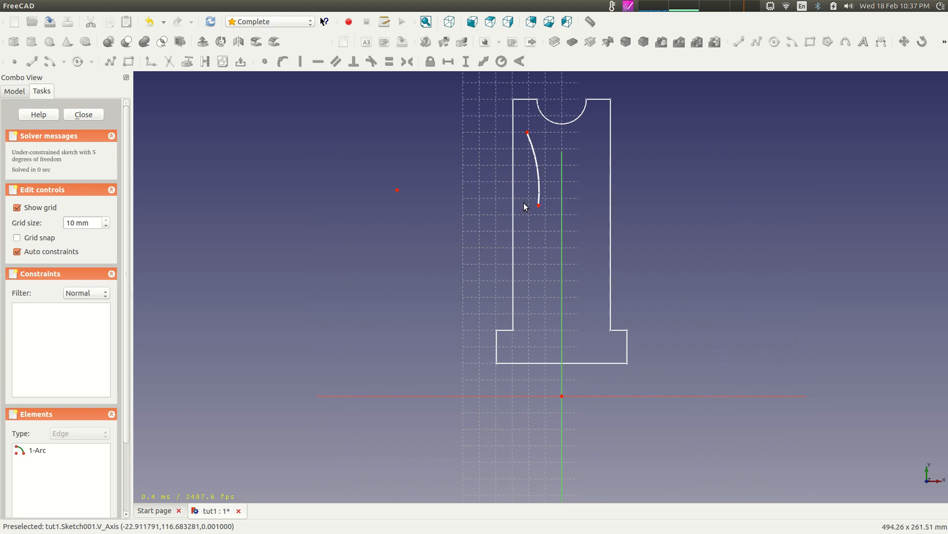
Step: Draw a second arc of about 76 mm radius down from the first arc's lower end, centred to the pulley profile's right
left_click(48, 62)
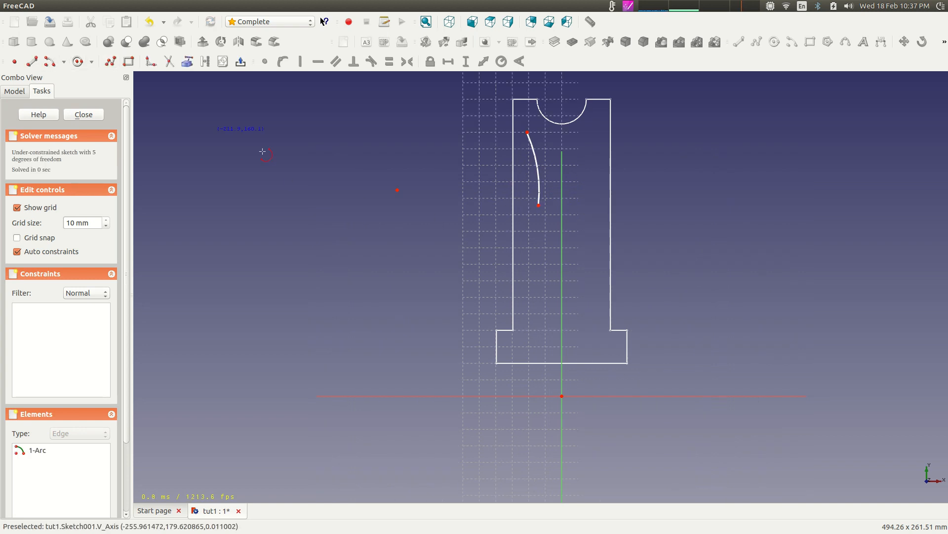
left_click(658, 241)
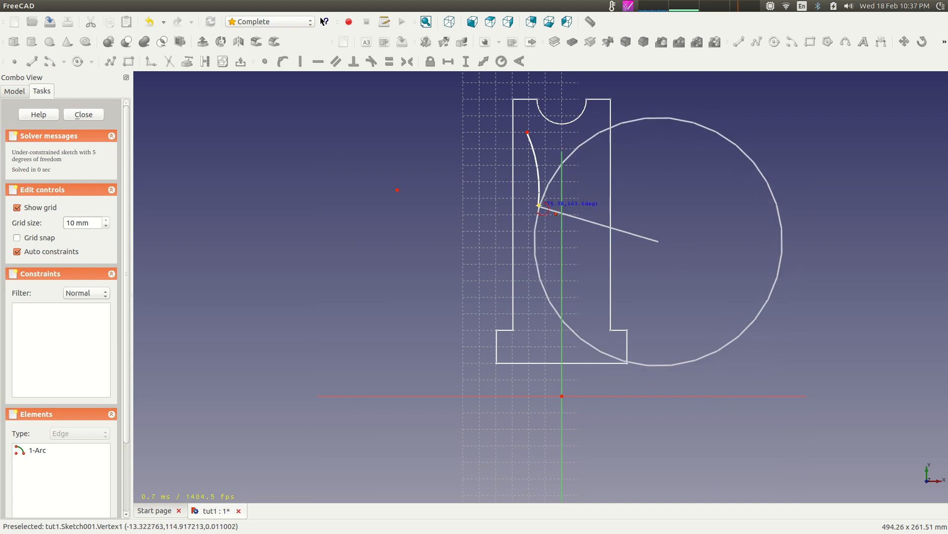
left_click(539, 205)
left_click(548, 245)
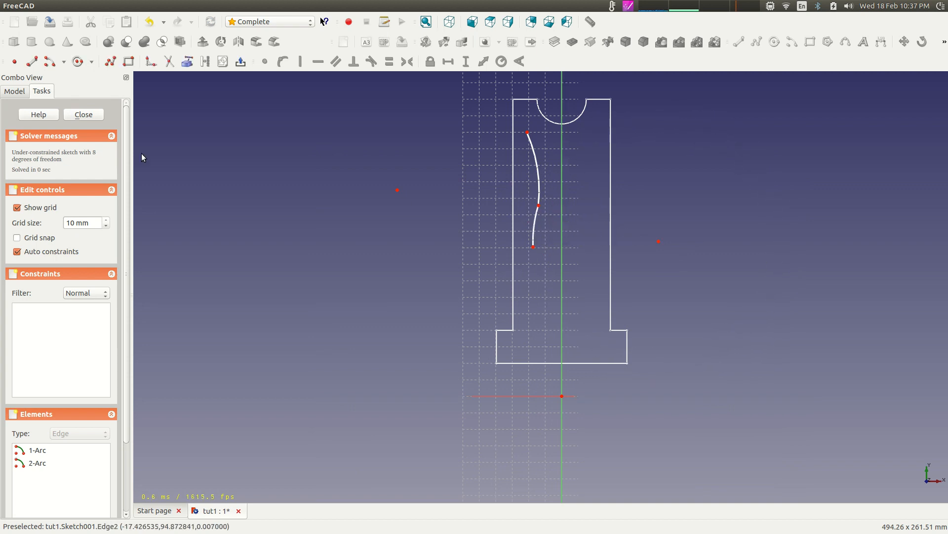
Step: Draw a third arc of about 63 mm radius down from the second arc's lower end, centred to the pulley profile's left
left_click(50, 61)
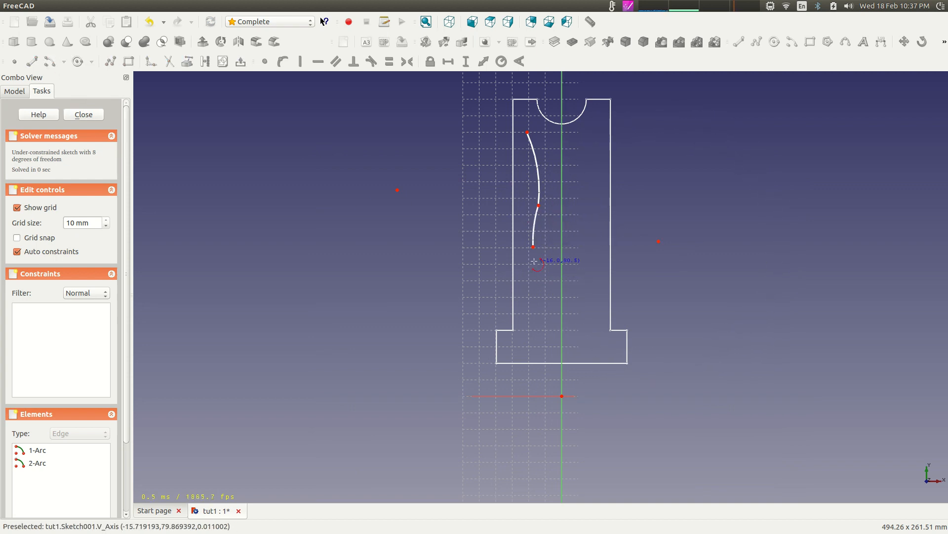
left_click(431, 263)
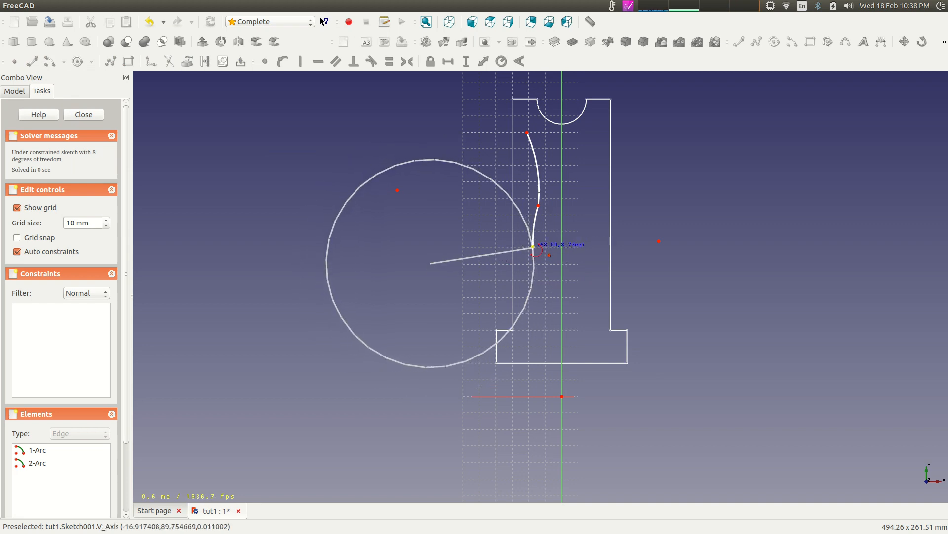
left_click(533, 247)
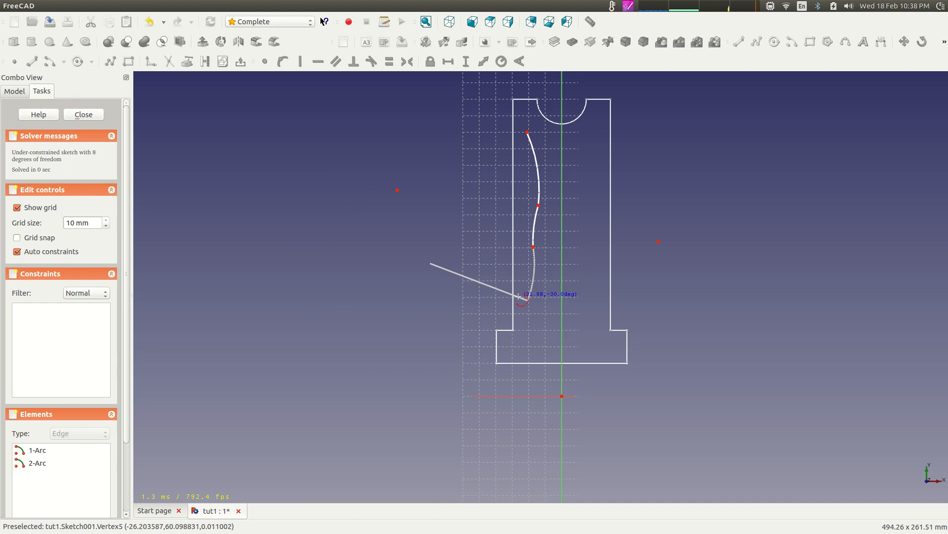
left_click(521, 297)
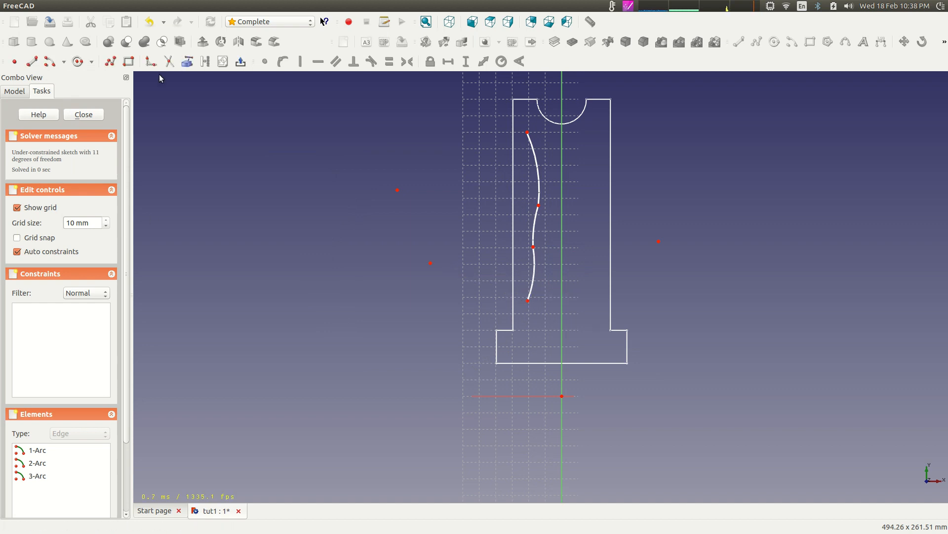
Step: Draw a large arc of about 88 mm radius from the third arc's lower end, sweeping left and up to the first arc's top height
left_click(83, 68)
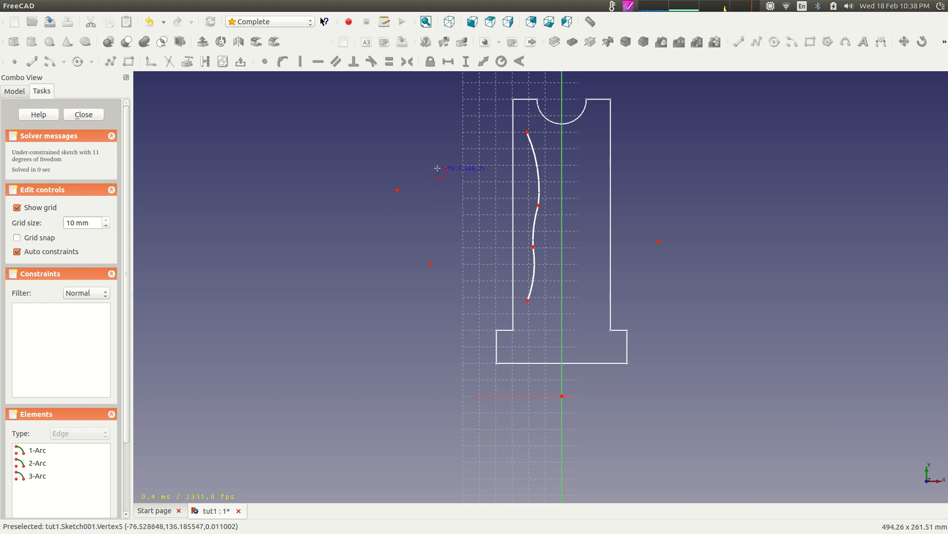
left_click(436, 188)
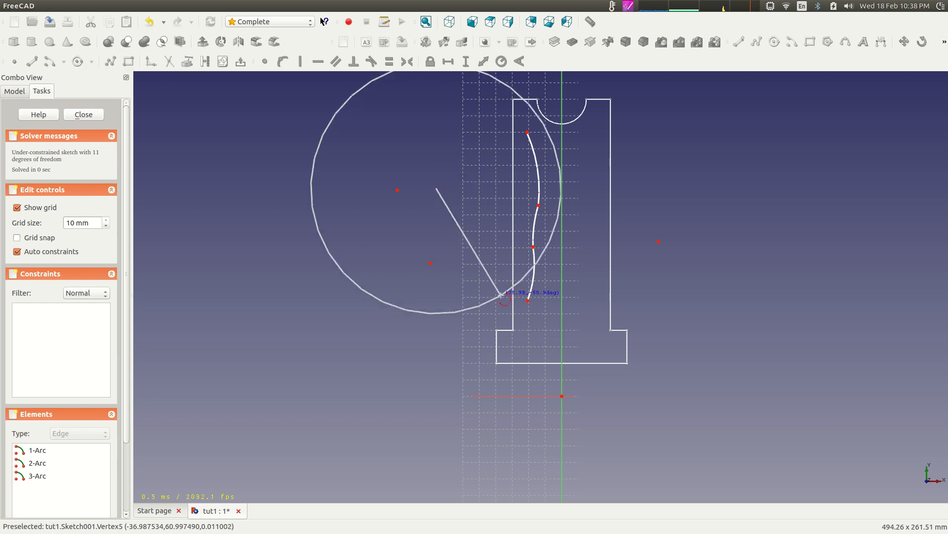
left_click(528, 301)
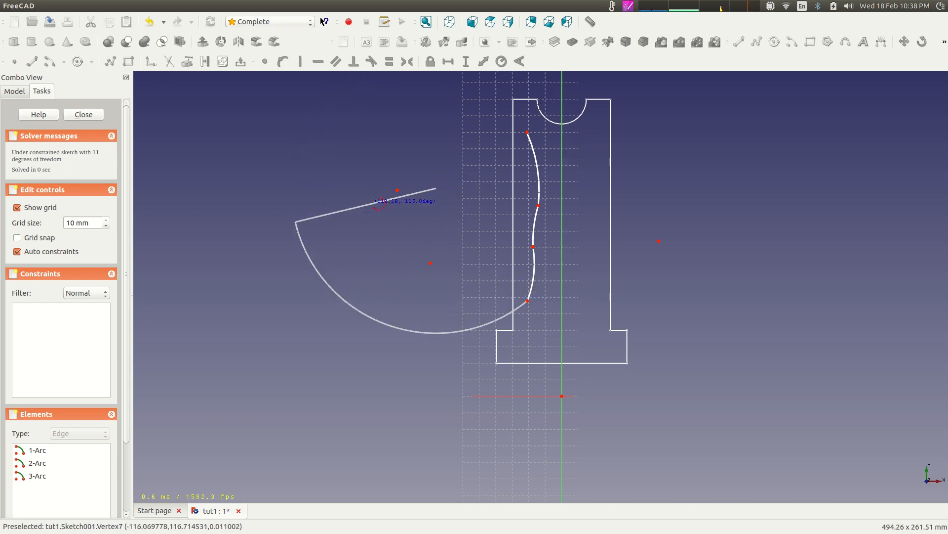
left_click(302, 131)
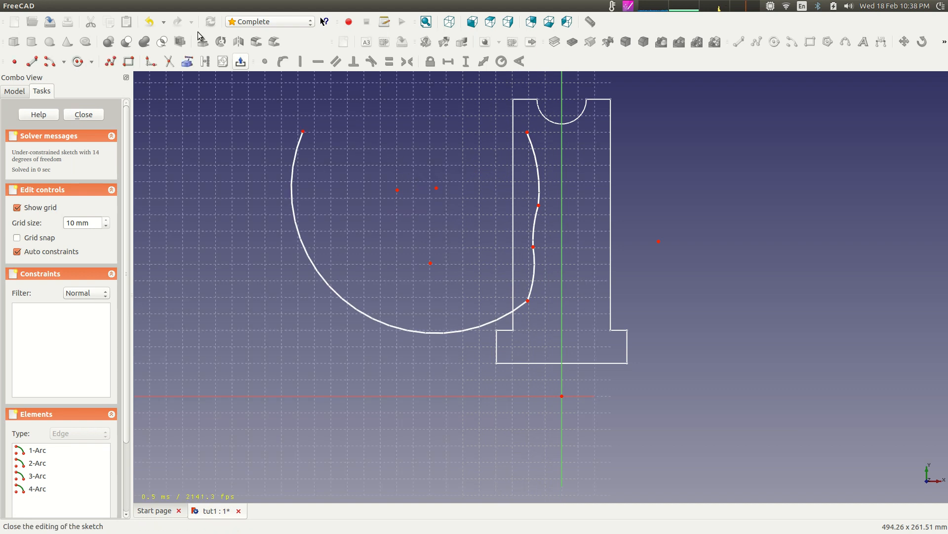
Step: Close the profile with a horizontal line from the large arc's upper end to the first arc's upper end
left_click(33, 63)
left_click(304, 131)
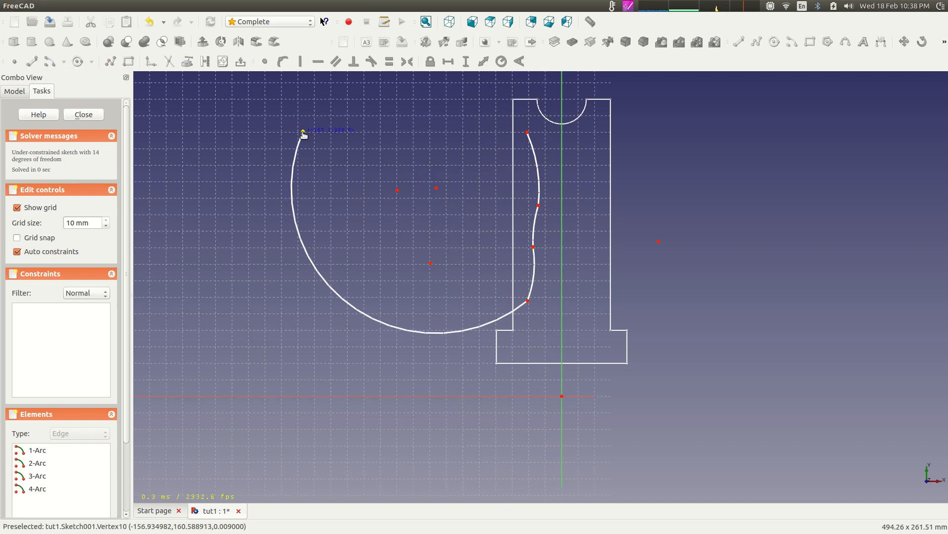
left_click(528, 132)
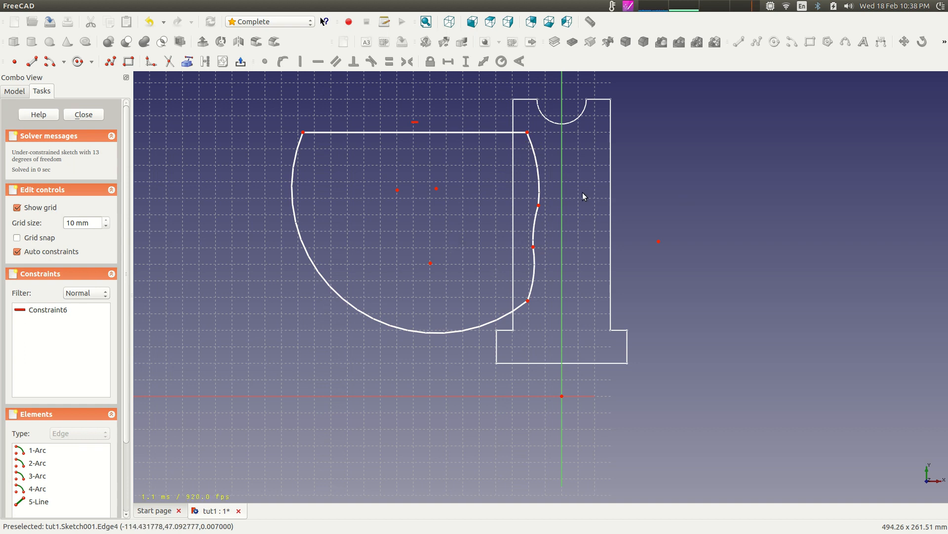
Step: Lock the centre points of all four arcs at their current positions relative to the origin
left_click(659, 242)
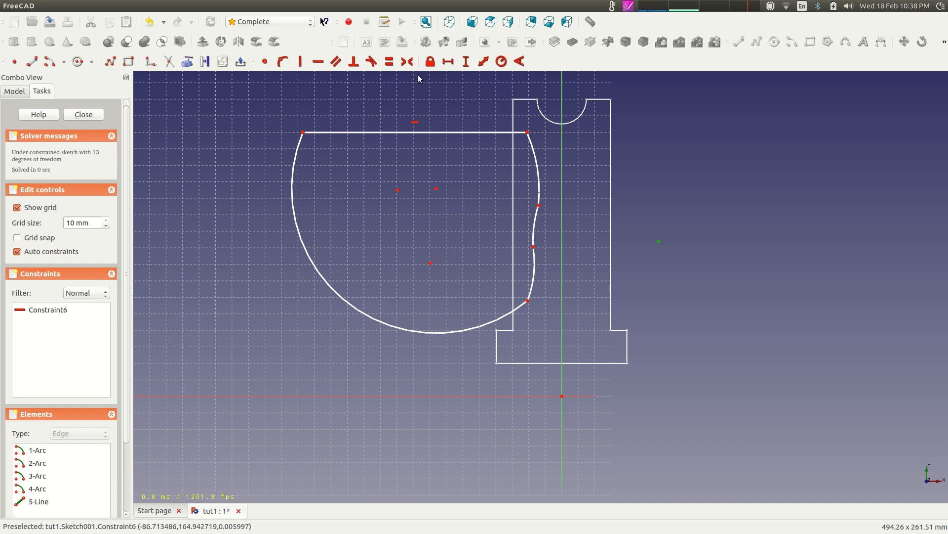
left_click(430, 61)
left_click(431, 263)
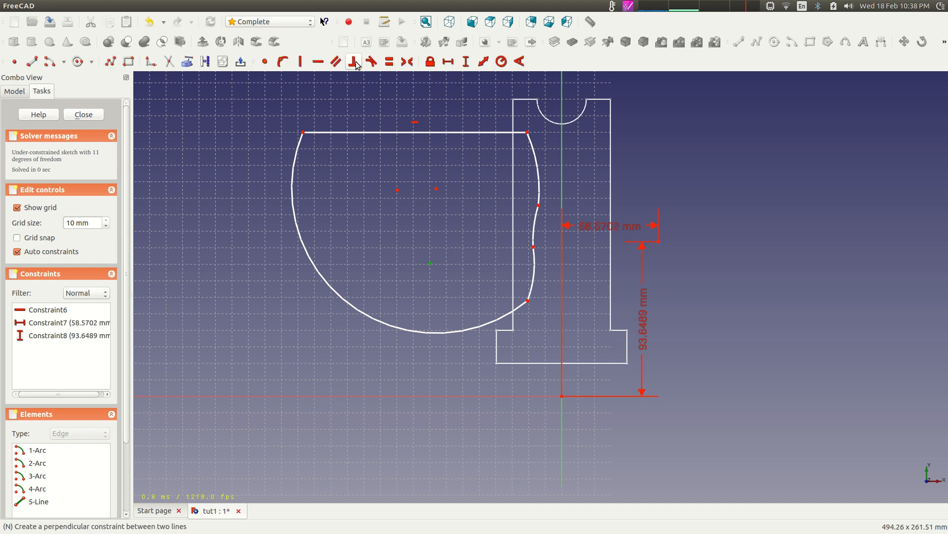
left_click(430, 61)
left_click(436, 188)
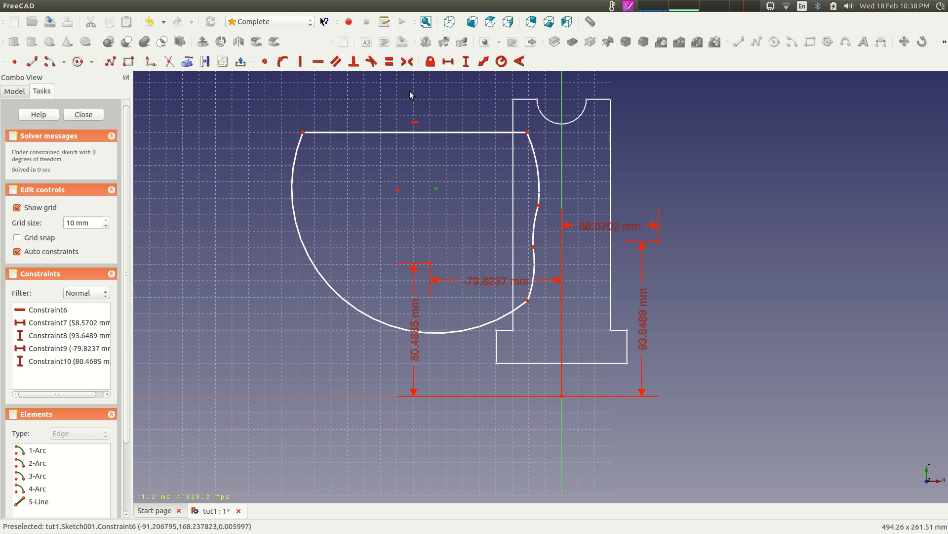
left_click(430, 61)
left_click(397, 190)
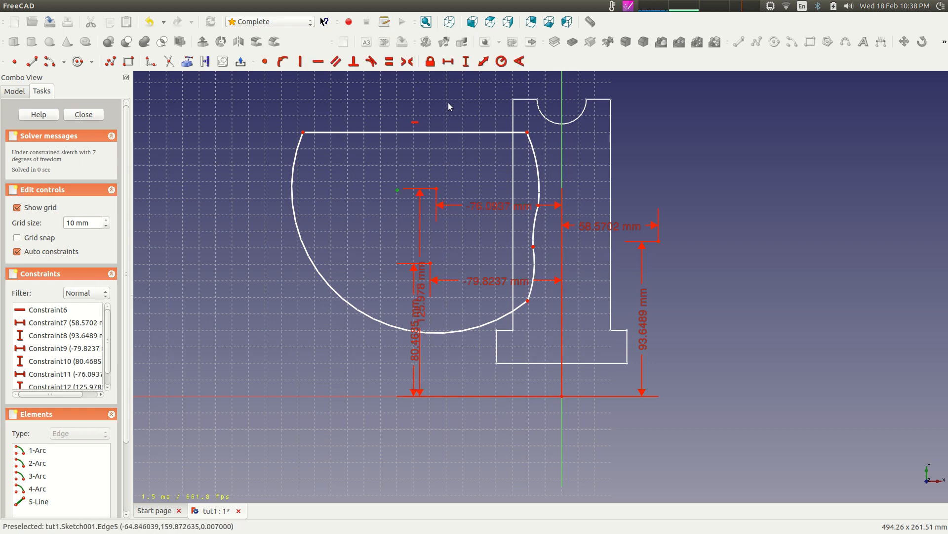
left_click(430, 61)
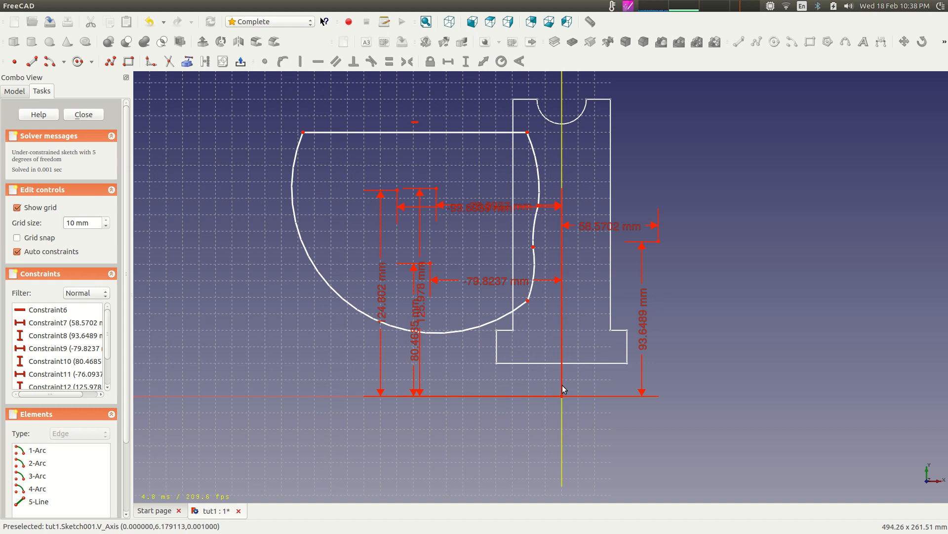
Step: Add a radius constraint to each of the four arcs, keeping their current sizes
left_click(310, 256)
left_click(502, 61)
left_click(507, 213)
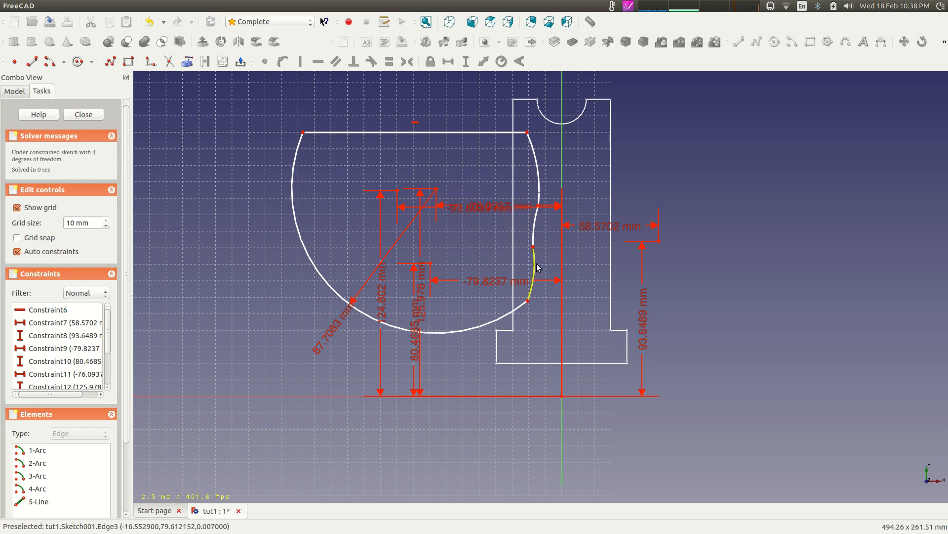
left_click(533, 269)
left_click(499, 63)
left_click(505, 213)
left_click(536, 226)
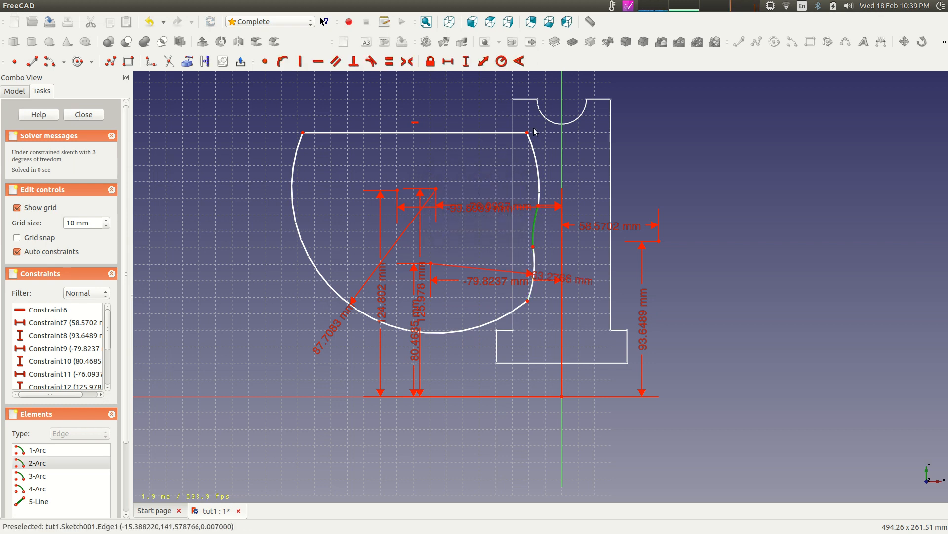
left_click(501, 61)
left_click(512, 216)
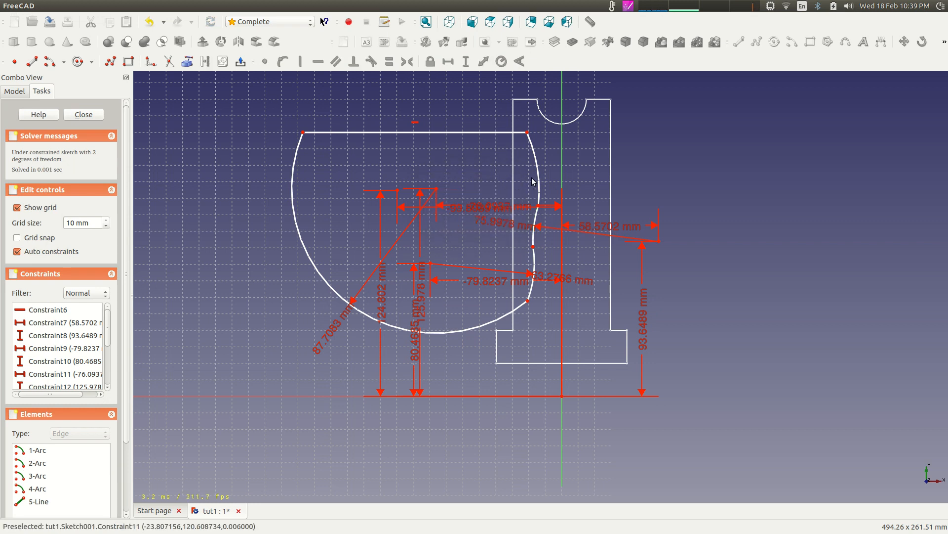
left_click(537, 172)
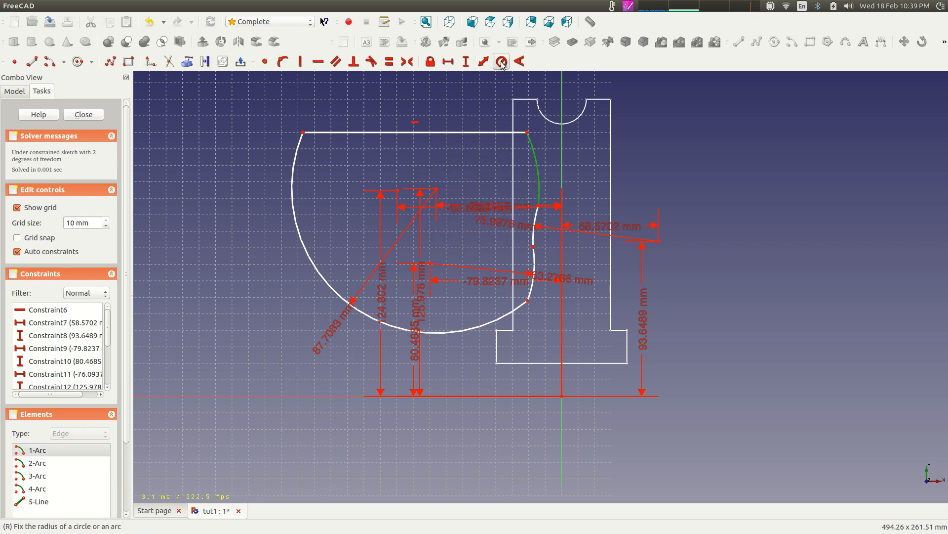
left_click(501, 61)
left_click(496, 215)
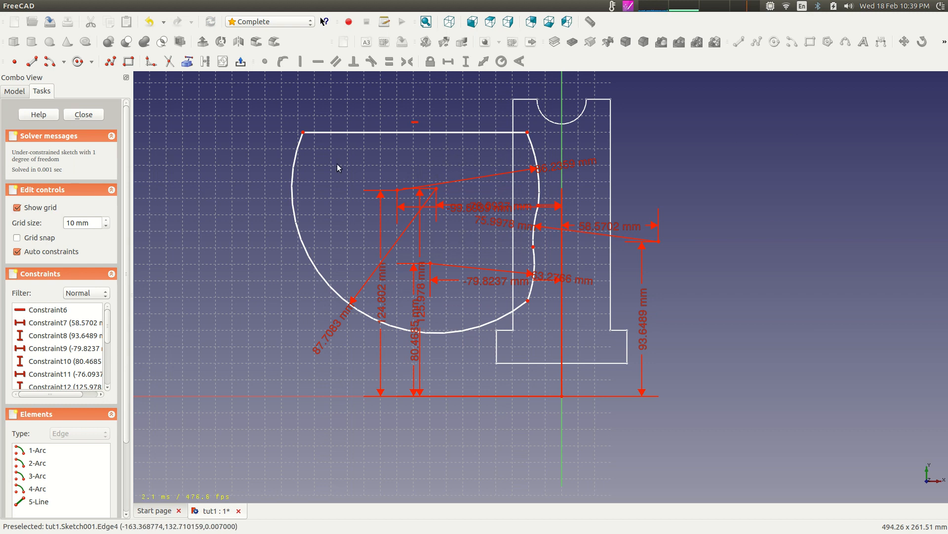
Step: Move the profile's top line slightly down, fix its length at 138.265 mm and close the sketch
left_click_drag(413, 133, 408, 137)
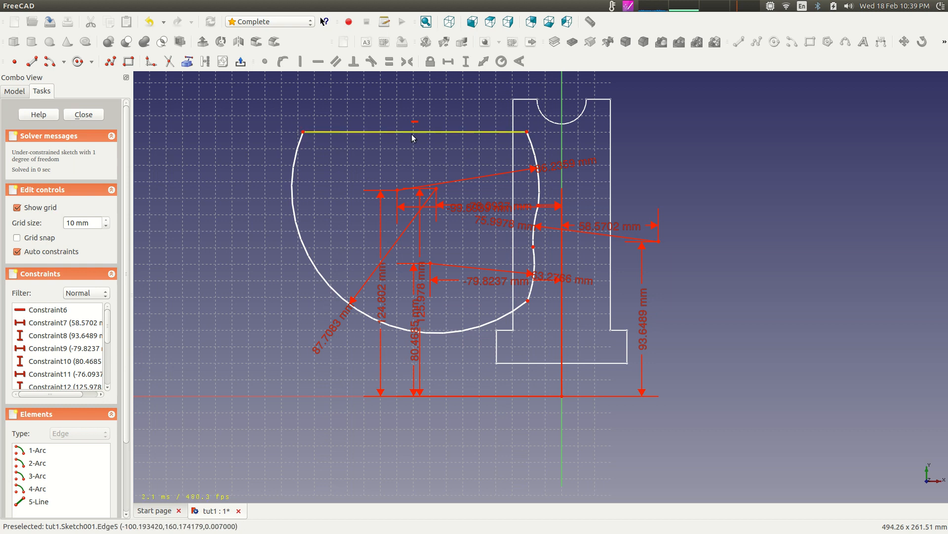
mouse_move(377, 137)
left_mouse_down()
mouse_move(404, 134)
mouse_move(408, 121)
mouse_move(426, 146)
mouse_move(420, 137)
left_mouse_up()
left_click(484, 61)
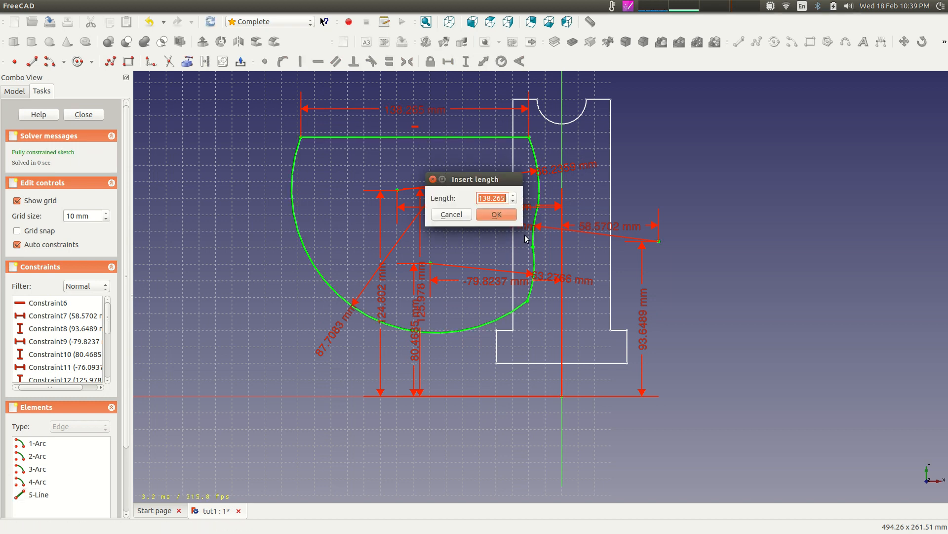
left_click(497, 213)
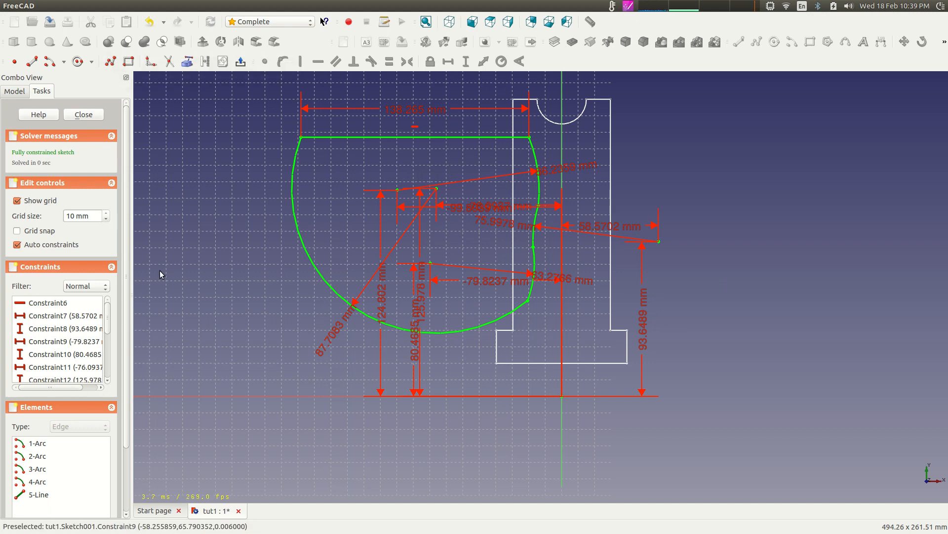
left_click(81, 115)
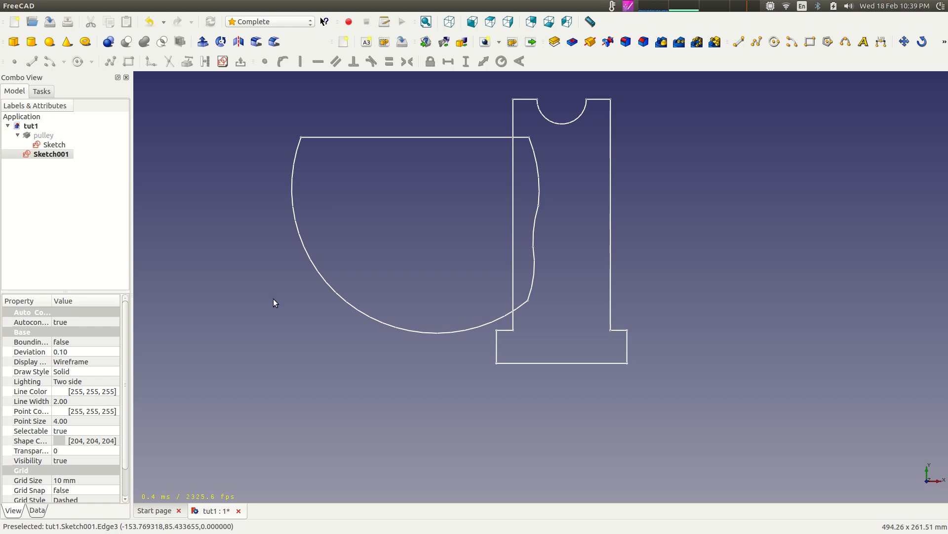
Step: Hide the pulley's source sketch and show the pulley solid together with the new profile in an angled view
left_click(52, 145)
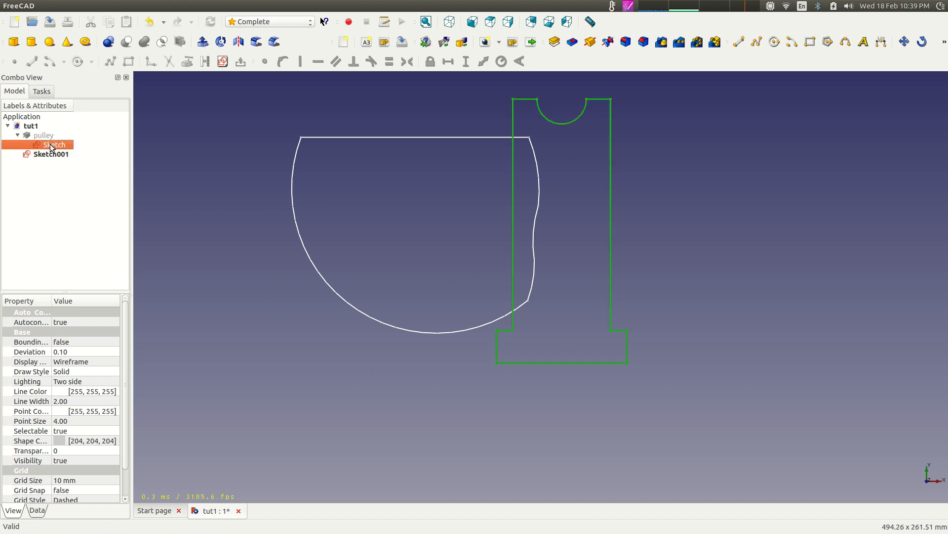
key("space")
left_click(40, 136)
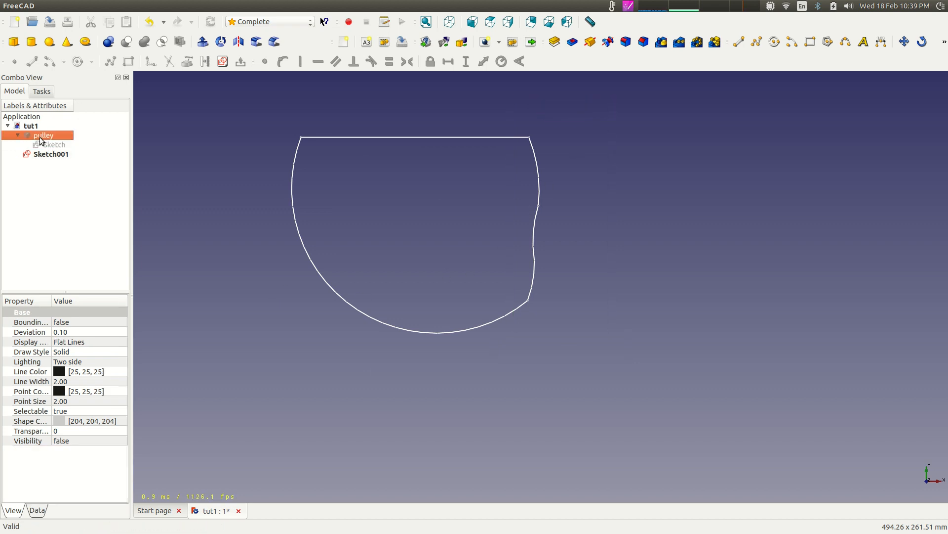
key("space")
middle_click_drag(249, 283, 339, 285)
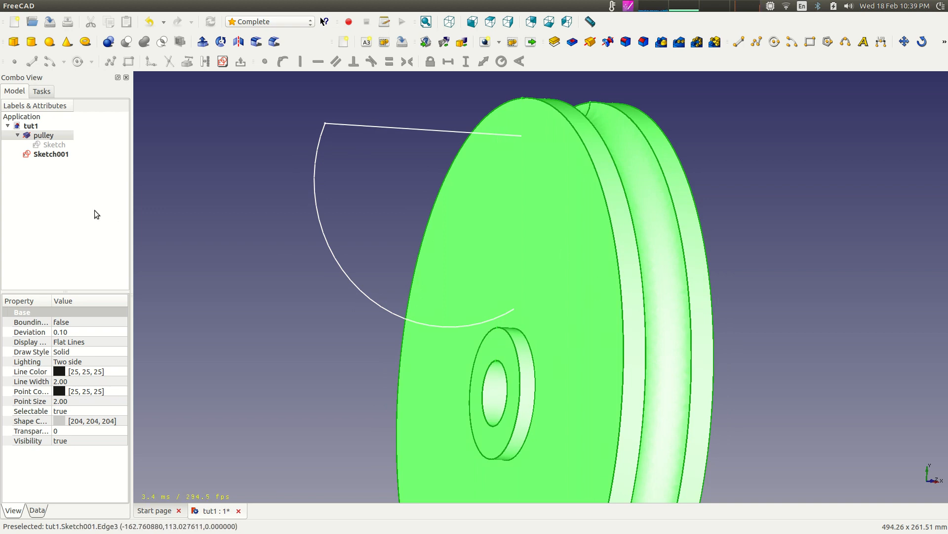
Step: Hide the pulley solid so that only the new profile is displayed
left_click(92, 198)
left_click(57, 134)
key("space")
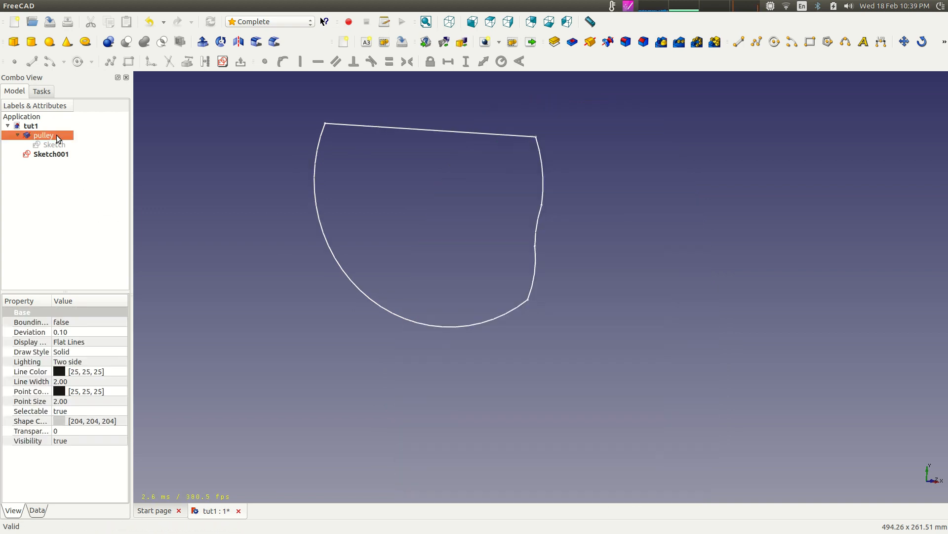
Step: Revolve the arc-based profile Sketch001 by 360° about the horizontal sketch axis
left_click(43, 154)
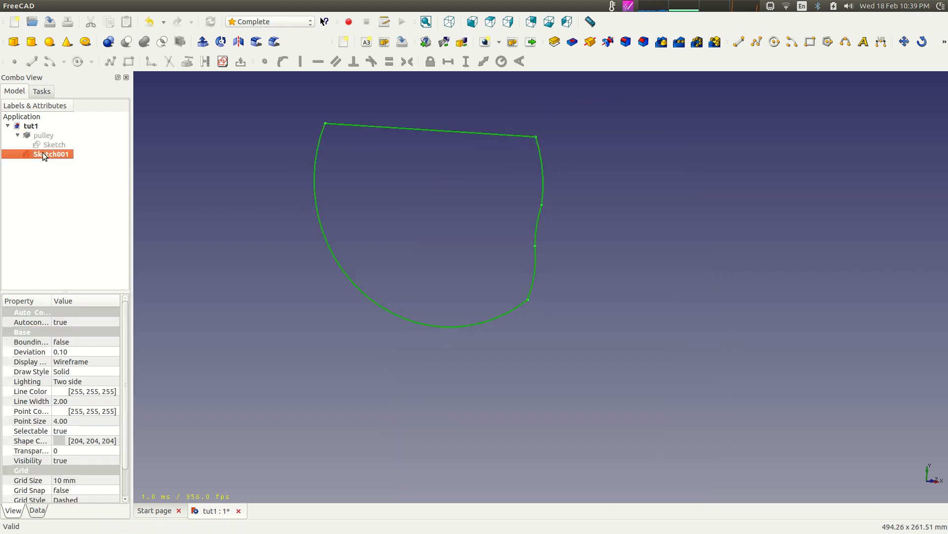
left_click(590, 41)
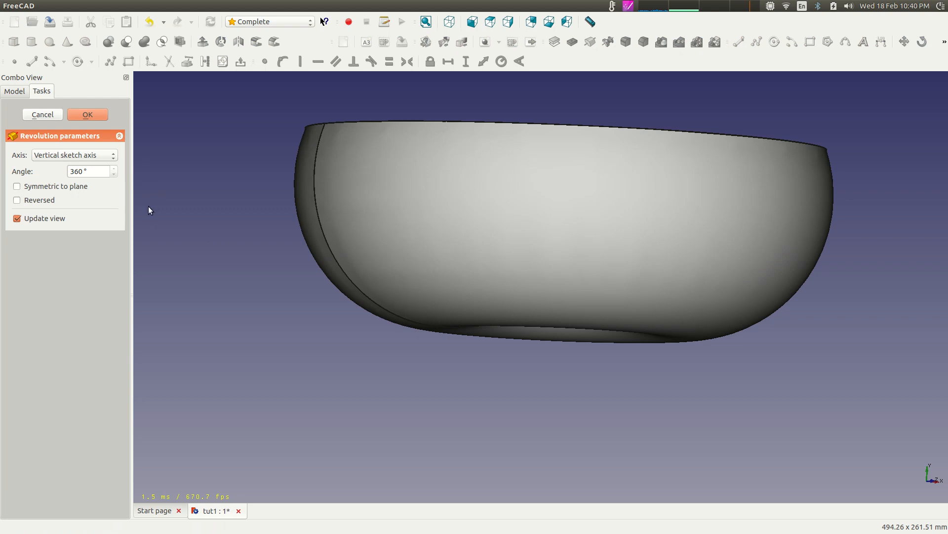
middle_click_drag(169, 170, 225, 190)
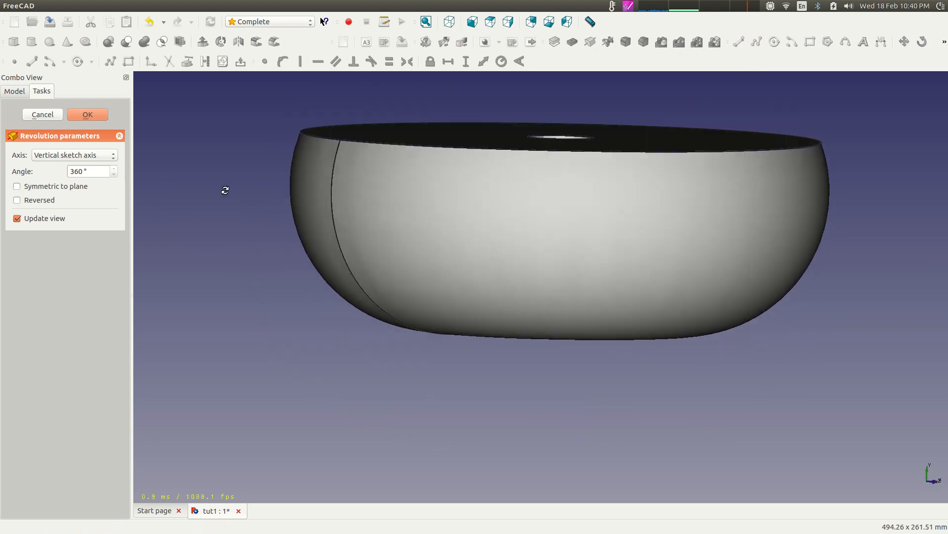
left_click(114, 157)
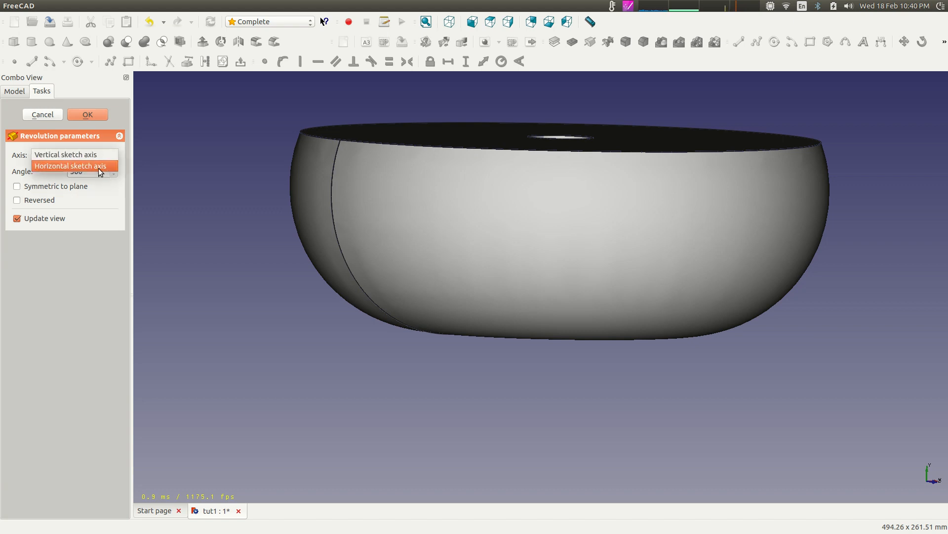
left_click(99, 167)
middle_click_drag(691, 307, 544, 342)
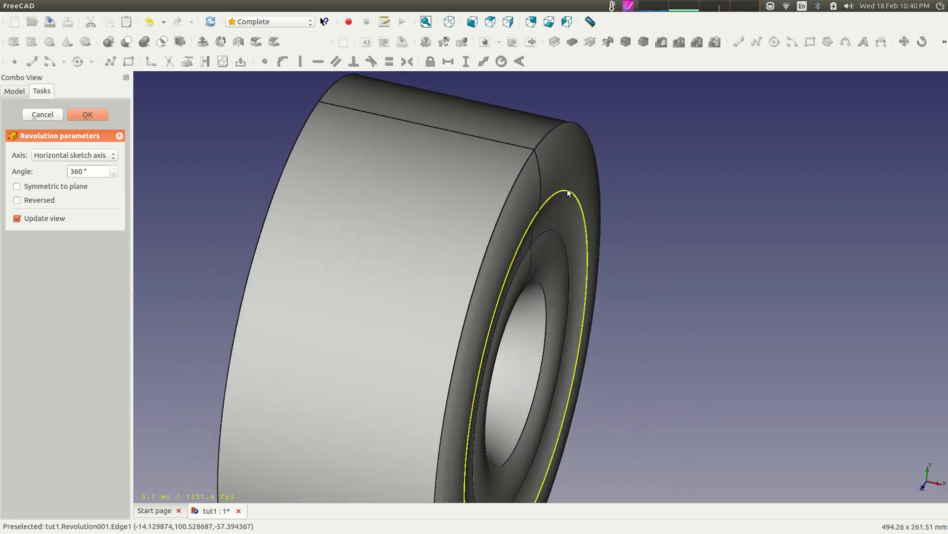
left_click(88, 116)
Step: Show the pulley together with the new revolved solid and view both from the hollowed end
left_click(44, 136)
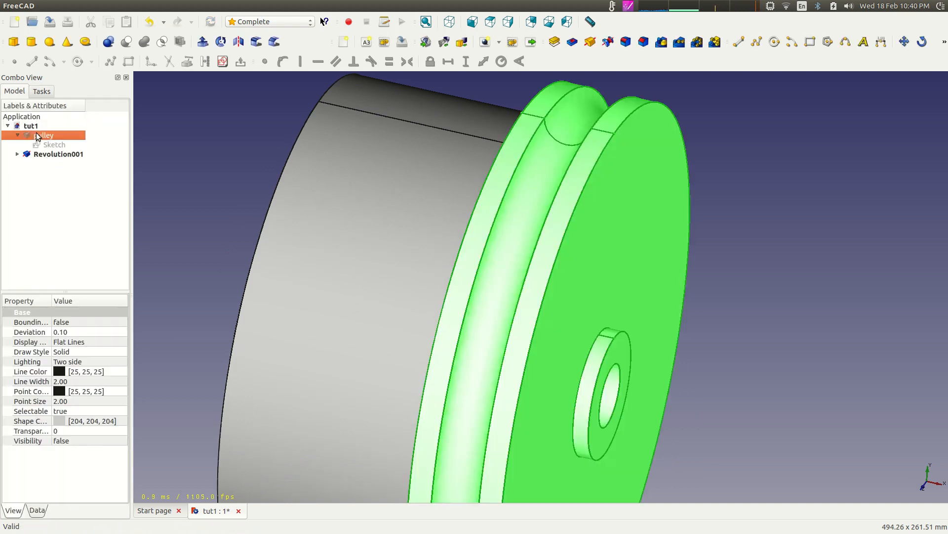
middle_click_drag(190, 156, 326, 207)
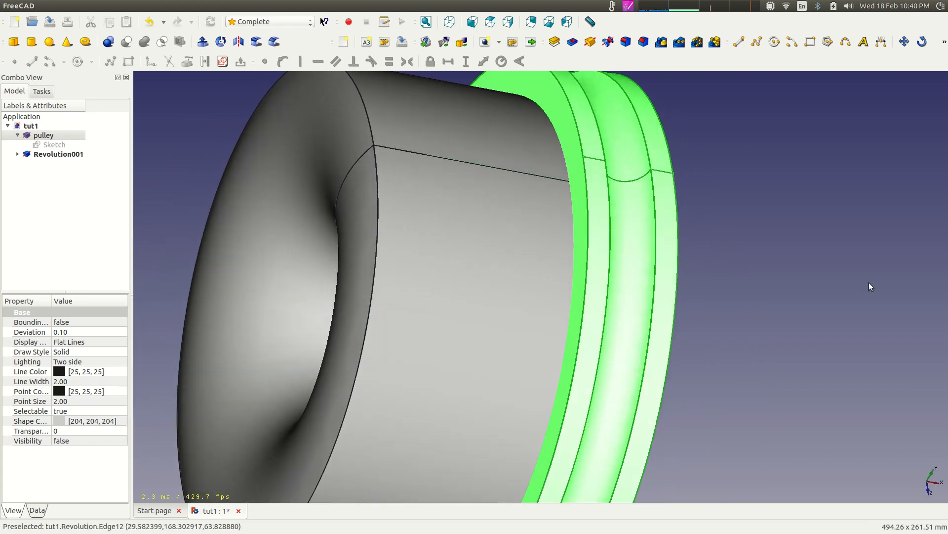
left_click(810, 277)
scroll(810, 278, "up", 2)
scroll(810, 278, "down", 4)
scroll(638, 425, "down", 1)
scroll(638, 425, "up", 1)
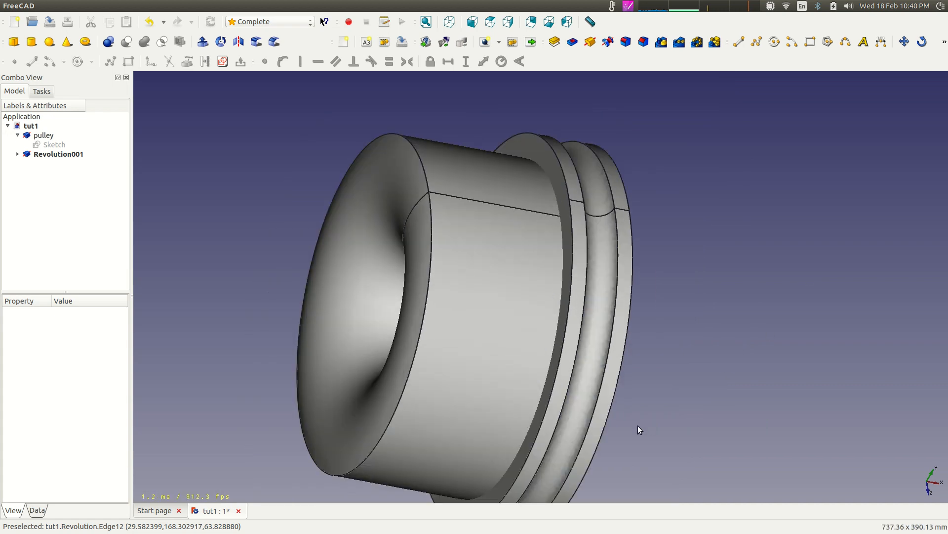
middle_click_drag(635, 418, 583, 197)
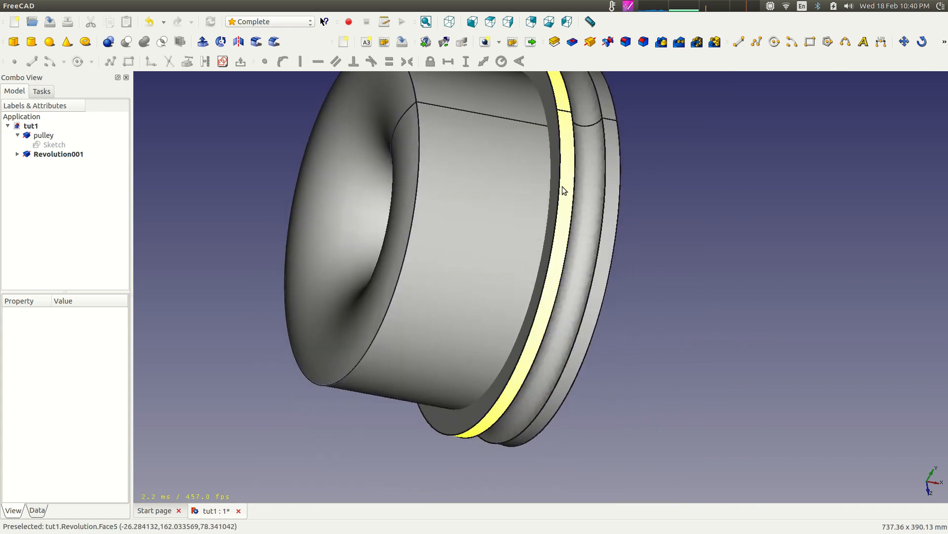
Step: Highlight the pulley and Revolution001 in turn to compare the two overlapping solids
left_click(42, 135)
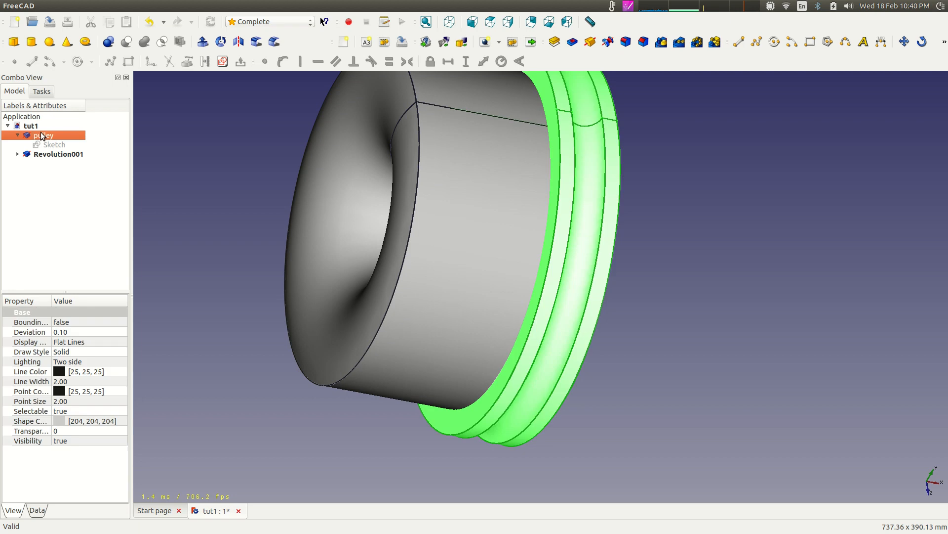
left_click(57, 154)
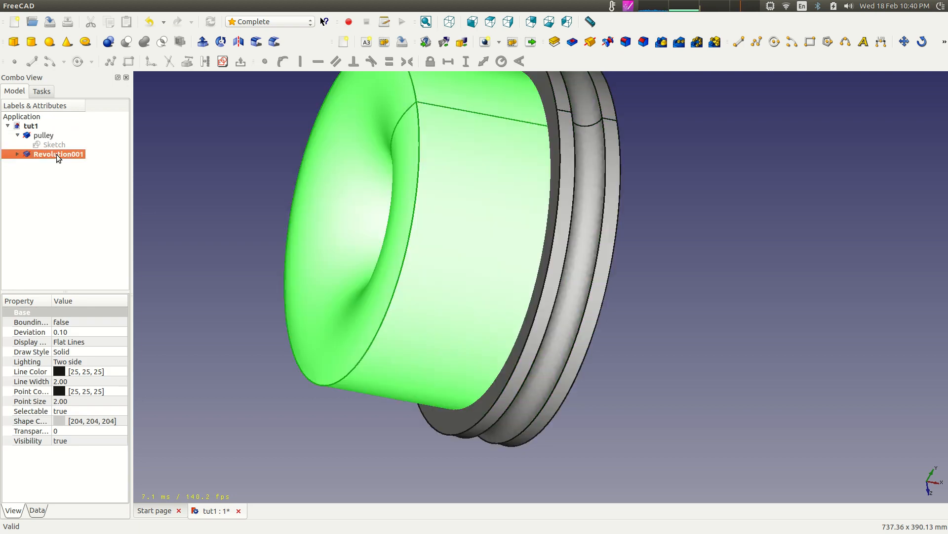
left_click(51, 137)
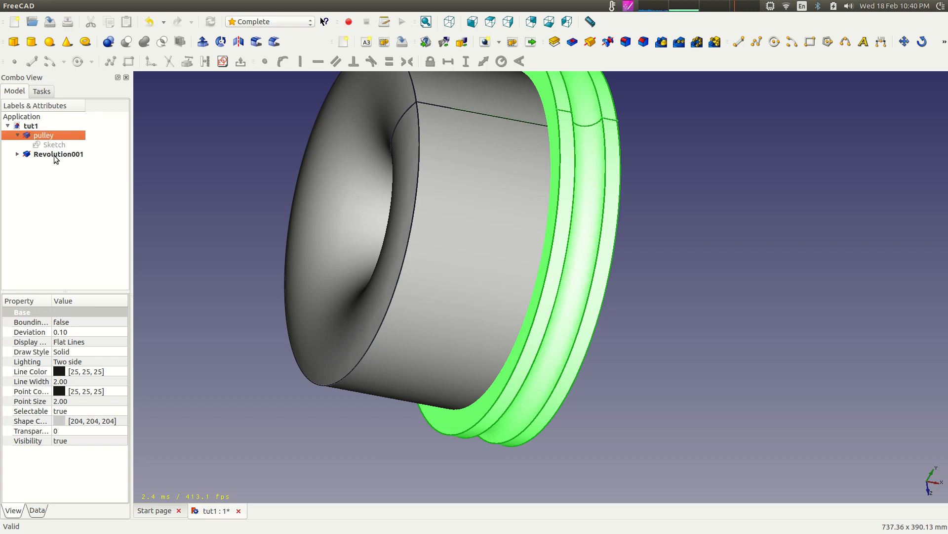
left_click(53, 154)
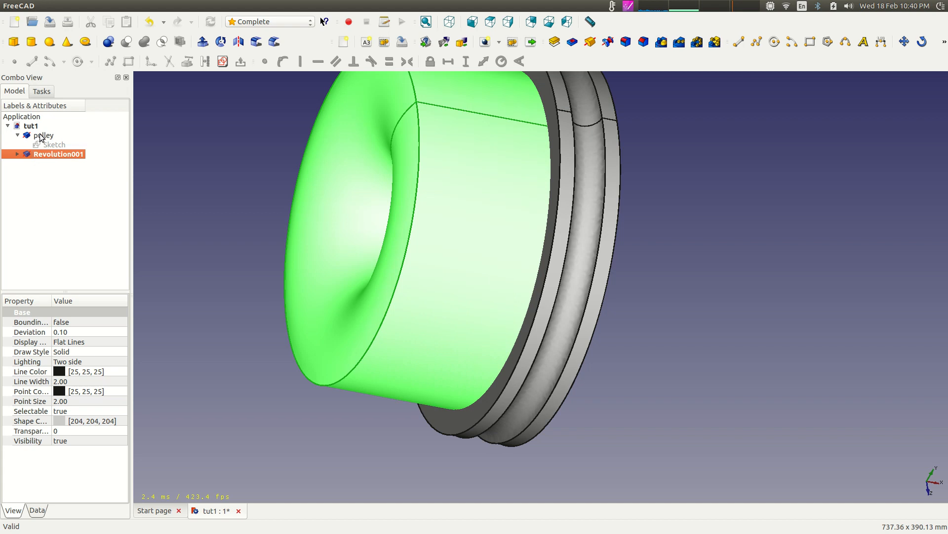
left_click(87, 215)
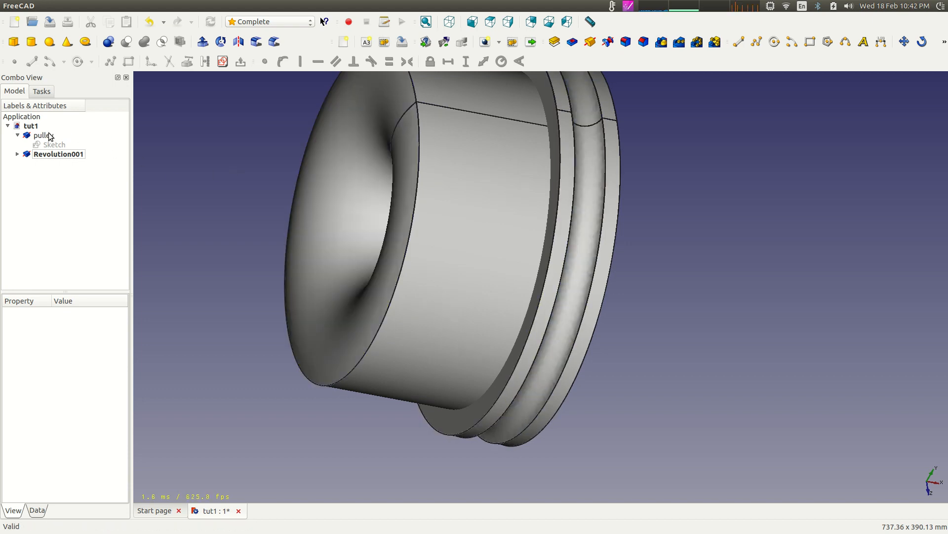
Step: Cut Revolution001 out of the pulley with a Boolean difference and inspect the recessed face
left_click(50, 135)
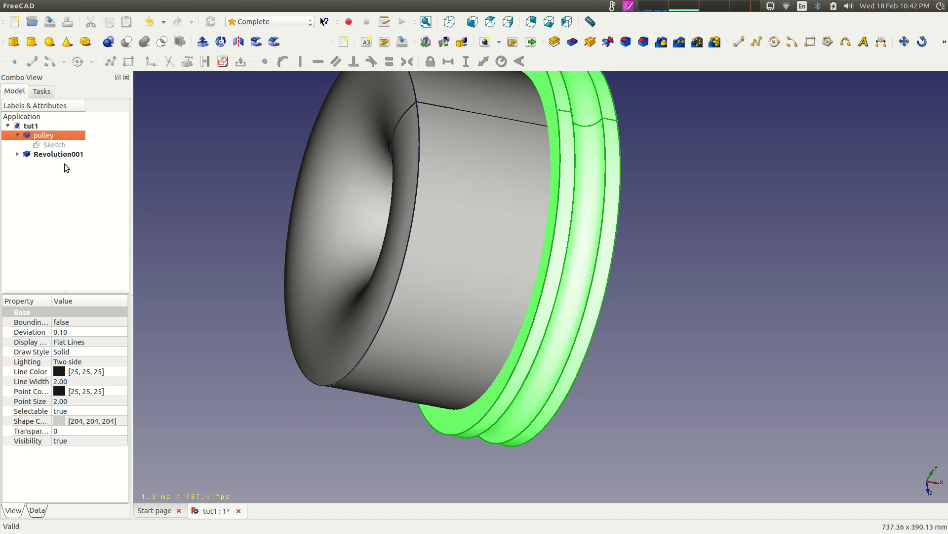
left_click(63, 153, "ctrl")
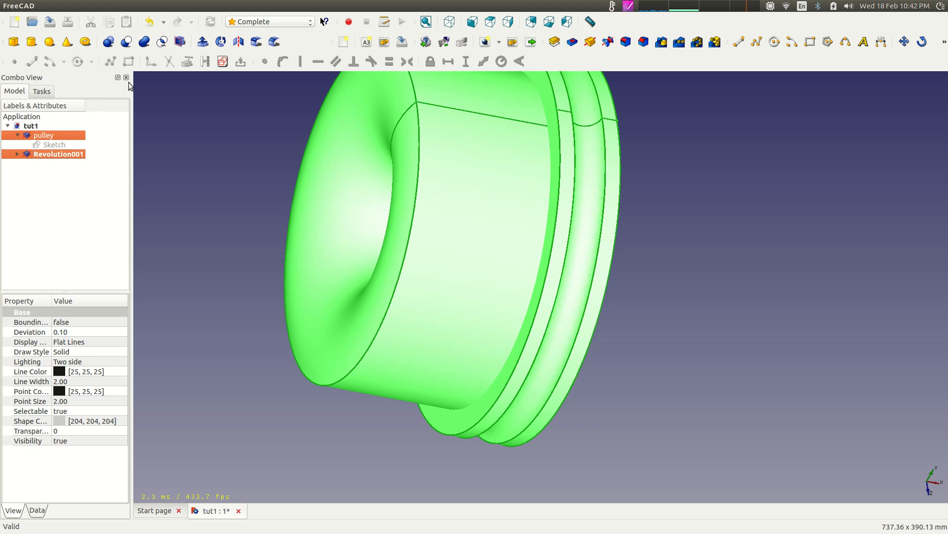
left_click(126, 42)
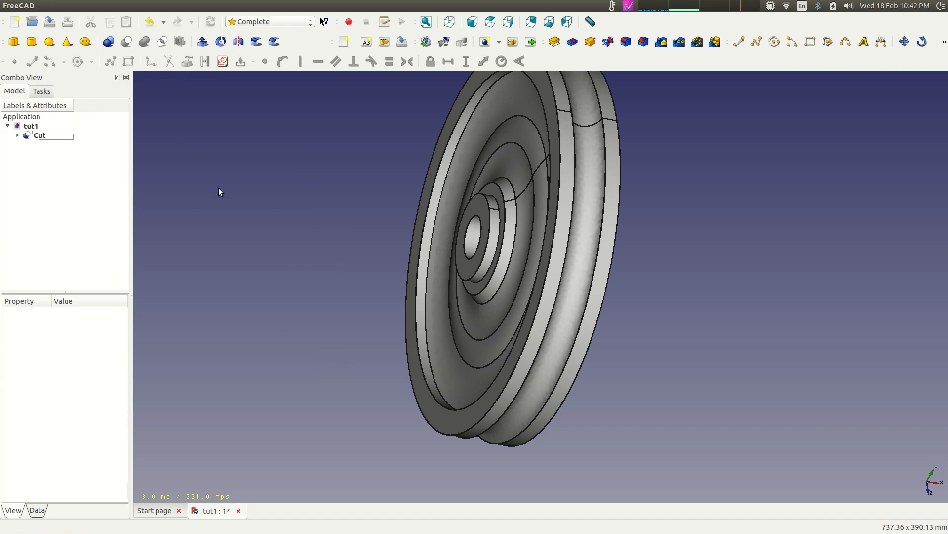
middle_click_drag(218, 188, 545, 307)
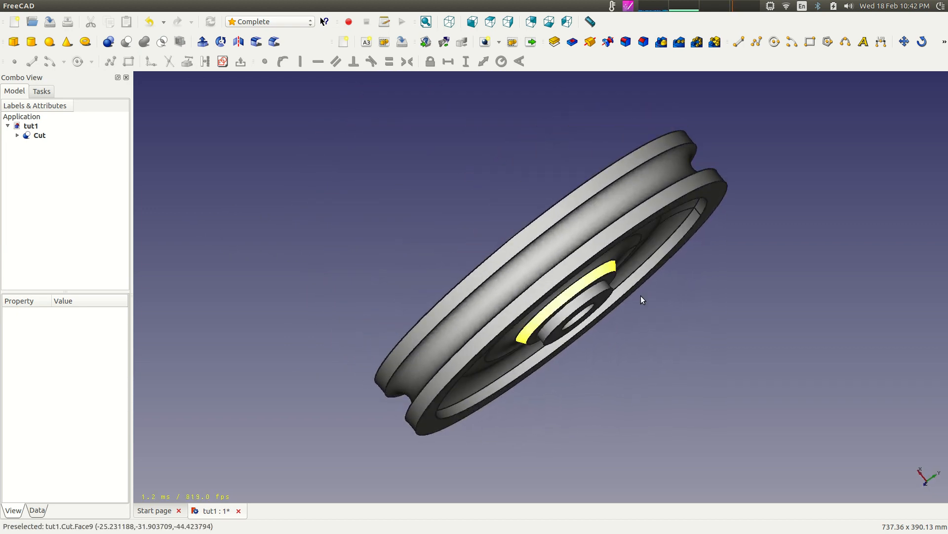
scroll(793, 265, "up", 5)
scroll(808, 312, "down", 4)
middle_click_drag(809, 312, 754, 262)
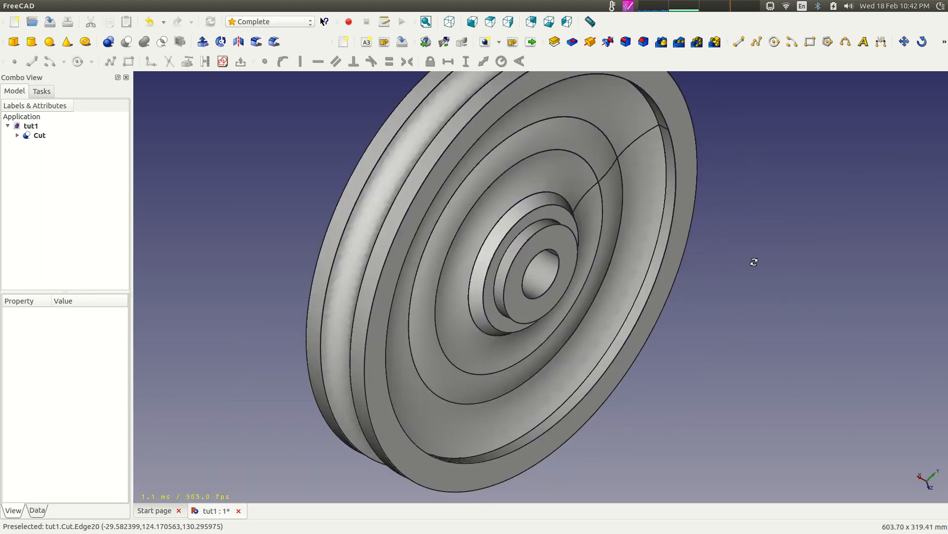
Step: Change the draw style to Shaded so the model has no edge lines, and inspect it from several sides
left_click(79, 6)
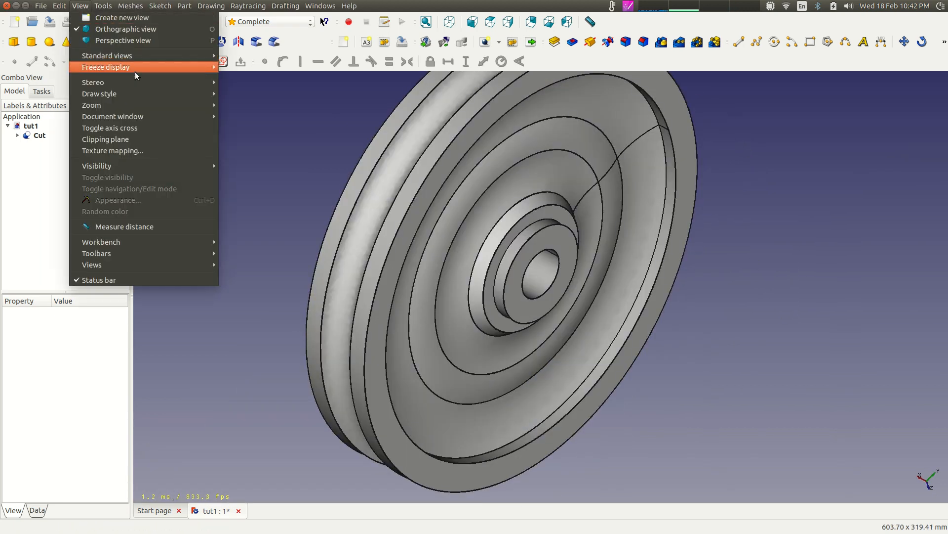
mouse_move(154, 95)
left_click(265, 118)
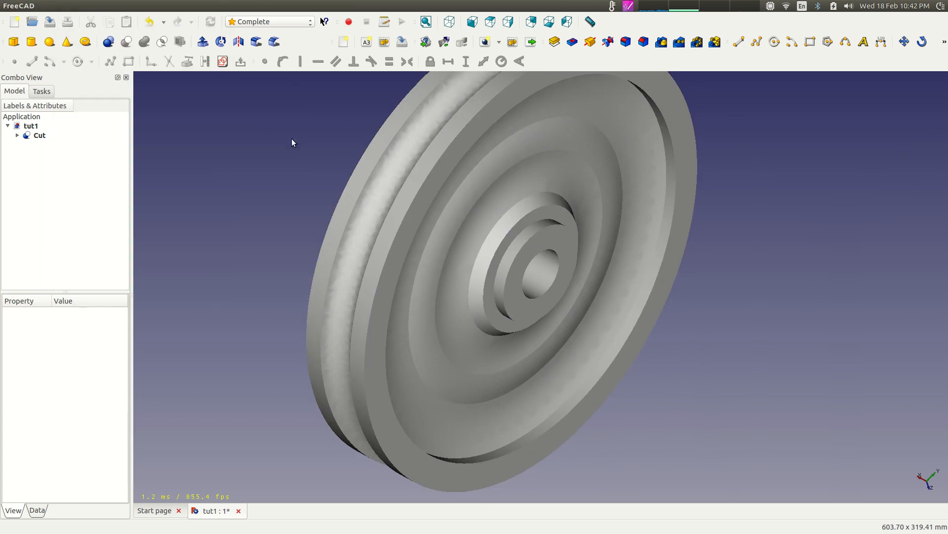
middle_click_drag(281, 129, 473, 317)
mouse_move(666, 401)
middle_mouse_down()
mouse_move(647, 389)
mouse_move(621, 318)
mouse_move(567, 246)
mouse_move(542, 259)
mouse_move(521, 297)
mouse_move(686, 356)
mouse_move(728, 410)
mouse_move(647, 406)
mouse_move(711, 417)
mouse_move(701, 395)
mouse_move(599, 335)
mouse_move(425, 277)
mouse_move(326, 316)
mouse_move(669, 354)
mouse_move(693, 417)
mouse_move(470, 385)
mouse_move(324, 343)
mouse_move(403, 354)
mouse_move(357, 326)
middle_mouse_up()
scroll(358, 326, "up", 3)
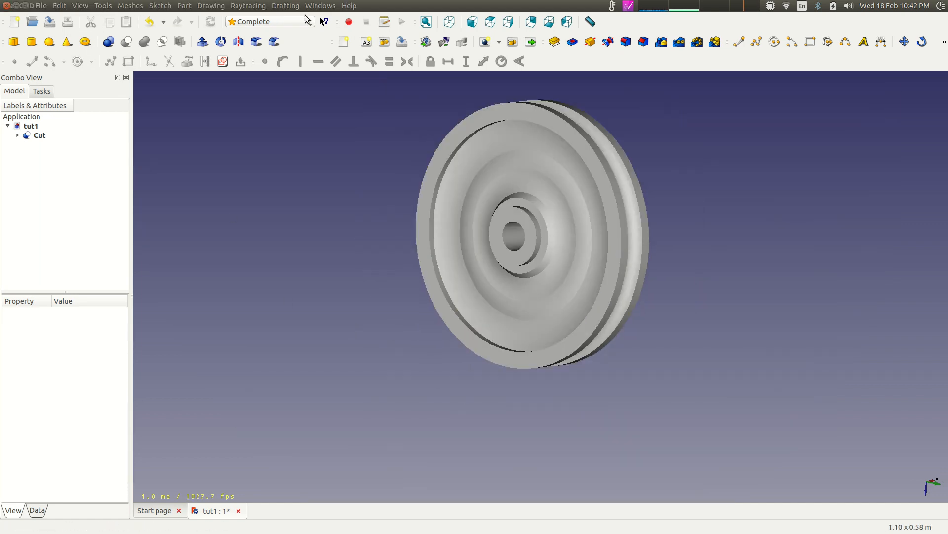
Step: Undo the Boolean cut while keeping the second revolution, and show the pulley alongside it
left_click(150, 22)
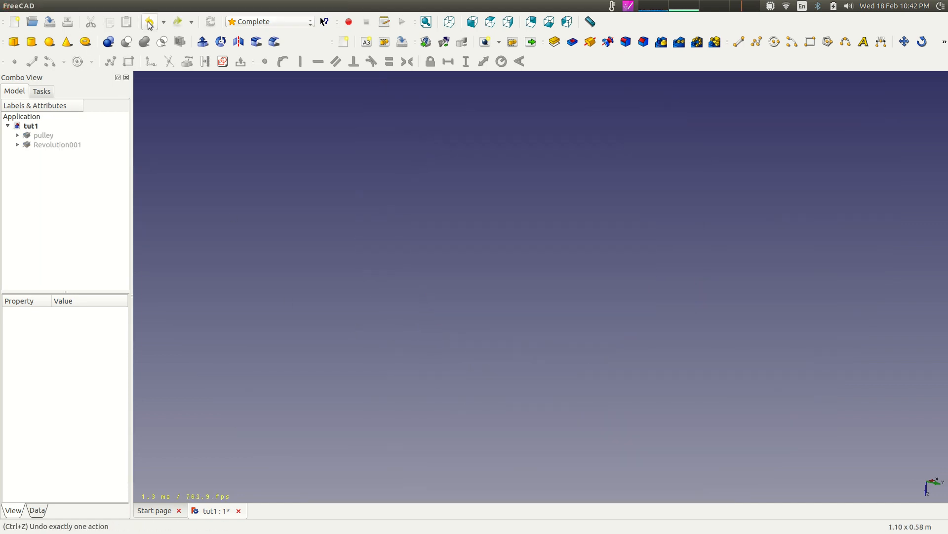
left_click(150, 22)
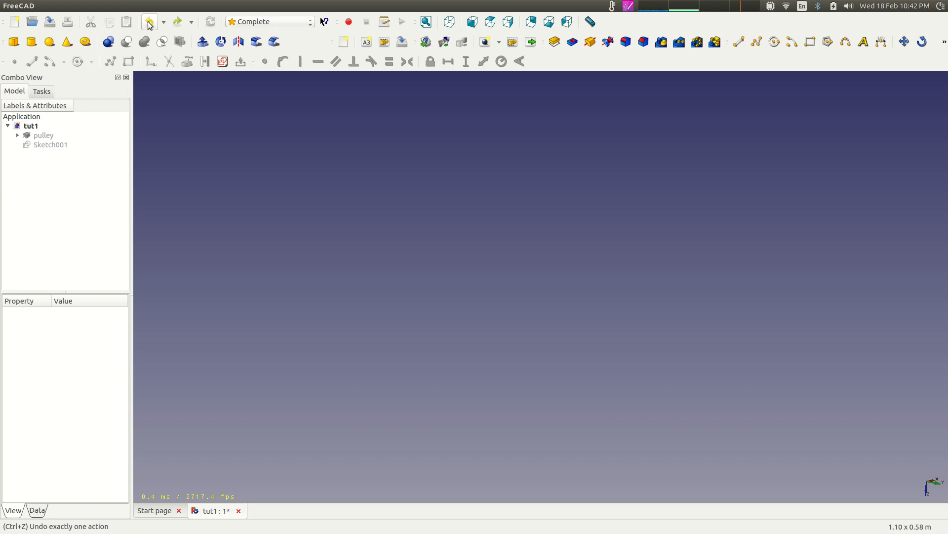
left_click(176, 22)
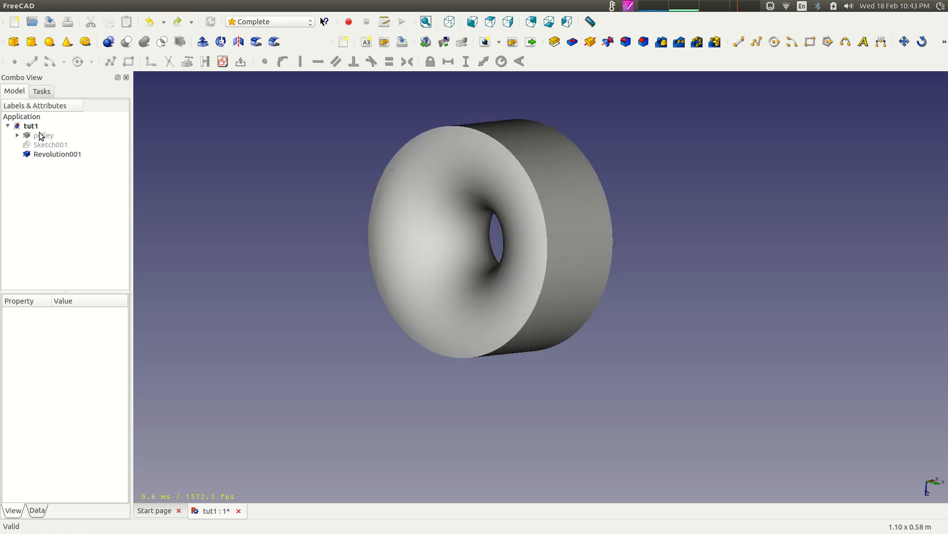
left_click(40, 136)
key("space")
left_click(717, 263)
middle_click_drag(712, 262, 698, 299)
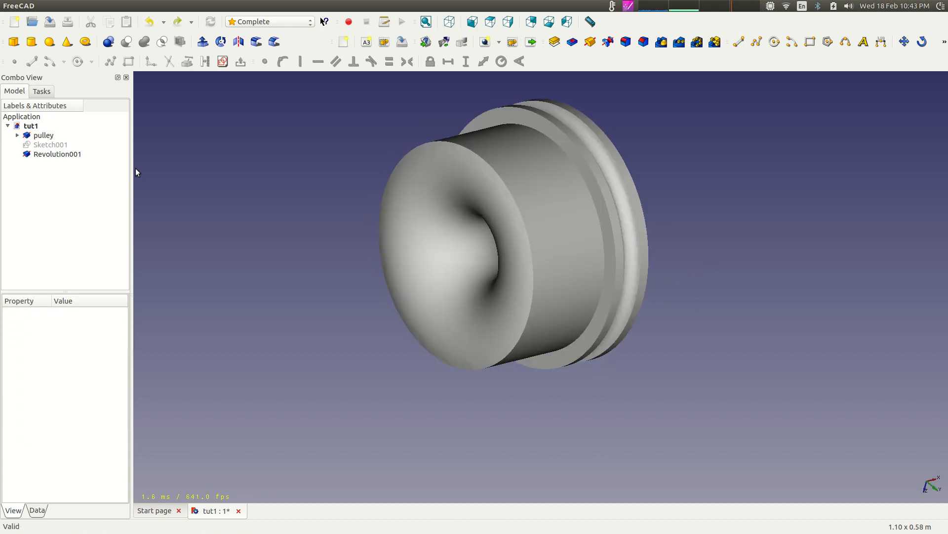
Step: Hide Revolution001 to view the pulley alone
left_click(72, 154)
key("space")
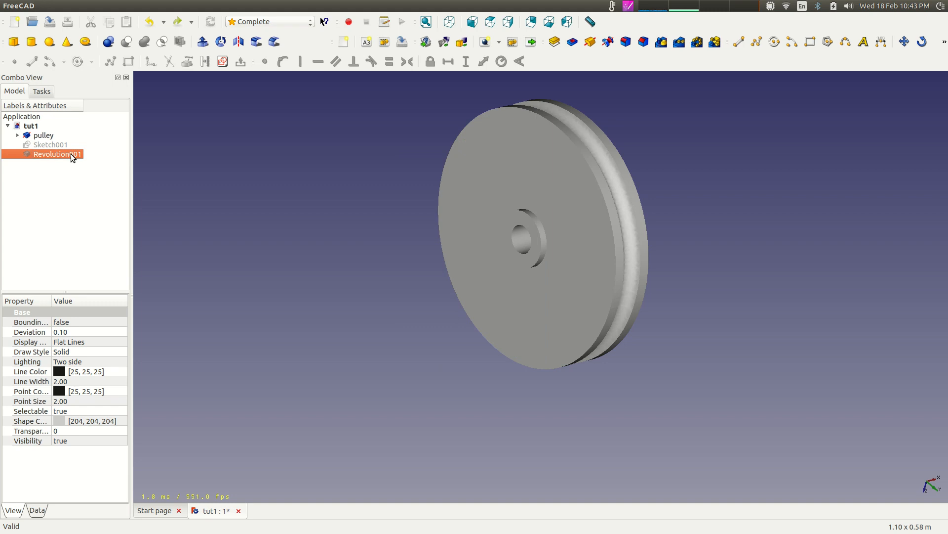
mouse_move(260, 176)
left_mouse_down()
mouse_move(290, 173)
mouse_move(280, 163)
mouse_move(252, 173)
left_mouse_up()
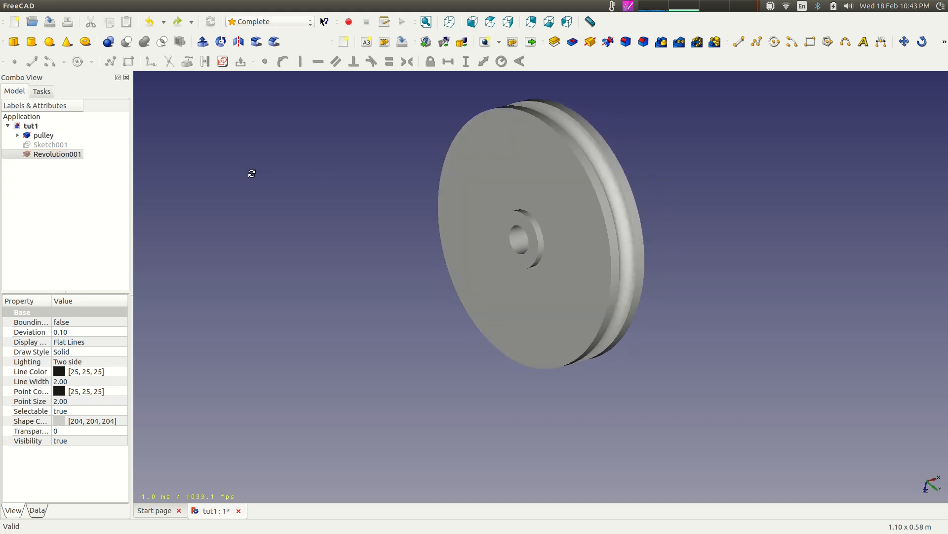
Step: Hide the pulley and show only Revolution001, viewed up close from its contoured end
left_click(44, 135)
key("space")
left_click(57, 154)
key("space")
left_click_drag(669, 174, 515, 296)
left_click(627, 238)
scroll(627, 237, "up", 4)
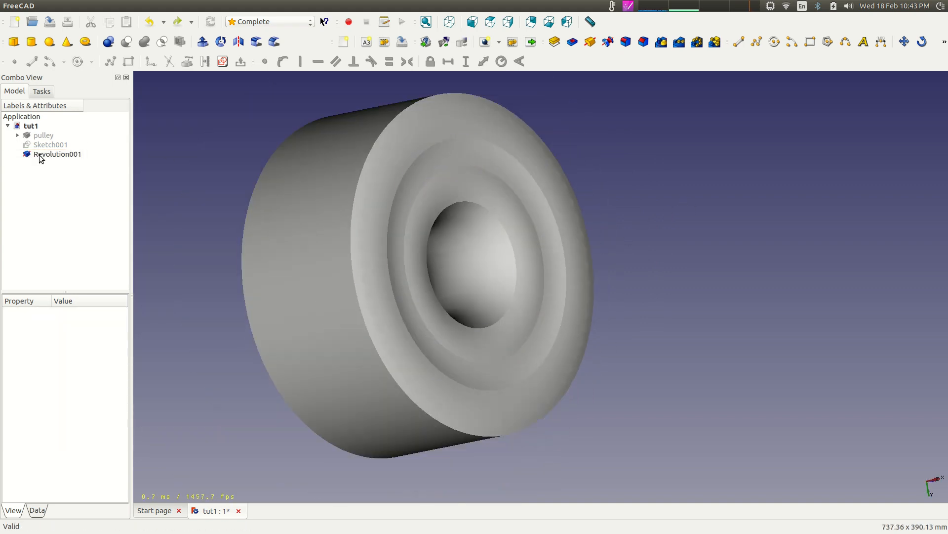
Step: Show the pulley again with Revolution001 and turn the view to the hollowed end
left_click(46, 136)
key("space")
left_click(81, 188)
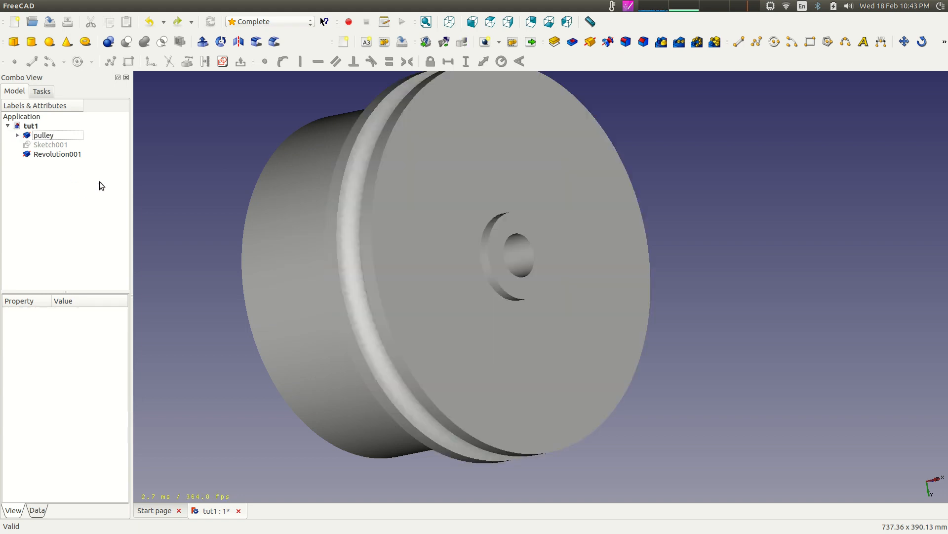
left_click_drag(173, 176, 420, 246)
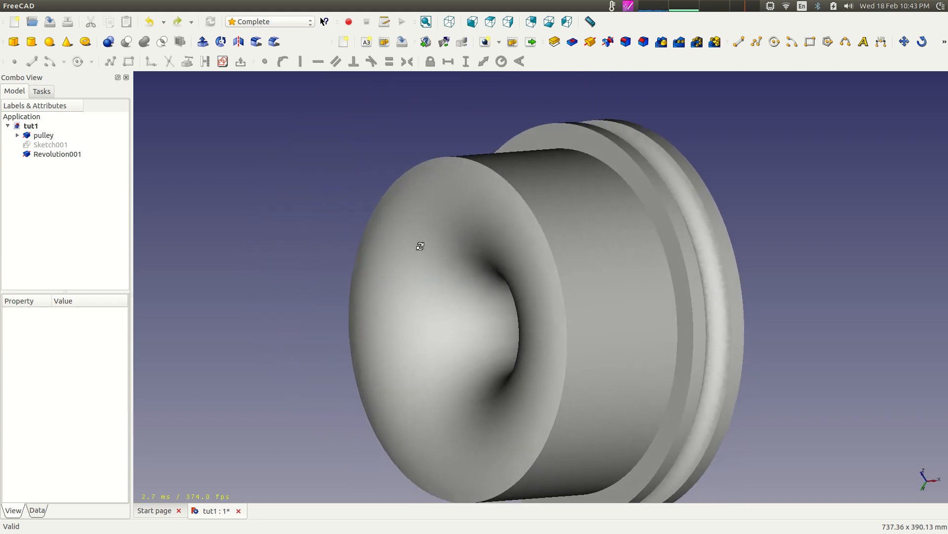
Step: Try cutting Revolution001 from the pulley once more, view the whole result, and undo the cut
left_click(38, 136)
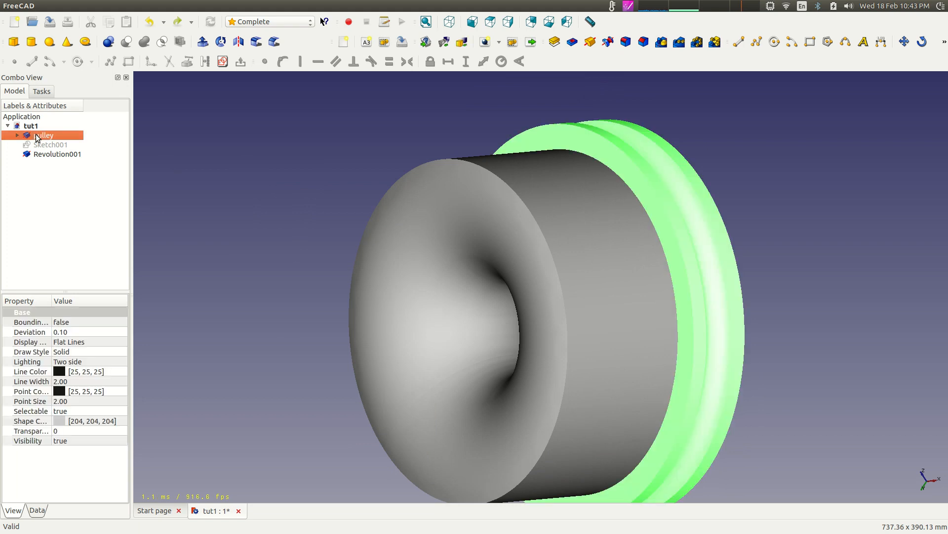
left_click(52, 155, "ctrl")
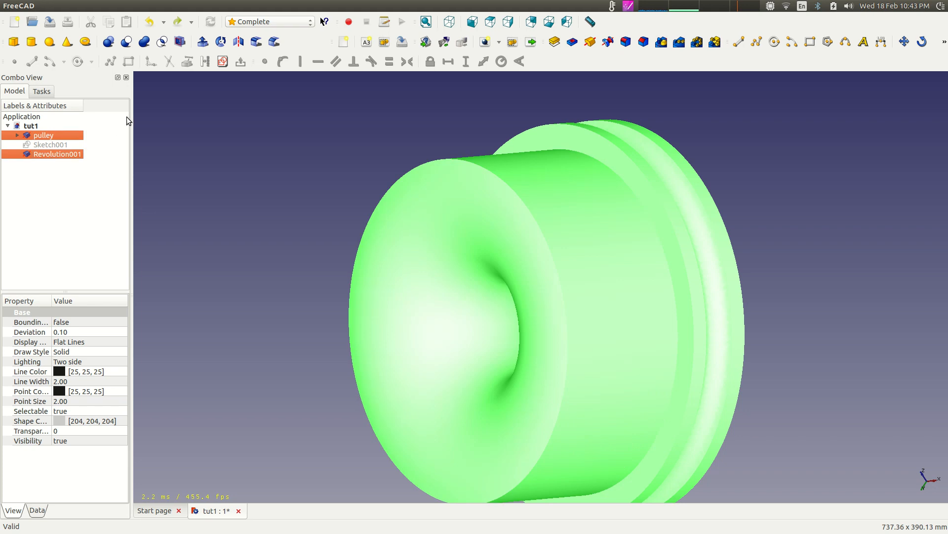
left_click(126, 43)
scroll(614, 246, "down", 2)
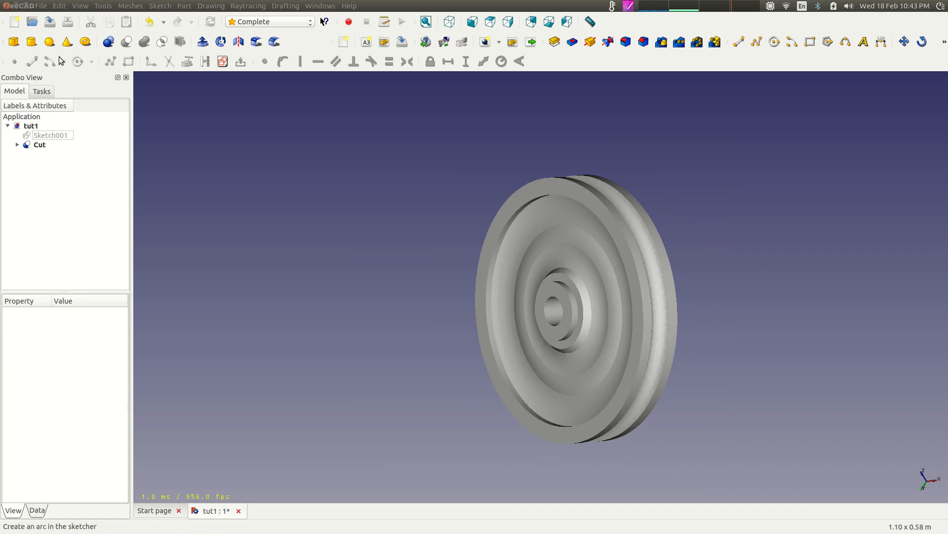
left_click(150, 22)
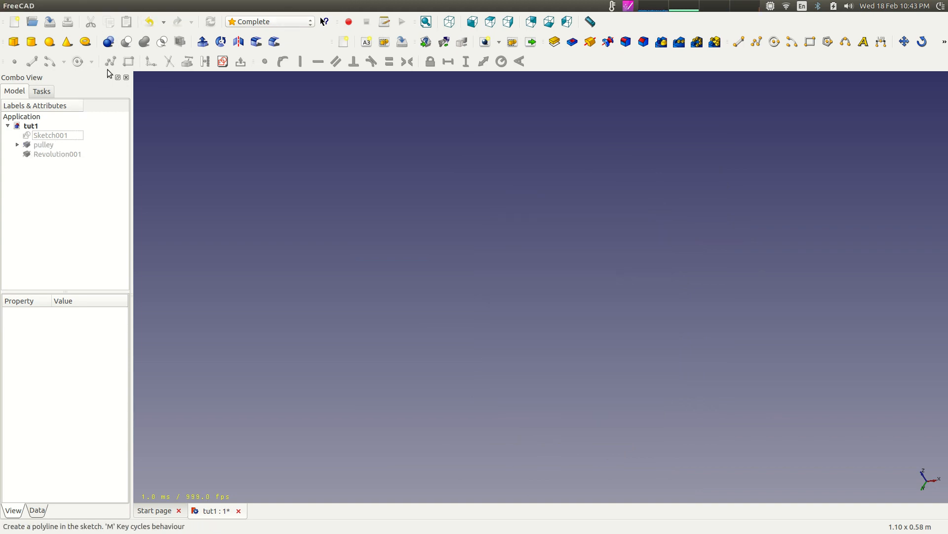
Step: Make Revolution001 and the pulley visible again after the undone cut
left_click(61, 152)
key("space")
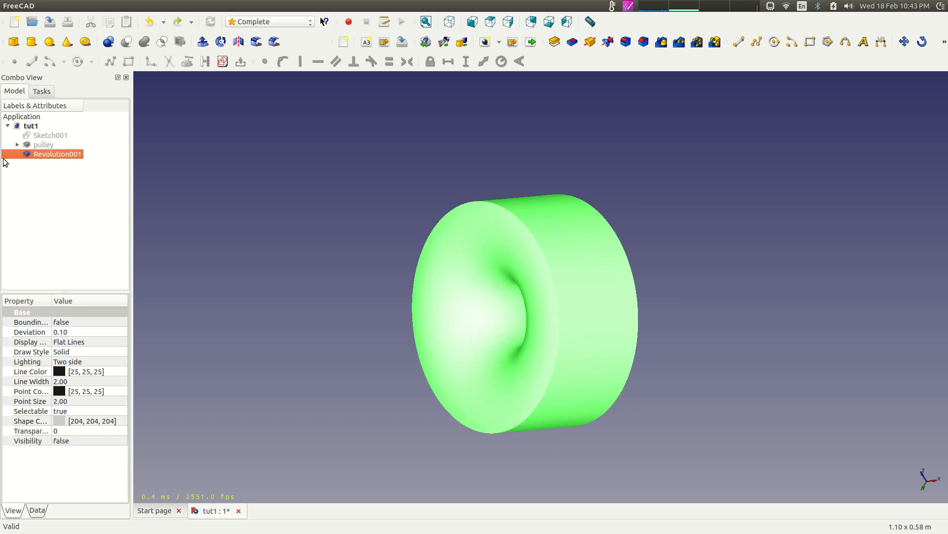
left_click(46, 142)
key("space")
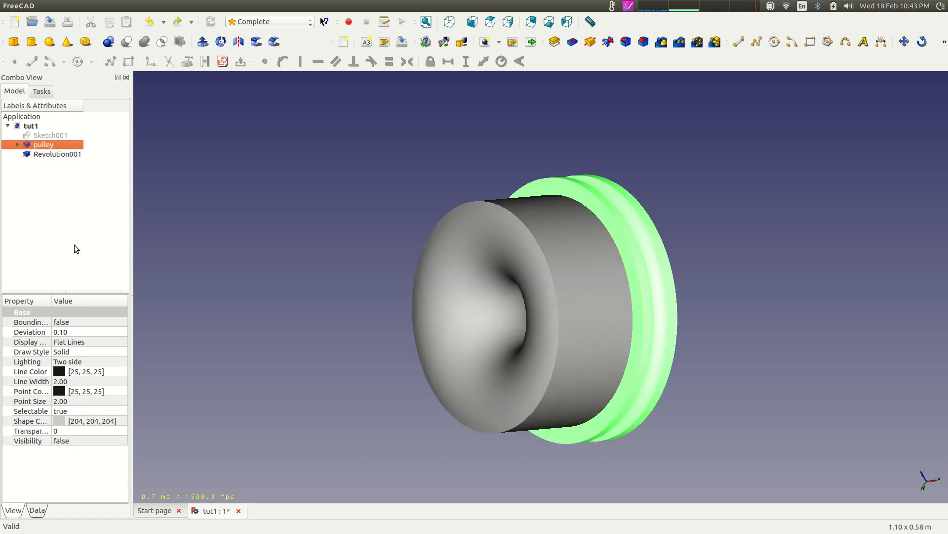
left_click(73, 227)
Step: Try the Boolean cut in reverse order, subtracting the pulley from Revolution001, view the result and undo the cut
left_click(52, 154)
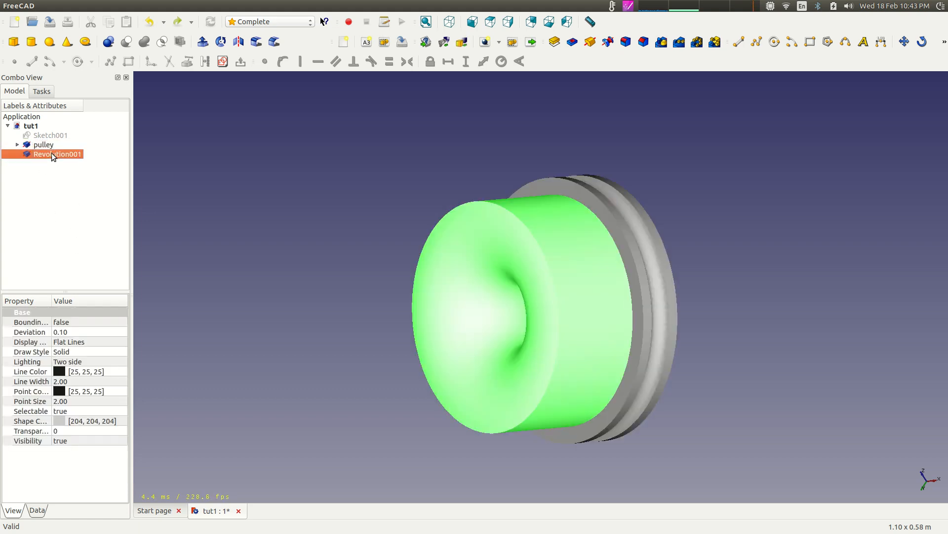
left_click(48, 146, "ctrl")
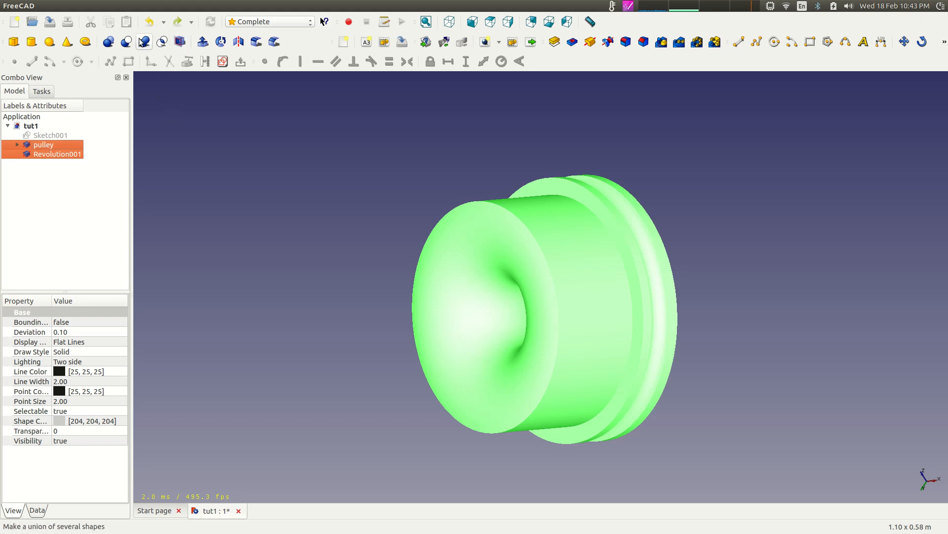
left_click(132, 44)
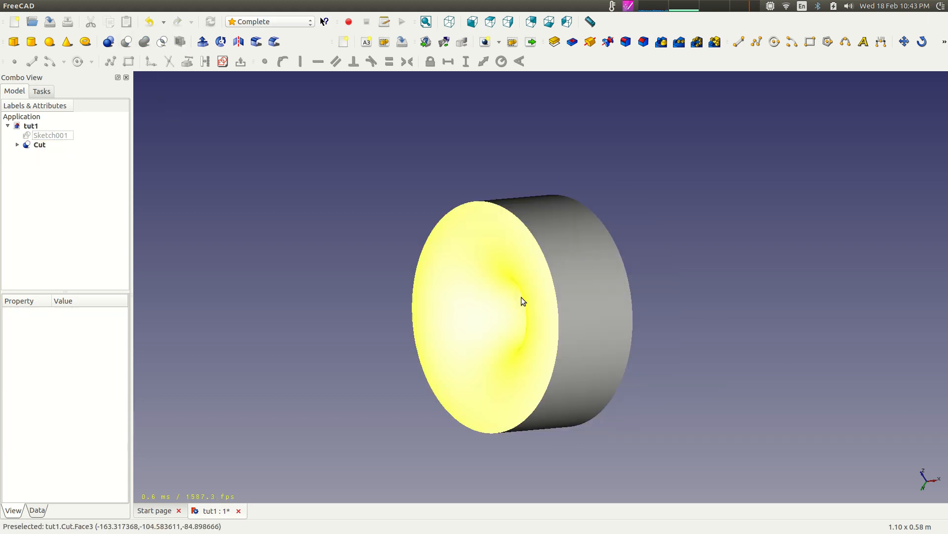
mouse_move(684, 286)
middle_mouse_down()
mouse_move(366, 283)
mouse_move(451, 311)
mouse_move(514, 294)
mouse_move(417, 295)
mouse_move(673, 274)
middle_mouse_up()
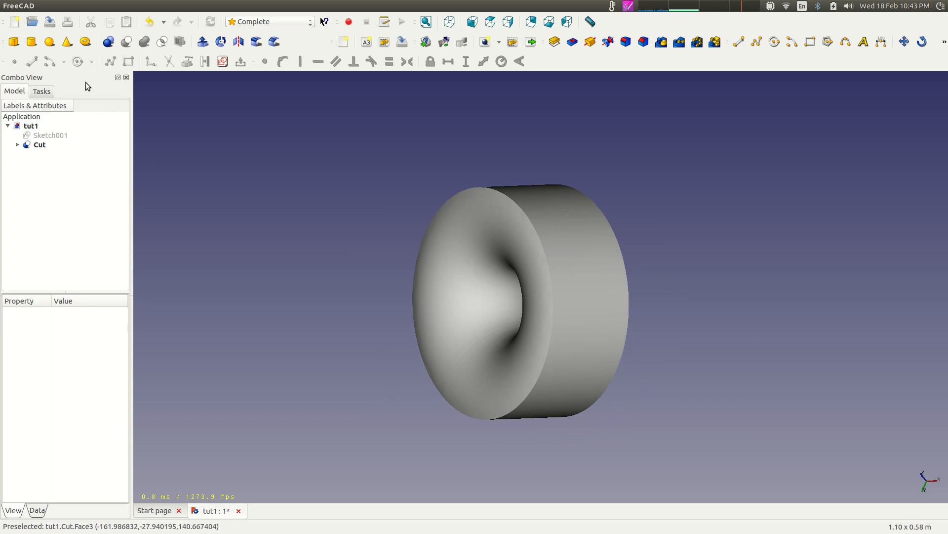
left_click(149, 22)
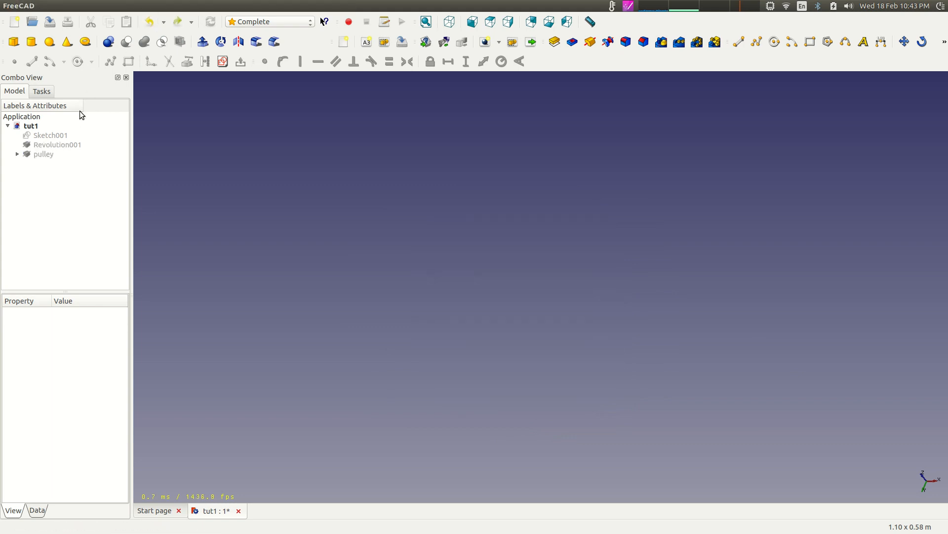
Step: Show the hidden pulley and Revolution001 together again
left_click(44, 154)
key("space")
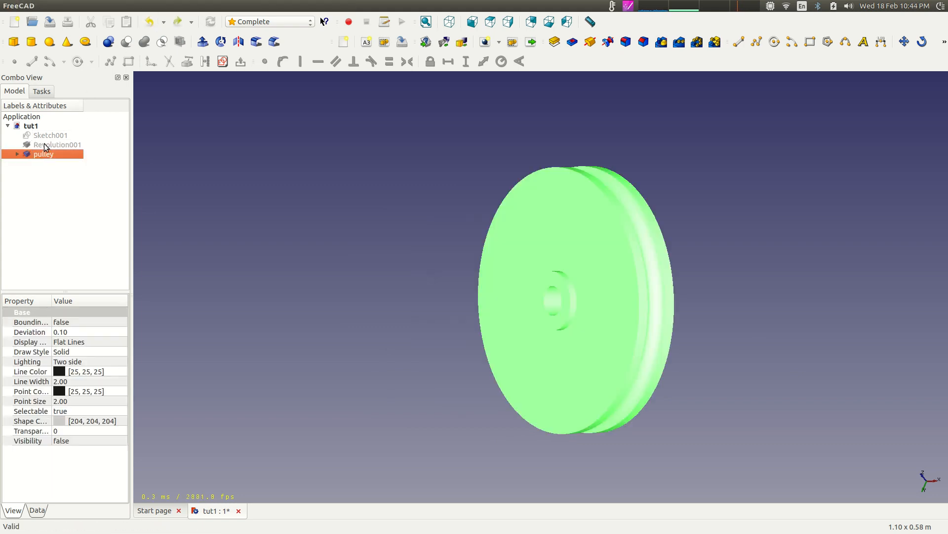
left_click(45, 144)
key("space")
left_click(40, 173)
Step: Cut Revolution001 out of the pulley with a Boolean cut, using the pulley as the base shape
left_click(43, 155)
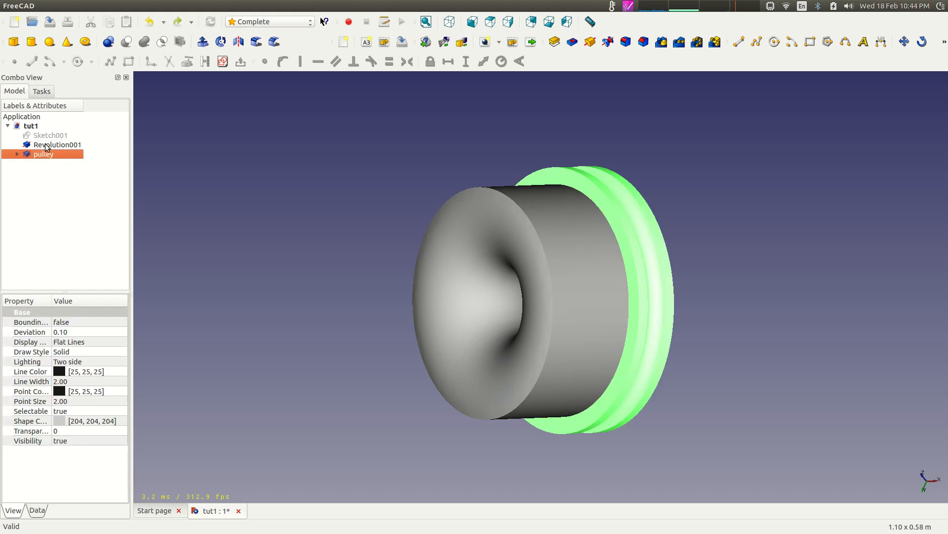
left_click(46, 145, "ctrl")
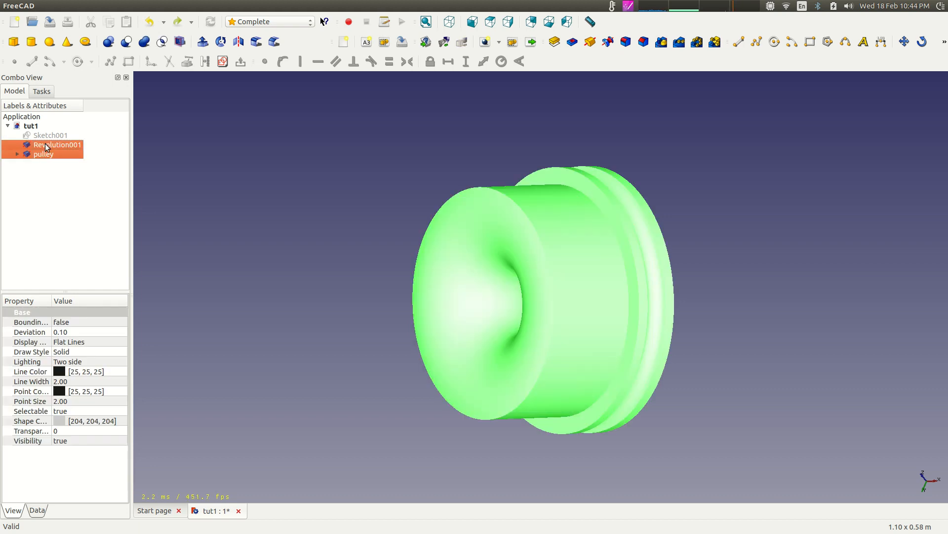
left_click(124, 43)
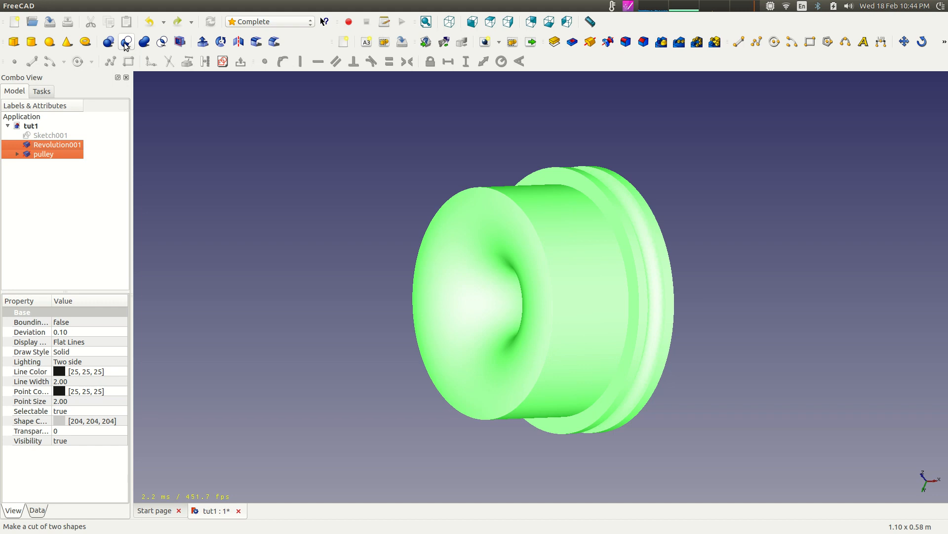
left_click(126, 43)
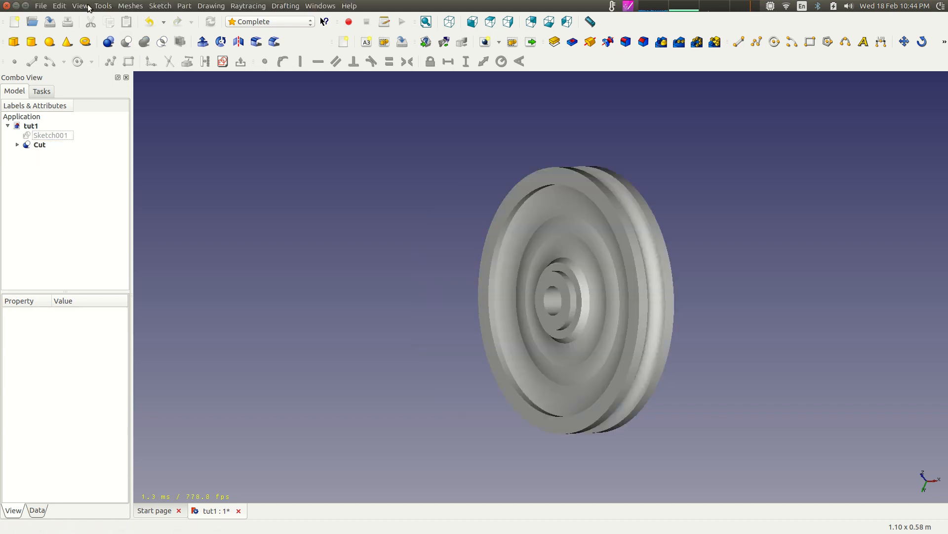
Step: Set the draw style to Flat lines and inspect the cut pulley's hub and recessed face from close up
left_click(80, 5)
mouse_move(138, 94)
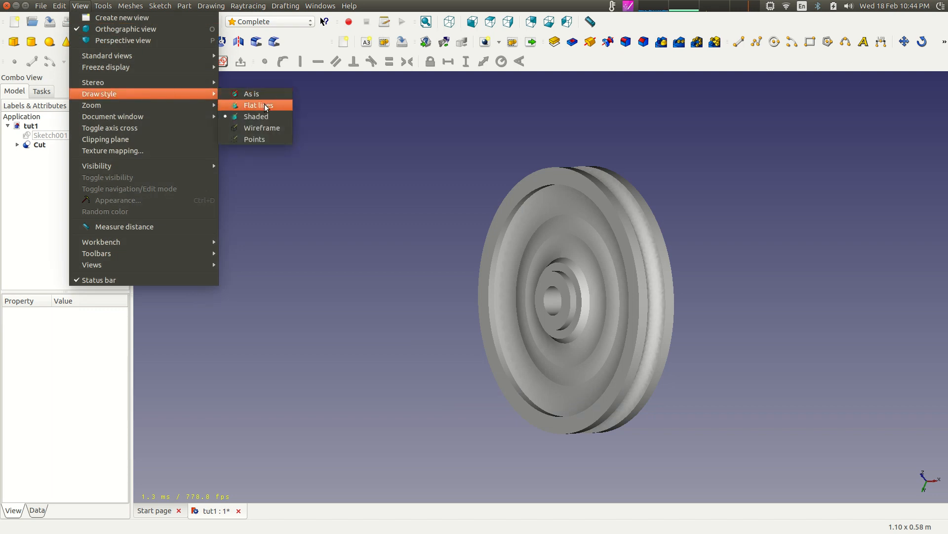
left_click(258, 104)
scroll(672, 457, "up", 1)
scroll(672, 456, "up", 3)
middle_click_drag(258, 231, 311, 235)
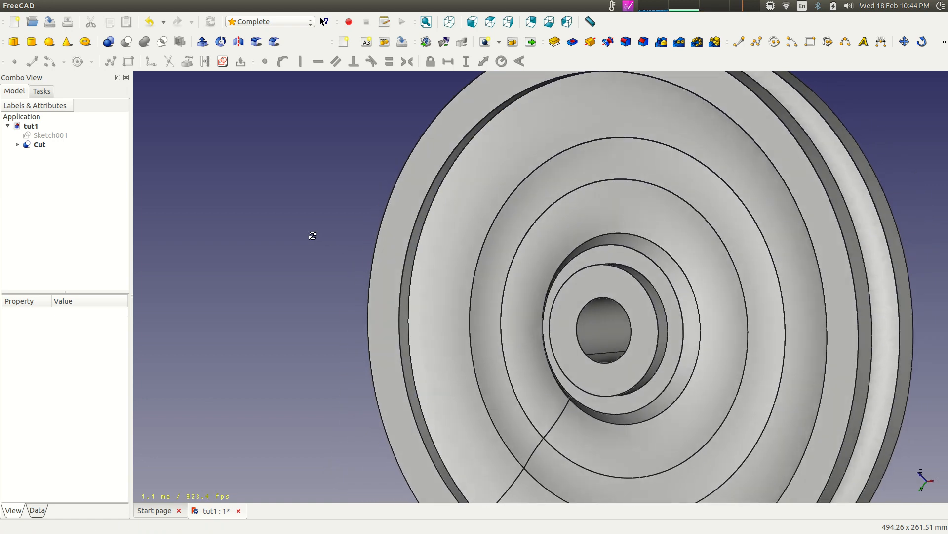
scroll(316, 238, "down", 4)
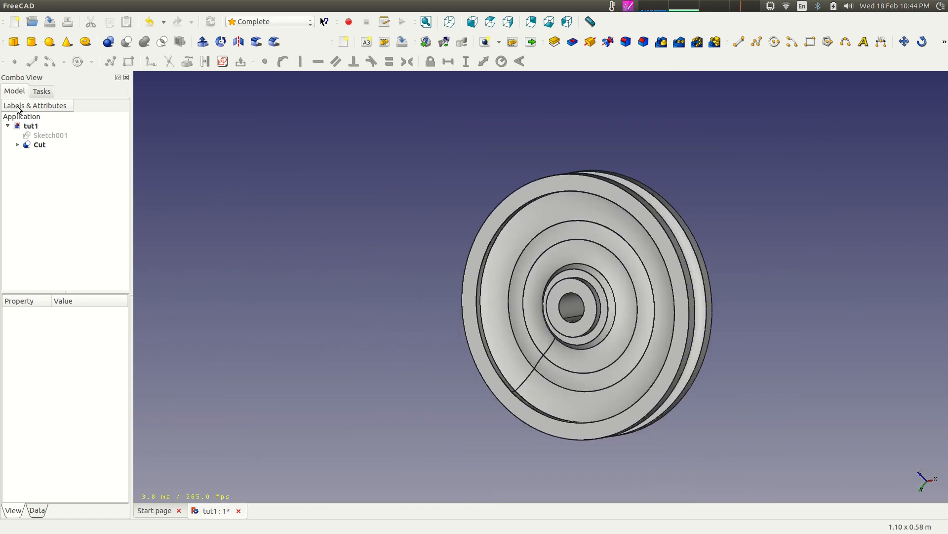
Step: Select the Cut object of the pulley
left_click(40, 145)
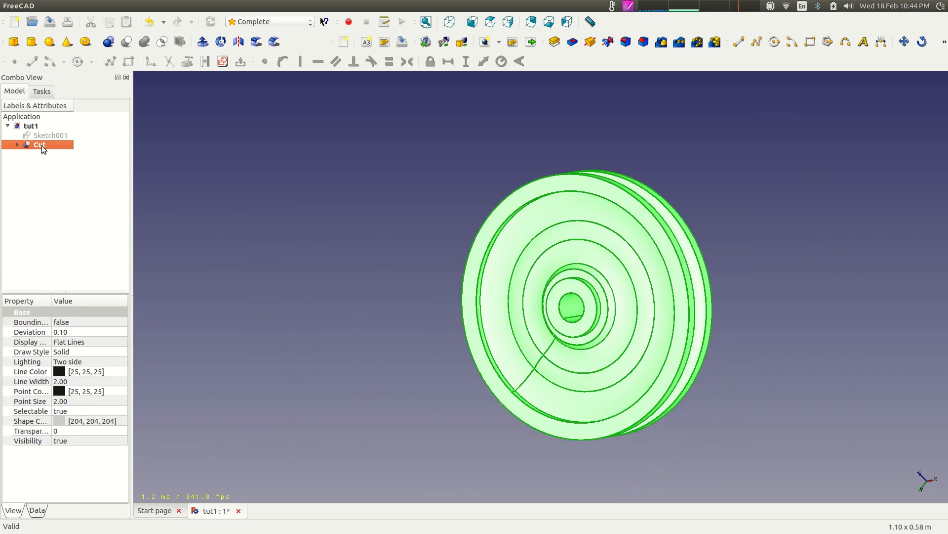
Step: Examine the components that make up the Cut object in the model tree
left_click(27, 168)
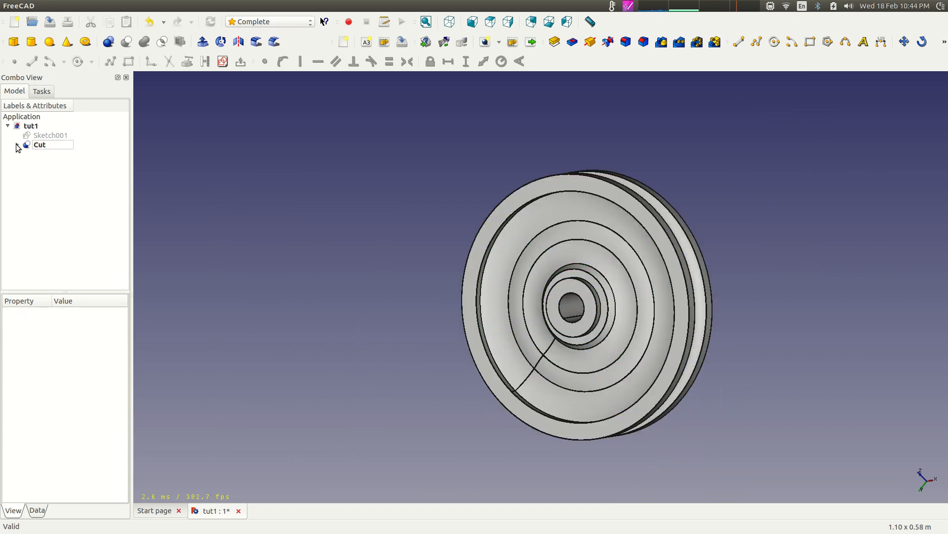
left_click(17, 145)
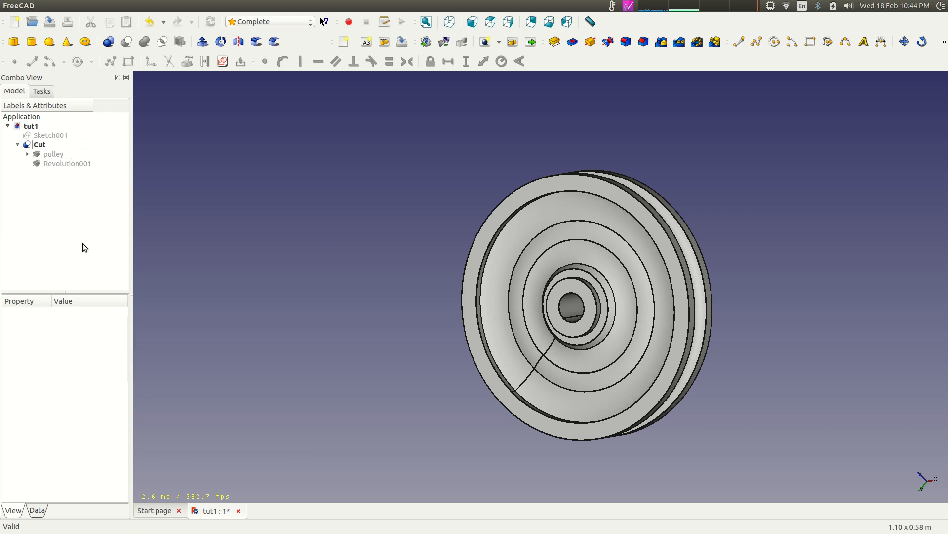
left_click(41, 147)
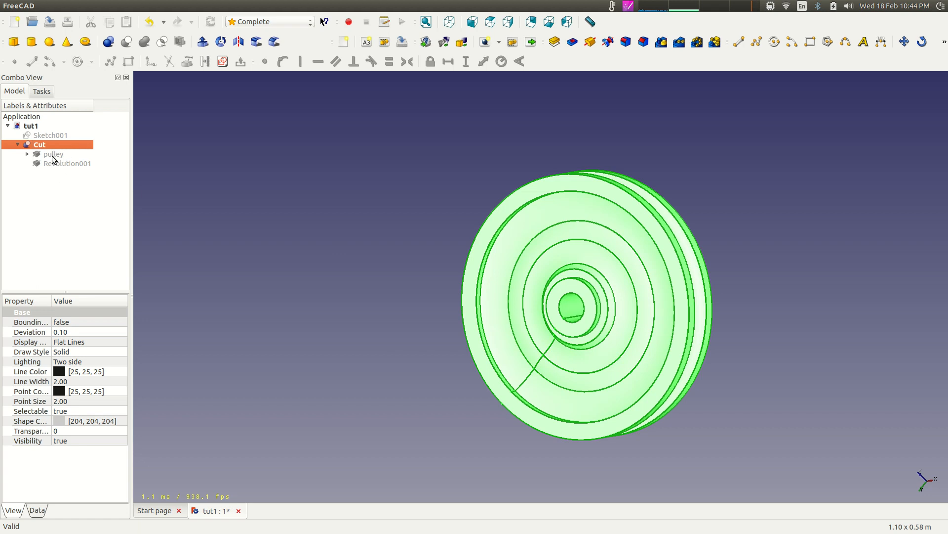
left_click(18, 145)
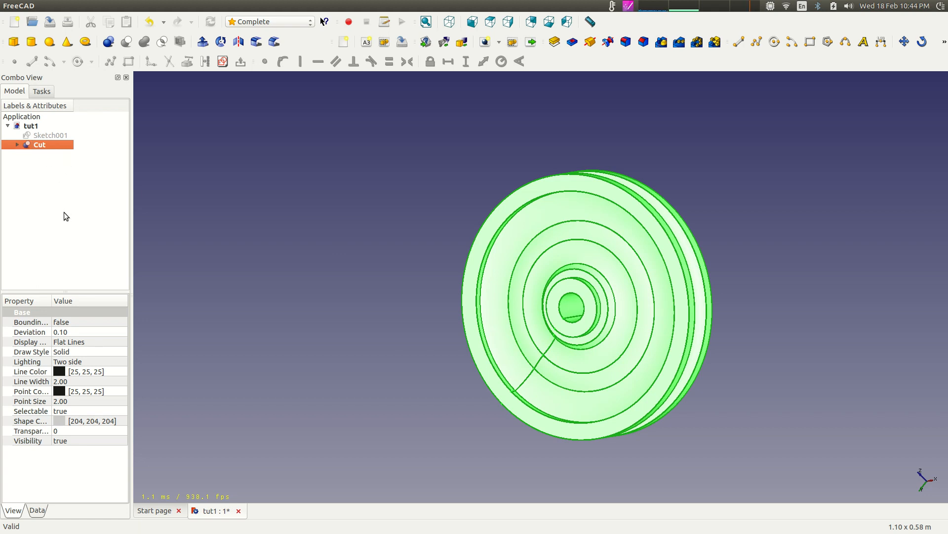
left_click(64, 212)
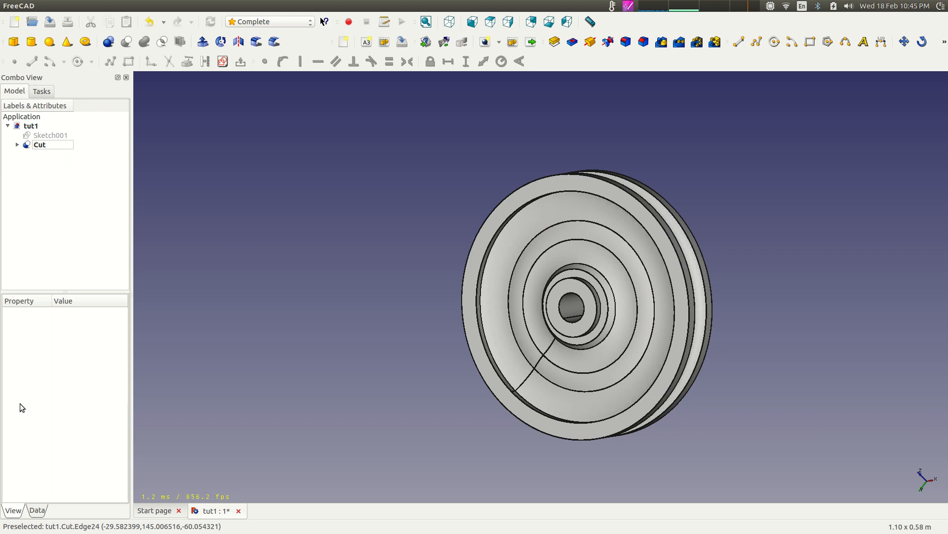
Step: Examine the pulley's grooved rim and flat side face in the front and right standard views
scroll(468, 159, "up", 3)
scroll(815, 225, "down", 4)
middle_click_drag(705, 275, 744, 278)
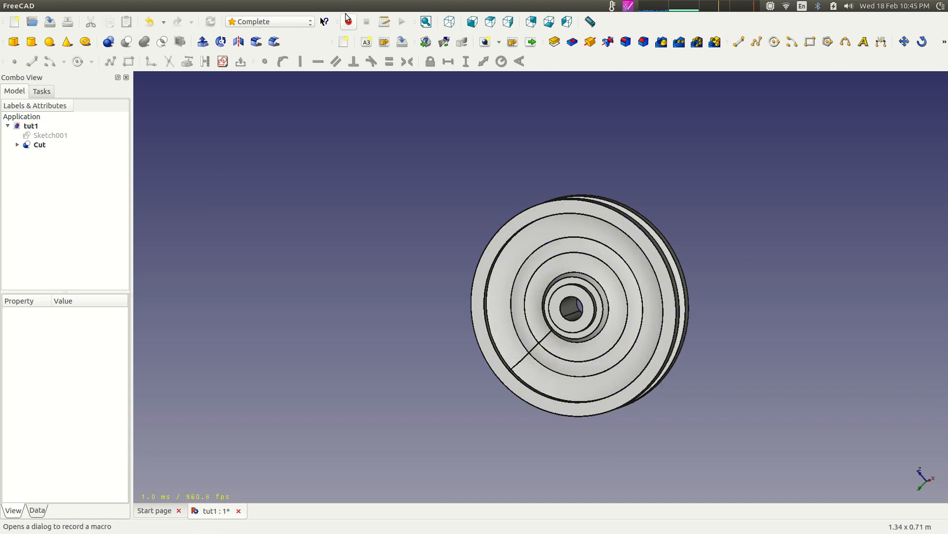
left_click(478, 26)
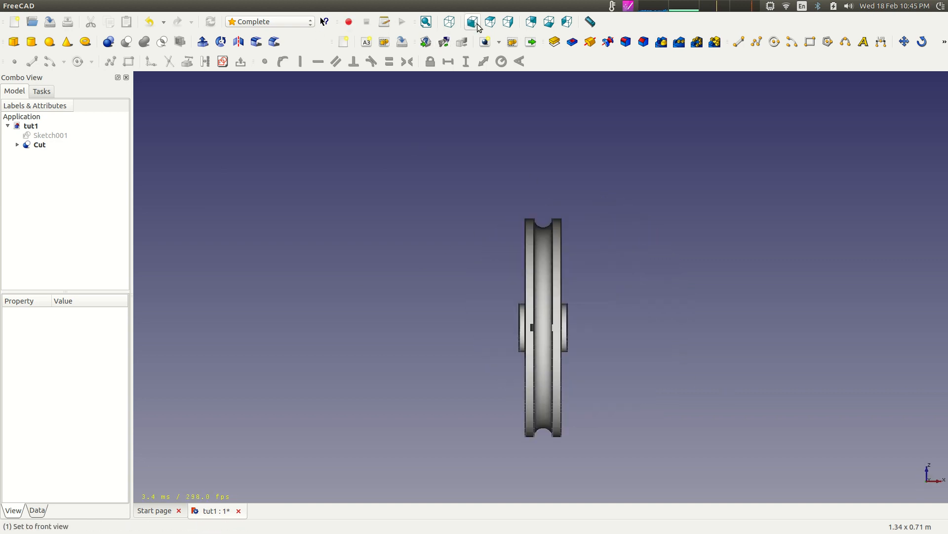
scroll(572, 290, "up", 5)
mouse_move(686, 345)
middle_mouse_down()
mouse_move(648, 326)
mouse_move(685, 328)
middle_mouse_up()
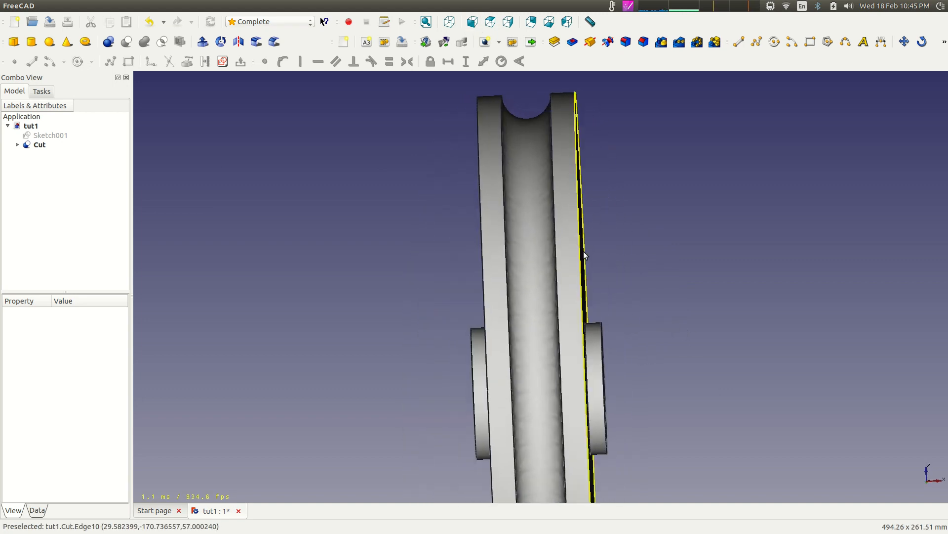
left_click(508, 22)
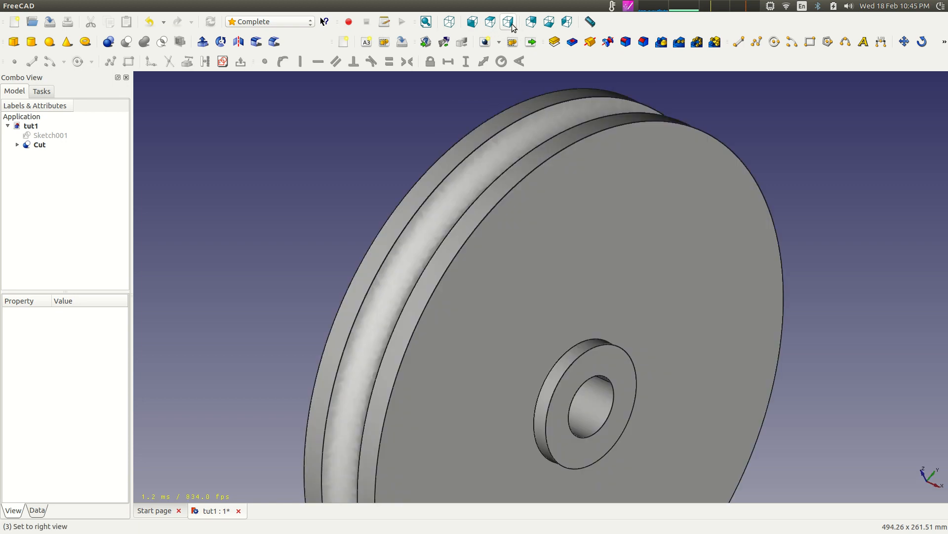
scroll(550, 152, "up", 5)
scroll(551, 156, "down", 11)
scroll(541, 350, "up", 2)
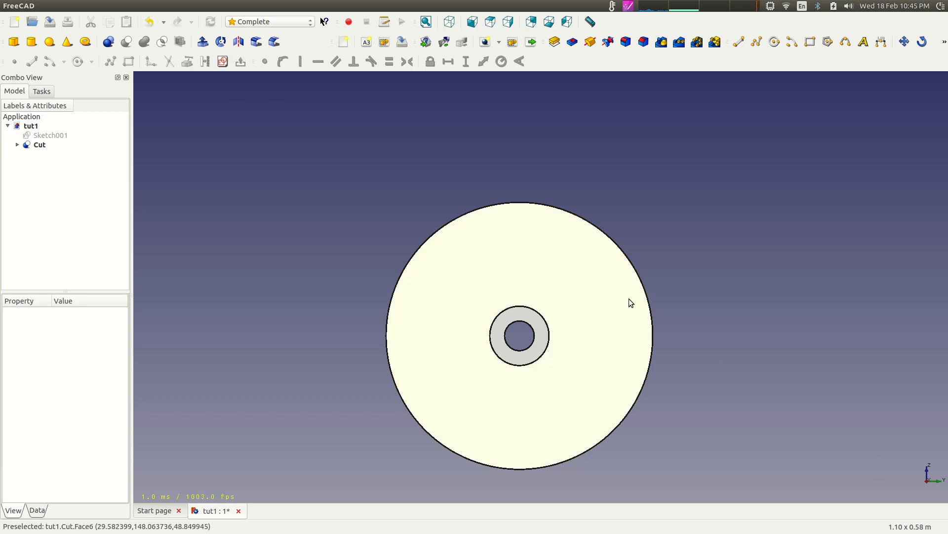
left_click(568, 275)
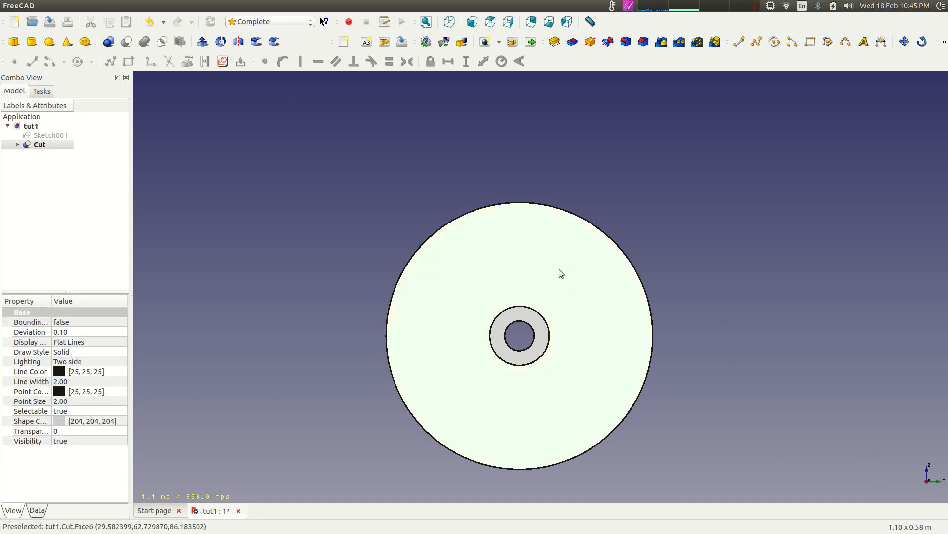
right_click(518, 260)
left_click(463, 283)
left_click(159, 5)
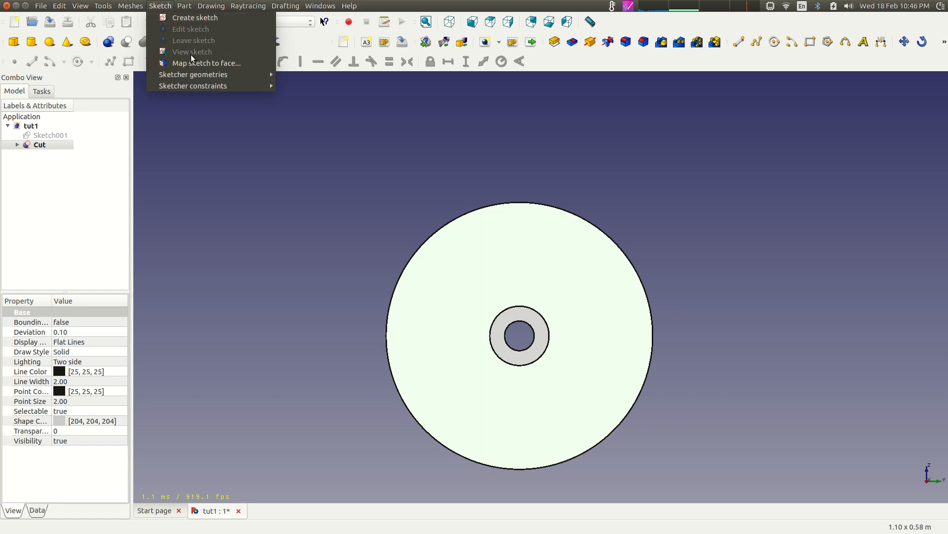
mouse_move(220, 85)
left_click(235, 218)
left_click(269, 206)
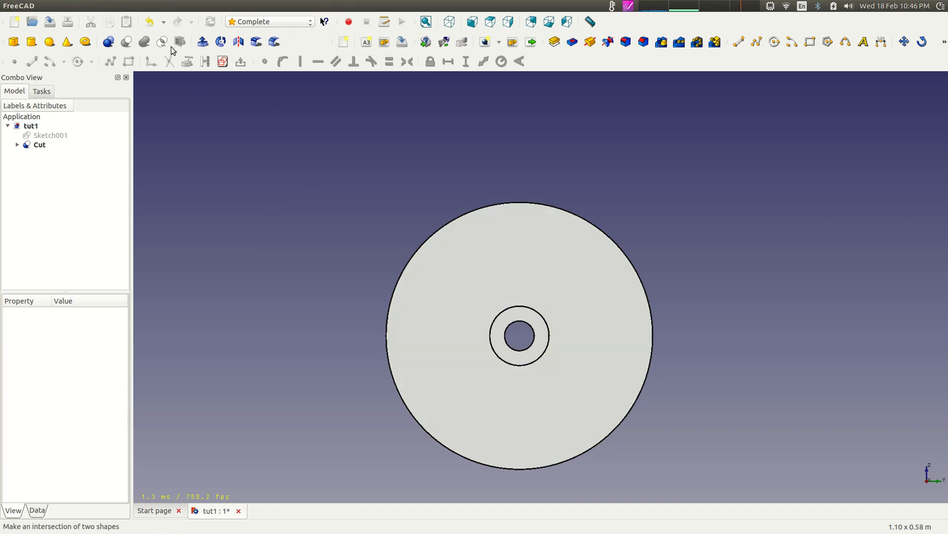
Step: Create a new sketch oriented on the XZ plane with zero offset and check its placement against the pulley
left_click(223, 62)
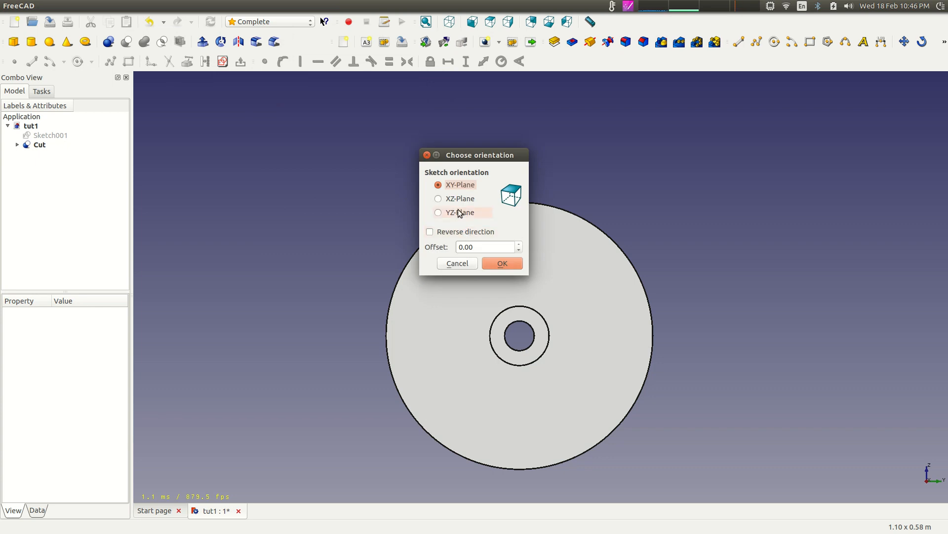
left_click(439, 199)
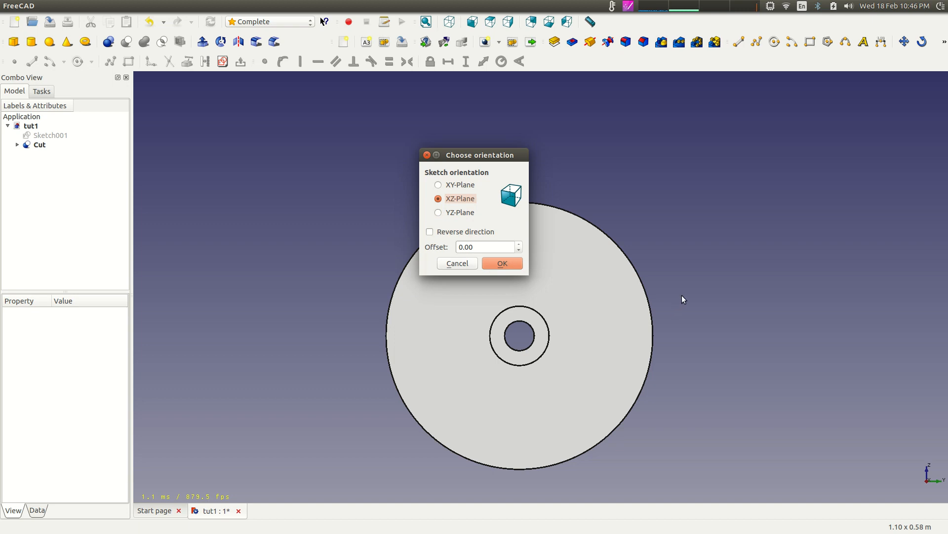
left_click(500, 263)
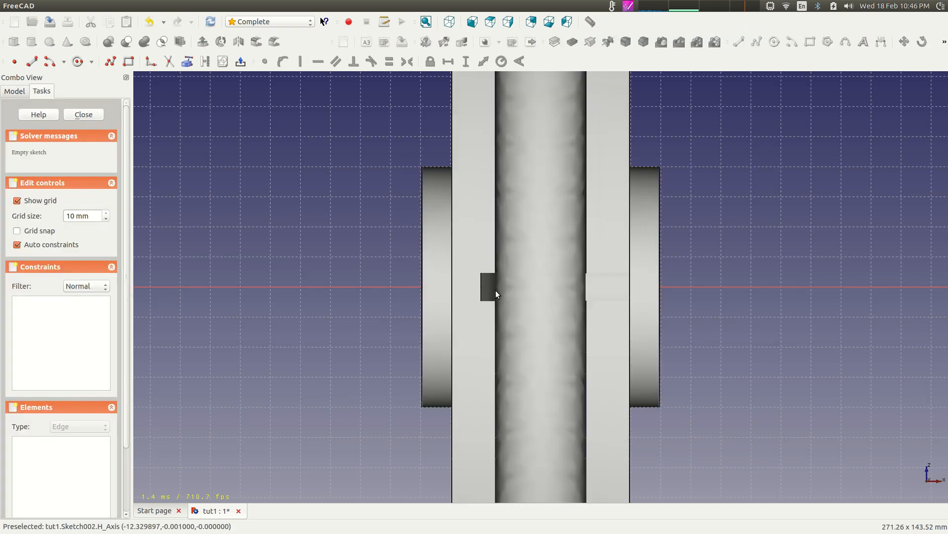
scroll(468, 280, "down", 2)
mouse_move(383, 241)
middle_mouse_down()
mouse_move(466, 247)
mouse_move(392, 252)
mouse_move(422, 255)
middle_mouse_up()
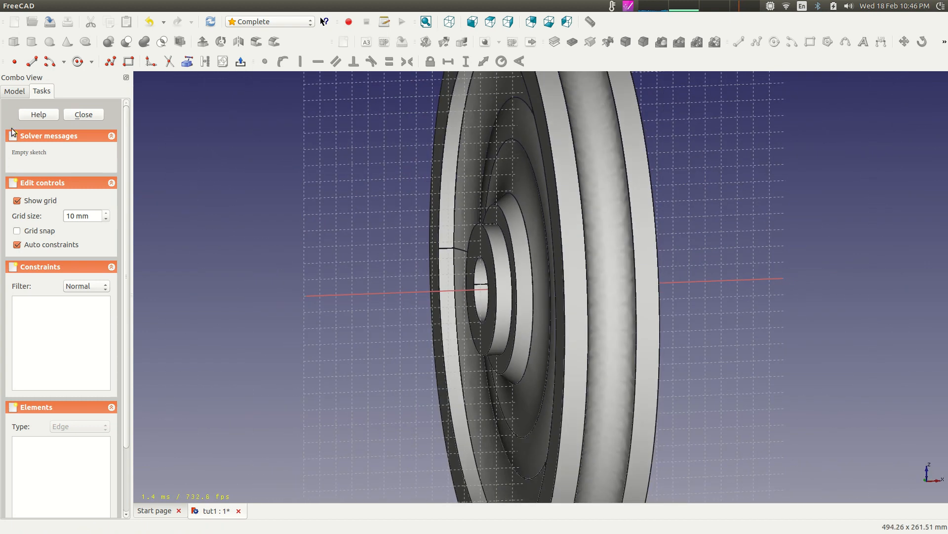
Step: Close the empty XZ-plane sketch and delete it
left_click(75, 114)
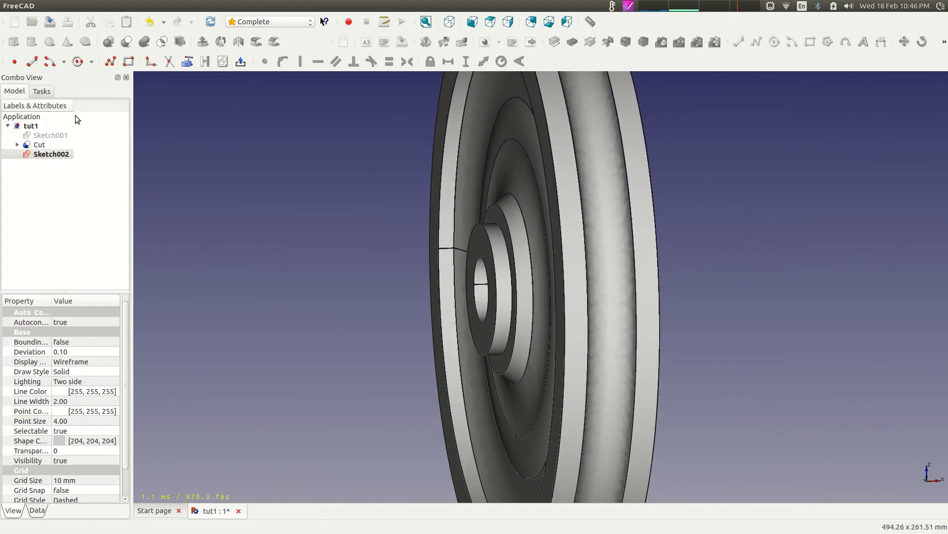
right_click(44, 155)
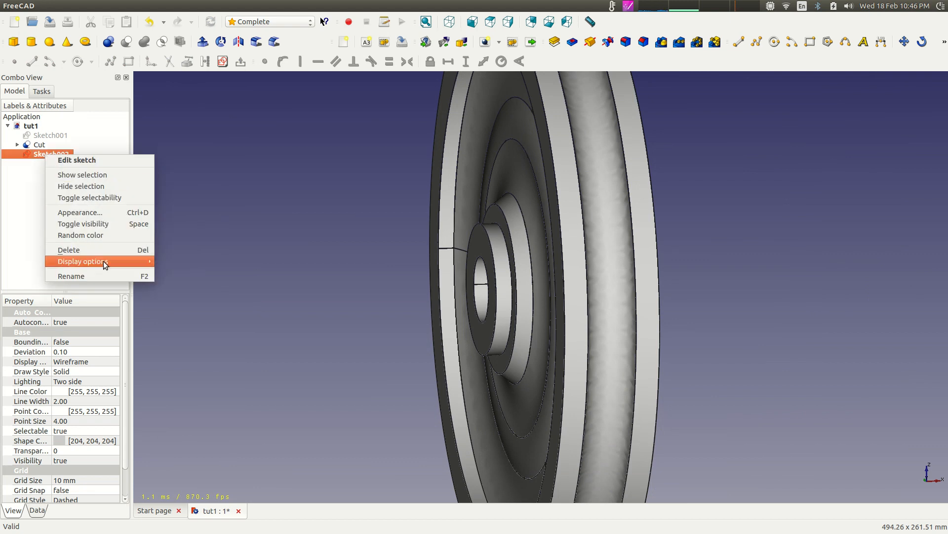
left_click(37, 180)
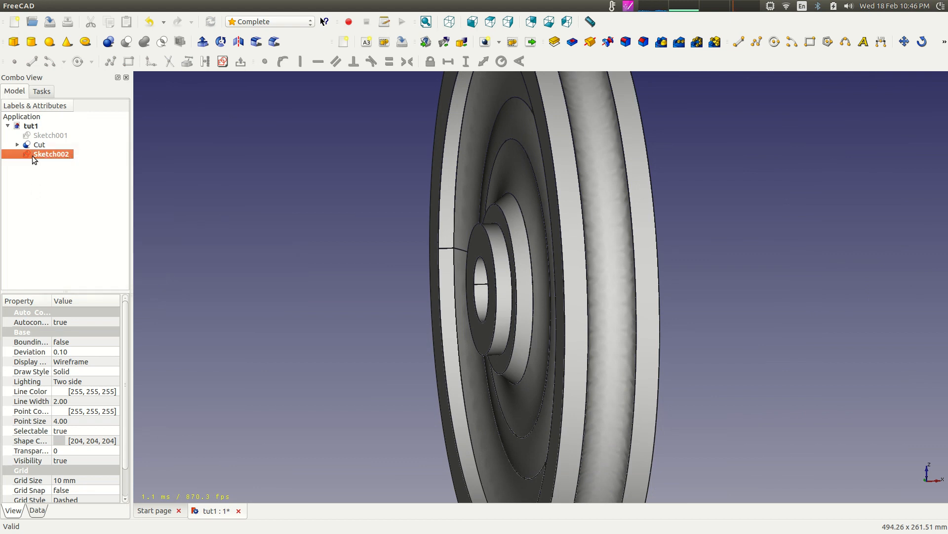
key("Delete")
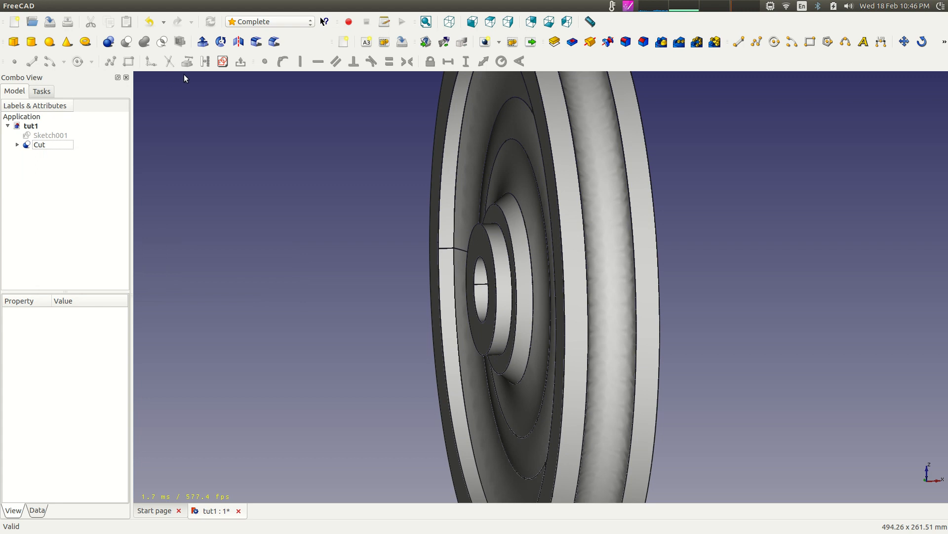
Step: Create a new sketch on the flat side face of the pulley
middle_click_drag(662, 264, 398, 227)
left_click(396, 200)
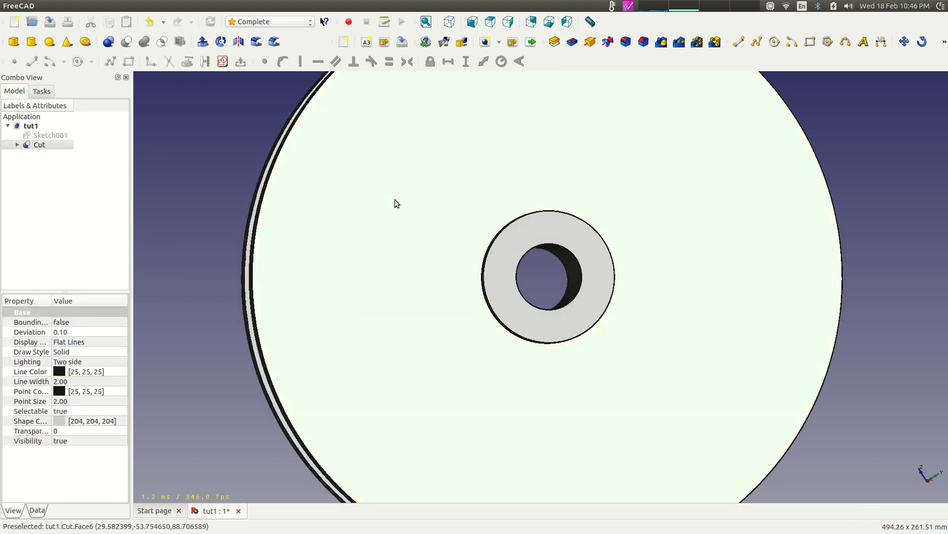
right_click(395, 200)
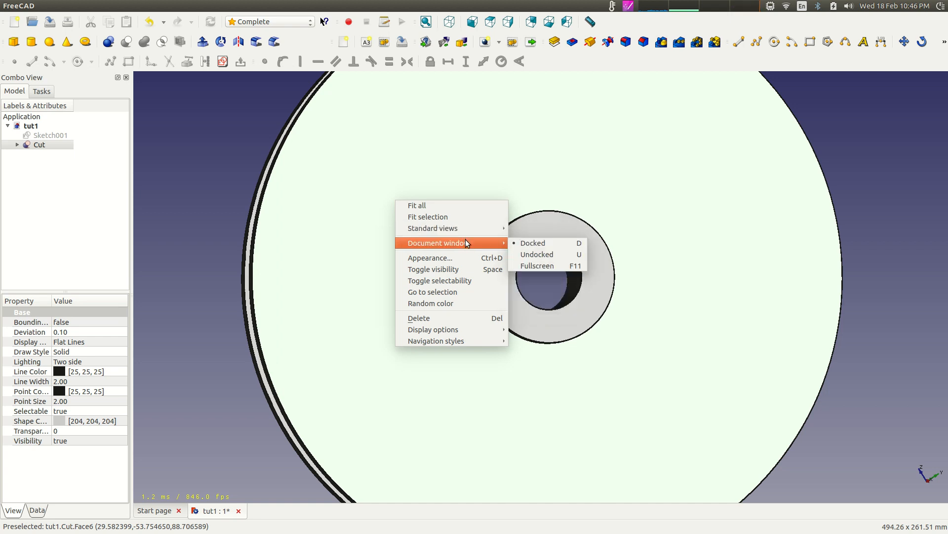
mouse_move(484, 343)
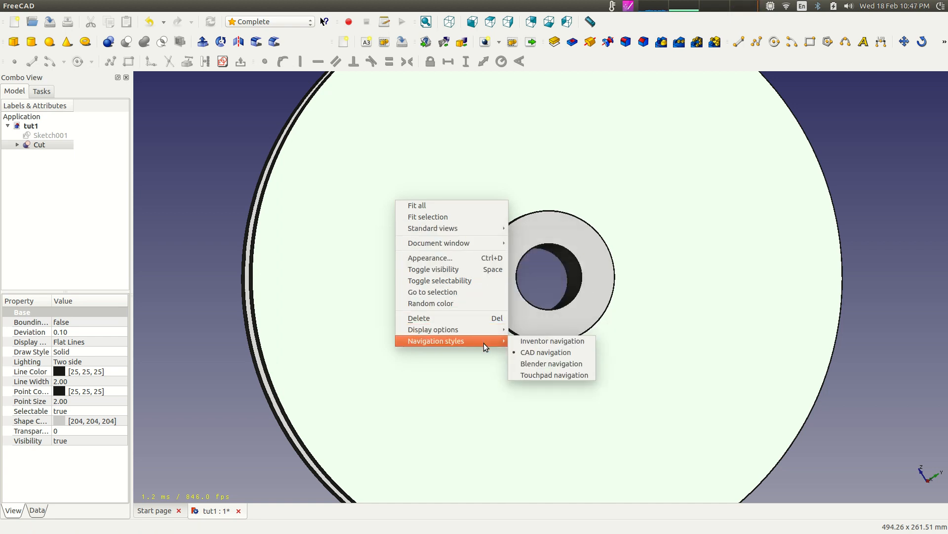
left_click(152, 106)
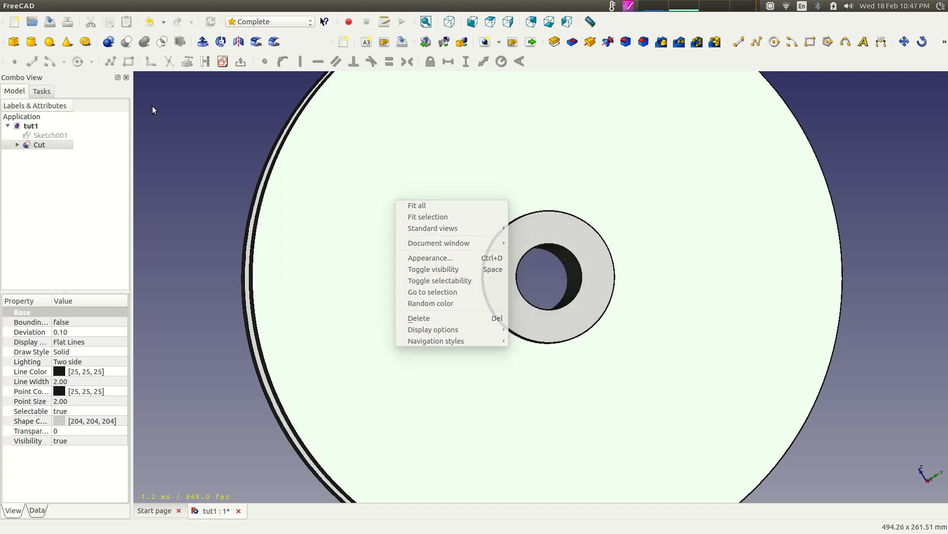
left_click(231, 62)
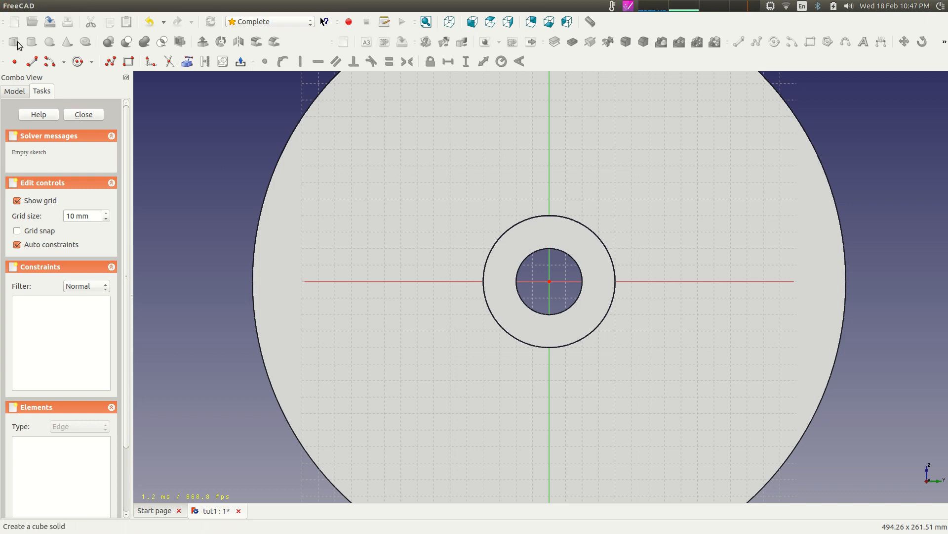
Step: Close the empty sketch on the flat side face and delete it
left_click(79, 115)
left_click(62, 154)
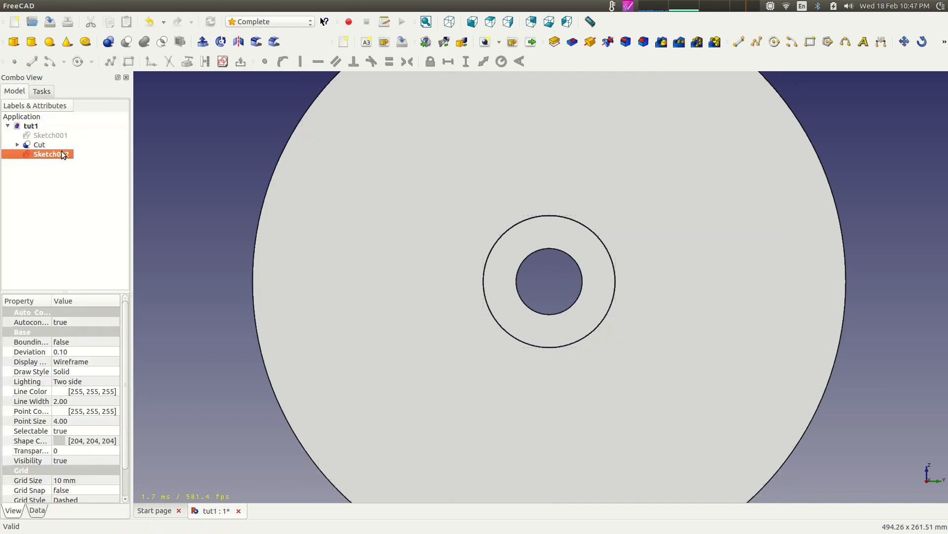
key("Delete")
Step: Start a new sketch attached to the pulley's flat side face
scroll(198, 155, "up", 2)
scroll(199, 155, "down", 5)
middle_click_drag(199, 155, 214, 168)
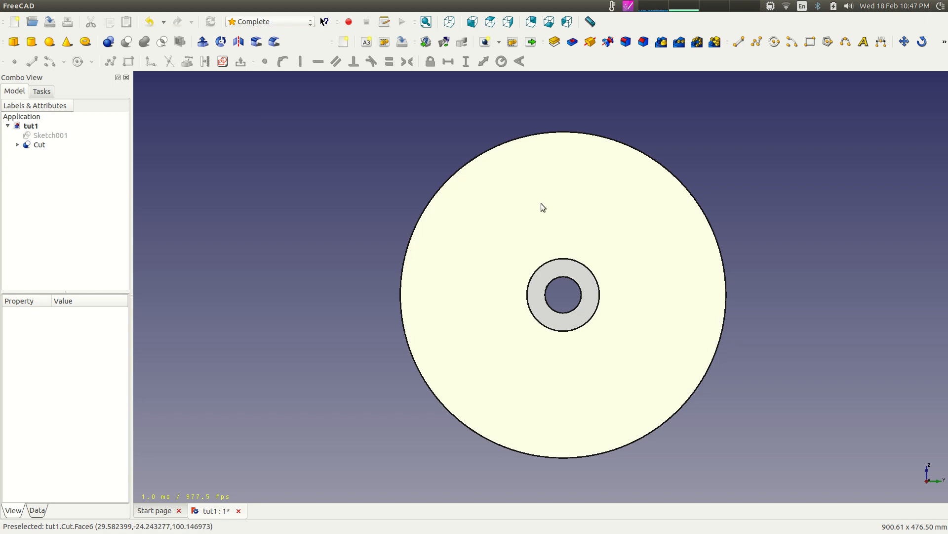
left_click(543, 206)
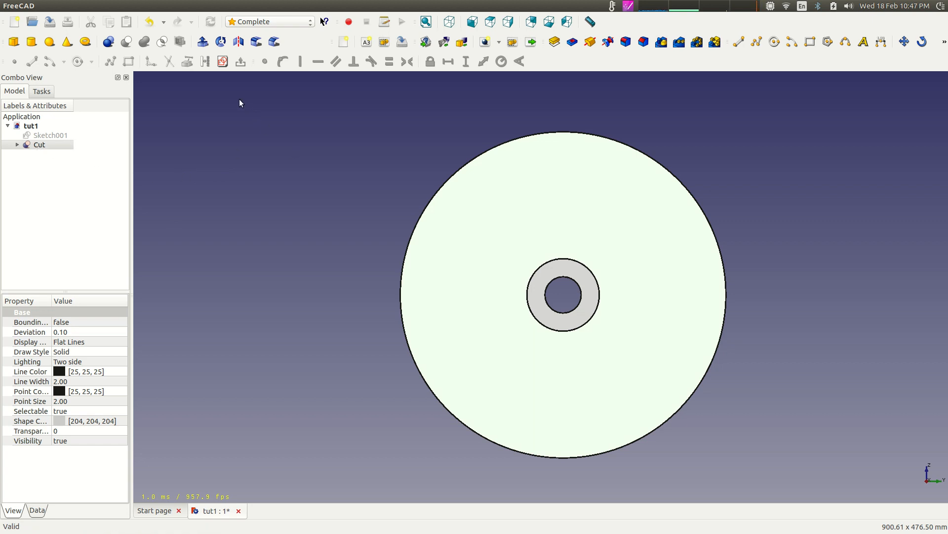
left_click(223, 61)
Step: Sketch a circle on the flat face, above the hub and on the negative side of the vertical axis
scroll(718, 259, "up", 3)
scroll(798, 278, "down", 3)
mouse_move(799, 278)
middle_mouse_down()
mouse_move(443, 311)
mouse_move(756, 245)
mouse_move(715, 283)
mouse_move(731, 282)
mouse_move(585, 290)
mouse_move(613, 279)
mouse_move(668, 299)
middle_mouse_up()
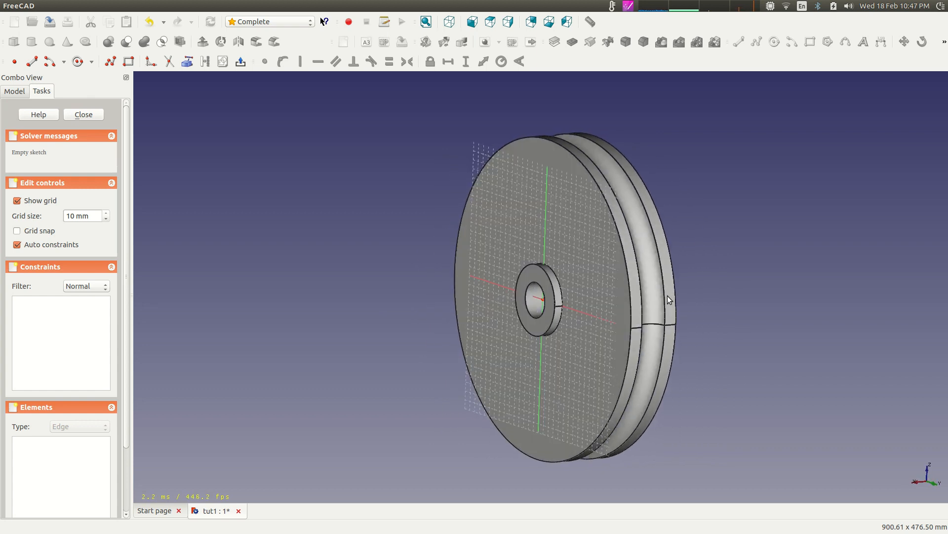
left_click(509, 22)
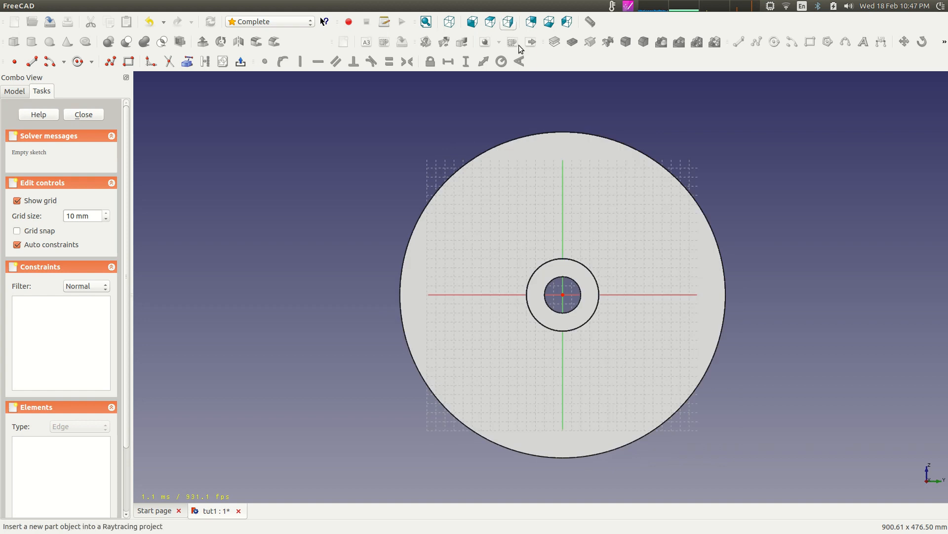
scroll(784, 444, "up", 5)
scroll(784, 444, "down", 3)
middle_click_drag(724, 145, 635, 157)
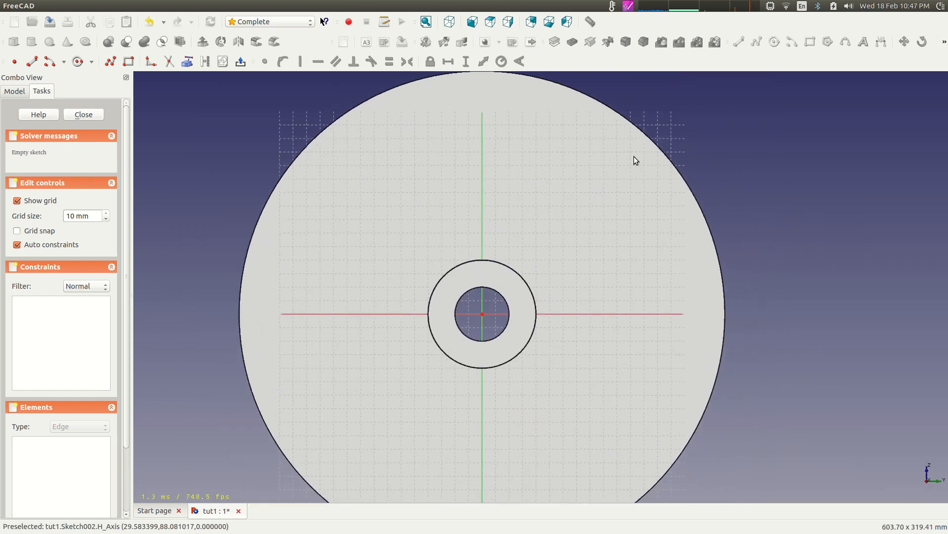
left_click(78, 62)
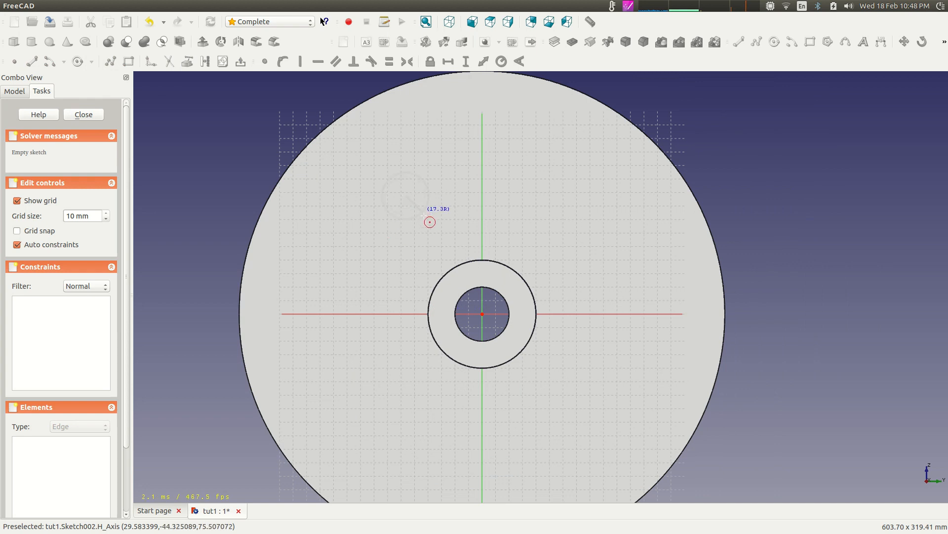
left_click(426, 224)
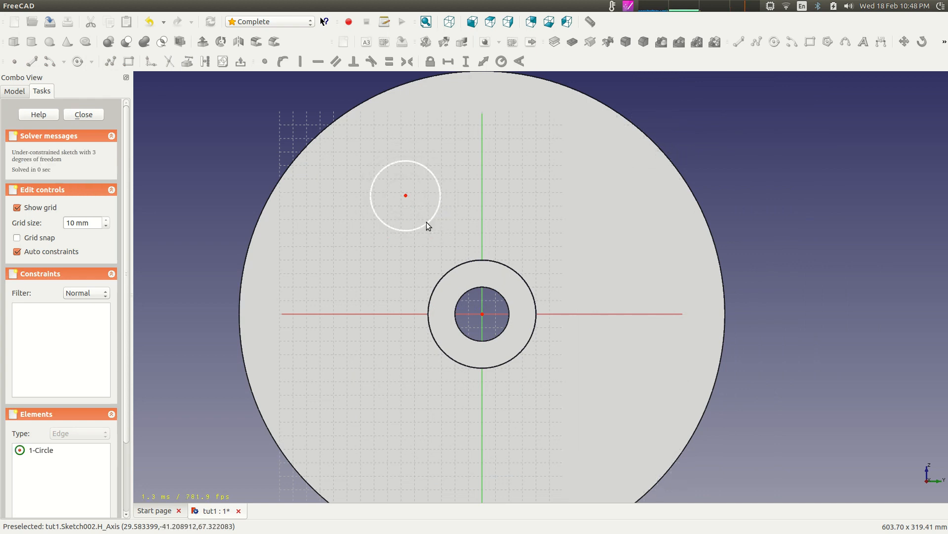
Step: Sketch a second circle above the hub on the positive side of the vertical axis, similar in size to the first
left_click(75, 63)
left_click(526, 189)
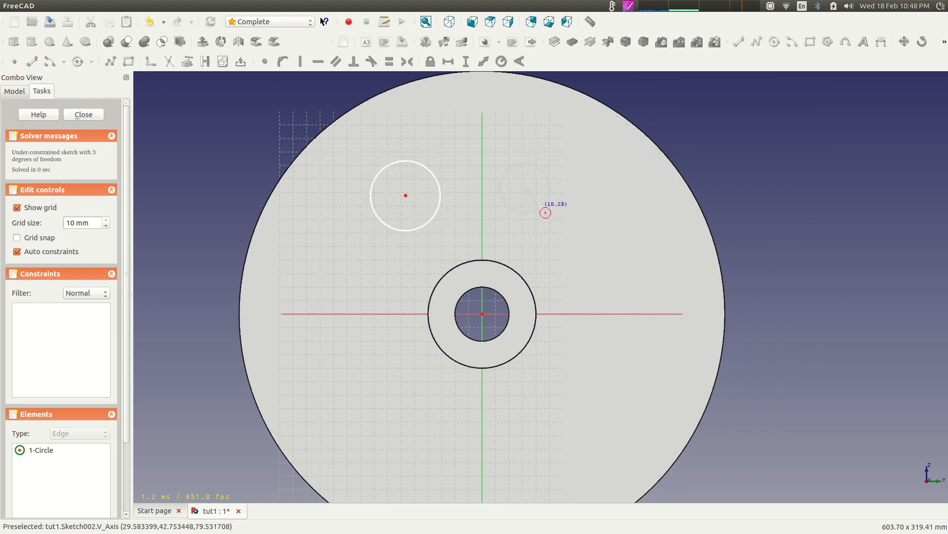
left_click(547, 214)
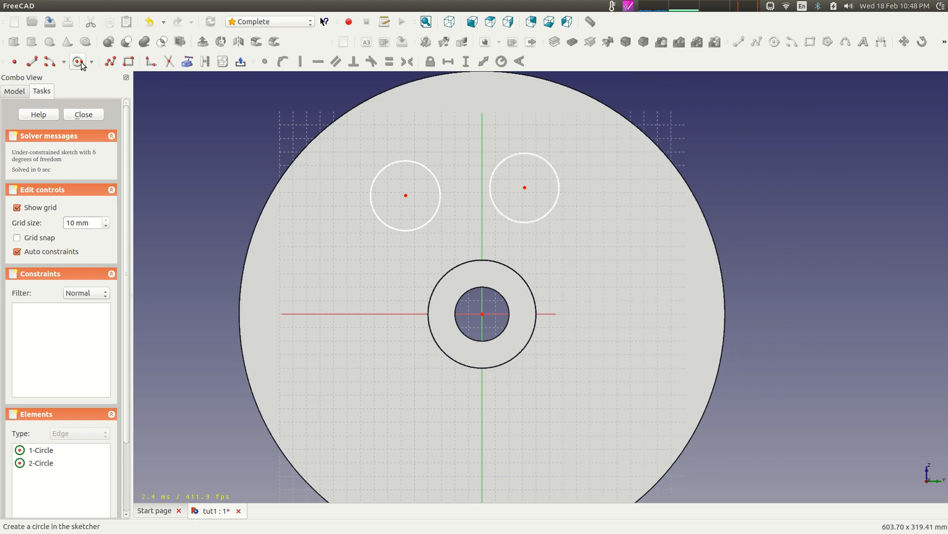
Step: Draw an inner arc centred on the origin that joins the hub-facing edges of the two circles
left_click(50, 61)
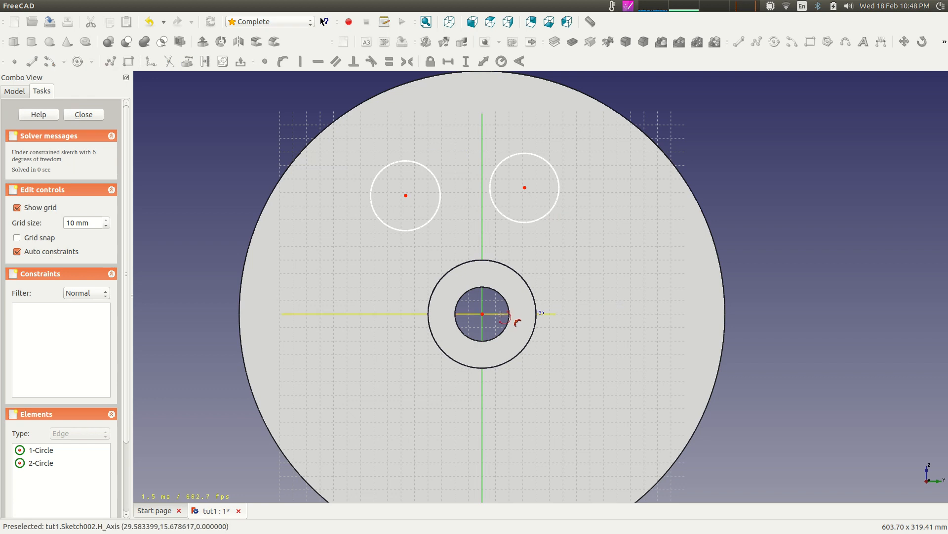
left_click(482, 314)
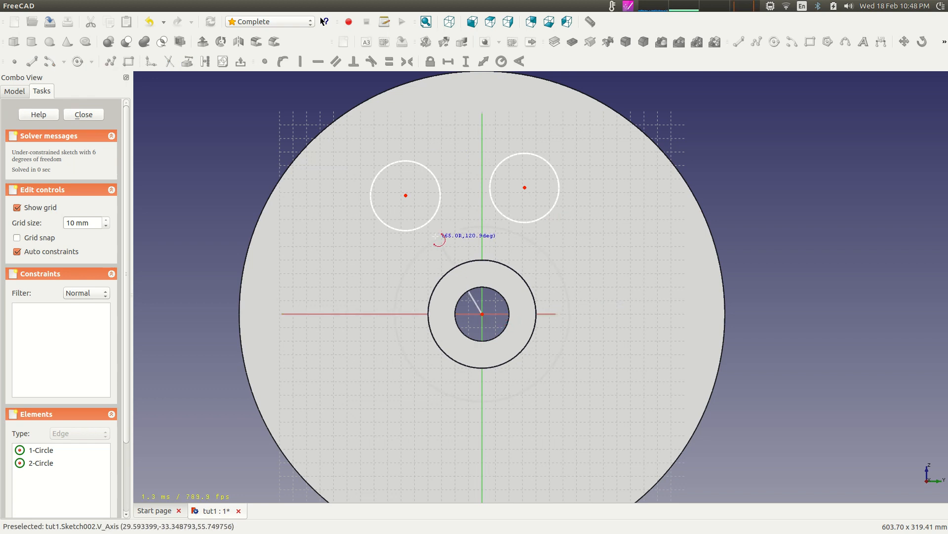
left_click(422, 225)
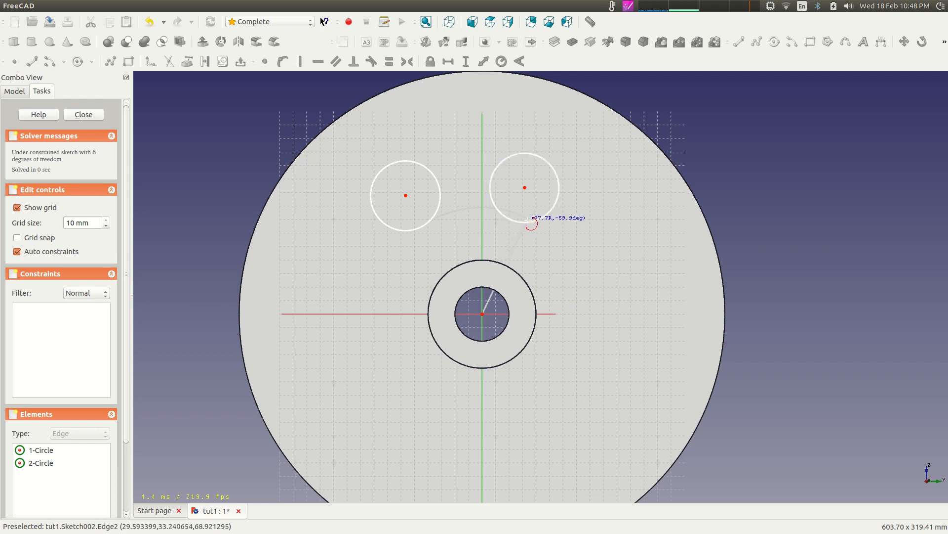
left_click(526, 219)
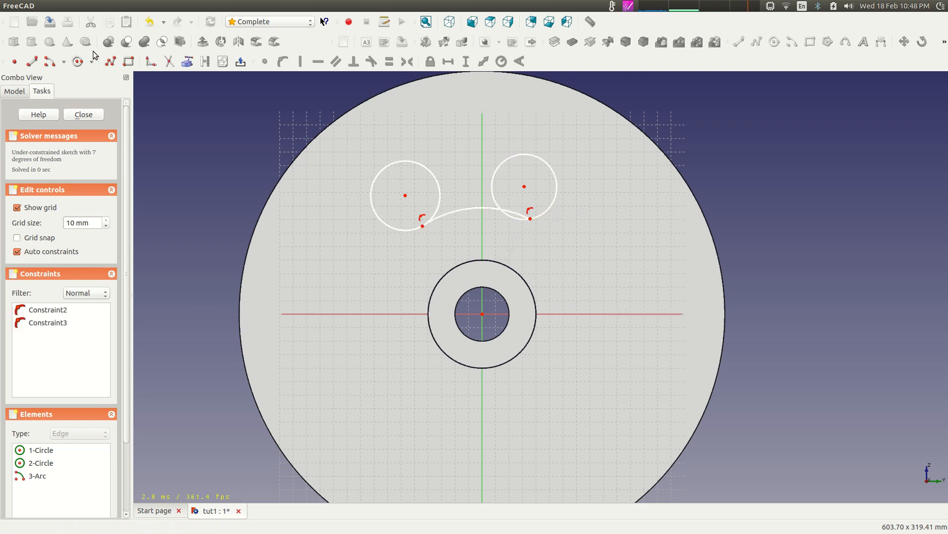
Step: Draw an outer arc centred on the origin that joins the rim-facing edges of the two circles
left_click(50, 61)
left_click(482, 313)
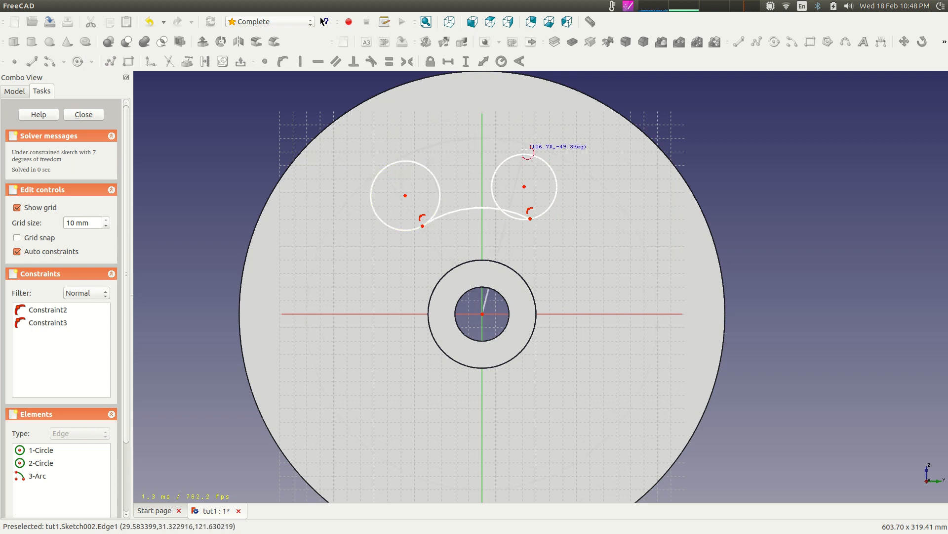
left_click(555, 161)
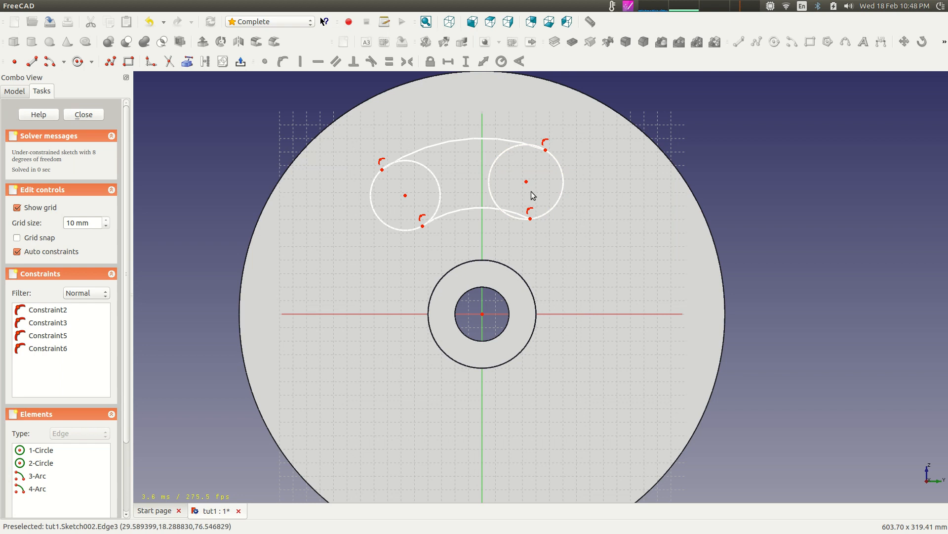
Step: Shrink both circles by reshaping the sketch and apply an Equal constraint between them
mouse_move(544, 216)
left_mouse_down()
mouse_move(549, 195)
mouse_move(542, 201)
left_mouse_up()
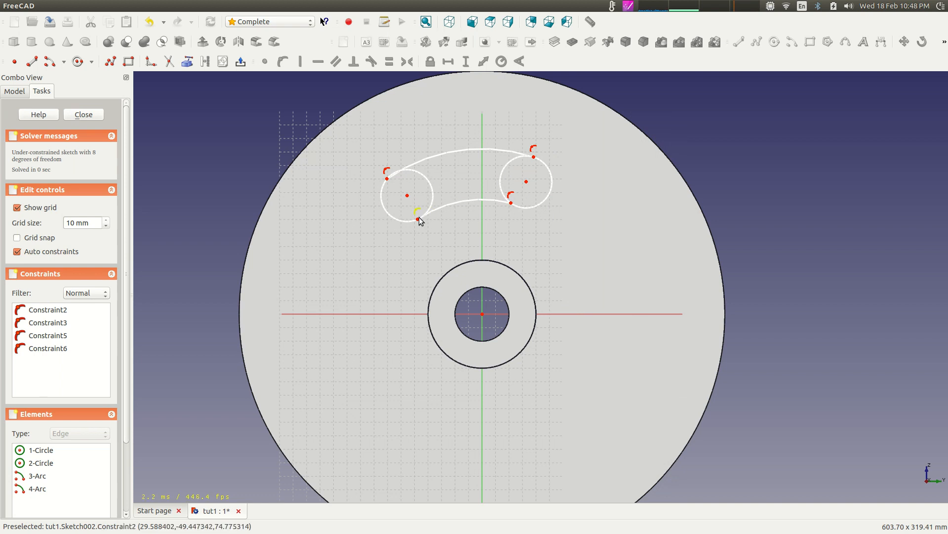
left_click_drag(413, 167, 411, 160)
left_click(421, 171)
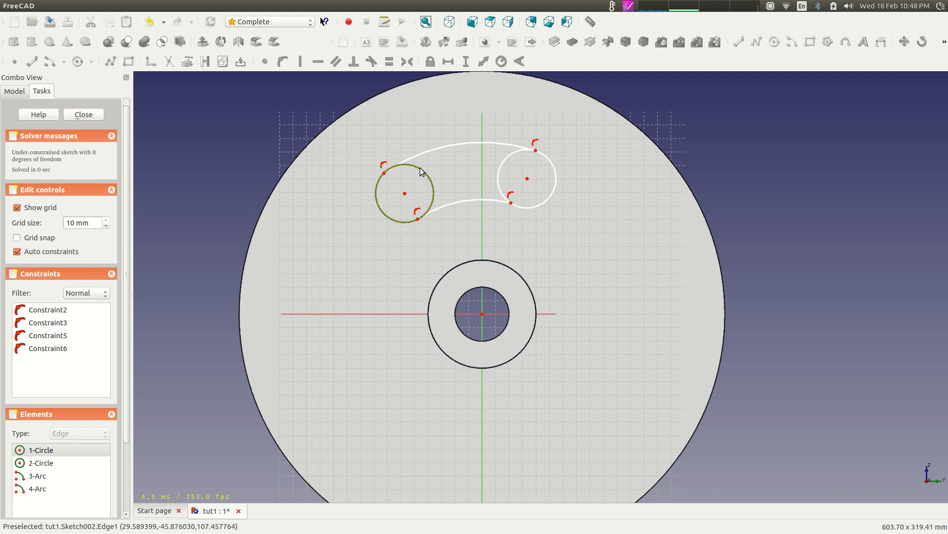
left_click(506, 163)
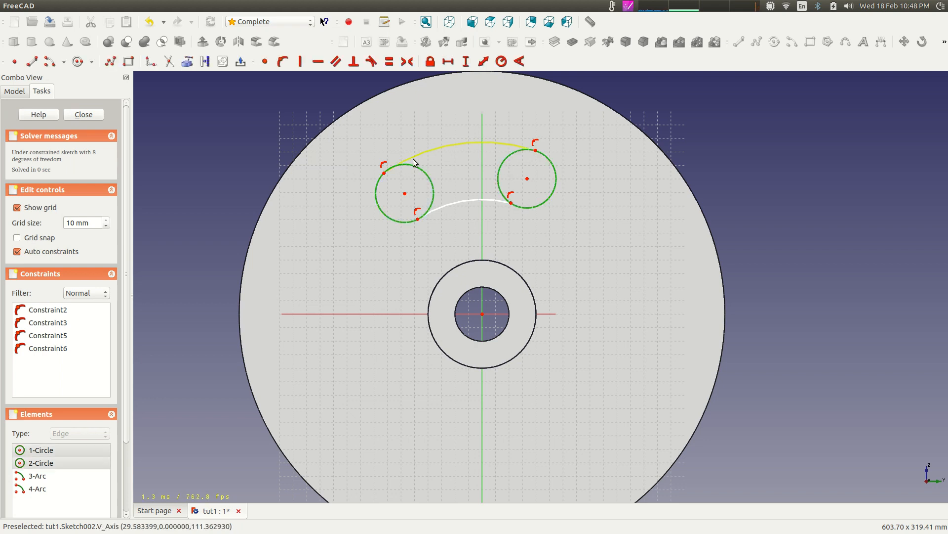
left_click(391, 64)
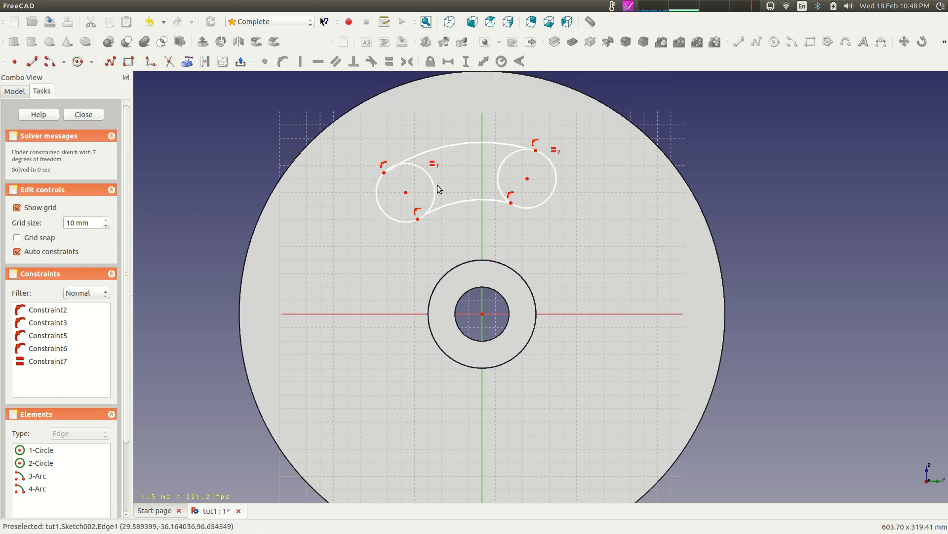
Step: Constrain the radius of the circle on the positive side of the vertical axis to 25 mm
left_click(549, 161)
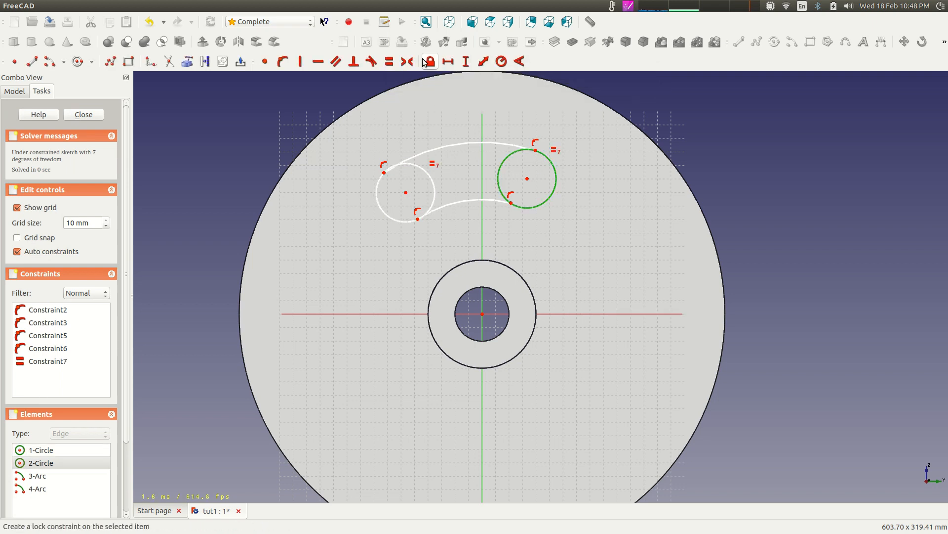
left_click(502, 62)
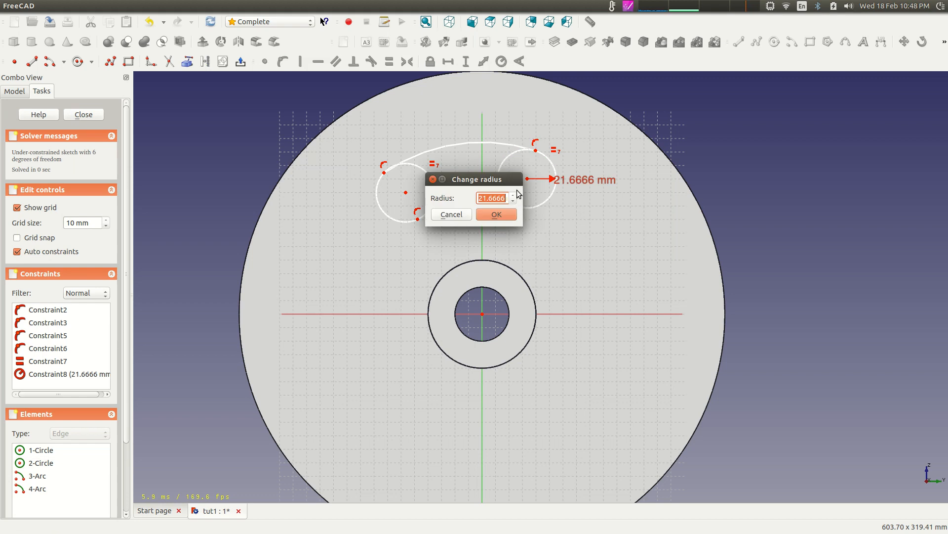
left_click(484, 215)
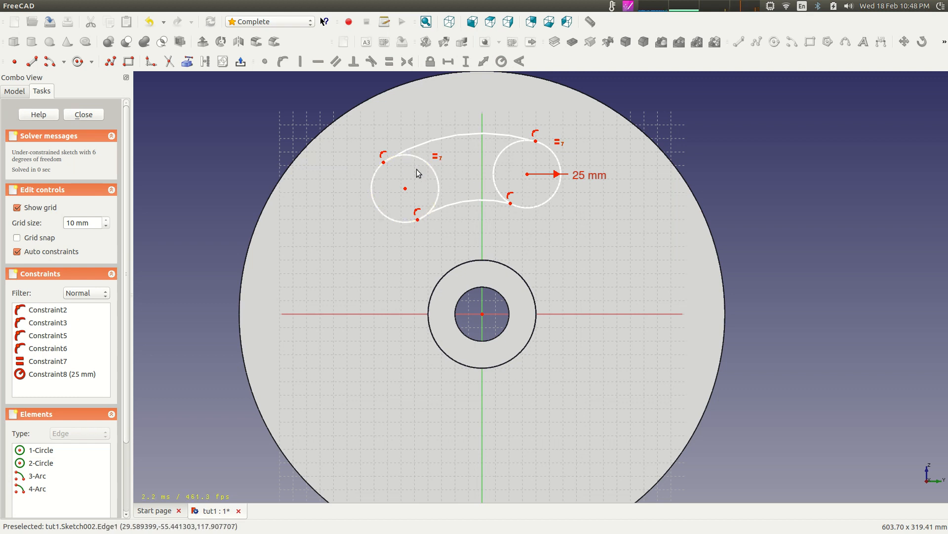
Step: Trim away the portions of both circles lying between the two arcs to form a curved slot outline
scroll(416, 169, "up", 4)
scroll(417, 169, "down", 4)
scroll(390, 176, "up", 1)
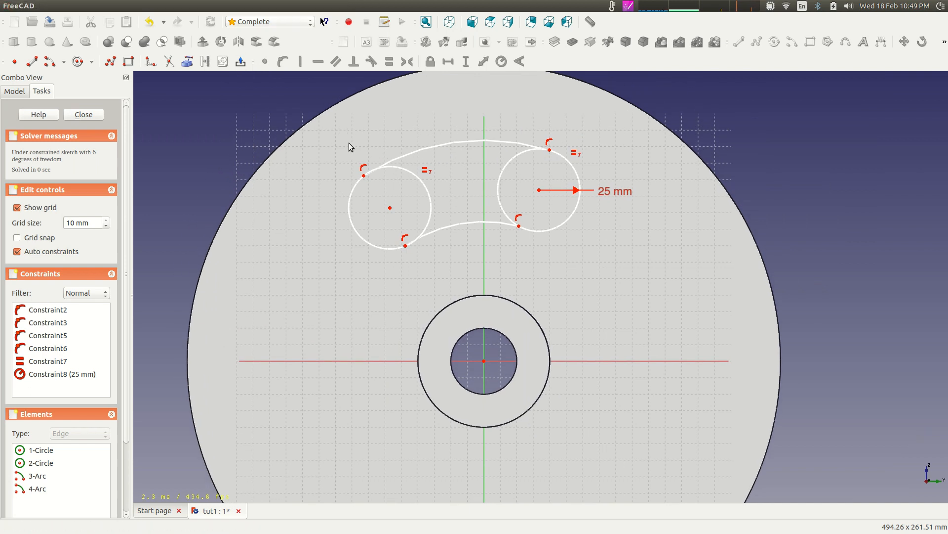
scroll(361, 174, "up", 4)
scroll(362, 174, "down", 3)
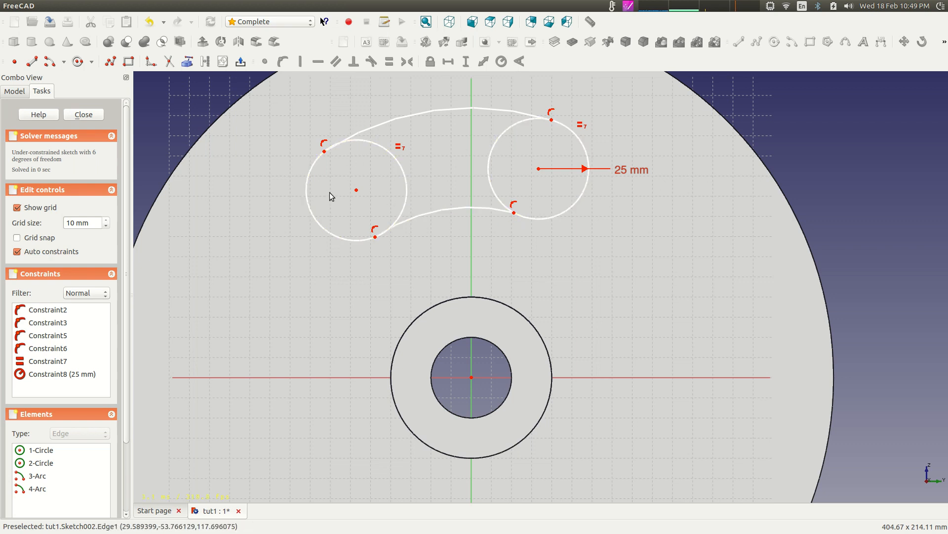
left_click(168, 62)
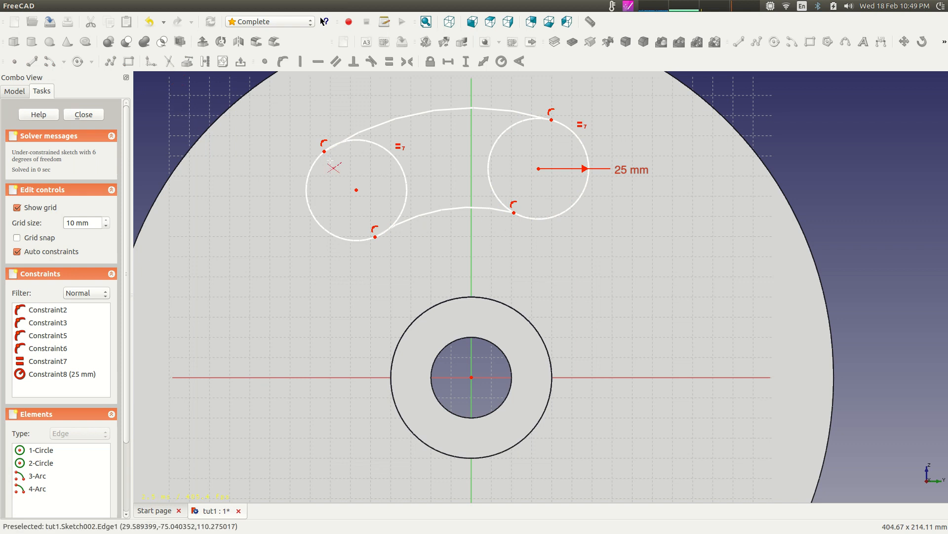
left_click(406, 179)
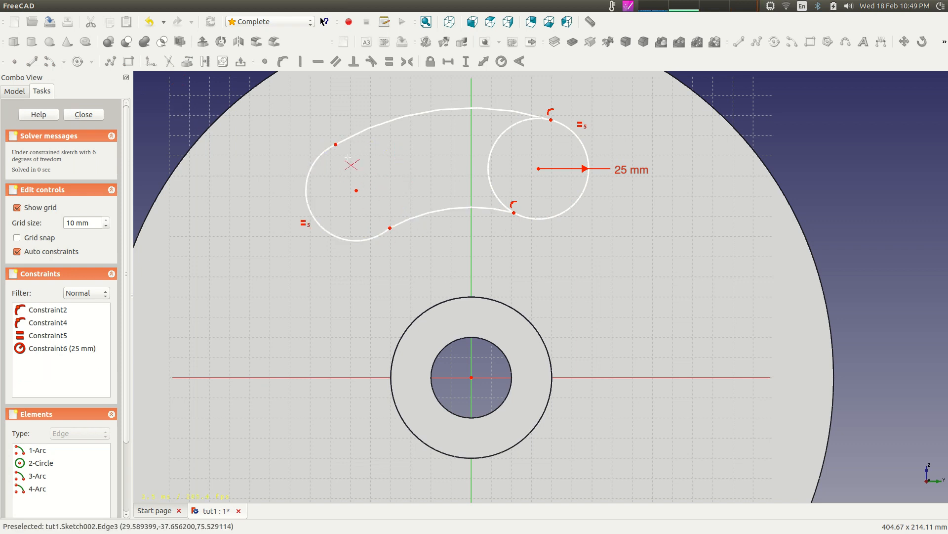
left_click(494, 153)
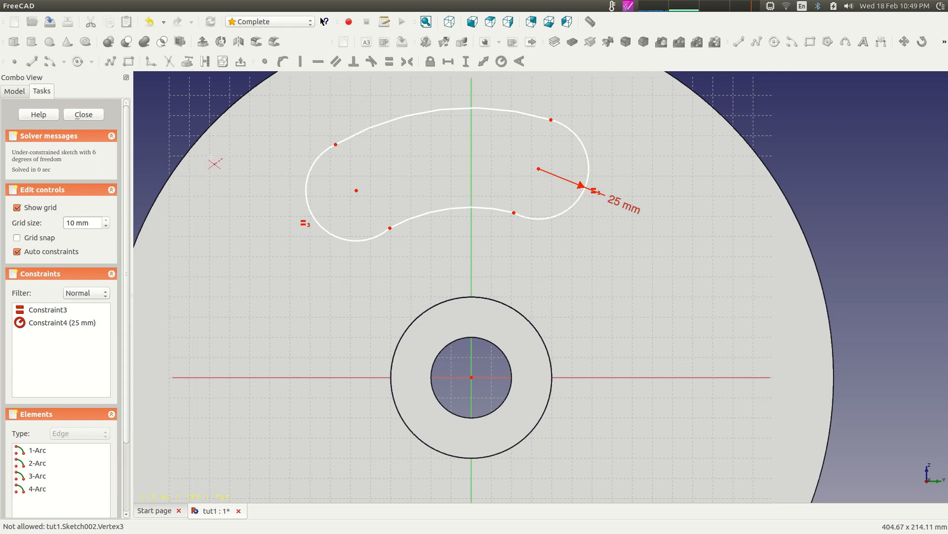
key("Escape")
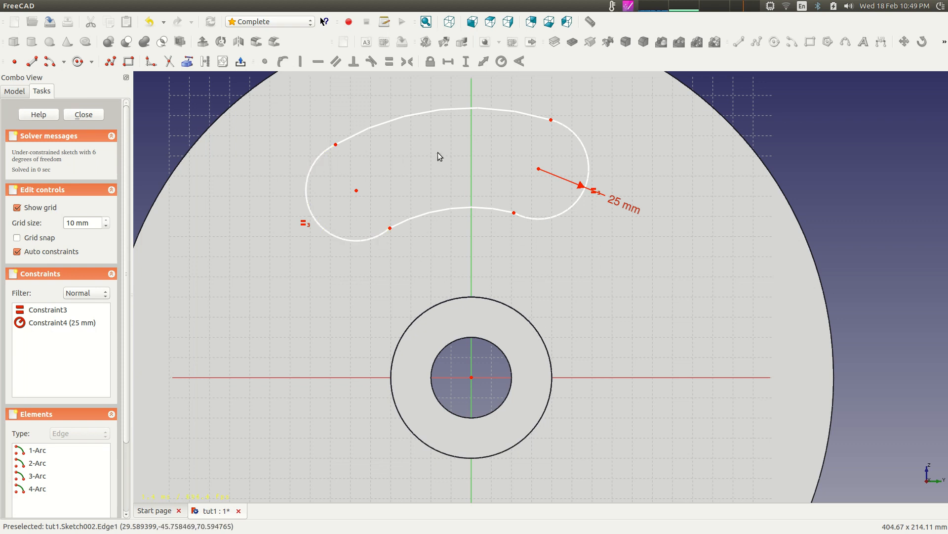
Step: Make the outer arc tangent to the slot's end arc on the positive side of the vertical axis
left_click(540, 117)
left_click(558, 125)
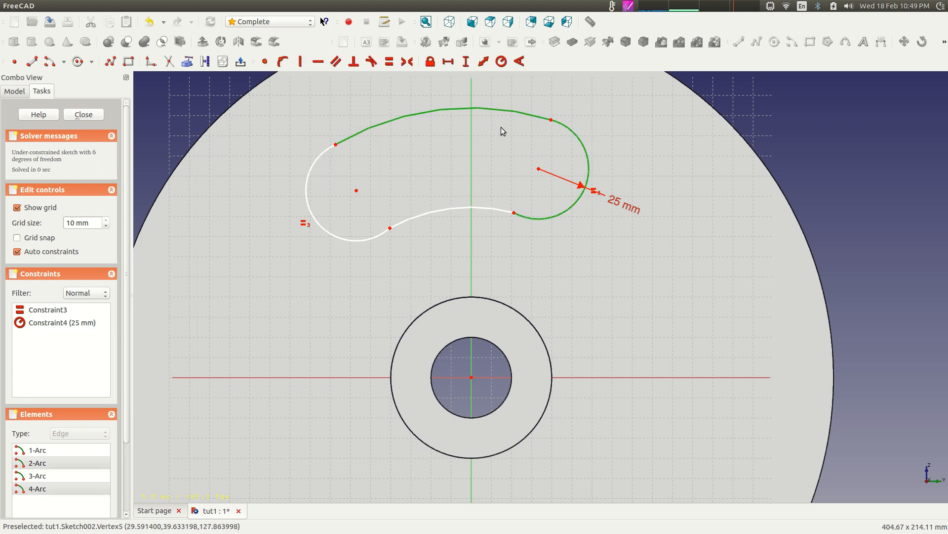
left_click(371, 61)
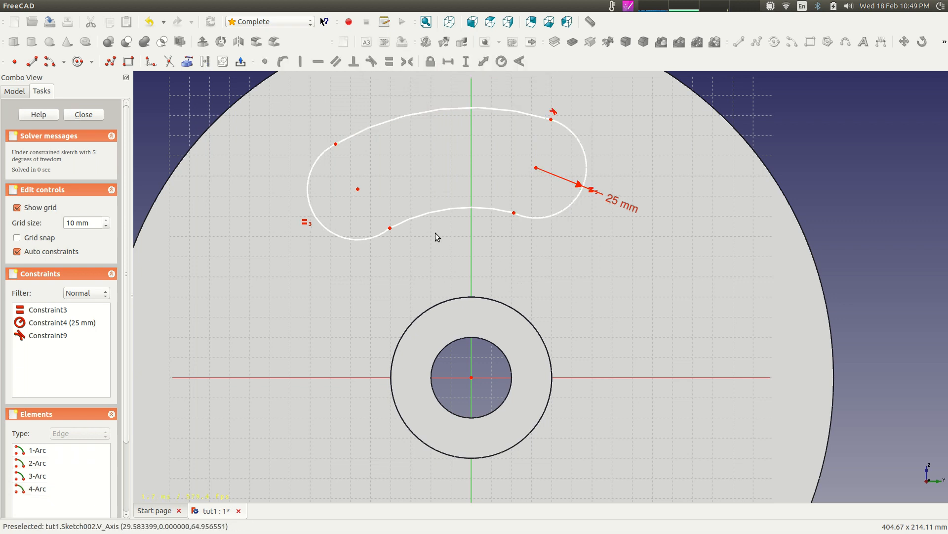
Step: Move the inner arc away from the hub and make it tangent to the slot's end arc on the negative side
left_click_drag(406, 220, 419, 183)
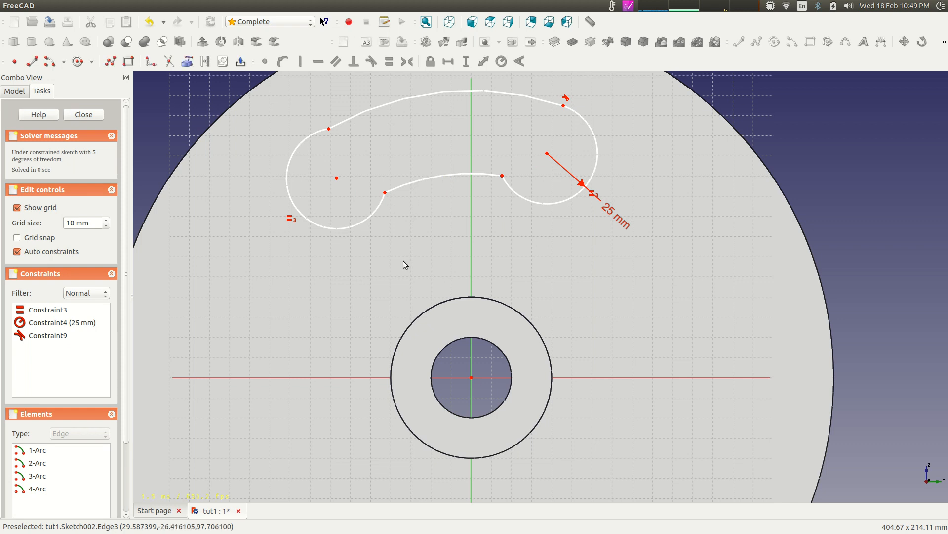
left_click(384, 201)
left_click(404, 192)
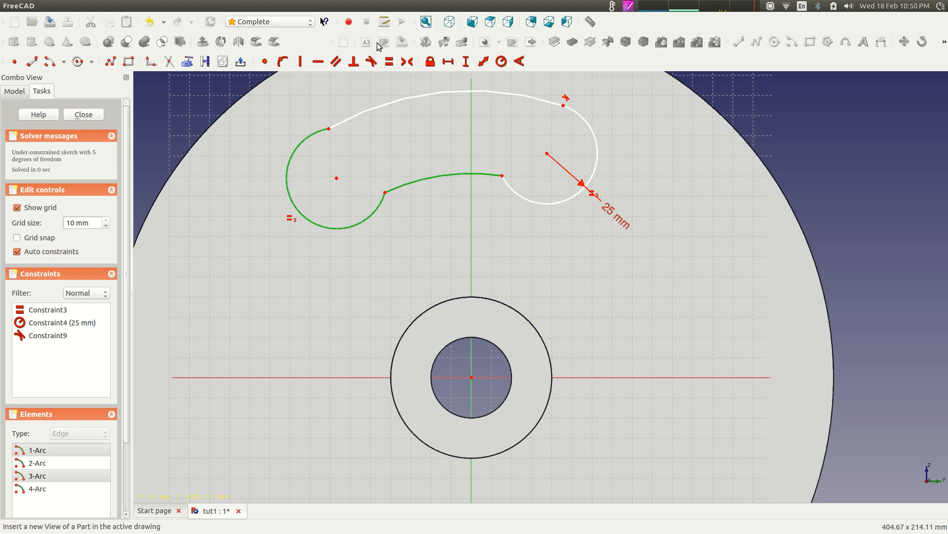
left_click(372, 61)
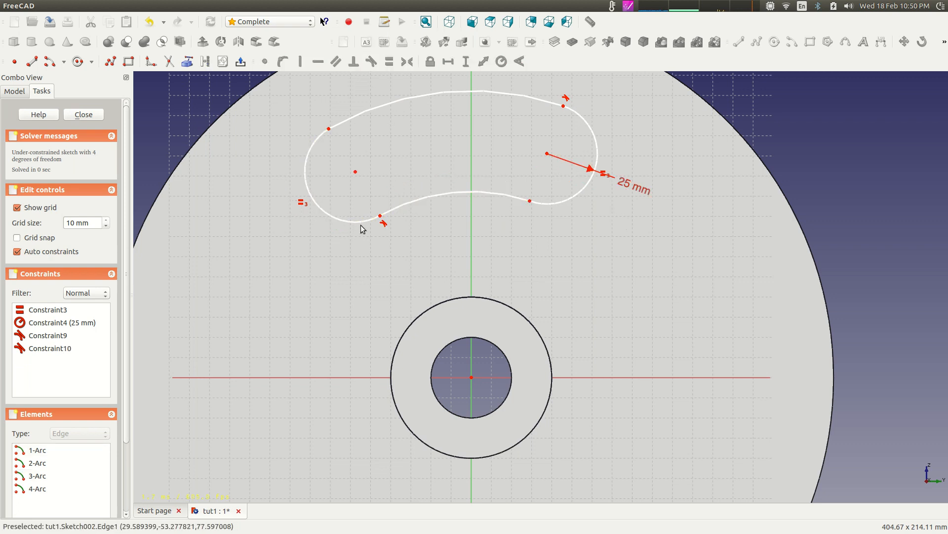
Step: Make the outer arc tangent to the slot's end arc on the negative side of the vertical axis
left_click(319, 137)
left_click(337, 121)
left_click(325, 130)
left_click(337, 122)
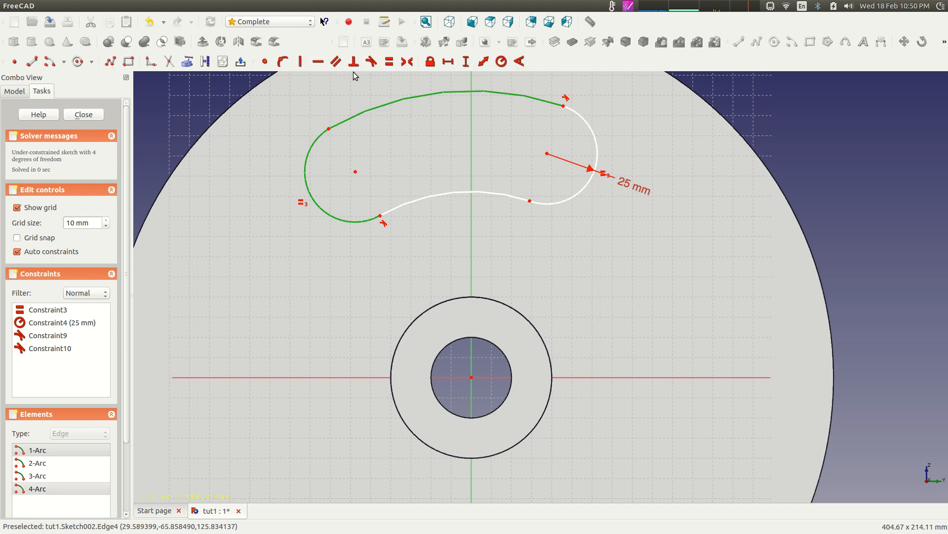
left_click(354, 61)
left_click(540, 221)
left_click(370, 63)
Step: Try a tangent constraint between the inner arc and the slot's positive-side end arc, and delete that constraint
left_click(519, 199)
left_click(542, 203)
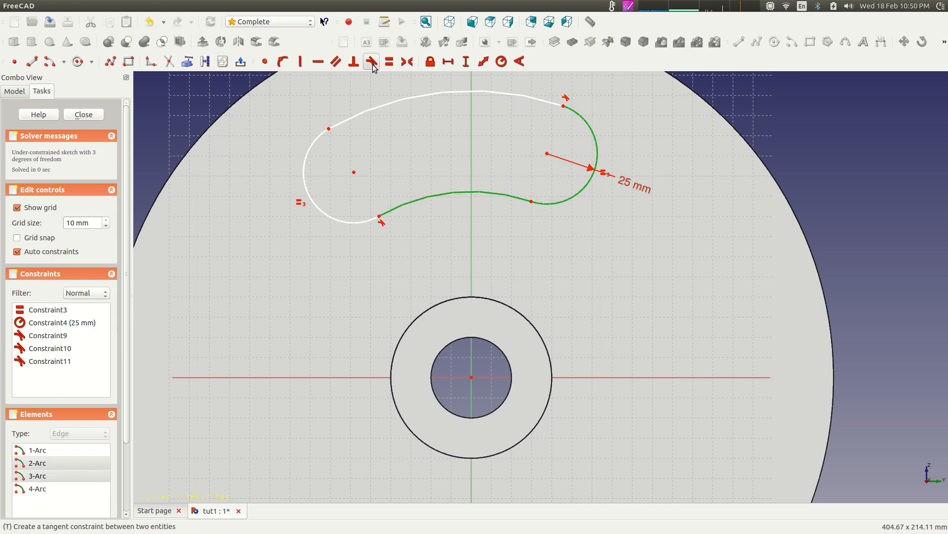
left_click(371, 64)
scroll(465, 242, "down", 1)
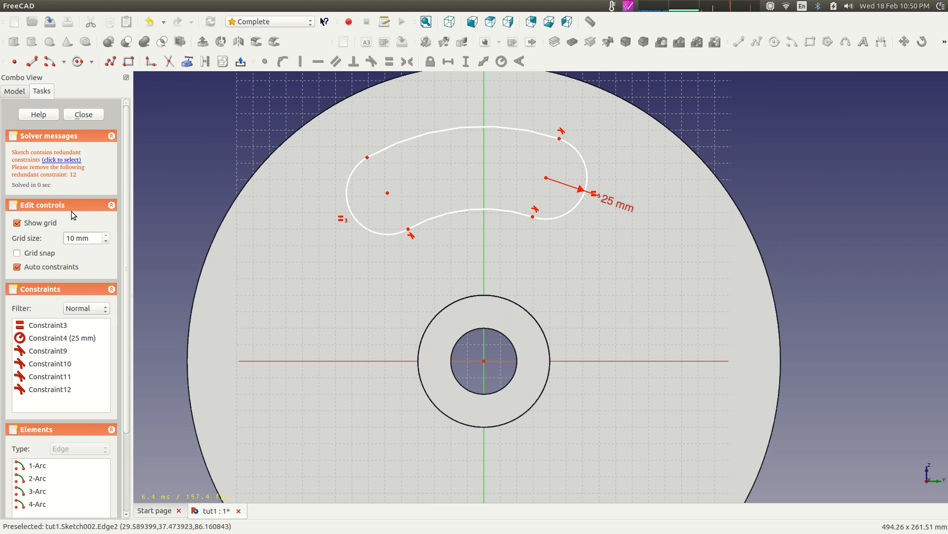
left_click(59, 388)
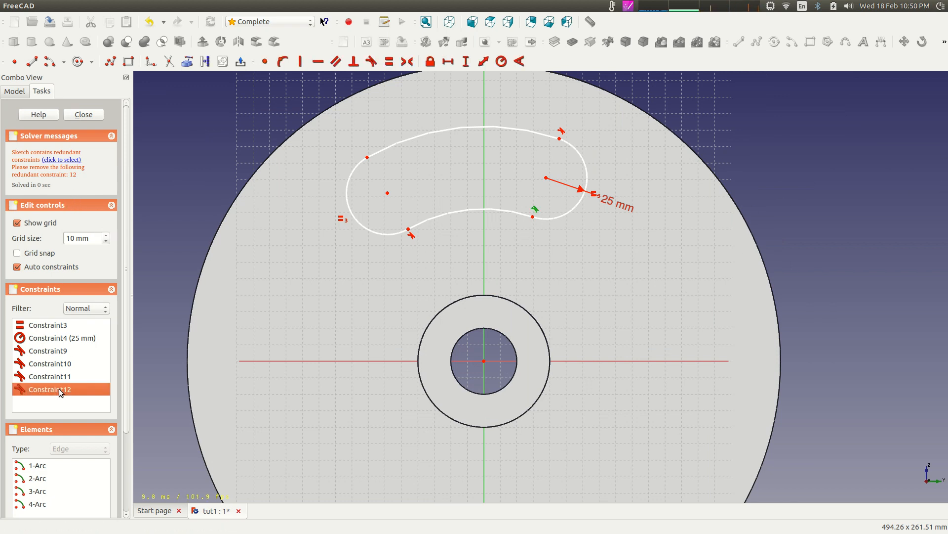
key("Delete")
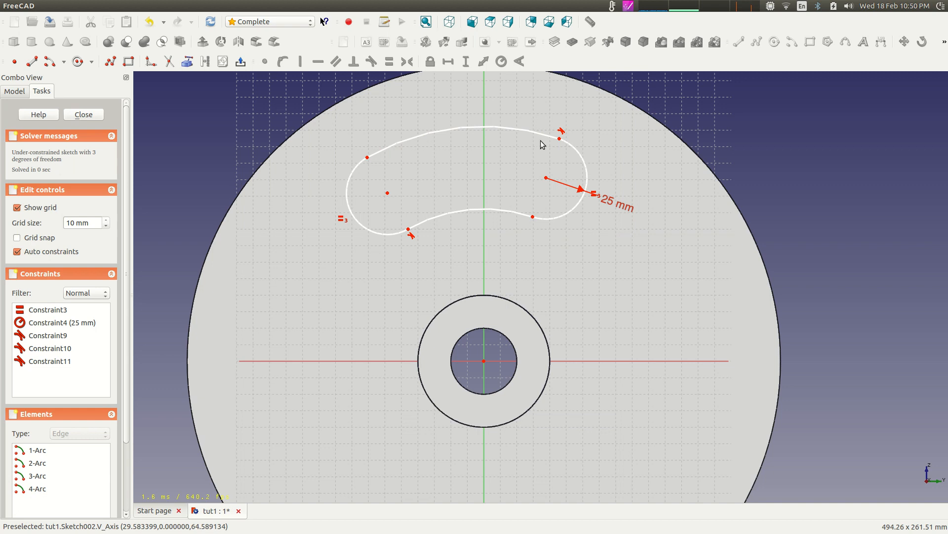
Step: Lengthen the slot on the positive side of the vertical axis and constrain the inner arc's radius to 85 mm
mouse_move(590, 178)
left_mouse_down()
mouse_move(509, 139)
mouse_move(610, 205)
mouse_move(518, 235)
mouse_move(599, 191)
mouse_move(620, 205)
mouse_move(581, 186)
mouse_move(607, 234)
mouse_move(606, 202)
left_mouse_up()
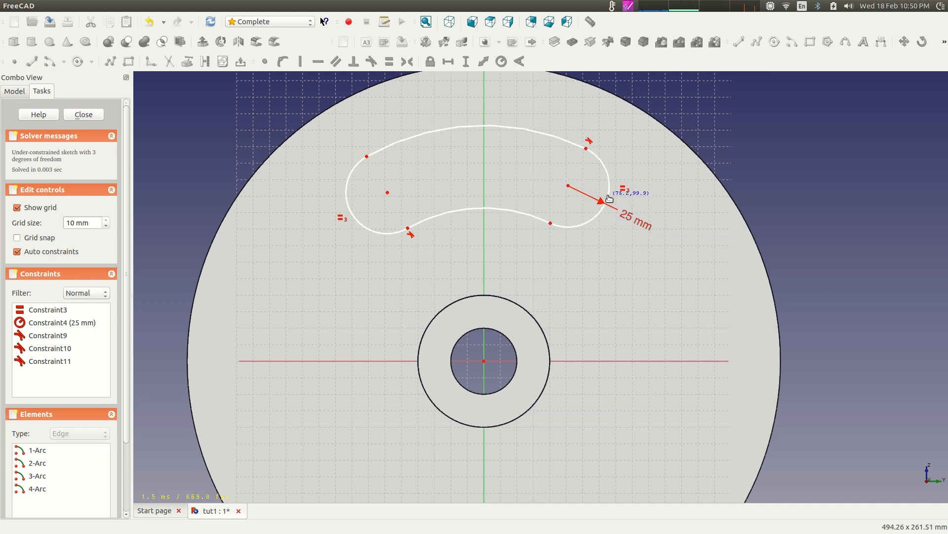
left_click(508, 209)
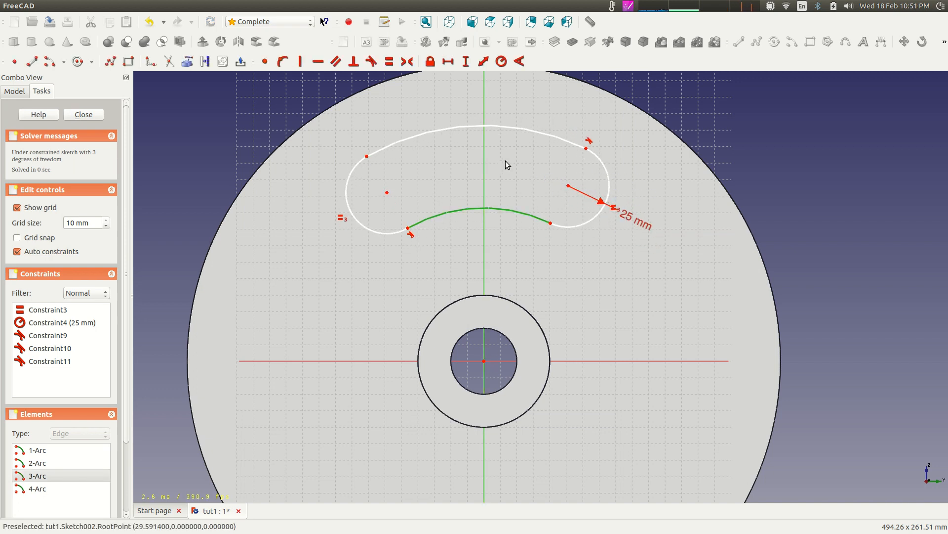
left_click(501, 61)
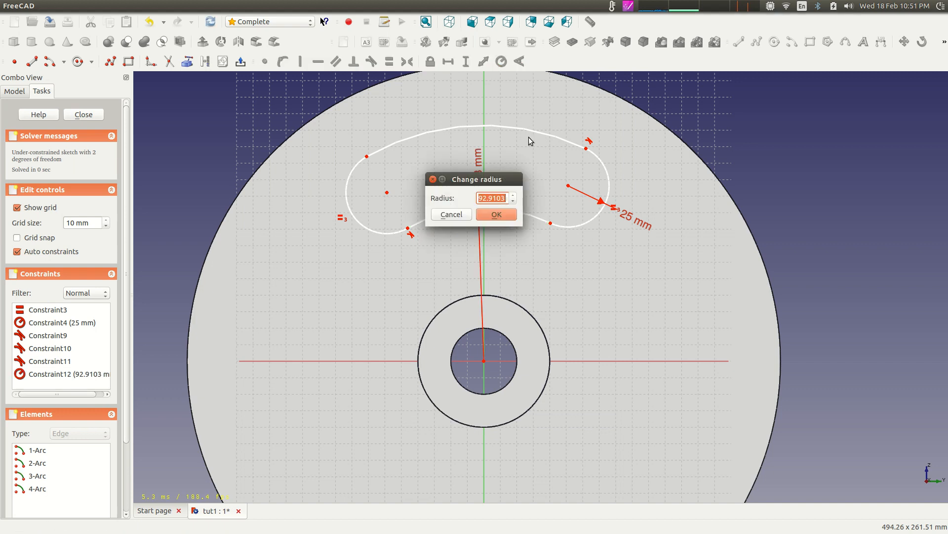
type("85")
key("Return")
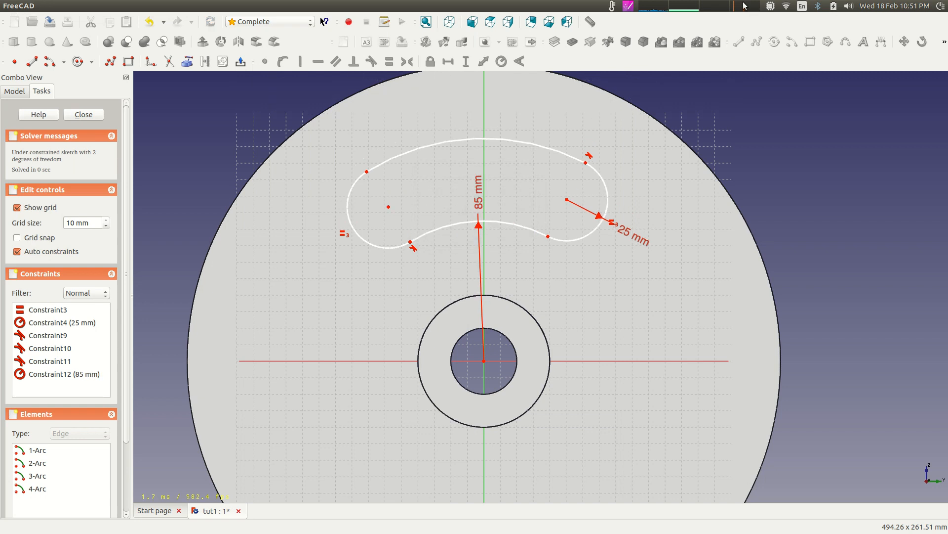
Step: Try a 135 mm radius constraint on the slot's outer arc, and delete that constraint
left_click(530, 145)
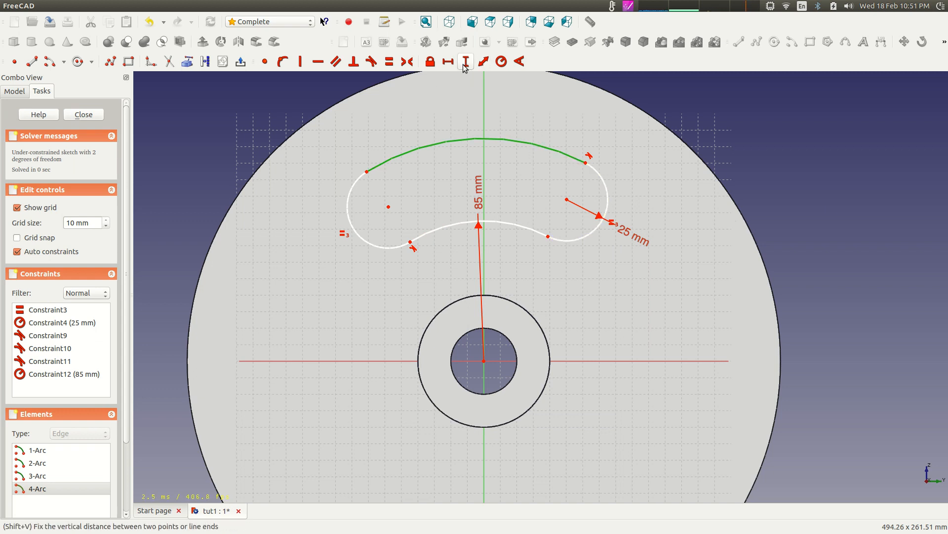
left_click(501, 61)
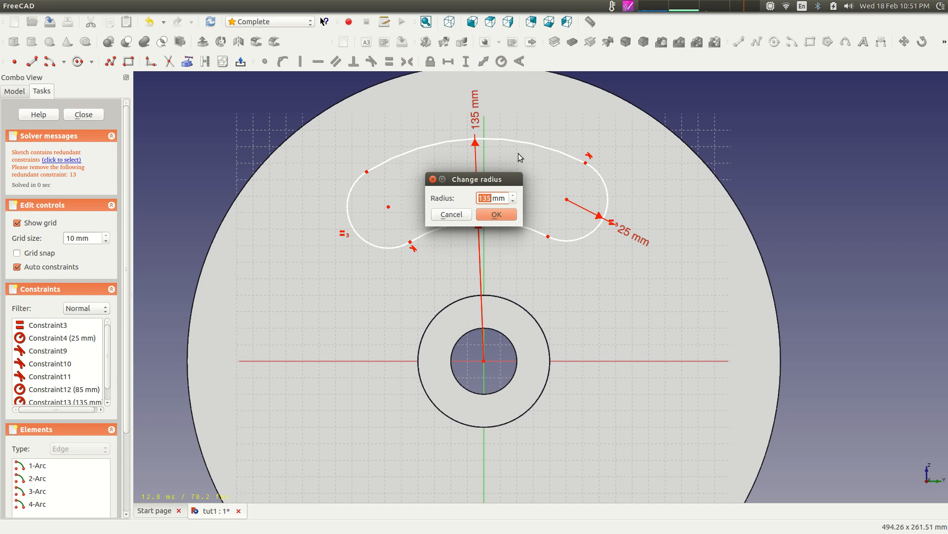
left_click_drag(481, 187, 689, 150)
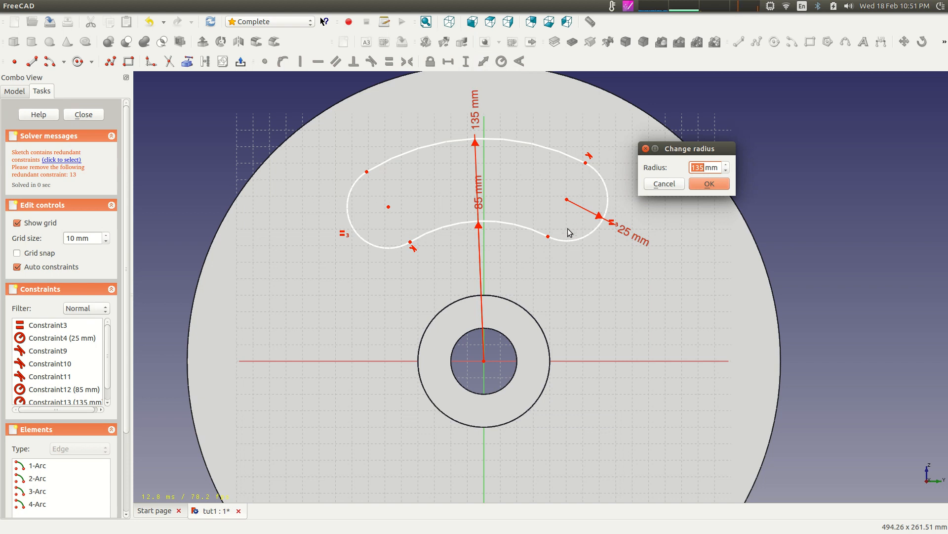
left_click(708, 186)
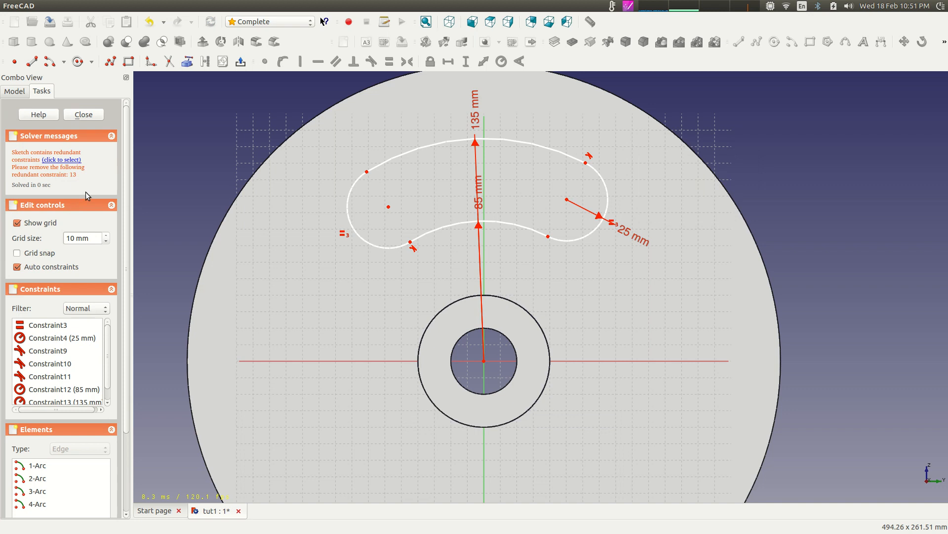
left_click(475, 111)
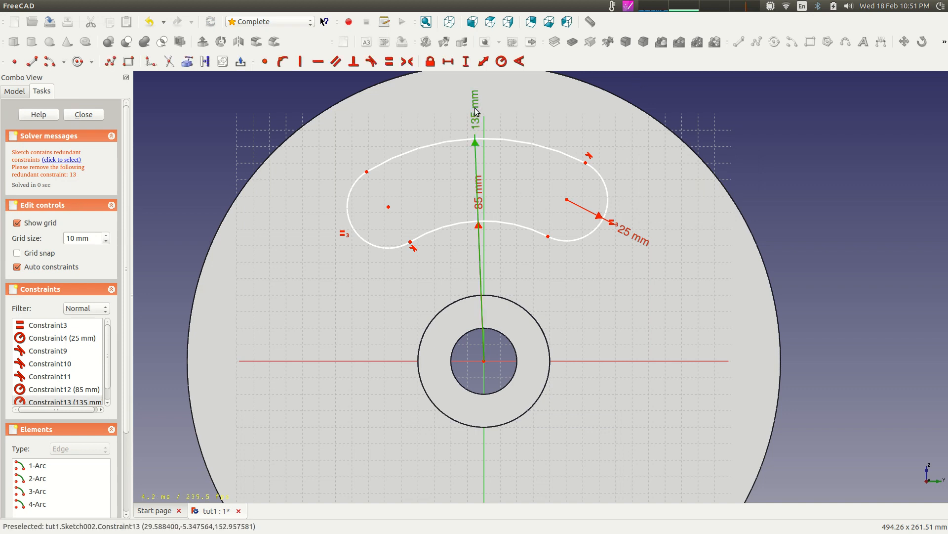
key("Delete")
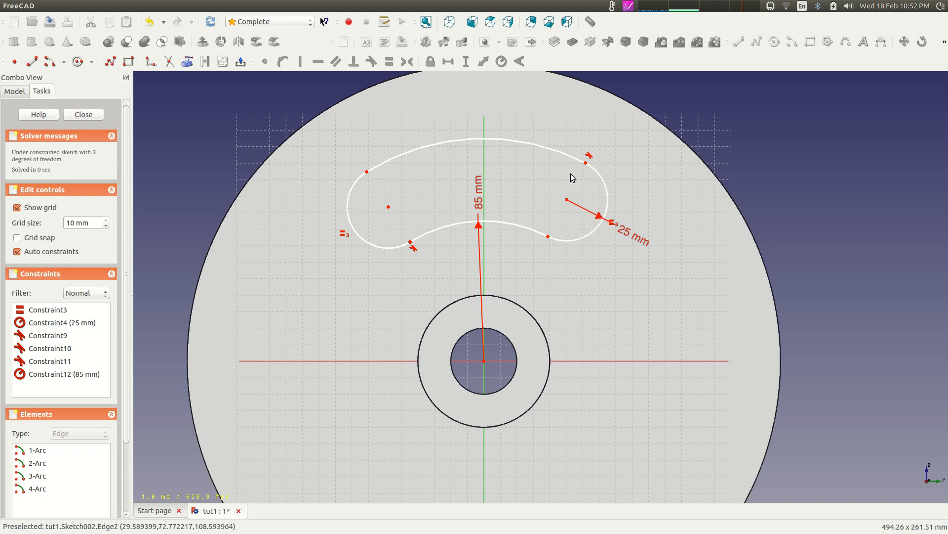
Step: Reposition both slot ends around the vertical axis and constrain the distance between the end arcs' centres to 100 mm
mouse_move(600, 178)
left_mouse_down()
mouse_move(556, 153)
mouse_move(668, 314)
mouse_move(562, 193)
left_mouse_up()
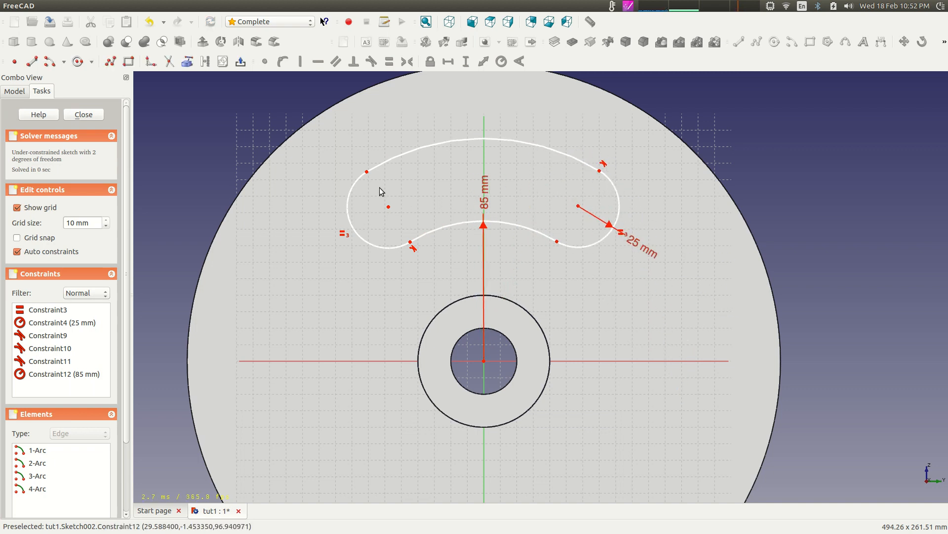
mouse_move(389, 207)
left_mouse_down()
mouse_move(430, 186)
mouse_move(408, 197)
left_mouse_up()
left_click(408, 196)
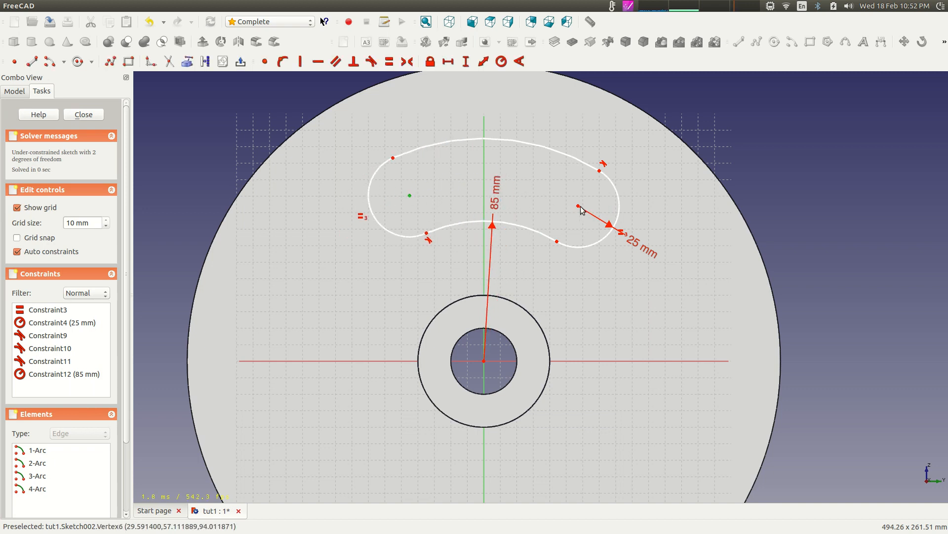
left_click(579, 206)
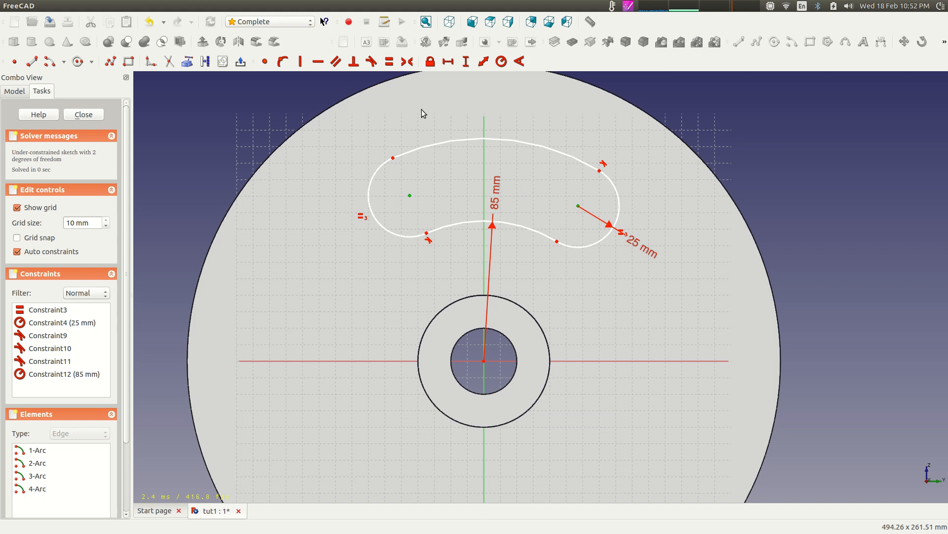
left_click(484, 62)
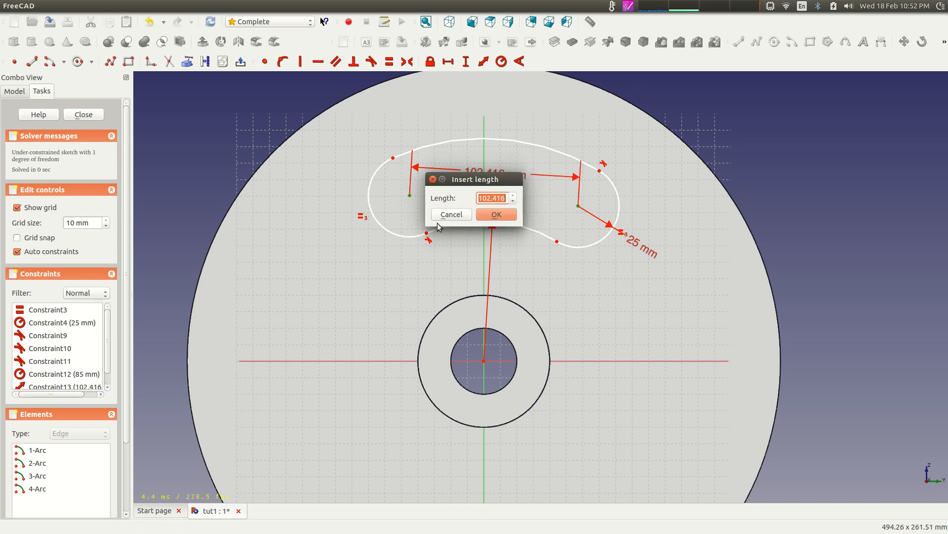
type("100mm")
key("Return")
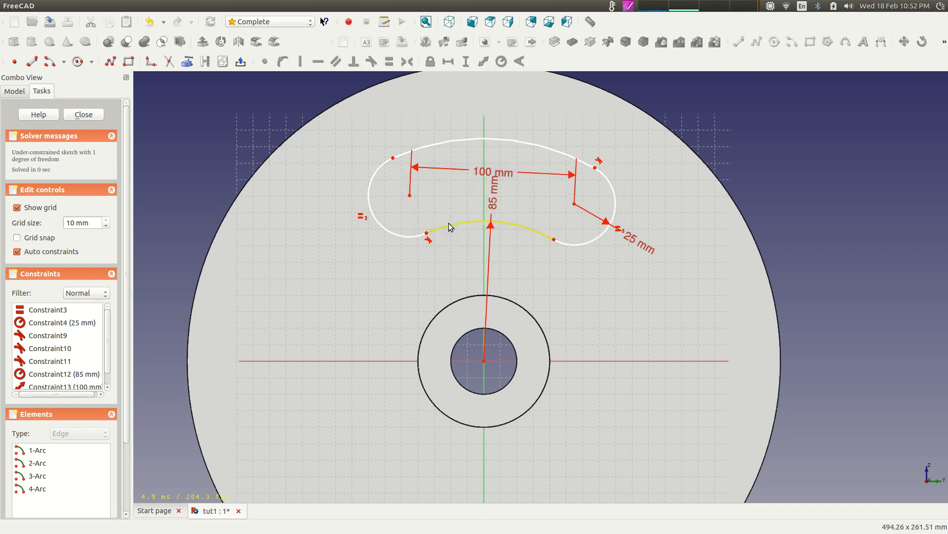
Step: Shift the slot along its arc, try a horizontal distance constraint on the inner arc's positive-side endpoint, and delete that constraint
left_click_drag(617, 199, 545, 165)
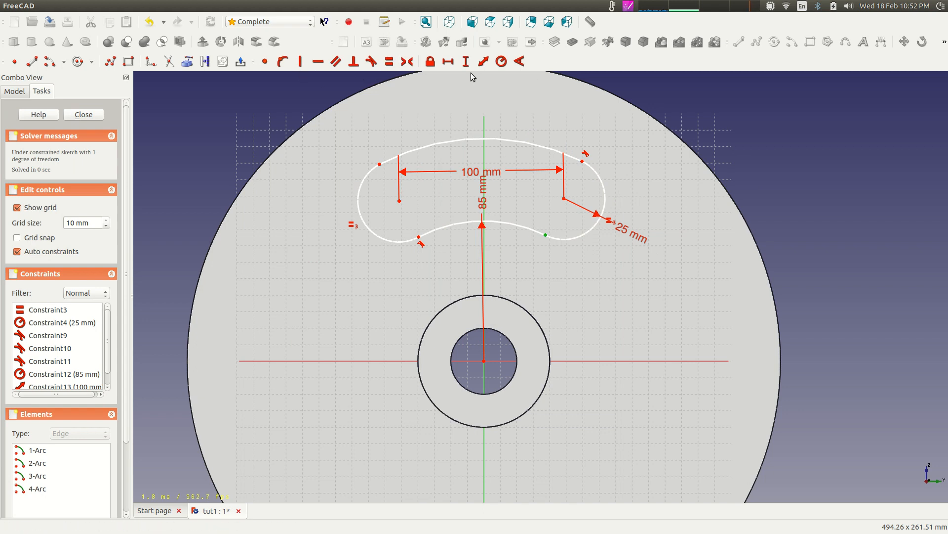
left_click(448, 61)
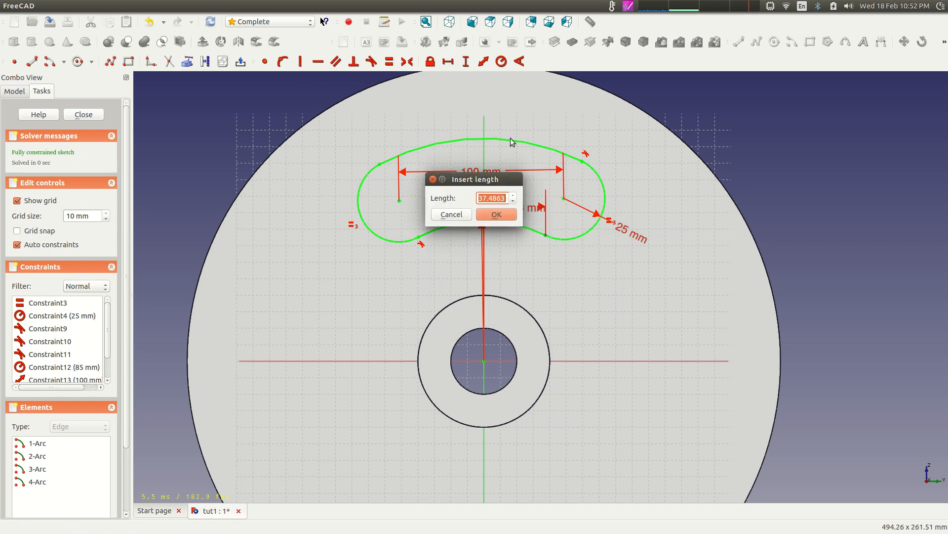
left_click(503, 216)
left_click(521, 210)
key("Delete")
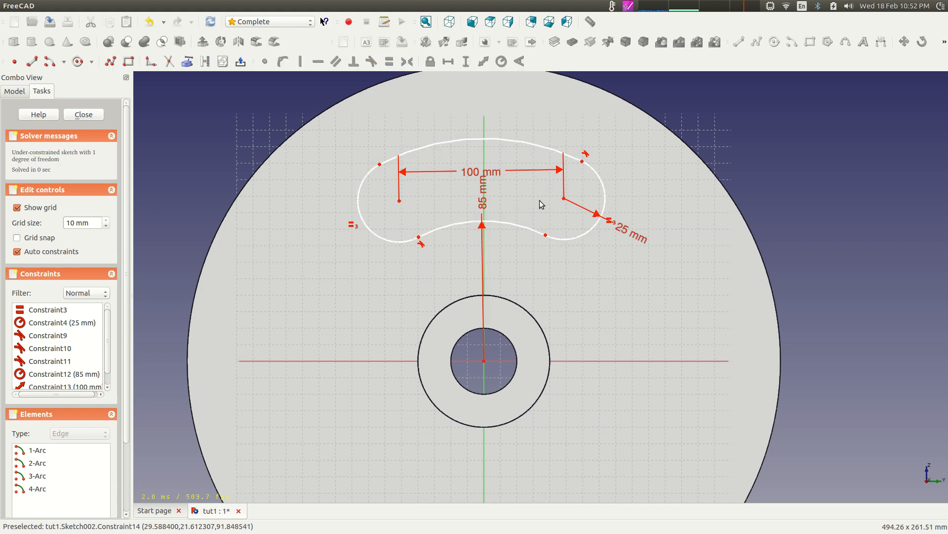
Step: Constrain the inner arc's positive-side endpoint onto the vertical axis and finish the sketch
left_click(546, 236)
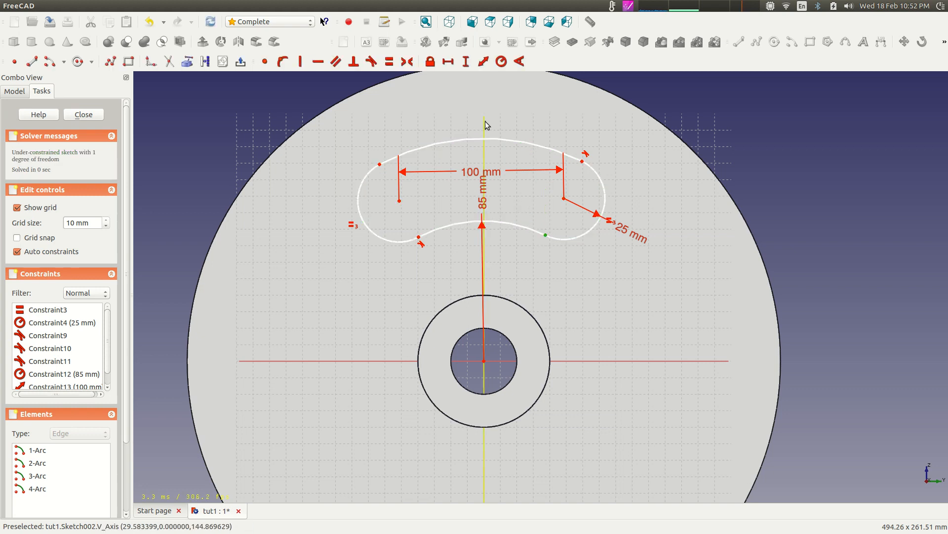
left_click(282, 61)
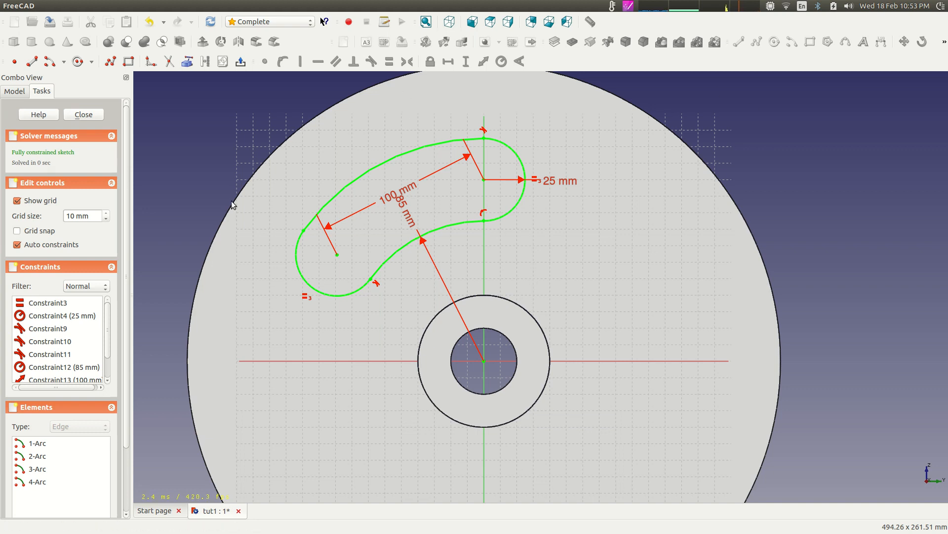
left_click(84, 114)
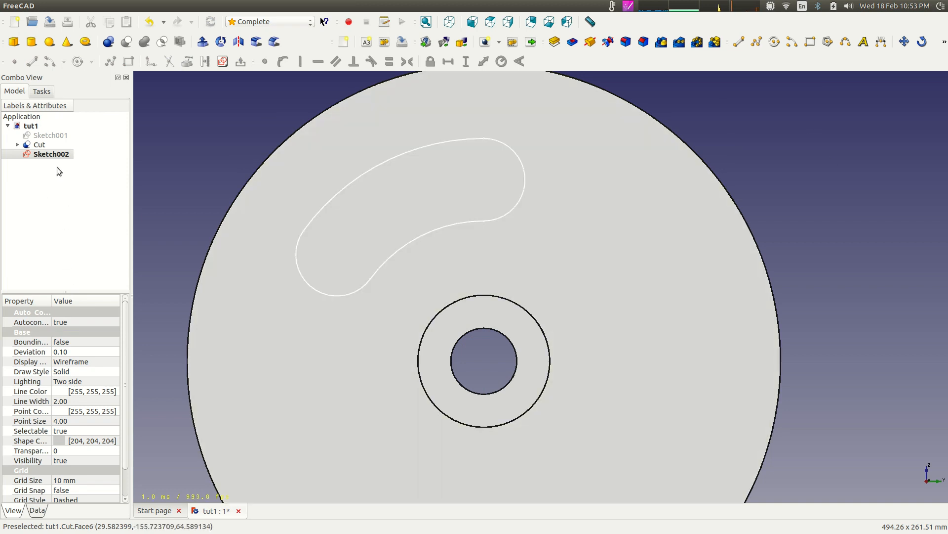
Step: Cut the slot sketch through the whole pulley with a Pocket of type Through all
left_click(58, 154)
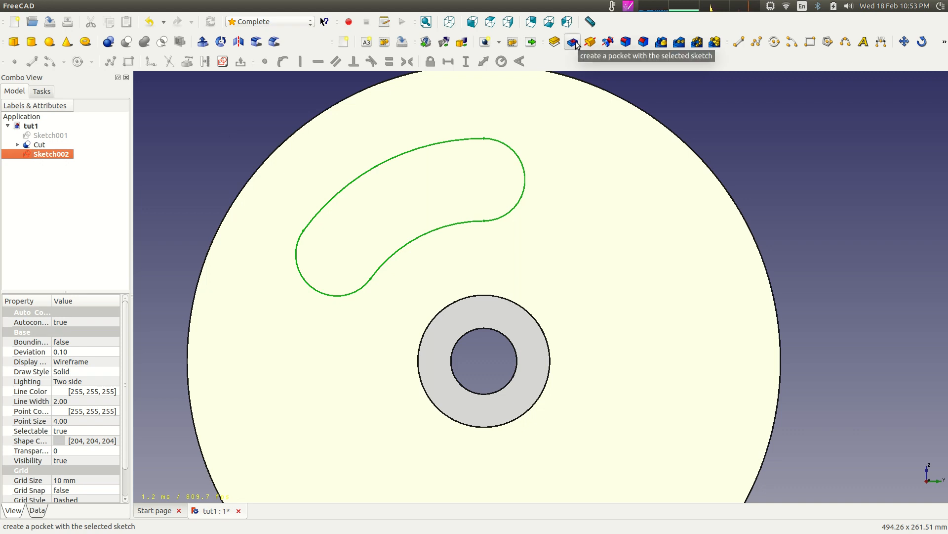
left_click(573, 42)
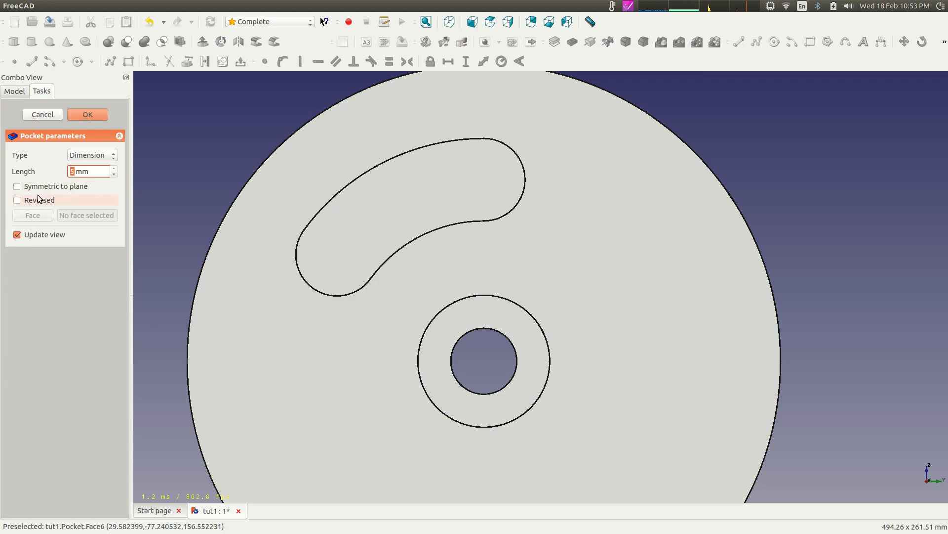
middle_click_drag(180, 149, 347, 208)
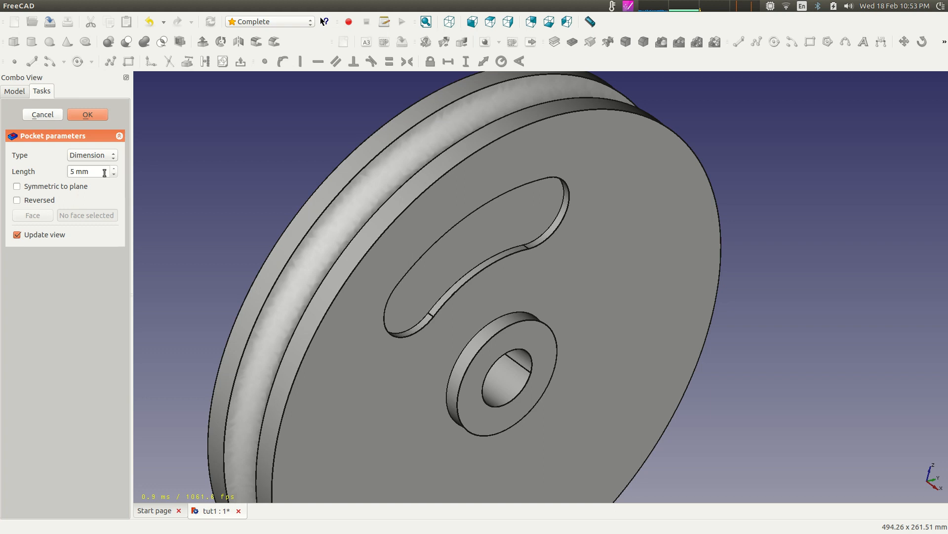
left_click(112, 156)
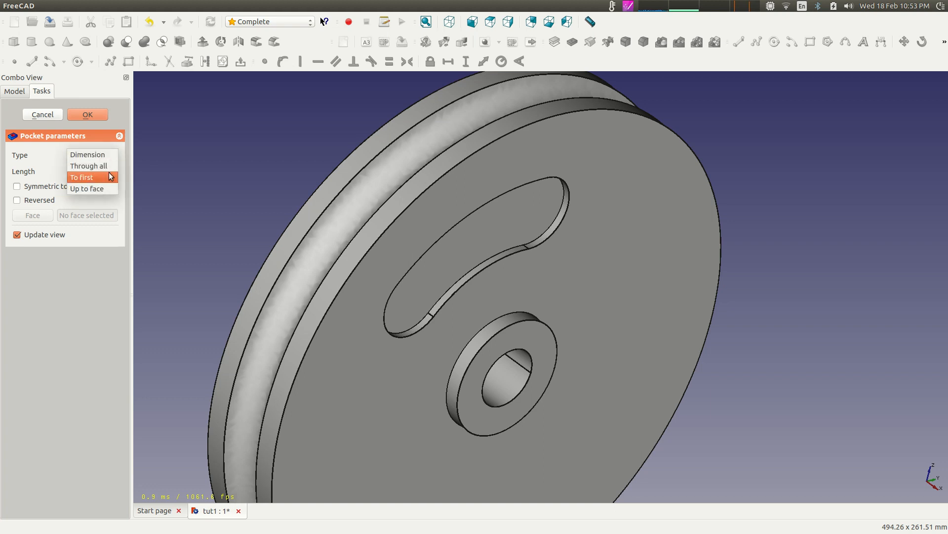
left_click(99, 167)
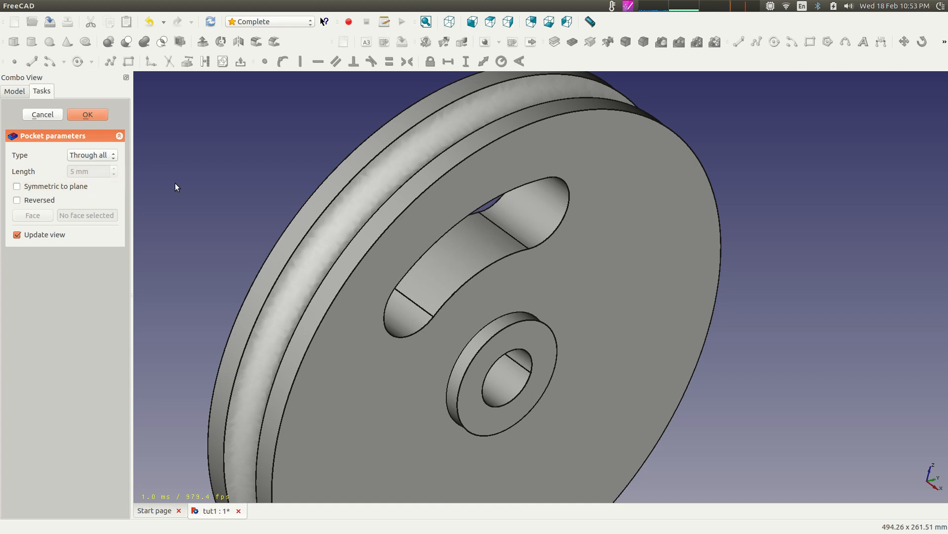
middle_click_drag(265, 165, 457, 249)
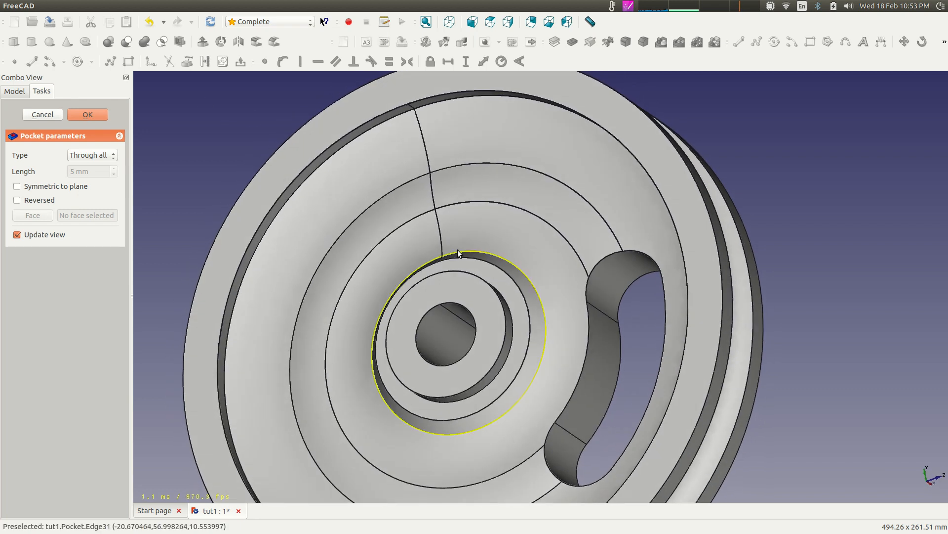
scroll(457, 250, "down", 5)
middle_click_drag(374, 188, 470, 227)
middle_click_drag(736, 394, 579, 260)
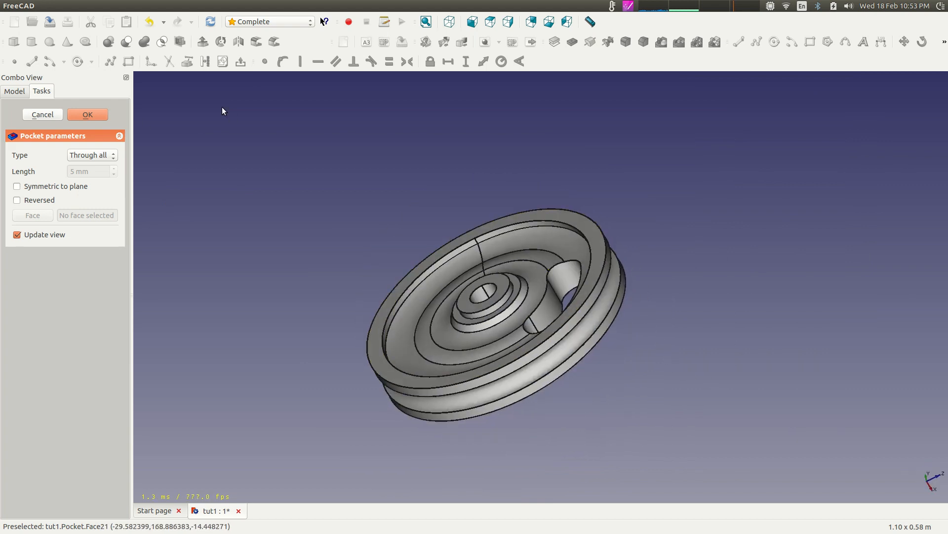
left_click(94, 115)
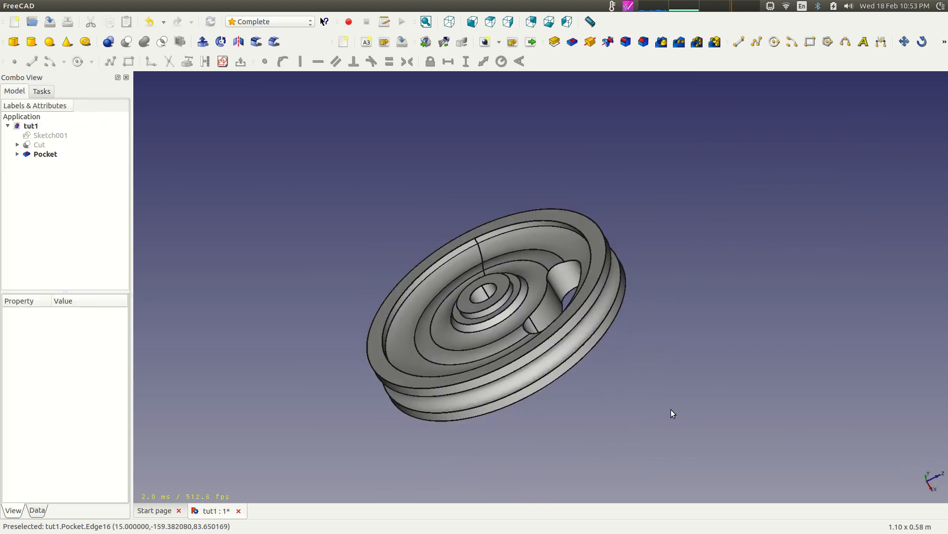
Step: Inspect the slot from the pulley's hollow side and reopen the pocket's sketch, Sketch002, for editing
middle_click_drag(405, 172, 362, 210)
scroll(552, 352, "up", 3)
scroll(552, 352, "down", 3)
middle_click_drag(716, 371, 736, 231)
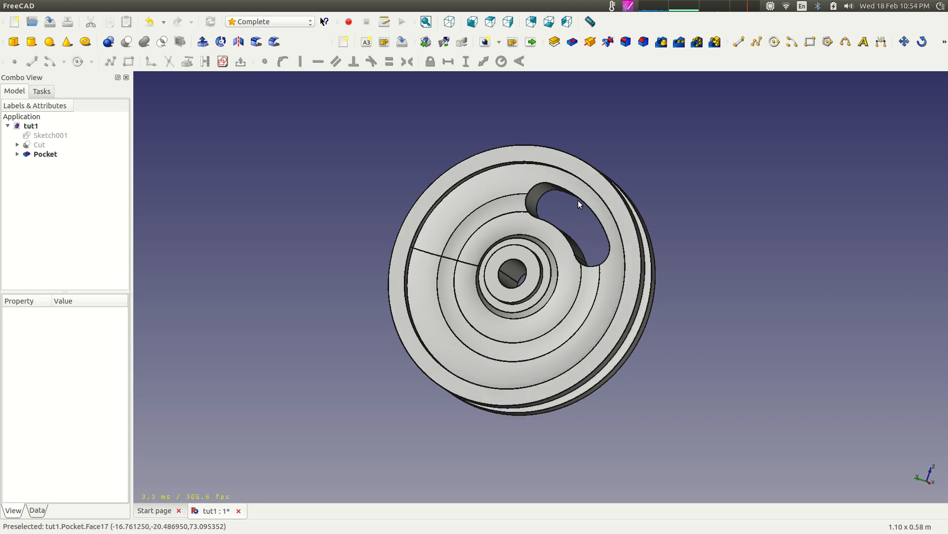
left_click(18, 155)
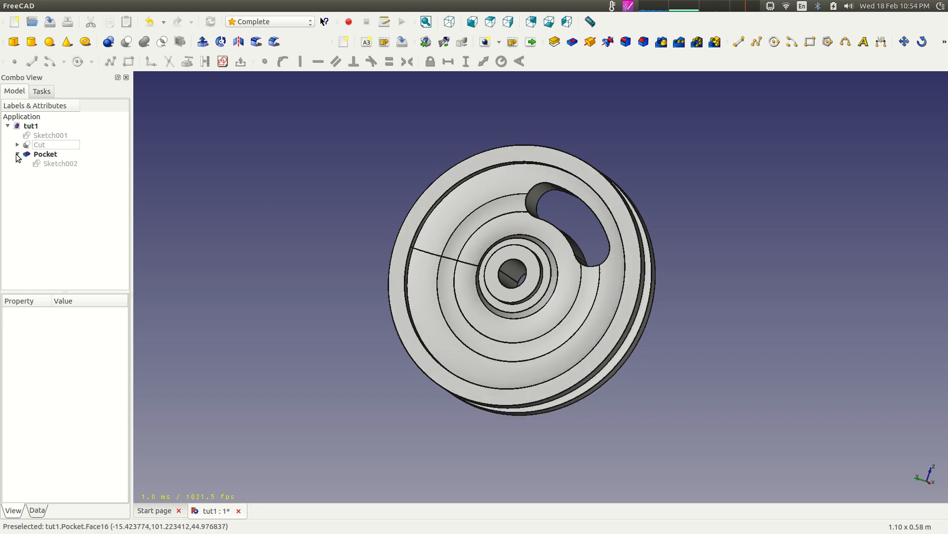
left_click(55, 163)
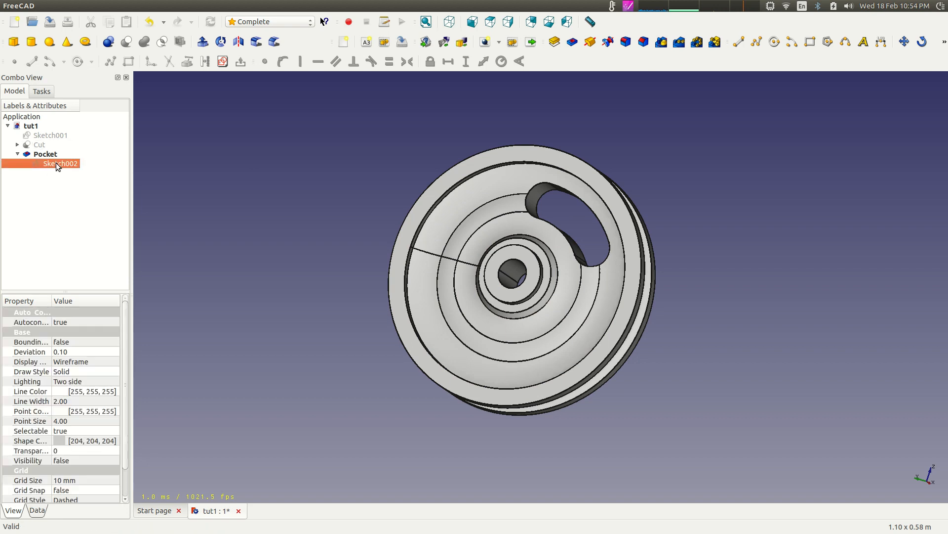
double_click(55, 163)
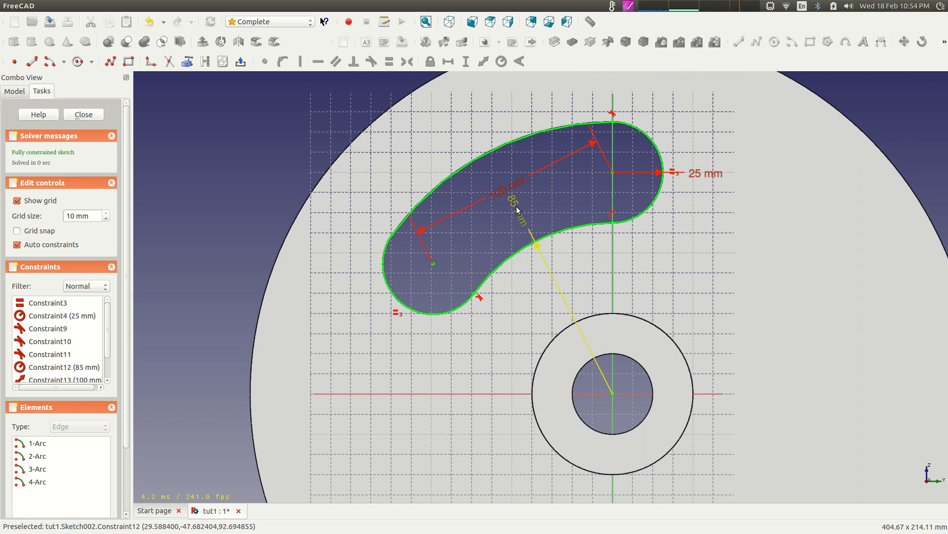
Step: Set the radius of the slot's end arcs to 30 mm
double_click(516, 207)
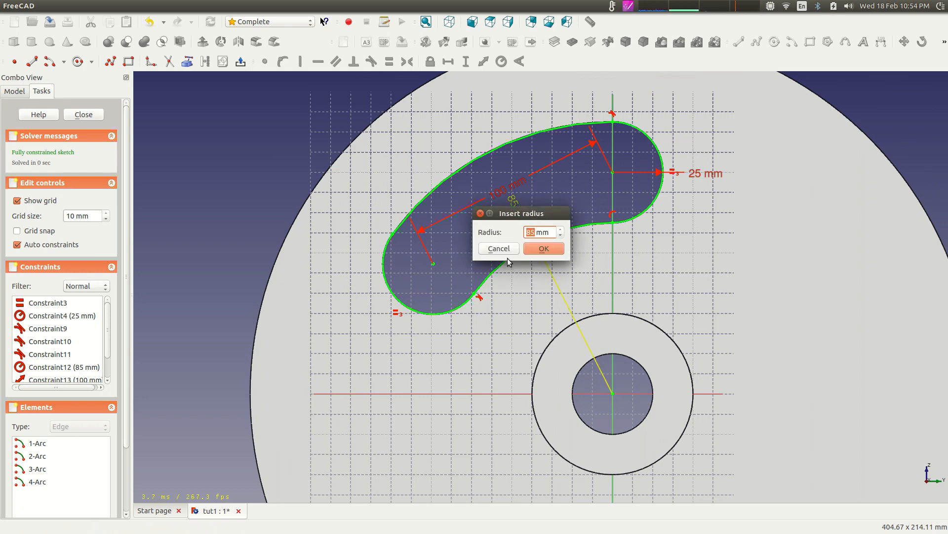
left_click(499, 248)
double_click(700, 173)
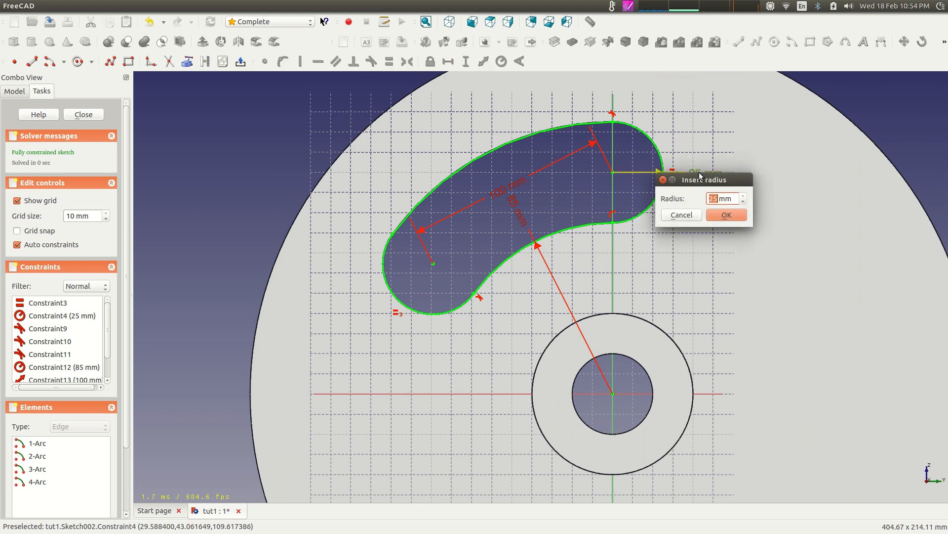
type("30")
key("Return")
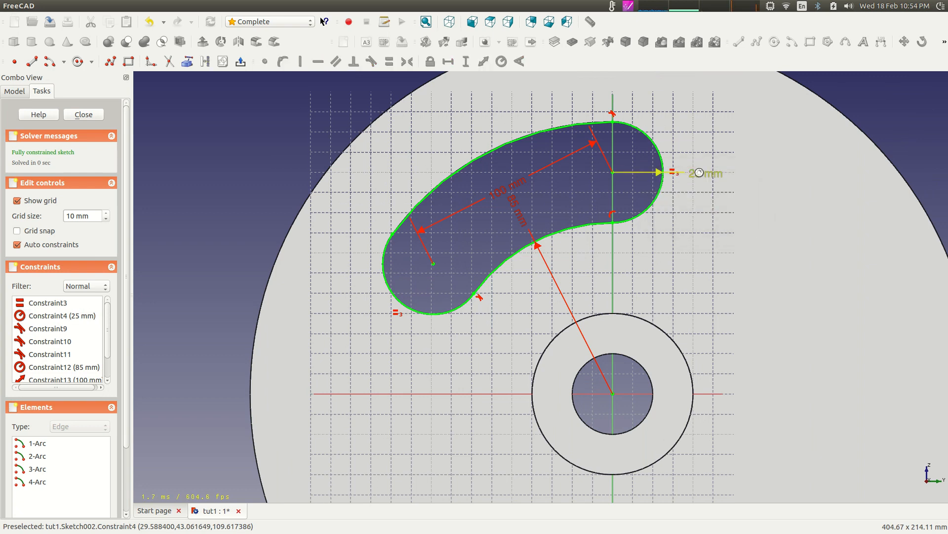
Step: Set the inner arc's radius to 80 mm and finish the sketch to update the pocket
double_click(519, 203)
type("80mm")
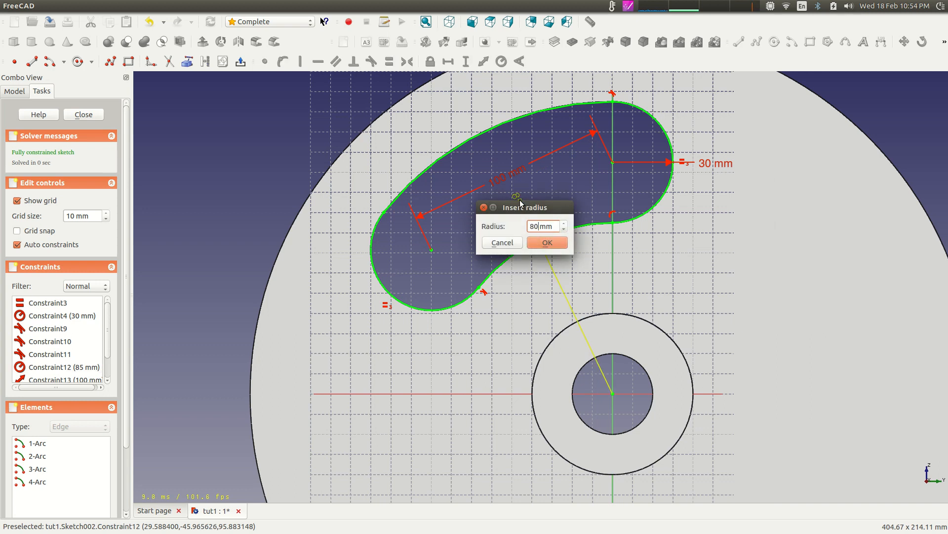
key("Return")
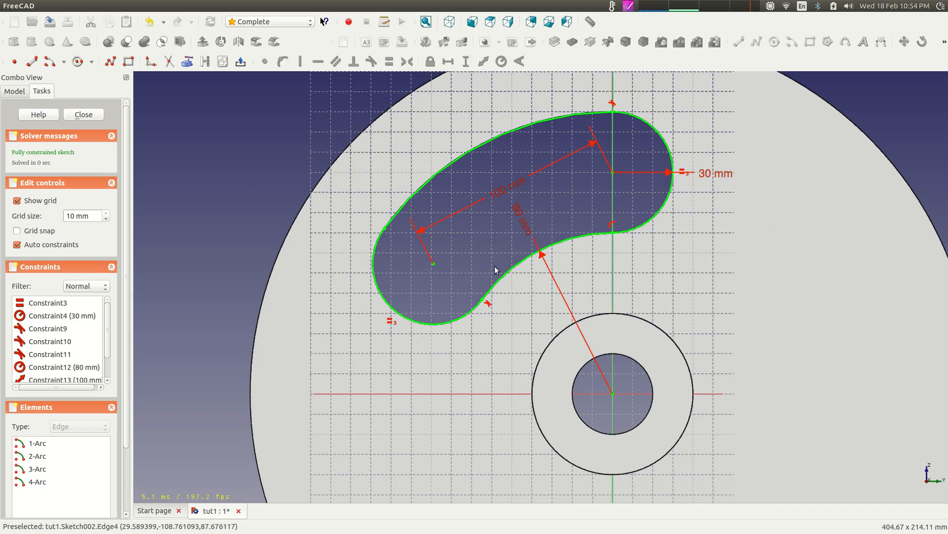
left_click(100, 115)
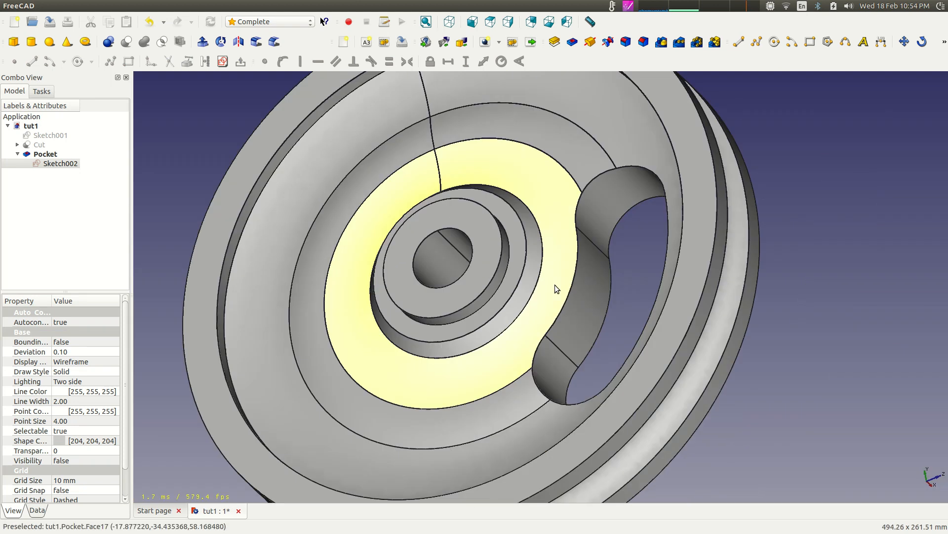
Step: Start a polar pattern of the Pocket feature around the pulley's hub
scroll(555, 284, "down", 4)
middle_click_drag(406, 143, 412, 180)
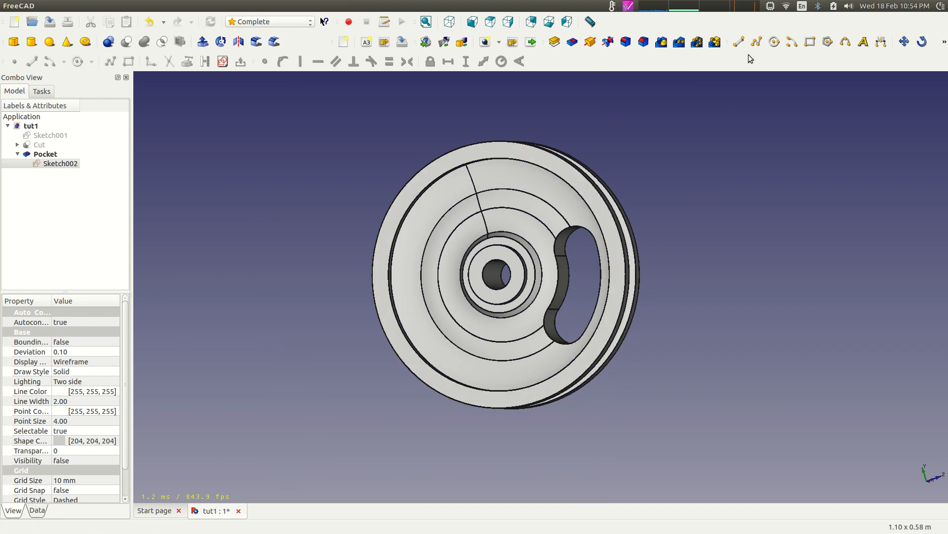
left_click(700, 44)
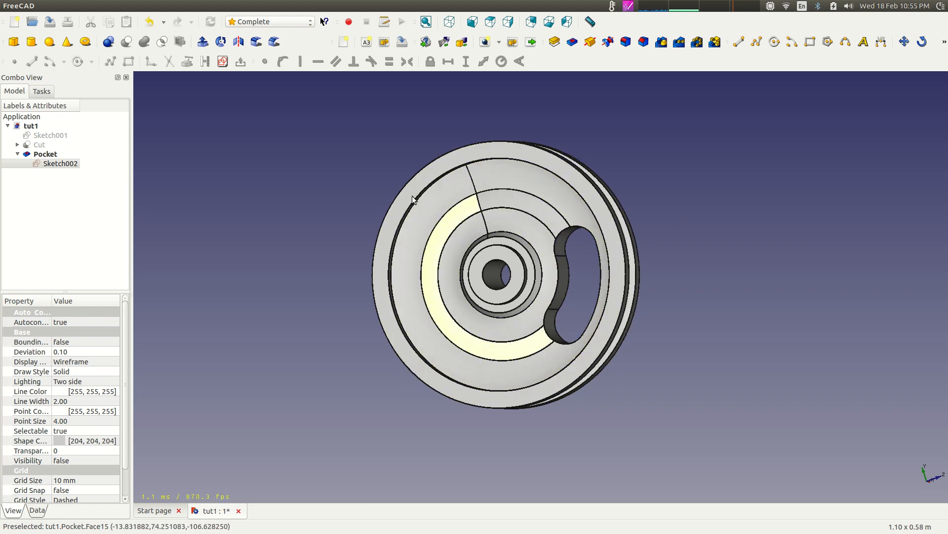
left_click(57, 214)
left_click(45, 154)
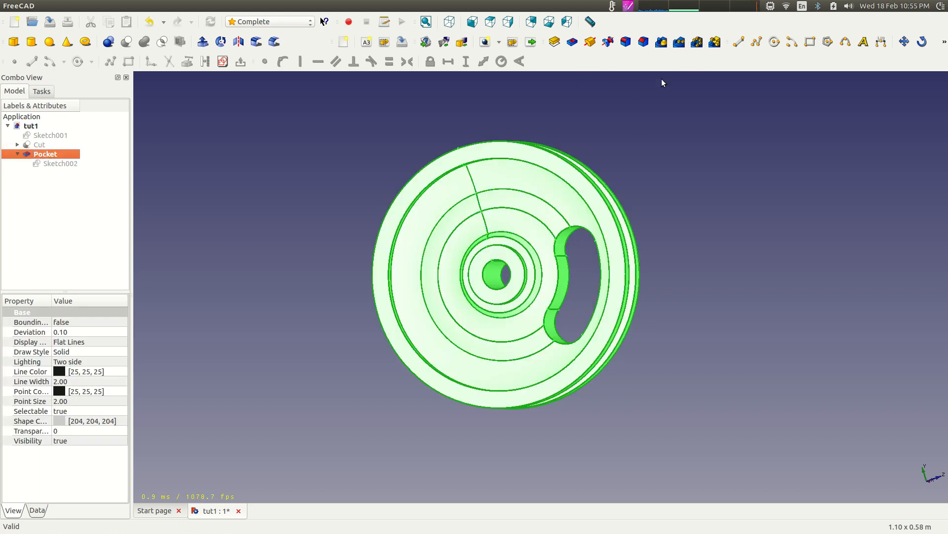
left_click(64, 207)
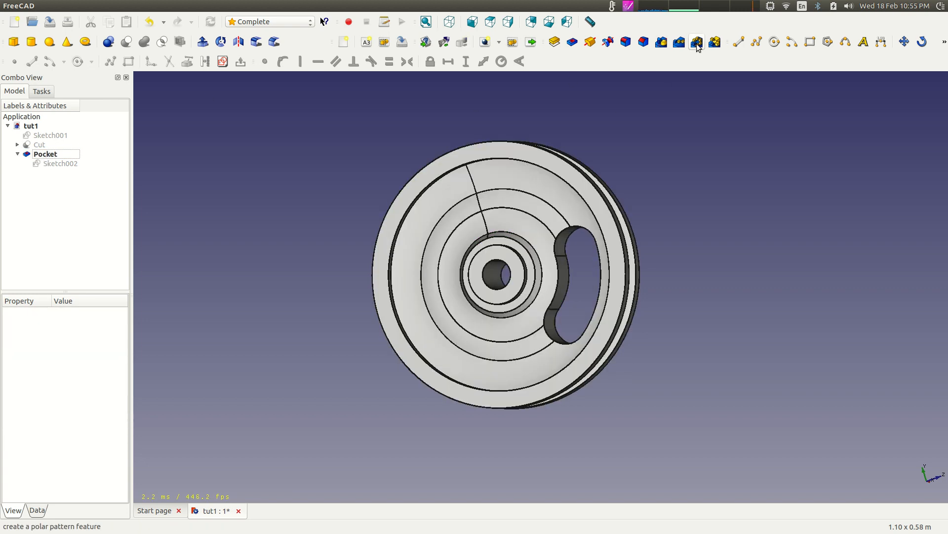
left_click(179, 270)
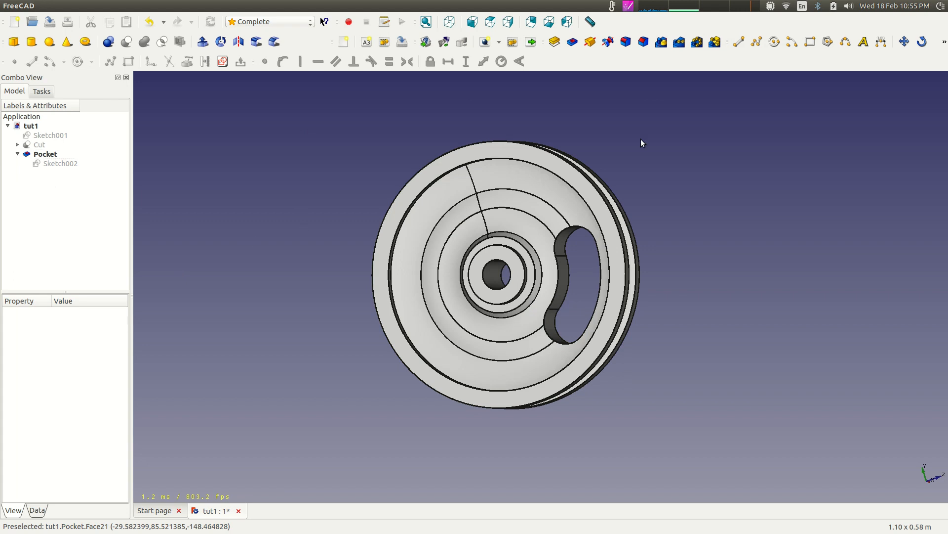
left_click(697, 42)
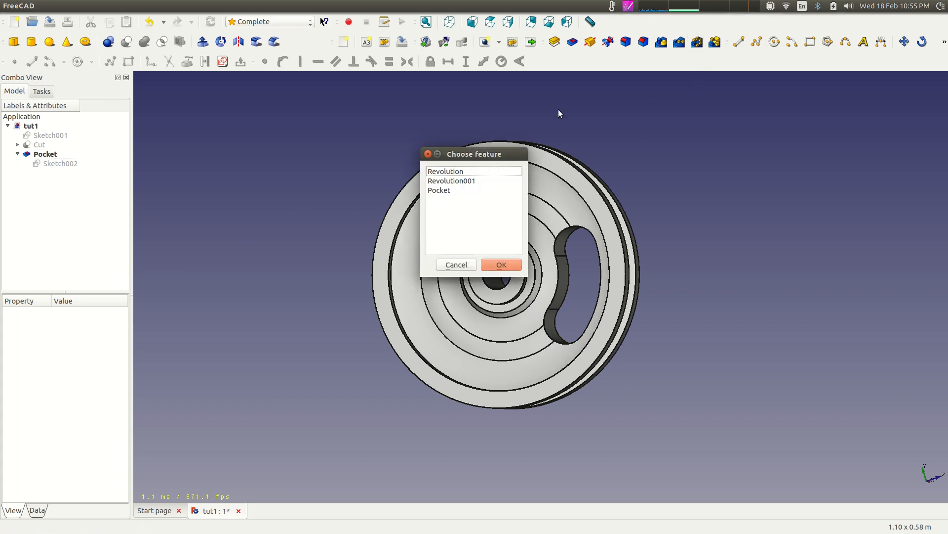
left_click_drag(474, 155, 726, 124)
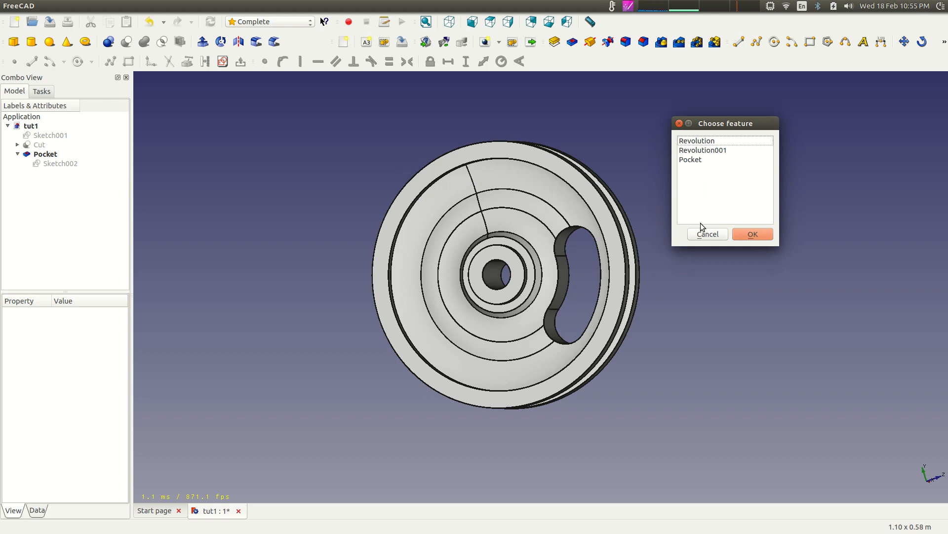
left_click(688, 161)
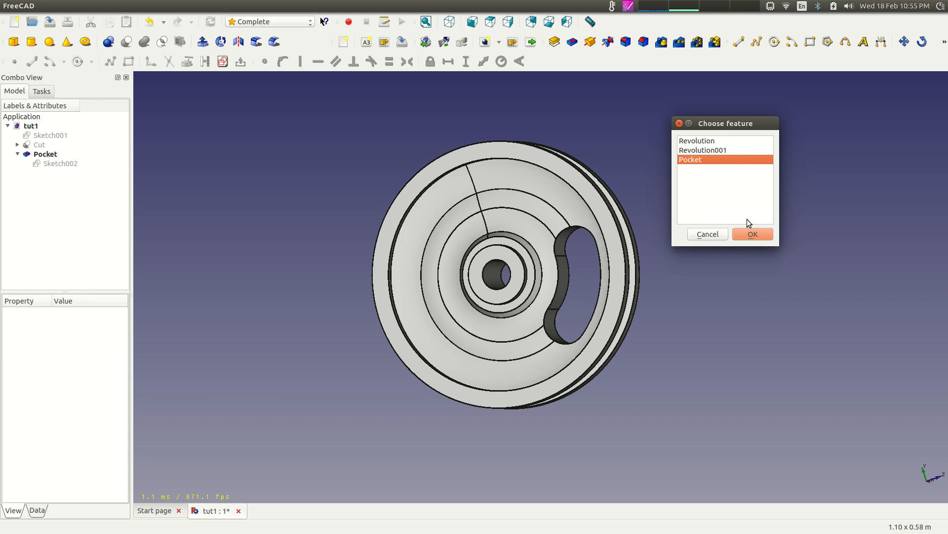
left_click(755, 239)
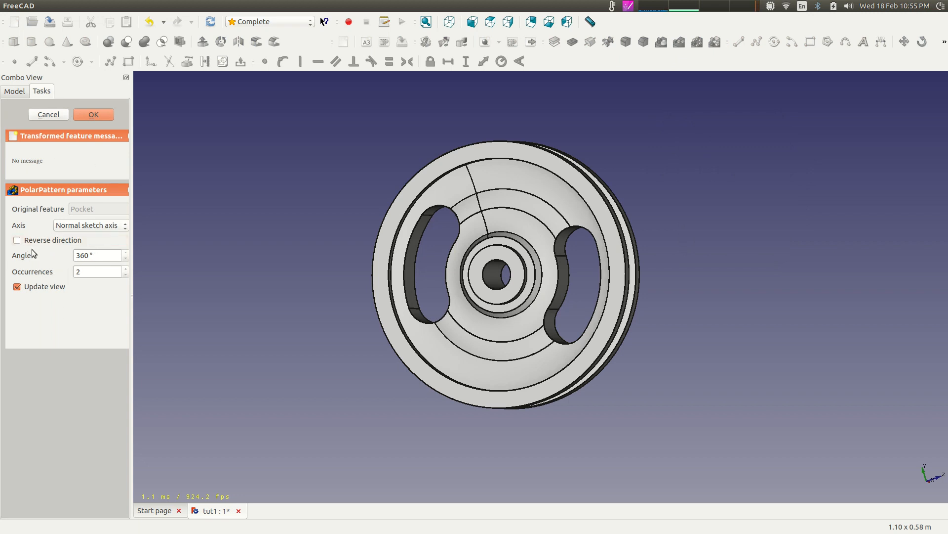
Step: Try polar pattern angles of 180°, 30° and 90°, and return the angle to 360°
left_click(126, 257)
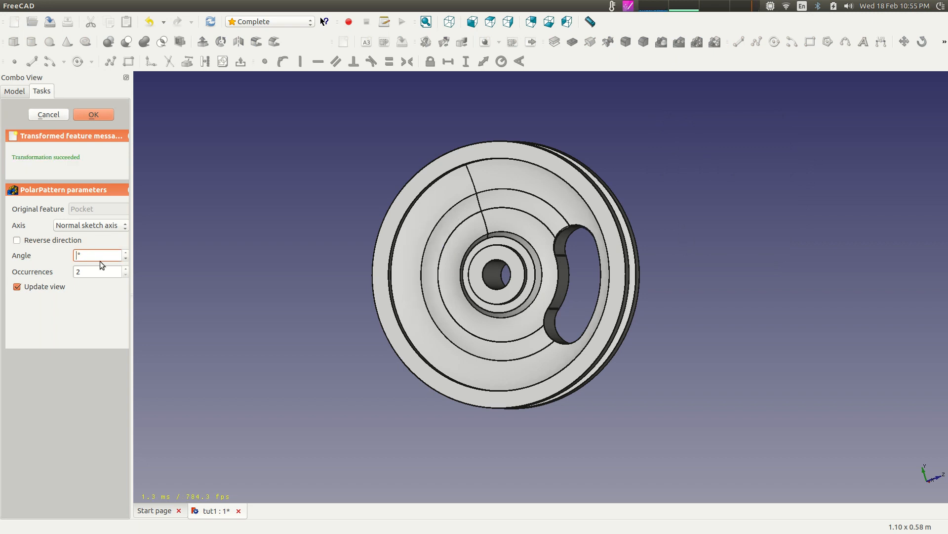
type("180")
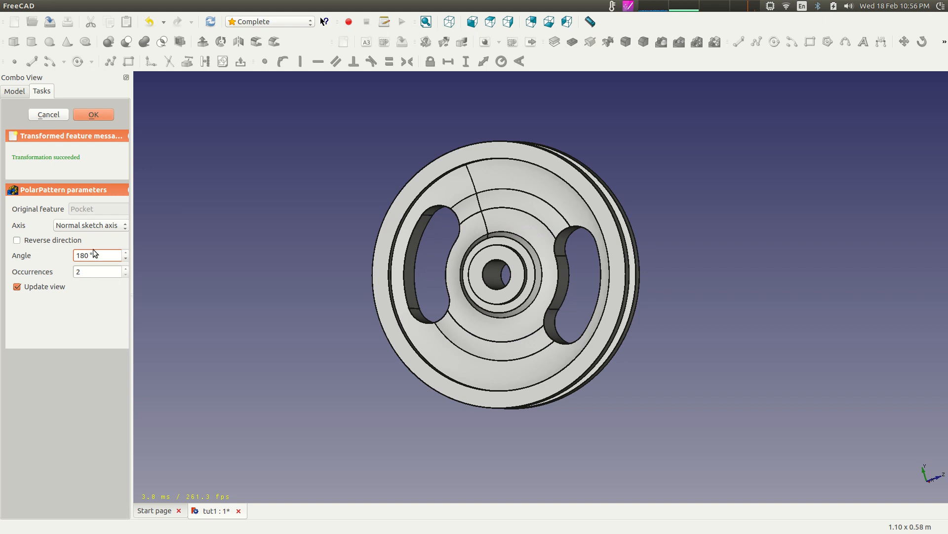
key("BackSpace")
key("BackSpace")
type("30")
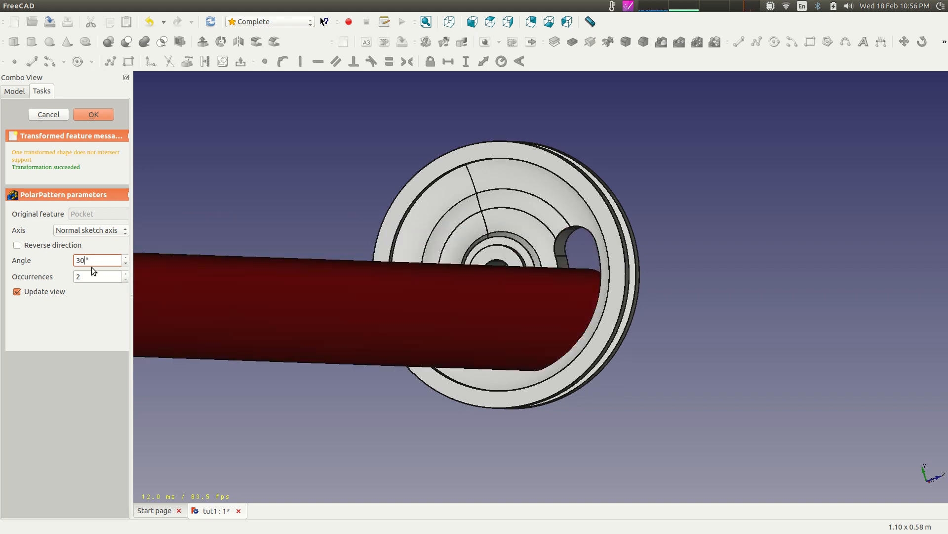
key("BackSpace")
key("BackSpace")
type("90")
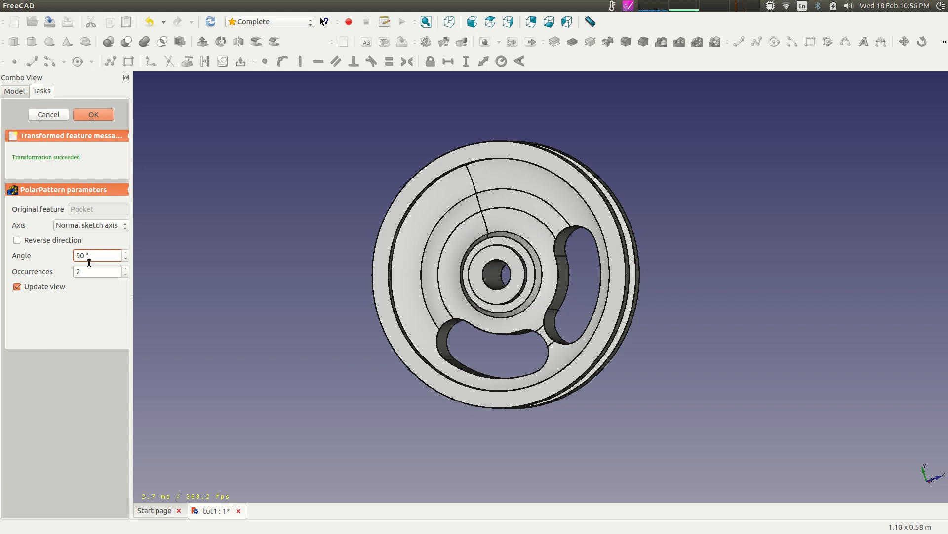
key("BackSpace")
key("BackSpace")
type("360")
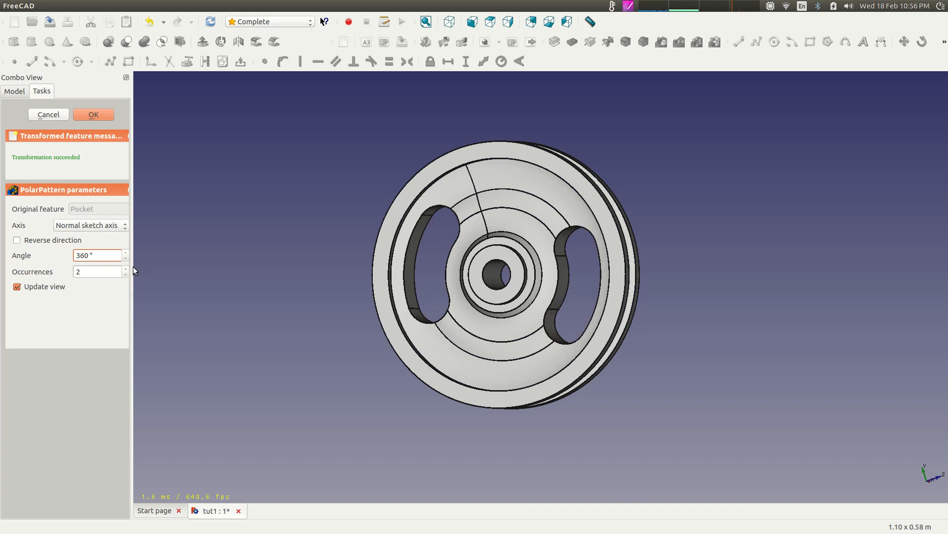
Step: Set the polar pattern to 3 occurrences of the slot and accept it
left_click_drag(93, 273, 70, 264)
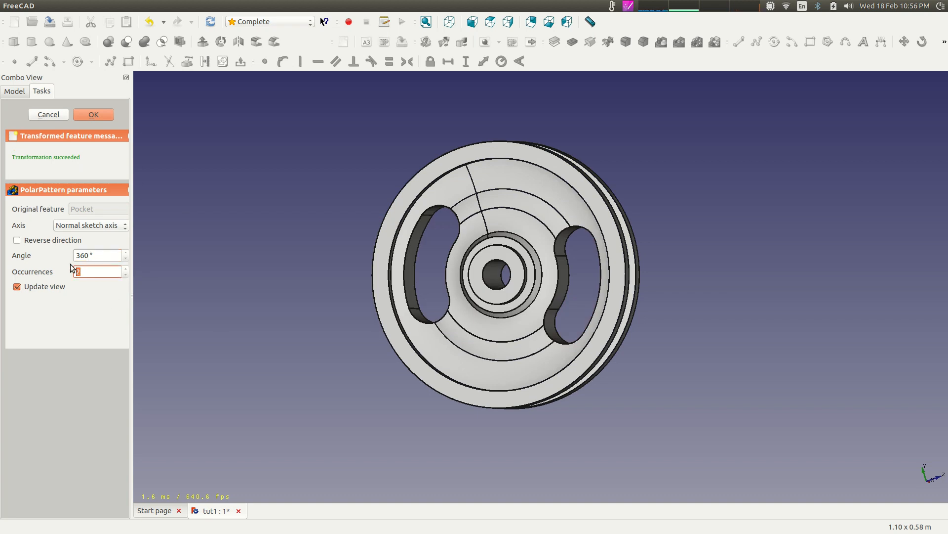
type("3")
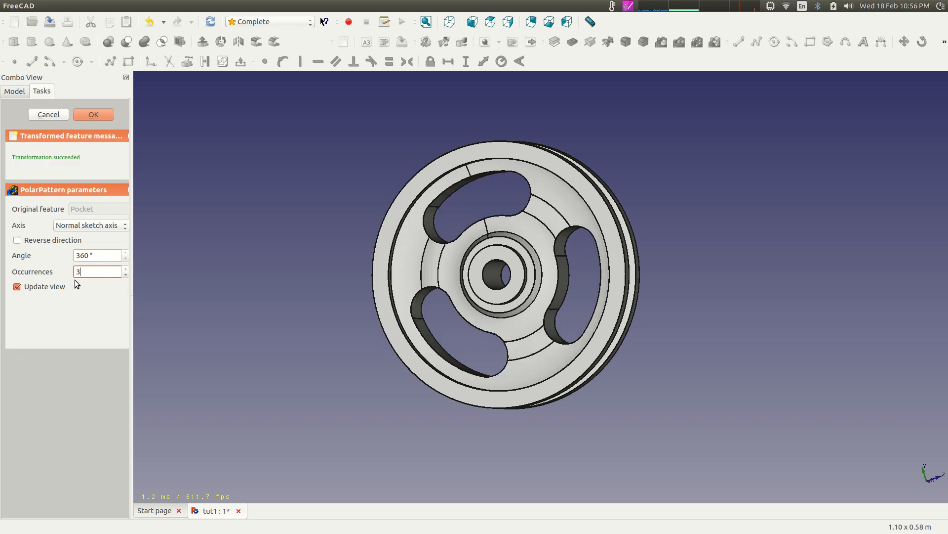
left_click(94, 115)
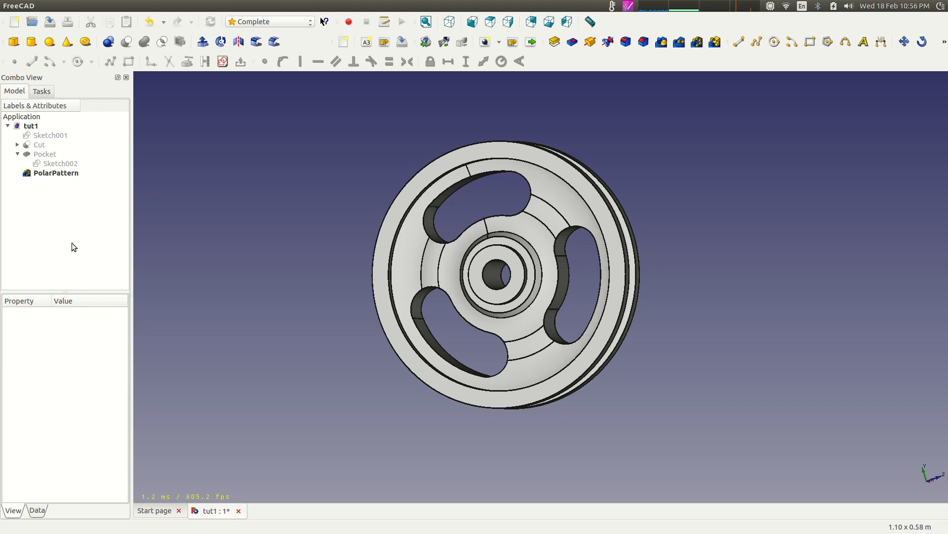
middle_click_drag(659, 258, 709, 231)
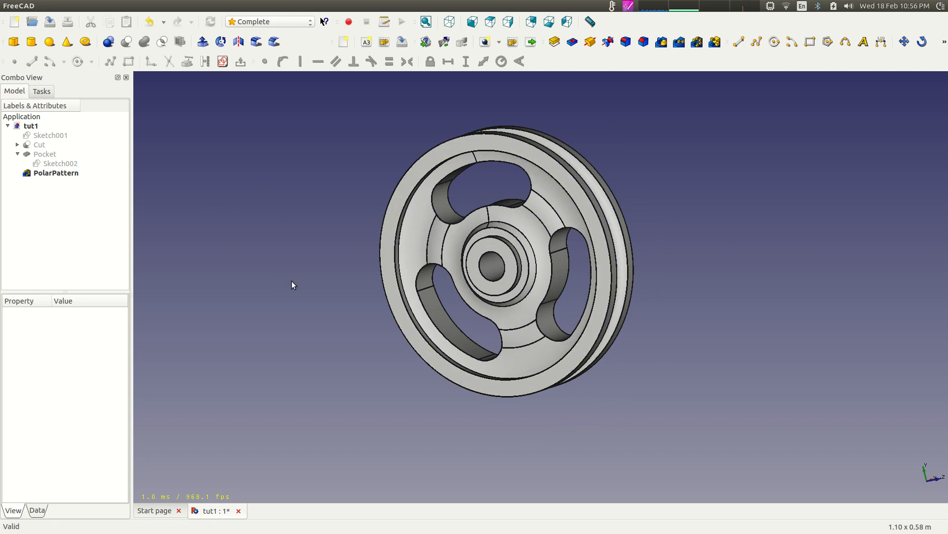
Step: Reopen the pocket's sketch, Sketch002, set the distance between the slot's end-arc centres to 70 mm, and close the sketch
left_click(18, 154)
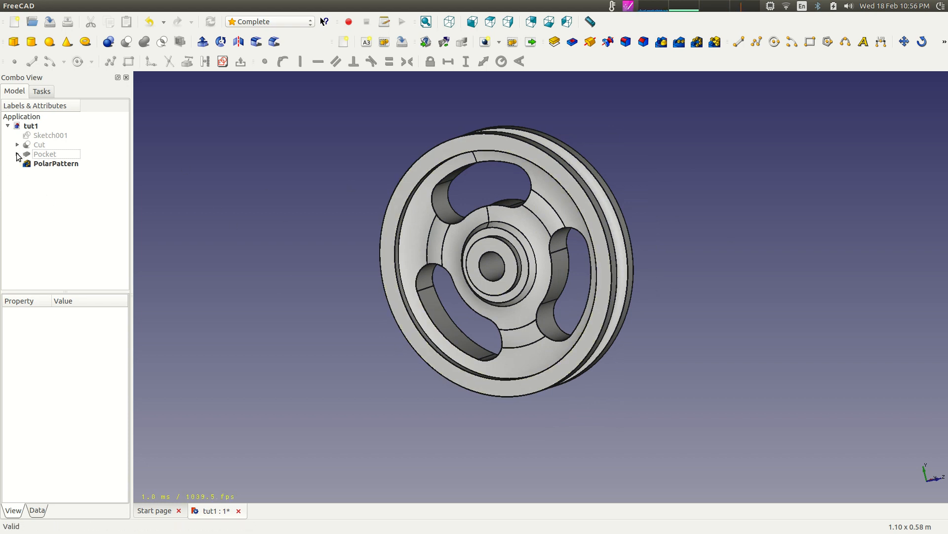
left_click(18, 154)
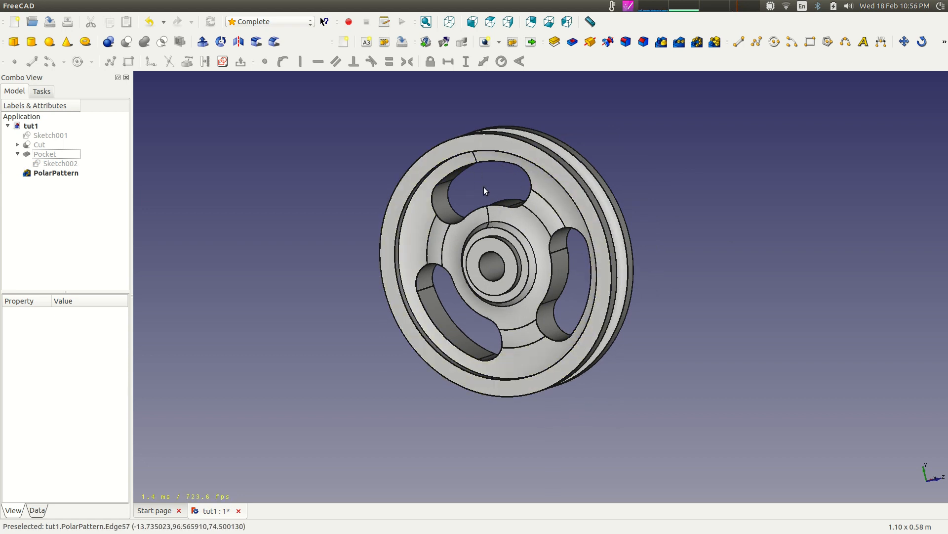
double_click(60, 164)
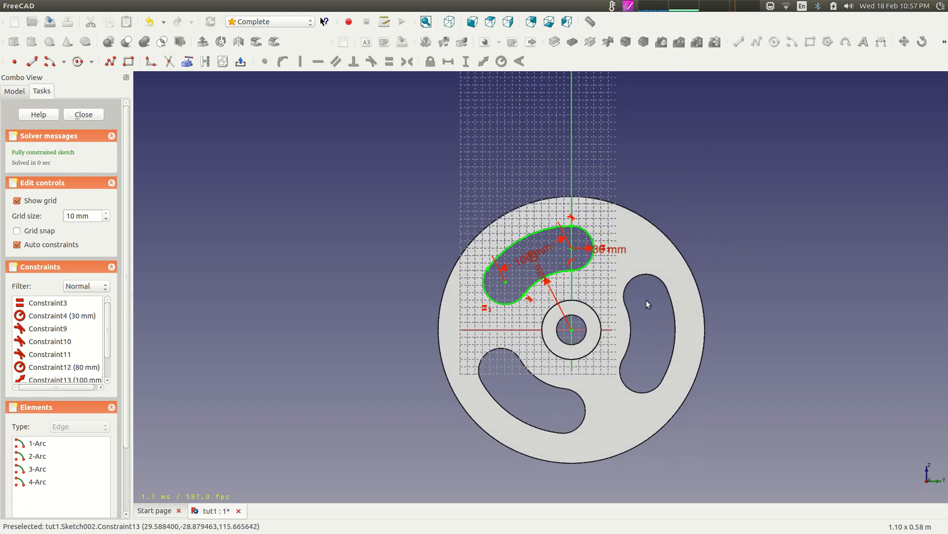
scroll(595, 294, "up", 5)
scroll(595, 295, "down", 1)
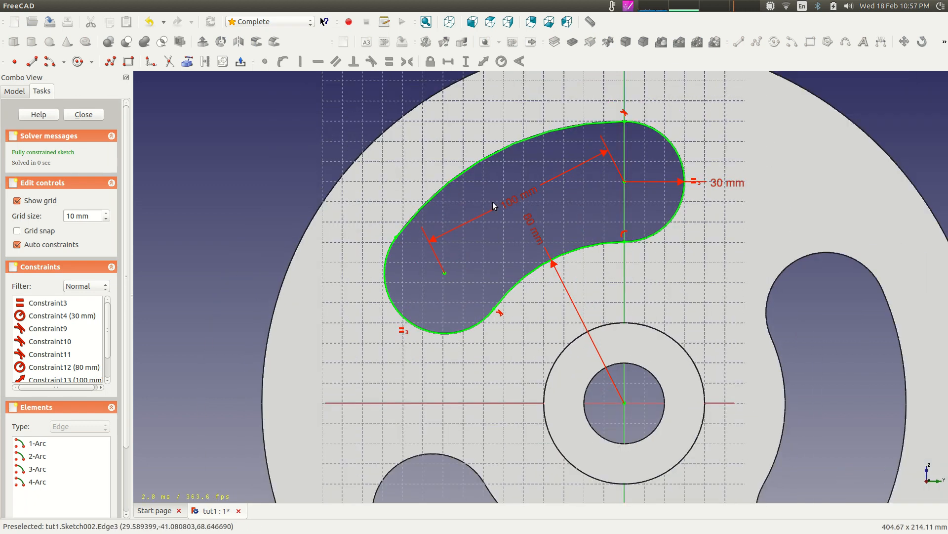
double_click(518, 196)
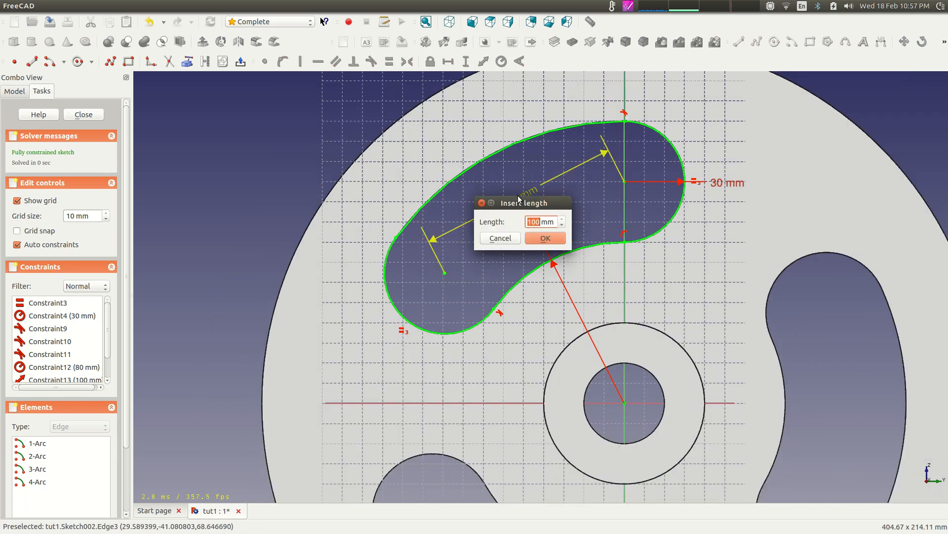
type("70")
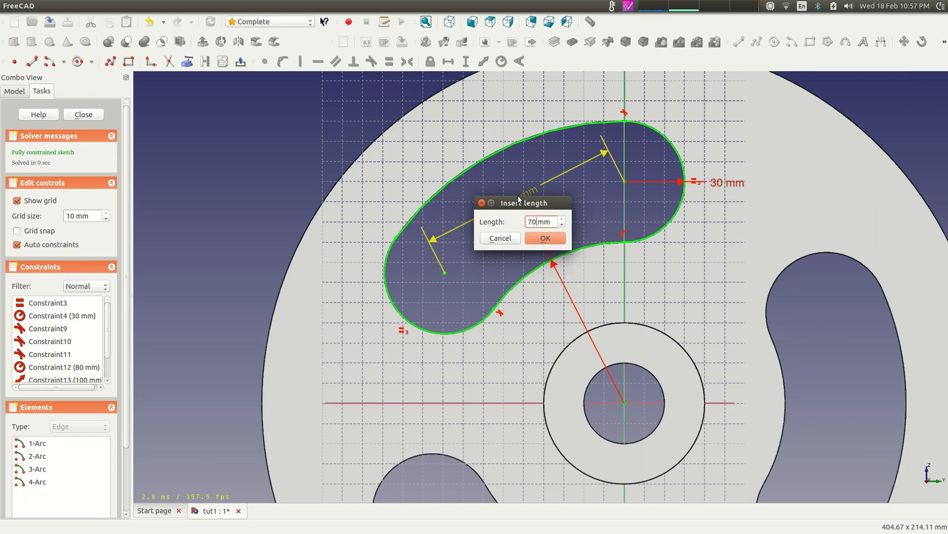
left_click(550, 239)
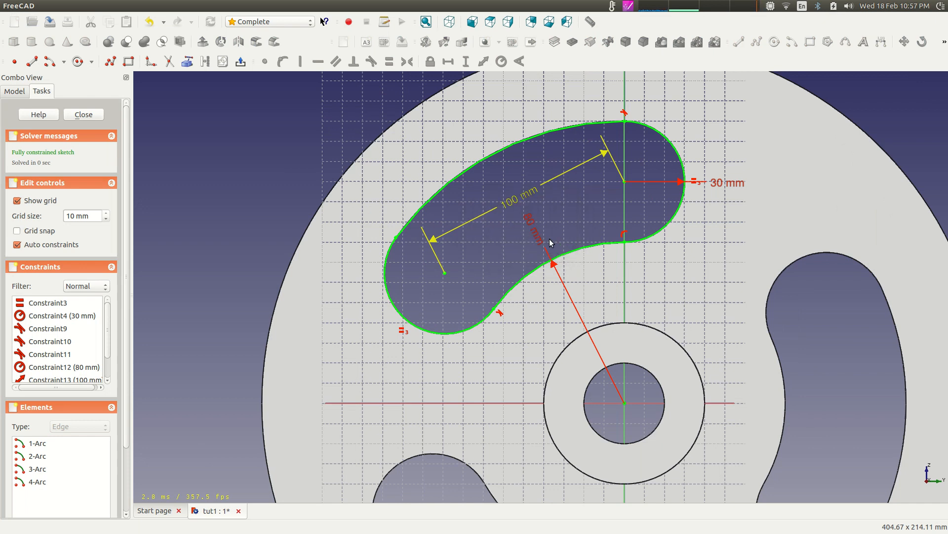
scroll(550, 241, "down", 5)
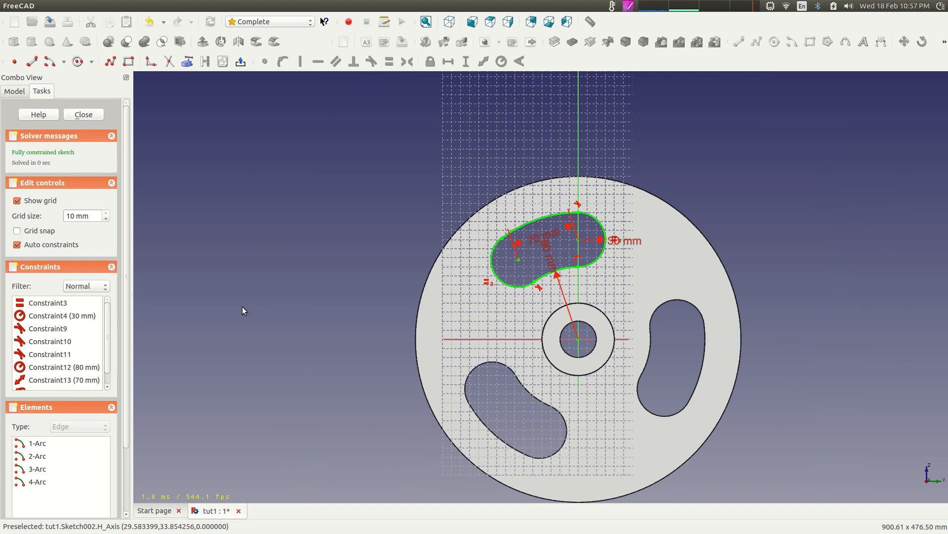
left_click(85, 115)
mouse_move(275, 178)
middle_mouse_down()
mouse_move(580, 296)
mouse_move(643, 358)
mouse_move(614, 324)
middle_mouse_up()
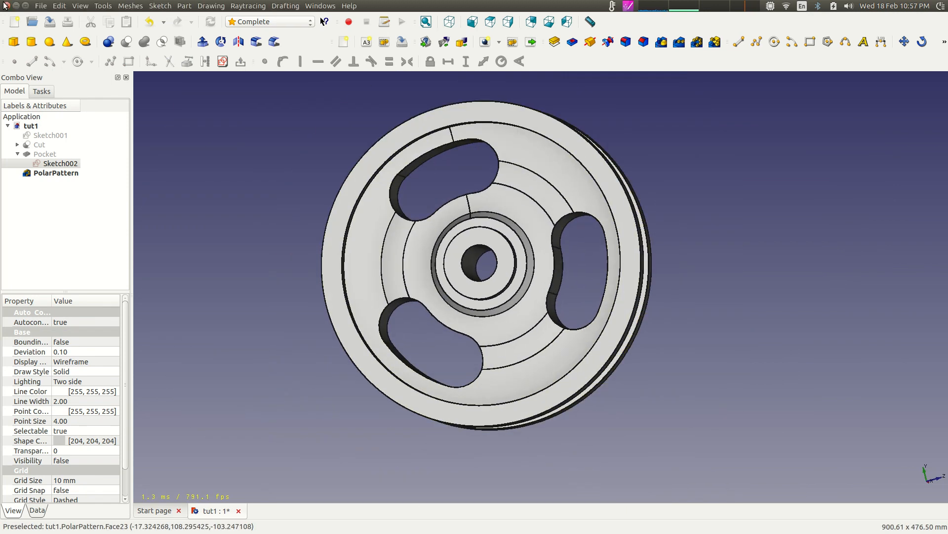
left_click(18, 154)
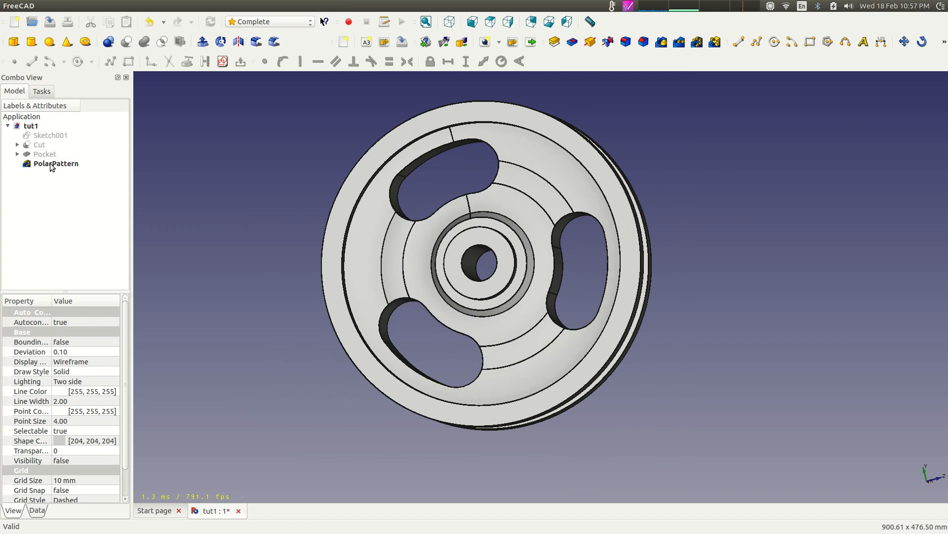
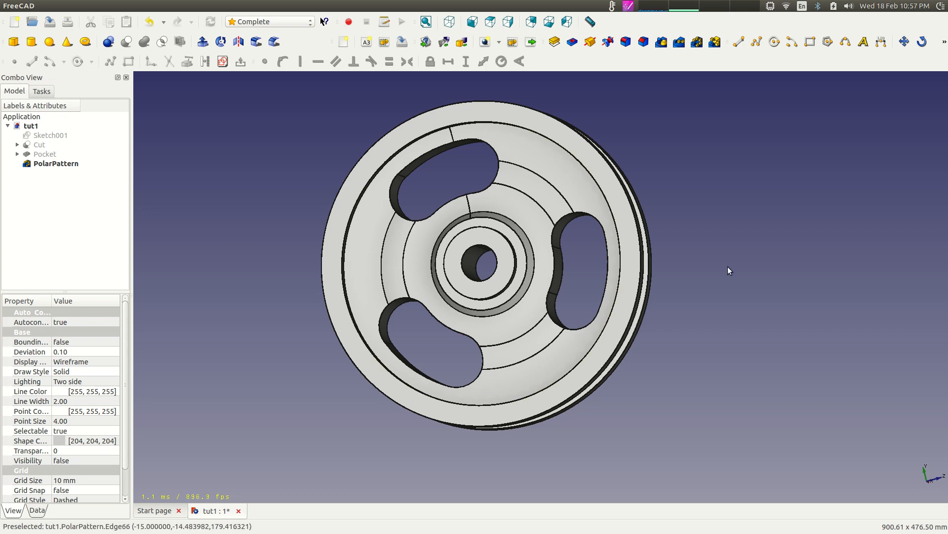
Step: Examine the pulley's slots, recessed web and hub from several angles
mouse_move(715, 300)
middle_mouse_down()
mouse_move(726, 275)
mouse_move(701, 267)
mouse_move(504, 295)
mouse_move(205, 297)
mouse_move(348, 275)
mouse_move(737, 290)
mouse_move(662, 279)
mouse_move(675, 294)
mouse_move(703, 293)
middle_mouse_up()
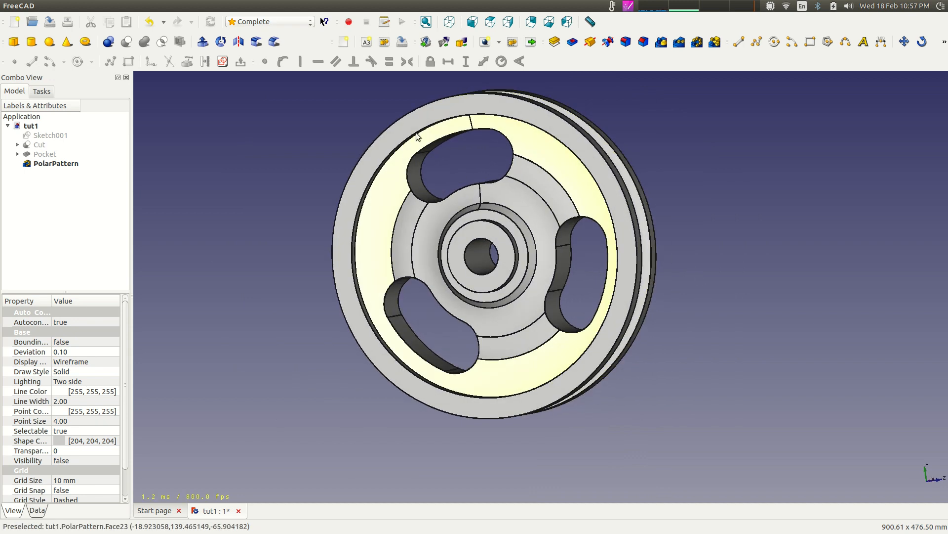
scroll(568, 181, "up", 3)
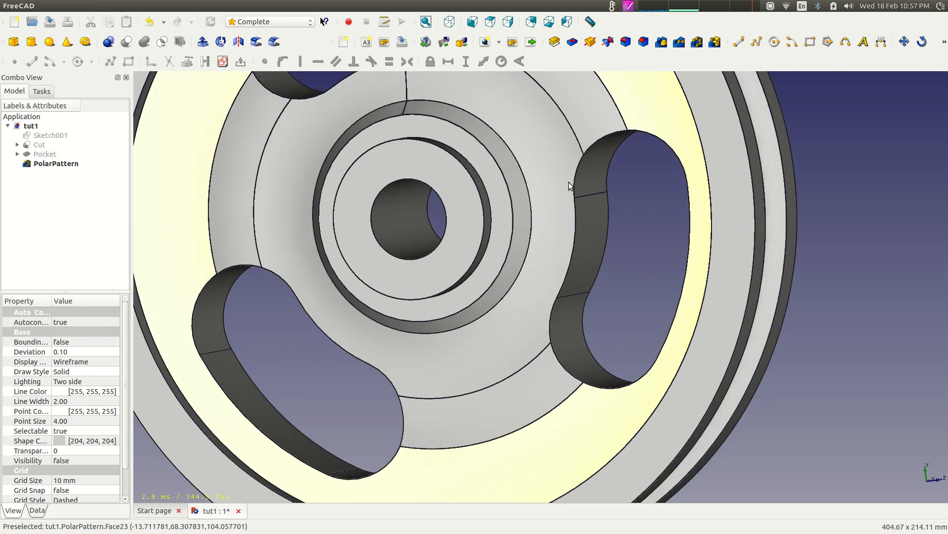
scroll(582, 190, "down", 2)
scroll(620, 191, "up", 2)
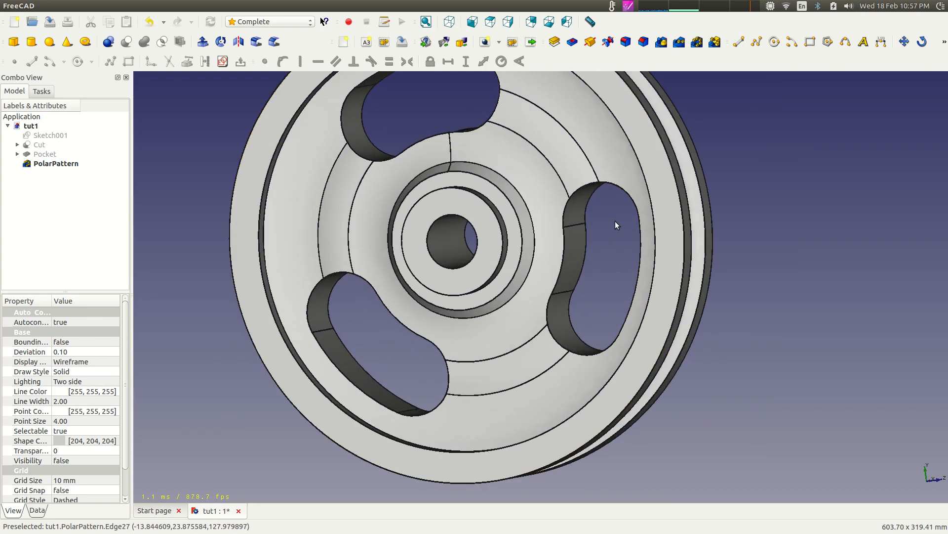
middle_click_drag(614, 276, 622, 312)
scroll(621, 315, "up", 3)
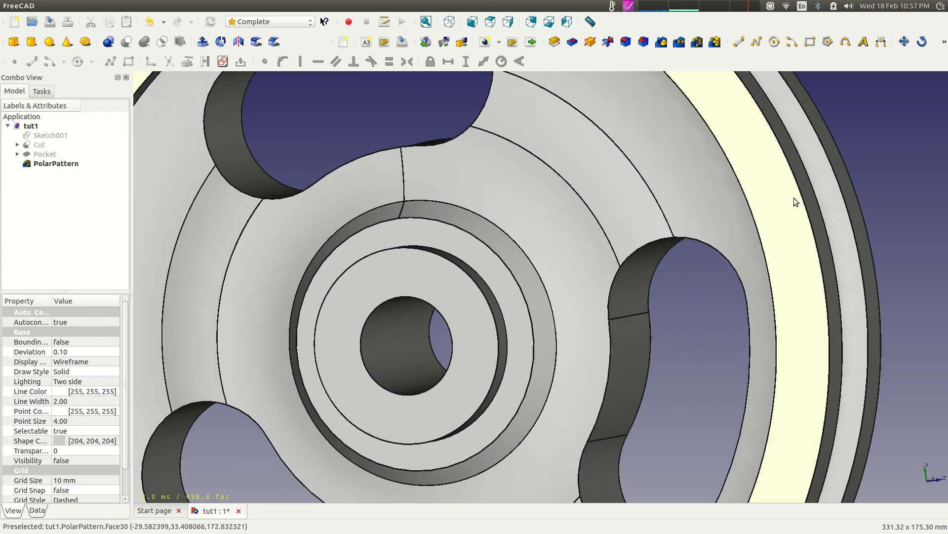
scroll(858, 185, "down", 2)
middle_click_drag(847, 195, 741, 198)
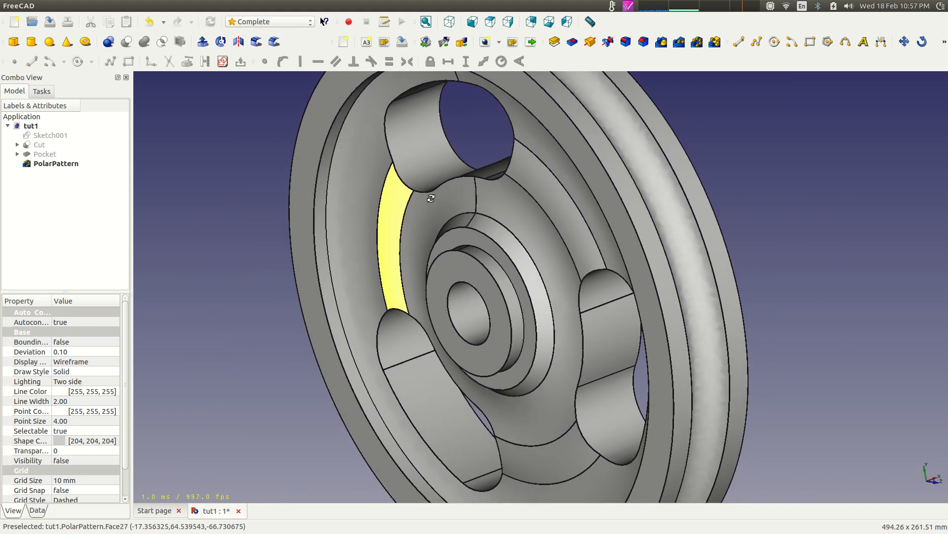
Step: Start a chamfer on the edges around the upper slot on the pulley's recessed side
left_click(389, 135)
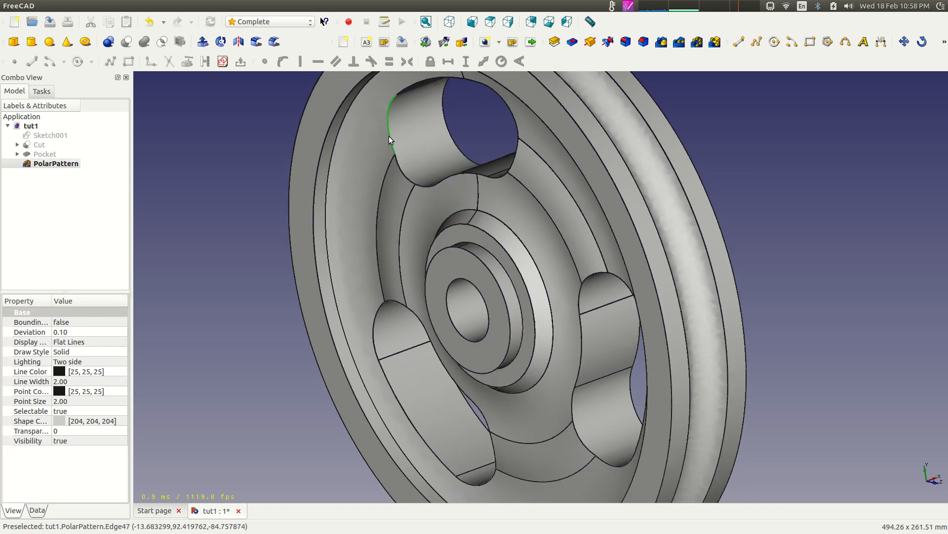
left_click(409, 185, "ctrl")
left_click(455, 180, "ctrl")
left_click(490, 177, "ctrl")
left_click(514, 158, "ctrl")
left_click(516, 124, "ctrl")
left_click(448, 78, "ctrl")
left_click(646, 46)
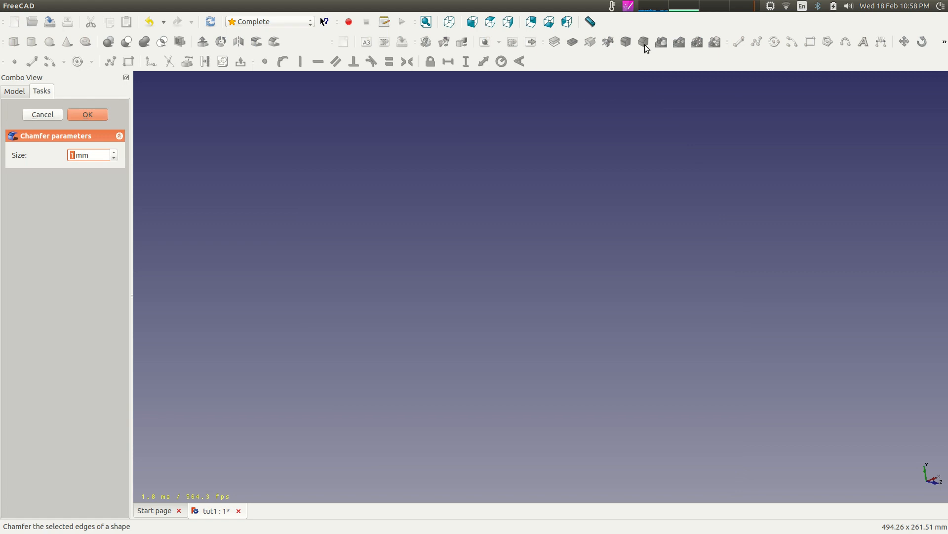
Step: Try chamfer sizes of 0.1, 0.4 and 0.9 mm on the upper slot's edges, and cancel the chamfer
type("0.1")
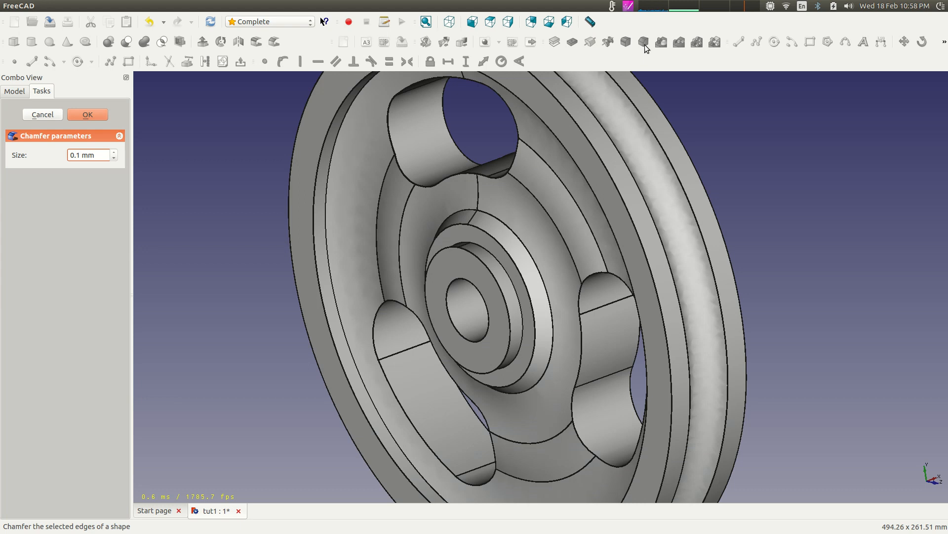
key("BackSpace")
type("4")
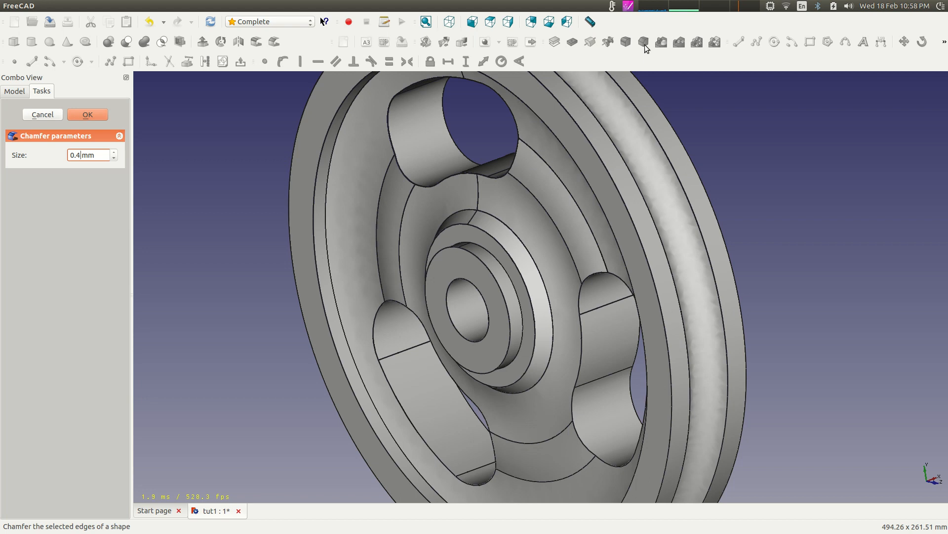
key("BackSpace")
type("9")
key("BackSpace")
key("BackSpace")
key("BackSpace")
type("1")
key("BackSpace")
left_click(34, 116)
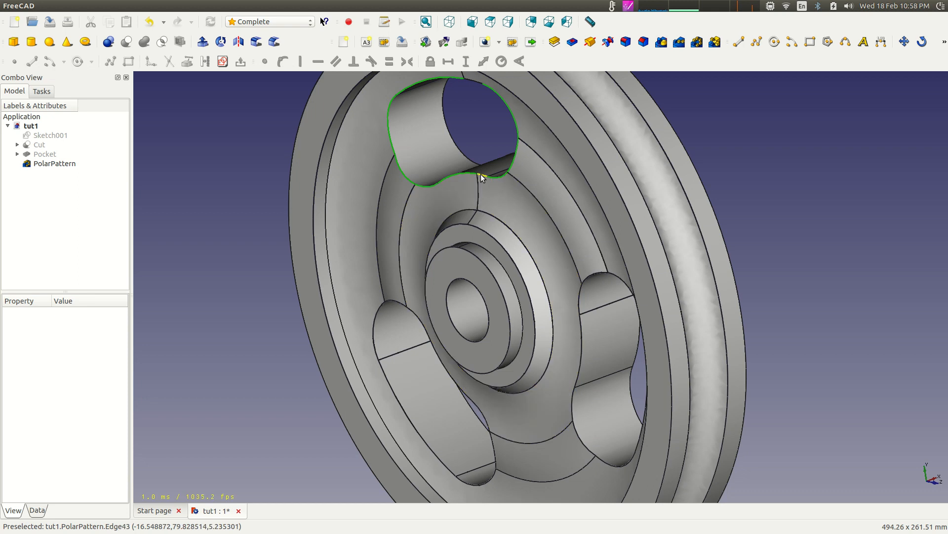
Step: Complete the upper slot's edge selection with its missing segments and try to chamfer the full loop by 1 mm
left_click(481, 174, "ctrl")
left_click(471, 78, "ctrl")
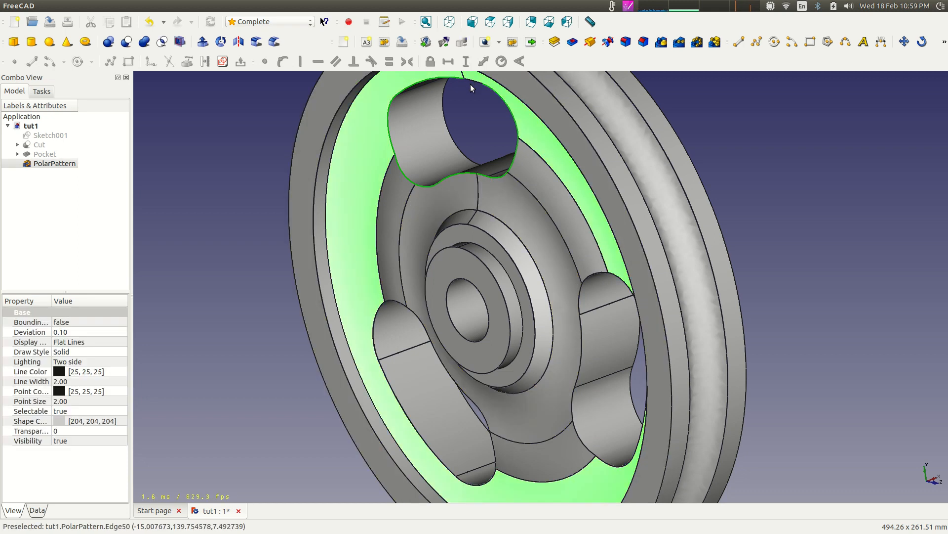
left_click(471, 77, "ctrl")
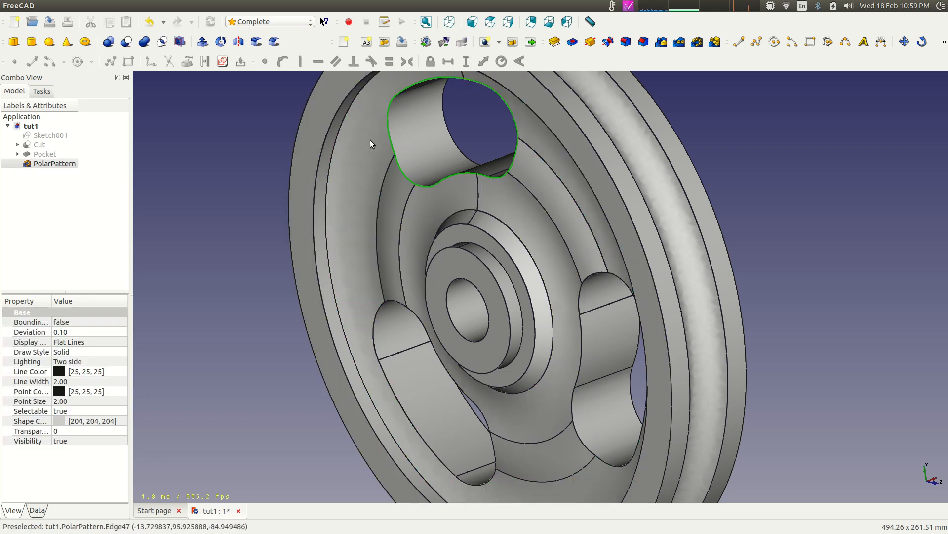
left_click(644, 43)
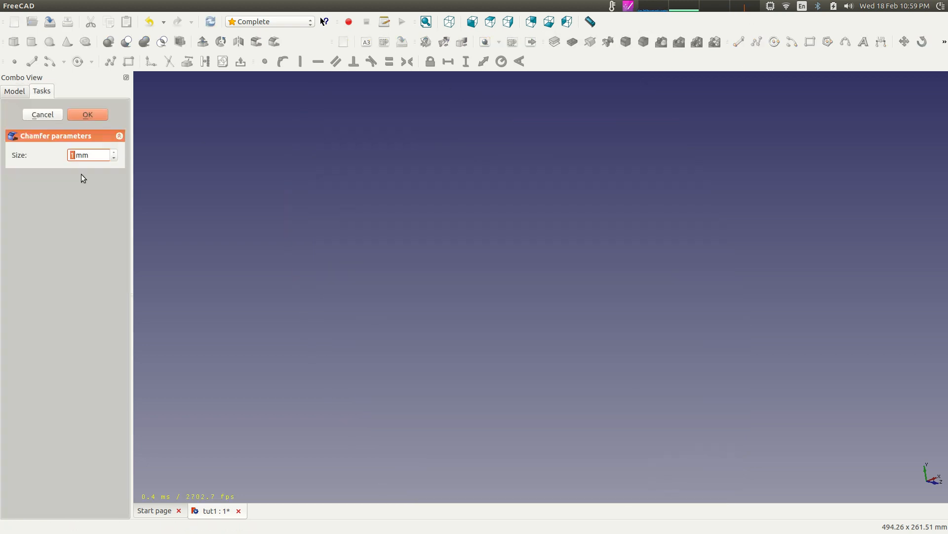
left_click(40, 117)
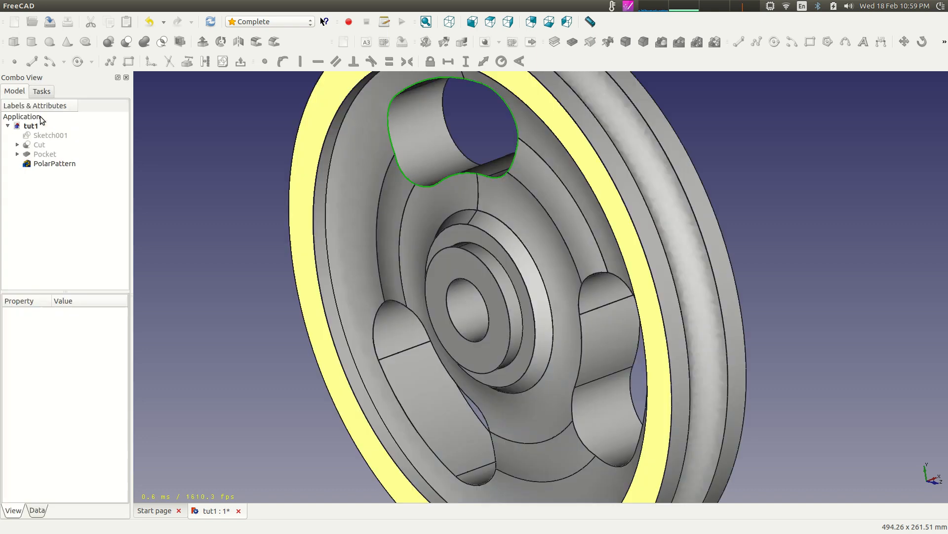
Step: Try to fillet the upper slot's edge loop on the recessed side, and clear the edge selection
left_click(626, 43)
left_click(562, 221)
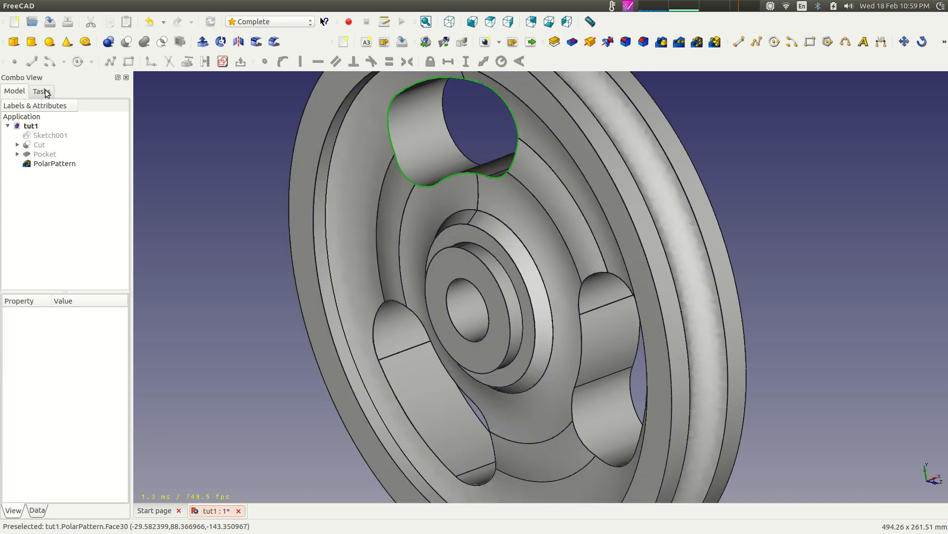
left_click(424, 78)
left_click(423, 78)
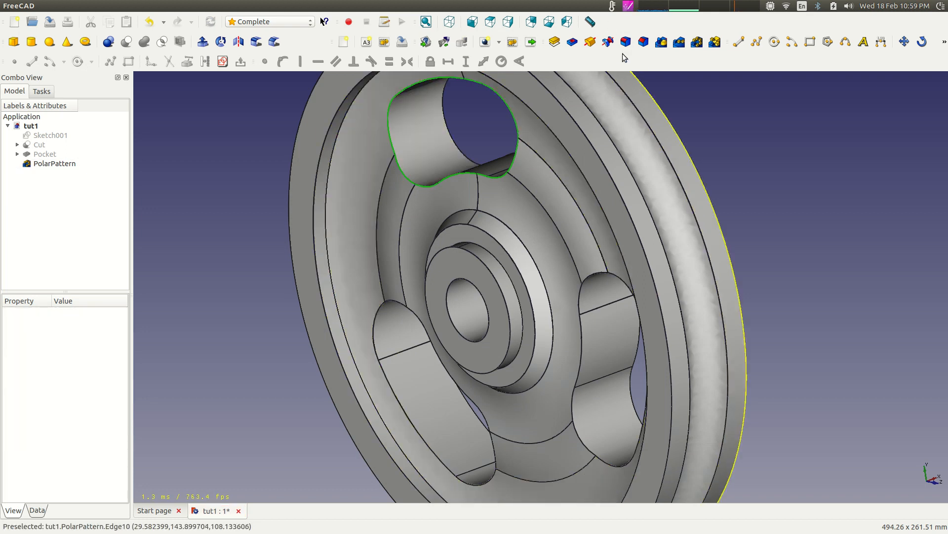
left_click(622, 45)
left_click(559, 221)
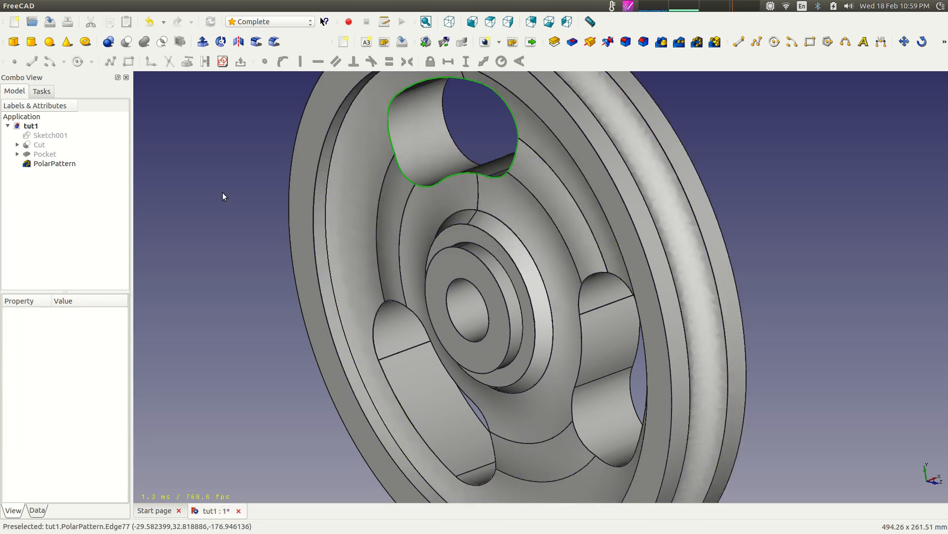
left_click(206, 158)
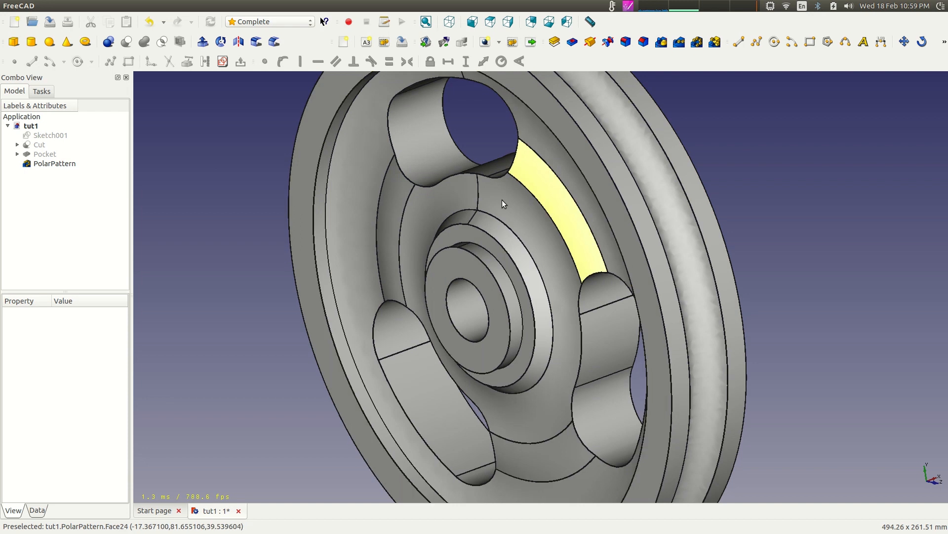
Step: Chamfer the outer circular edge of the hub's end face on the recessed side by 5 mm
left_click(482, 259)
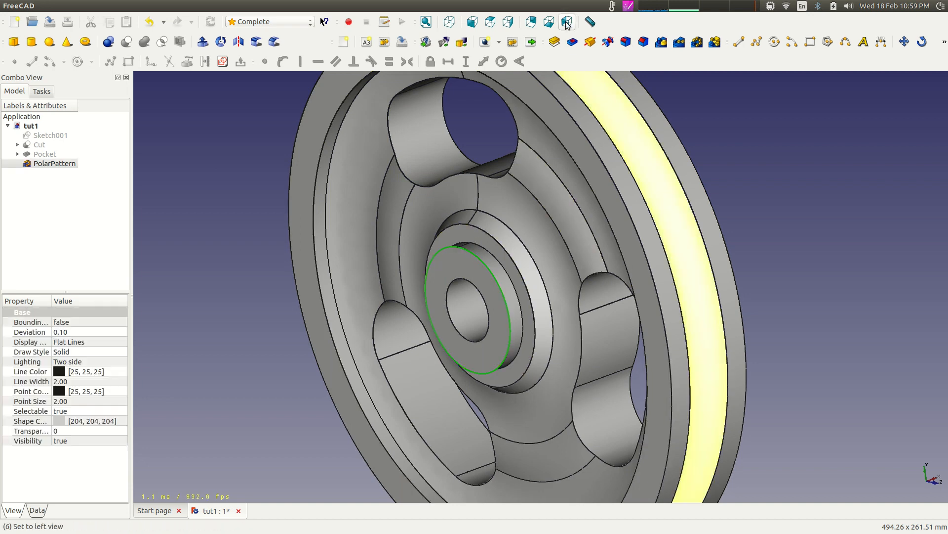
left_click(644, 42)
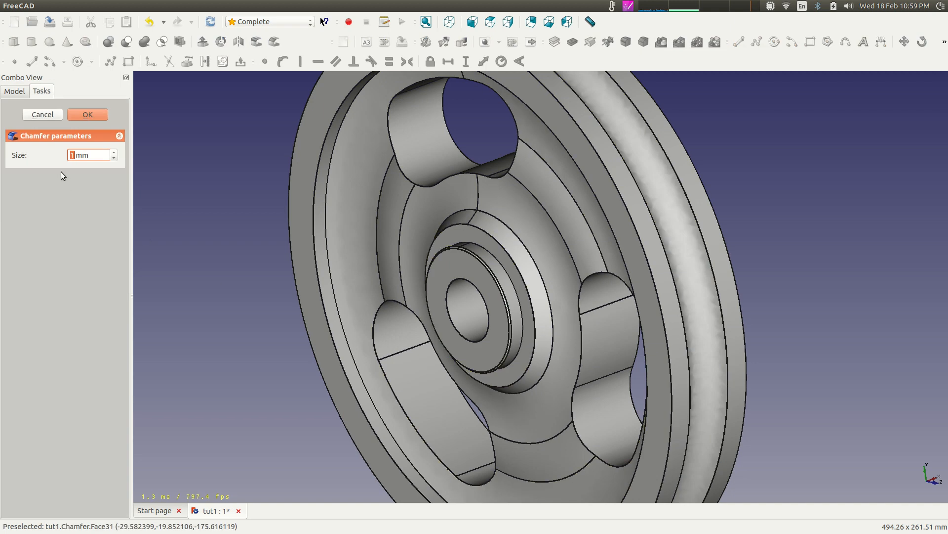
type("5")
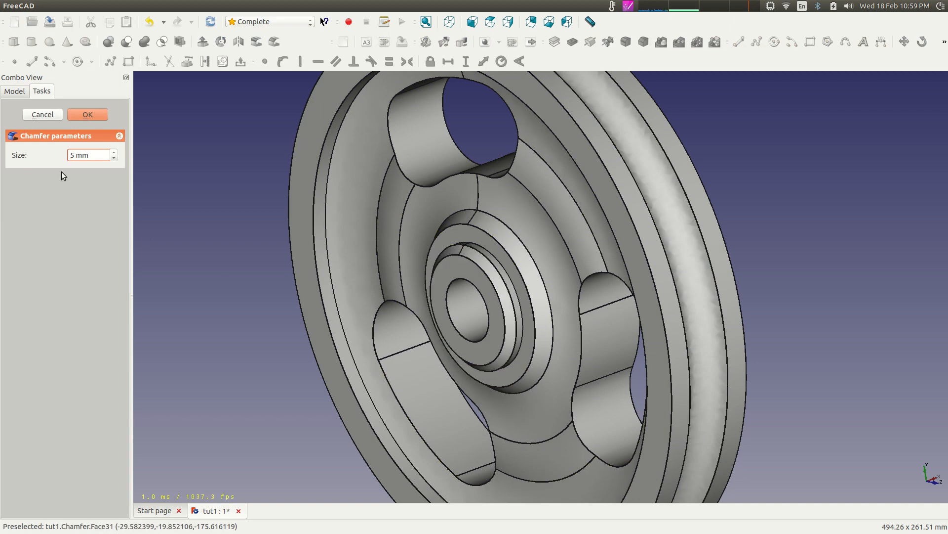
key("BackSpace")
type("3")
key("BackSpace")
key("BackSpace")
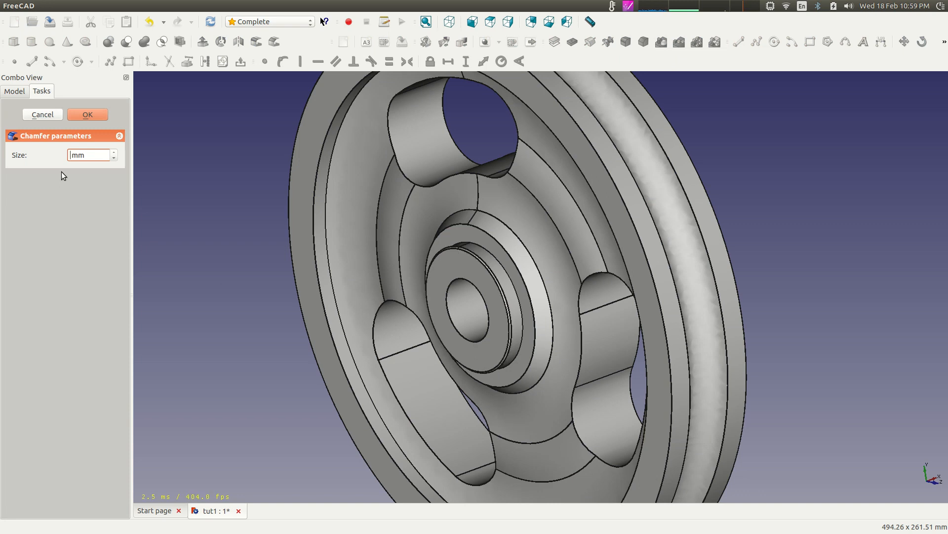
type("5")
type("1")
type("5")
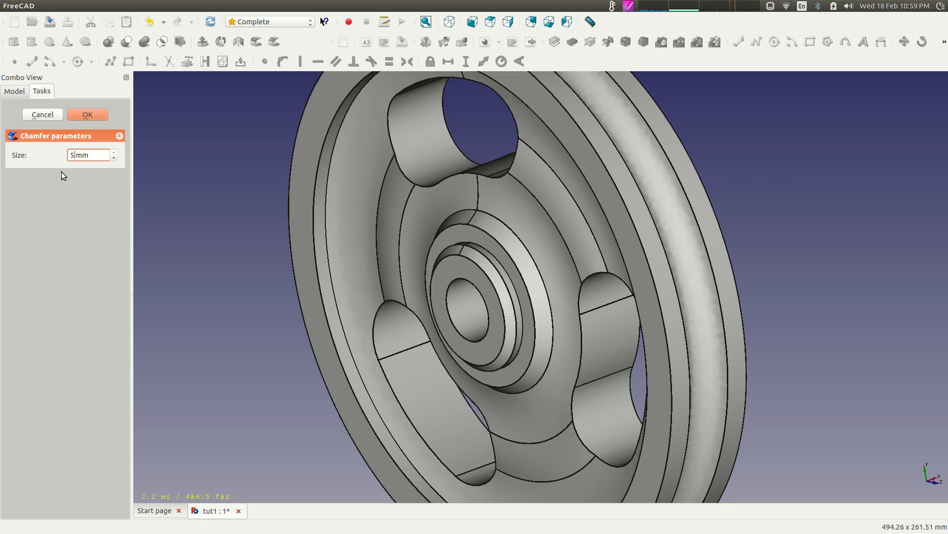
left_click(81, 115)
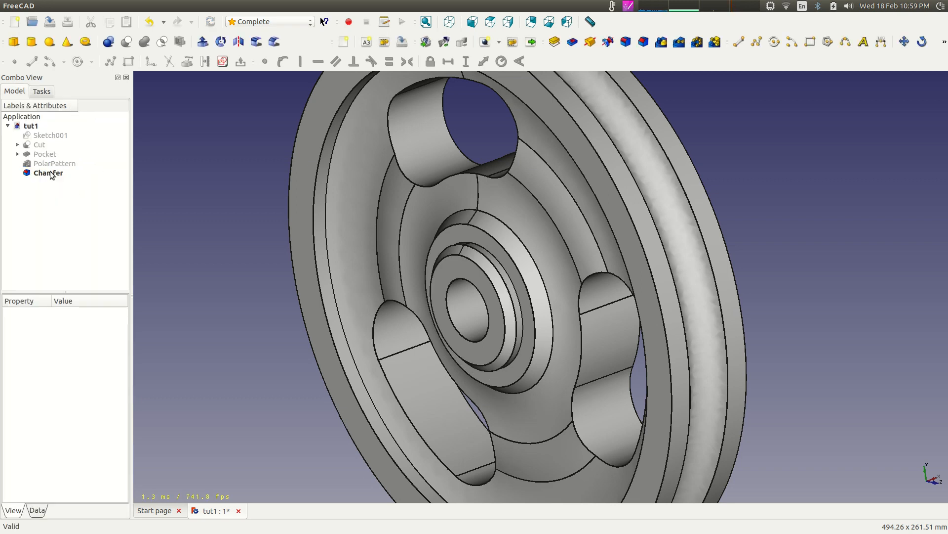
left_click(48, 173)
left_click(54, 200)
left_click(62, 164)
left_click(50, 173)
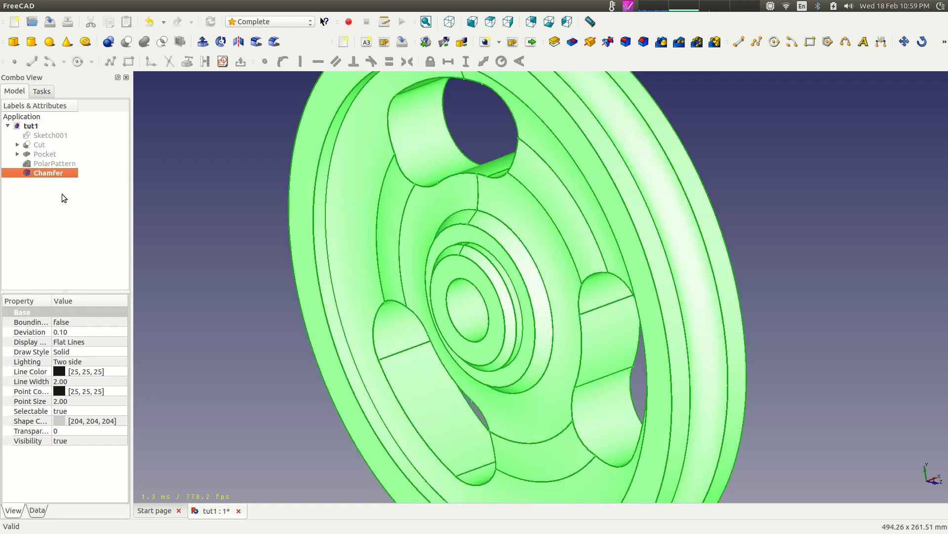
left_click(137, 261)
Step: Apply a chamfer of 4 mm to the upper slot's outline on the pulley's flat side
scroll(195, 251, "up", 2)
scroll(195, 247, "down", 4)
scroll(194, 243, "up", 2)
scroll(230, 243, "down", 1)
scroll(858, 247, "down", 2)
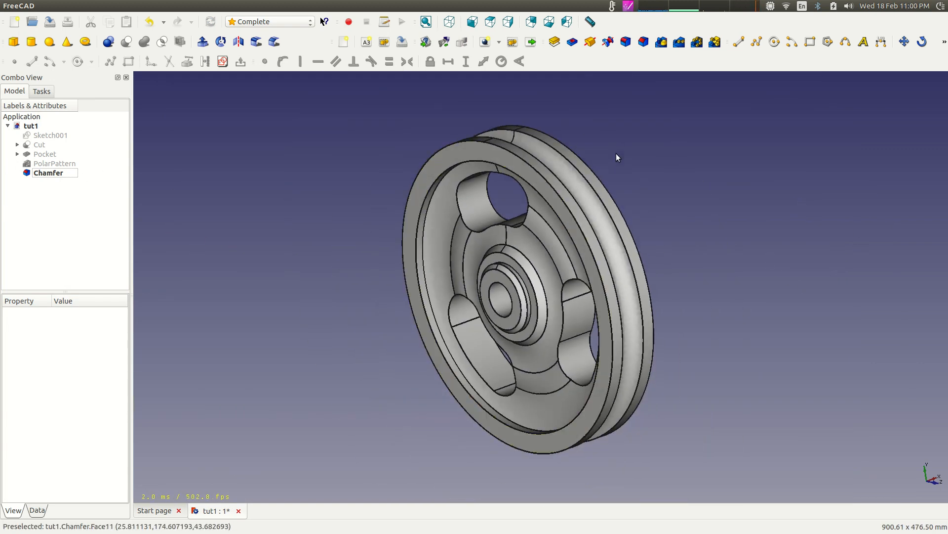
middle_click_drag(627, 332, 442, 292)
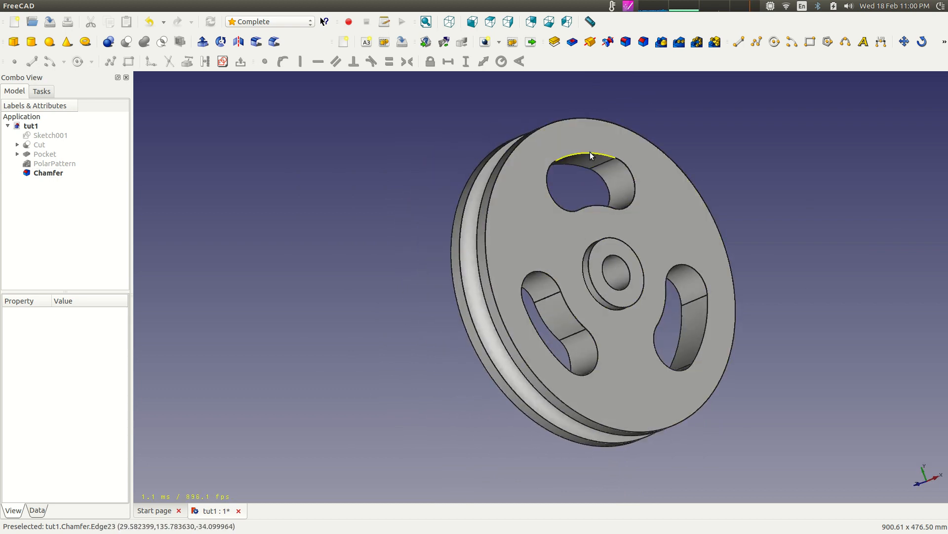
left_click(587, 153)
left_click(644, 42)
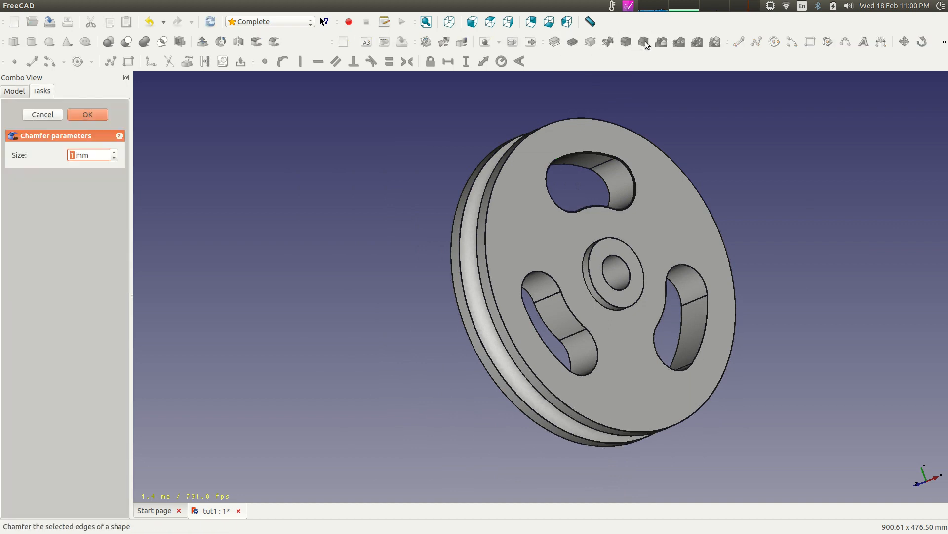
scroll(651, 171, "up", 5)
scroll(677, 157, "down", 3)
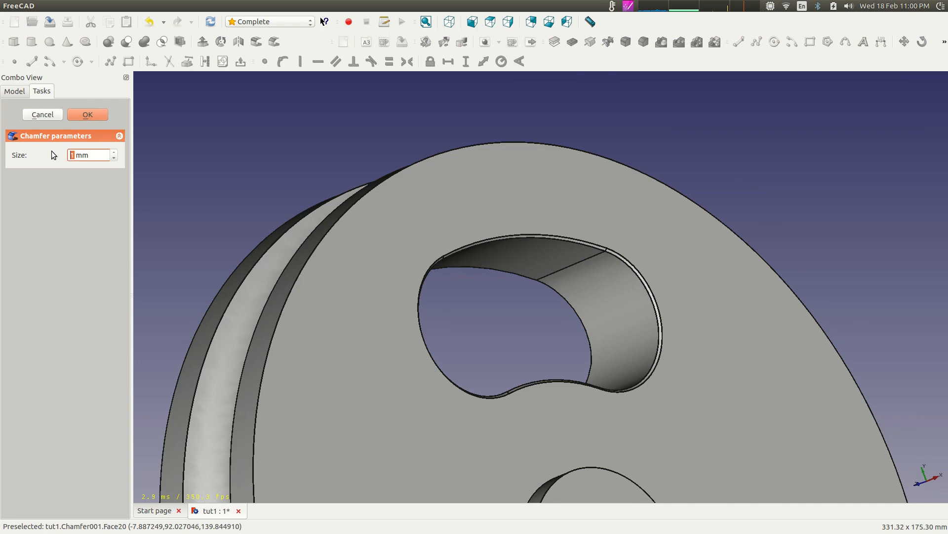
type("4")
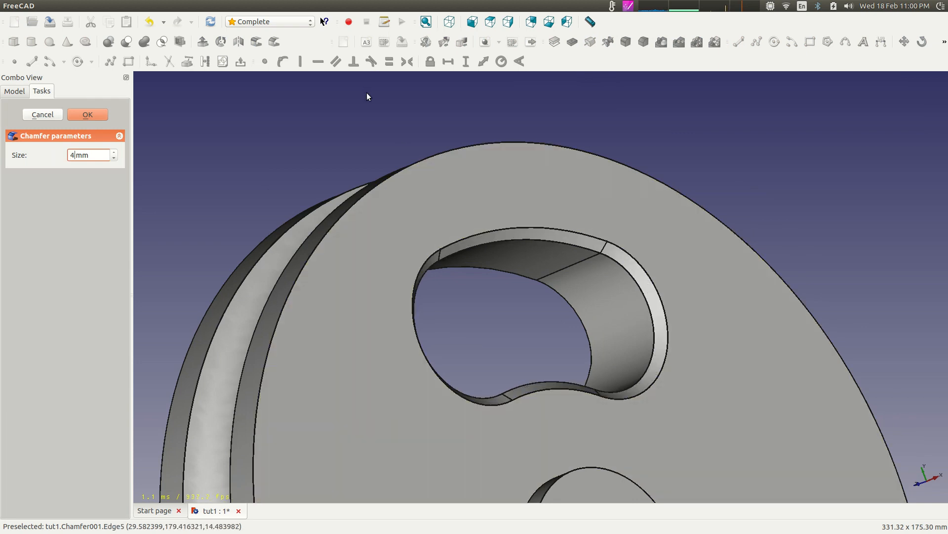
Step: Set the flat-side slot chamfer's size to 10 mm and accept it
middle_click_drag(298, 112, 358, 169)
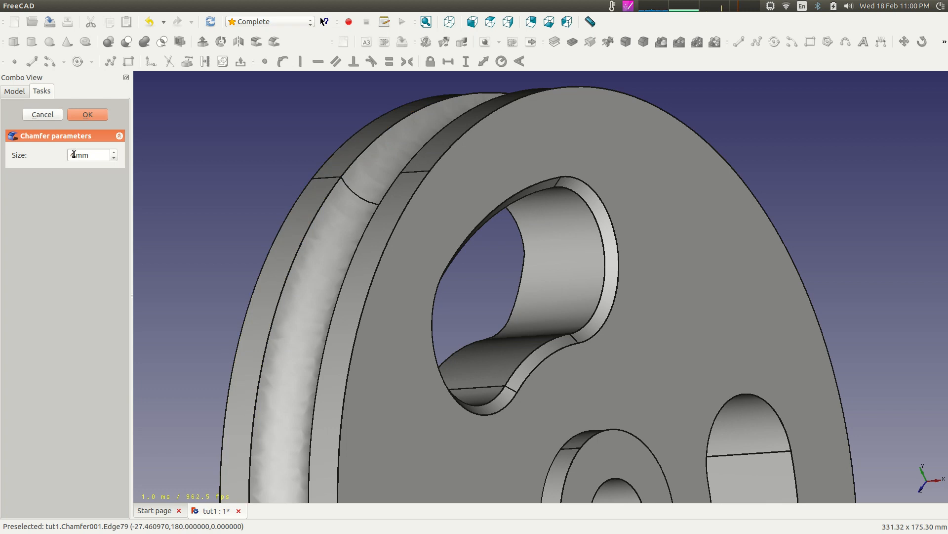
type("10")
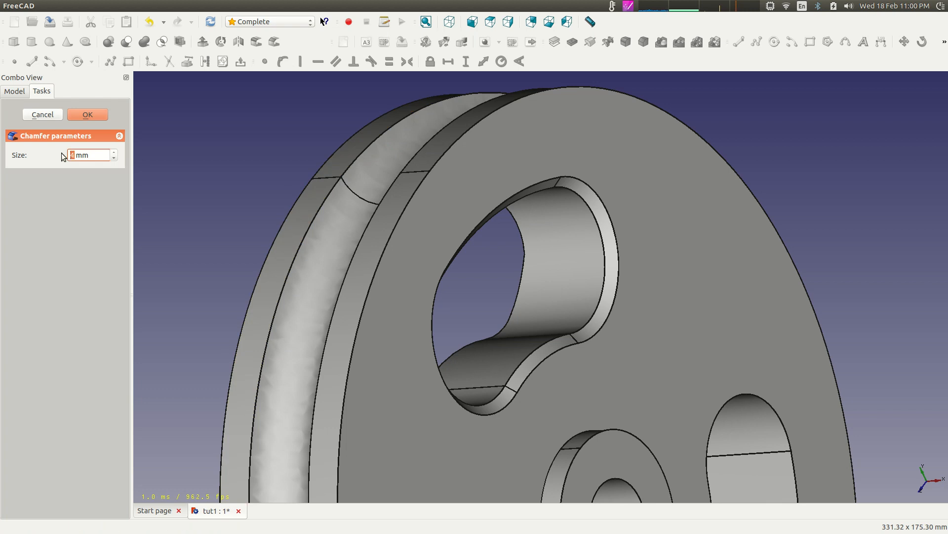
scroll(575, 199, "down", 5)
scroll(657, 455, "up", 3)
middle_click_drag(800, 277, 726, 282)
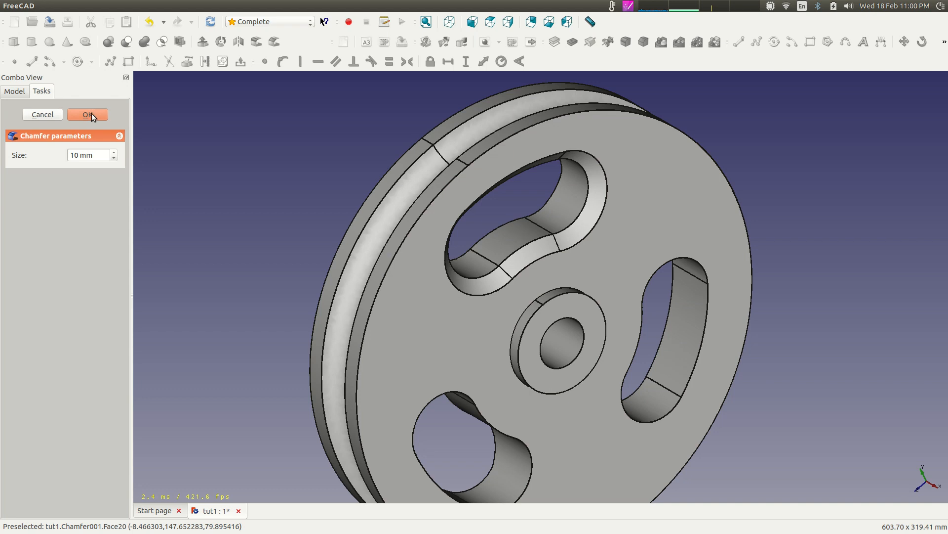
left_click(89, 114)
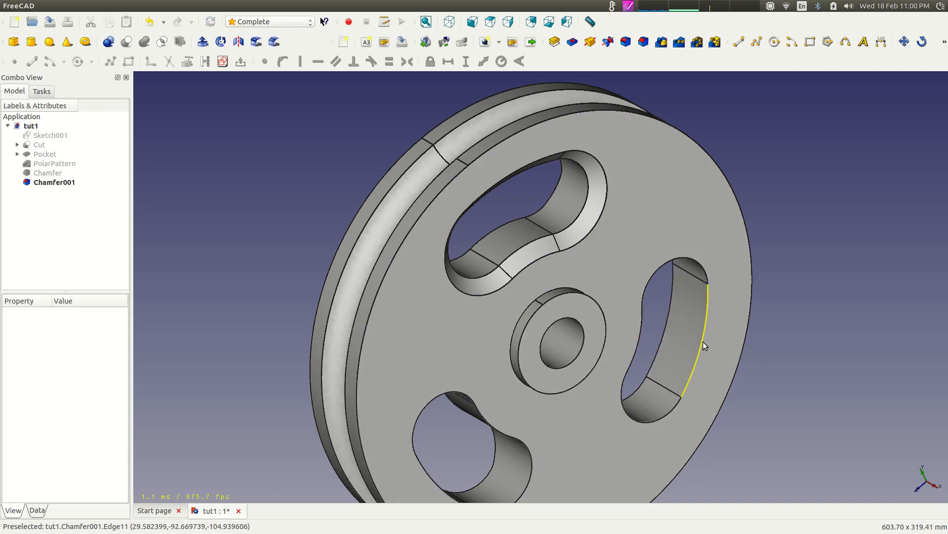
Step: Chamfer the outline of the slot beside the hub on the pulley's flat side, opposite the rim groove, by 10 mm
left_click(704, 342)
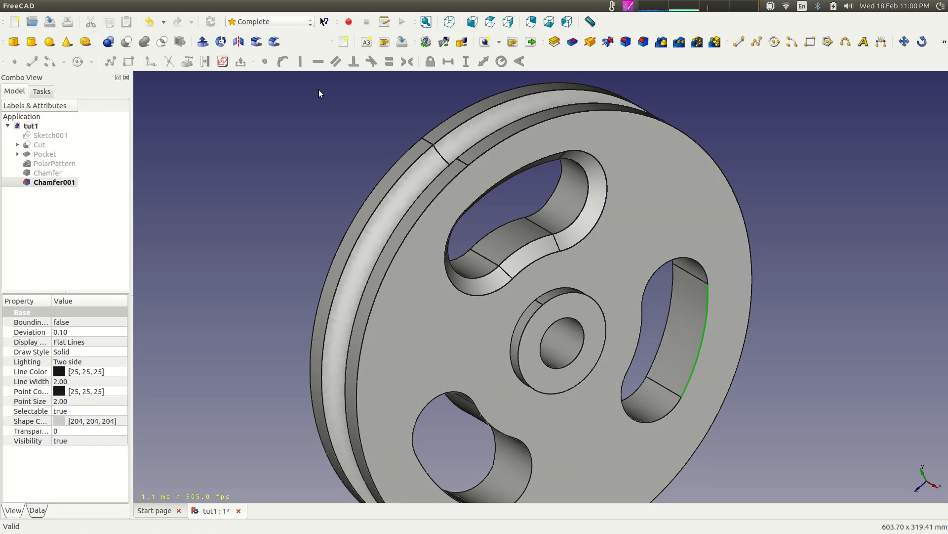
left_click(644, 43)
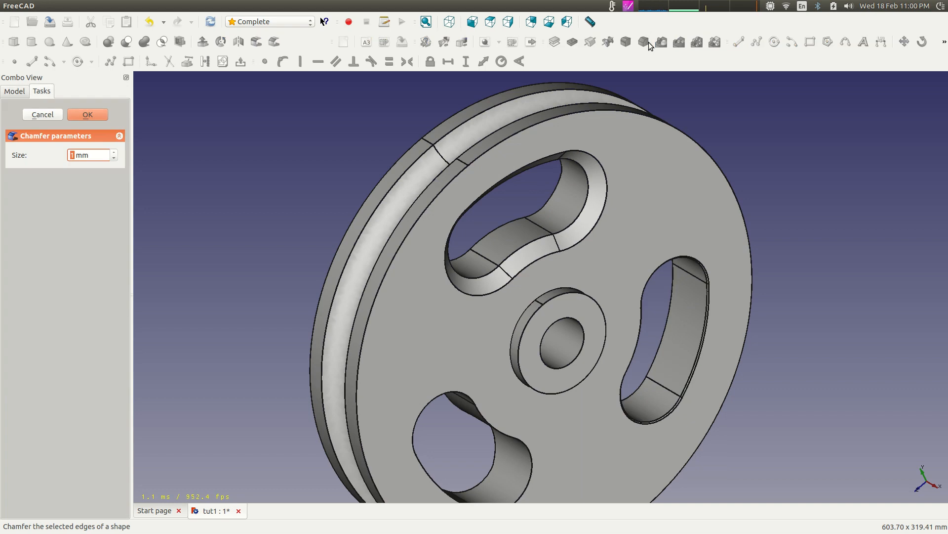
type("10")
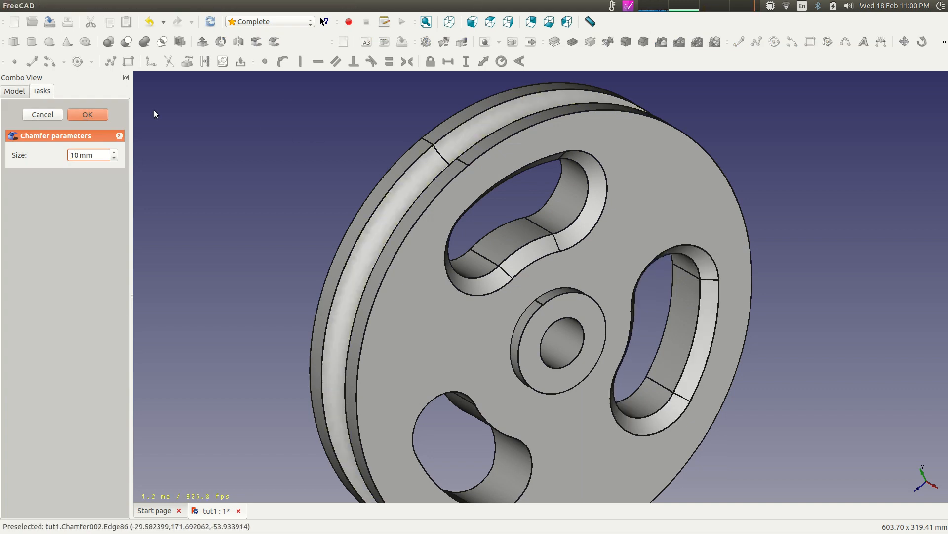
left_click(96, 115)
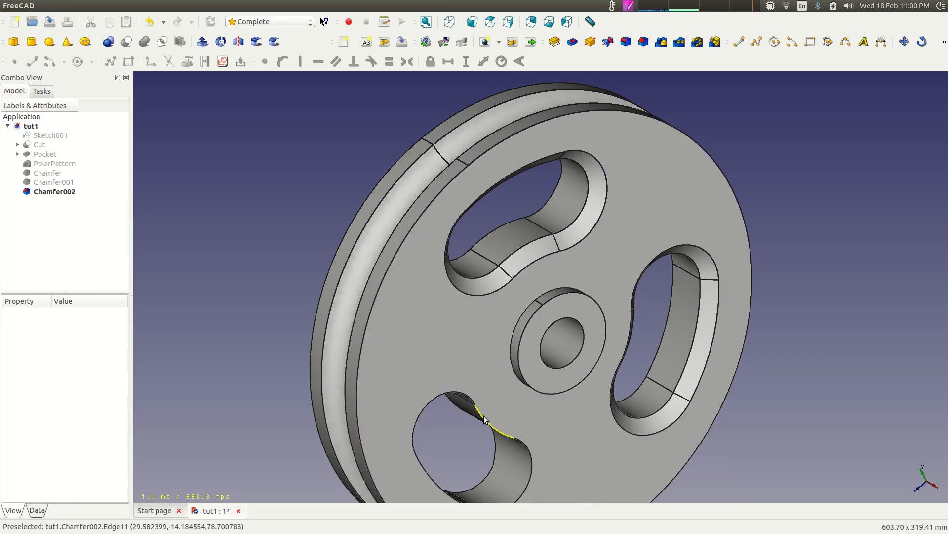
Step: Chamfer the remaining lower slot's outline on the flat side by 10 mm
left_click(484, 418)
left_click(643, 43)
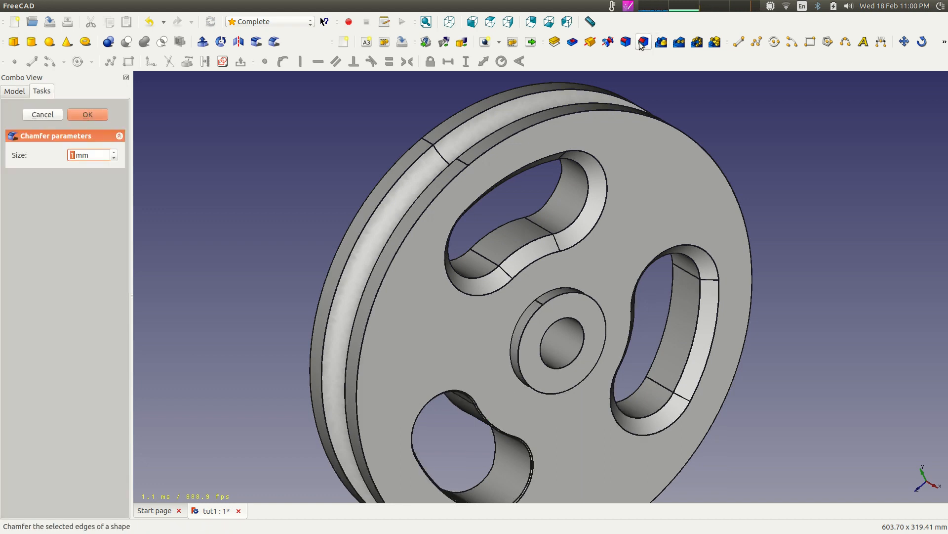
type("10")
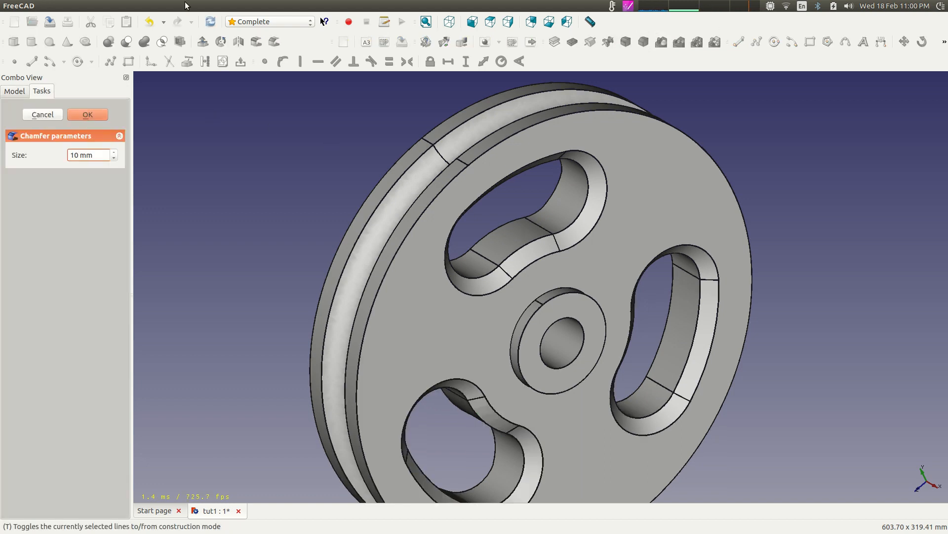
left_click(82, 119)
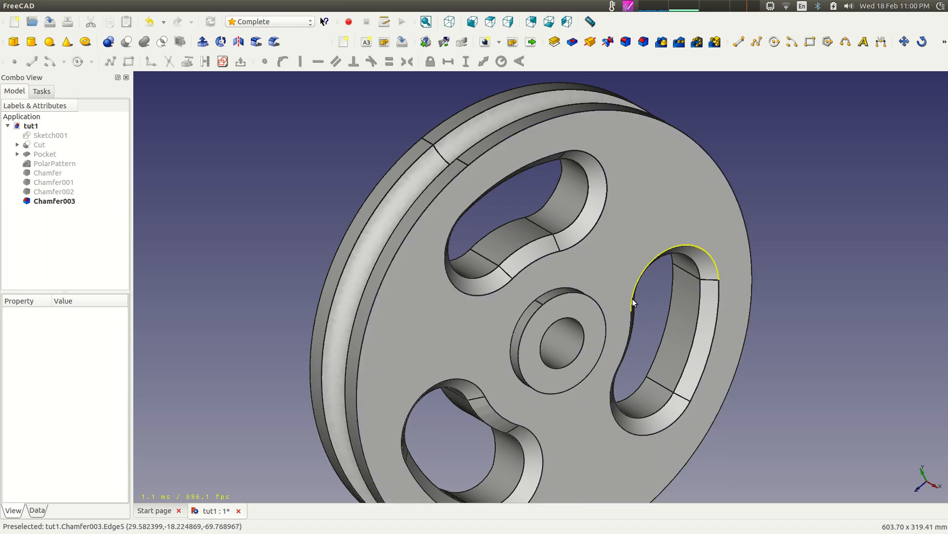
Step: Start a new sketch on the hub's end face on the pulley's flat side
scroll(692, 355, "down", 3)
middle_click_drag(747, 391, 269, 186)
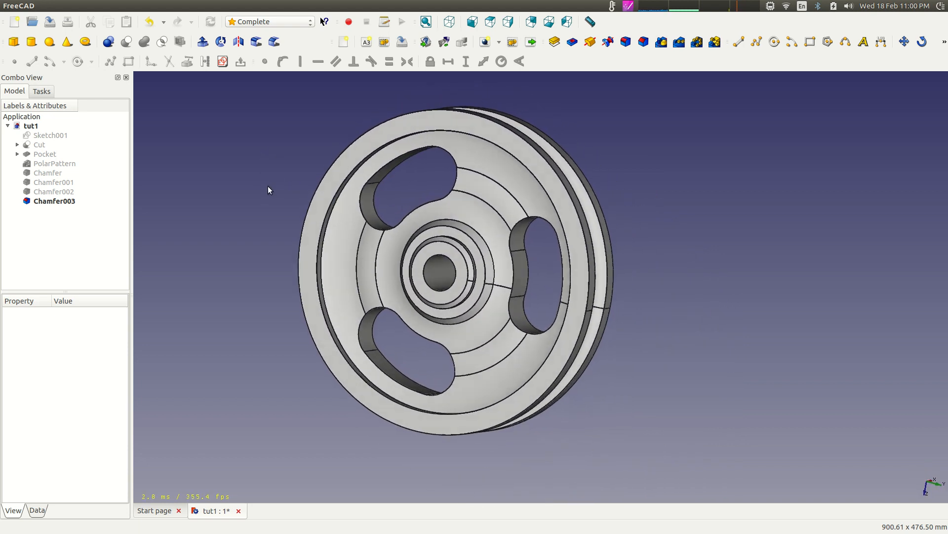
scroll(497, 389, "up", 5)
scroll(501, 248, "down", 1)
scroll(501, 248, "down", 2)
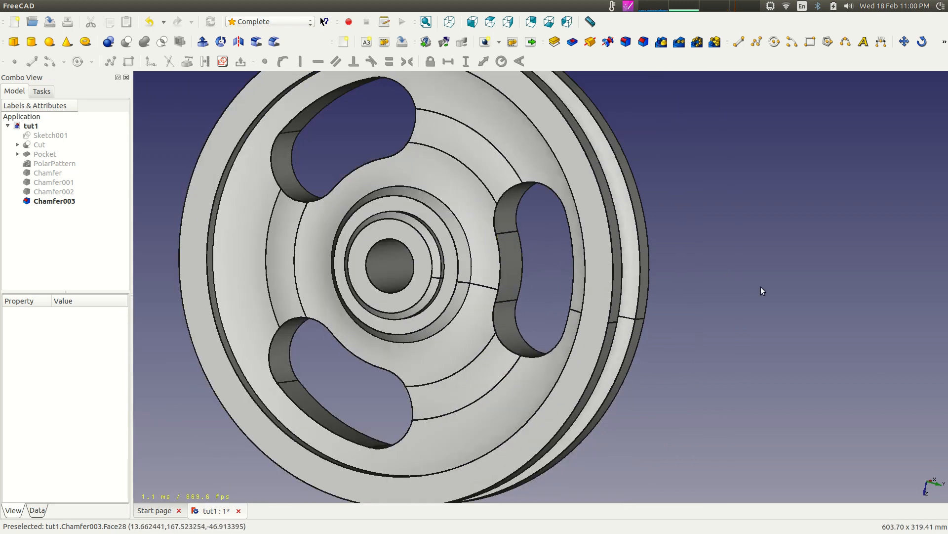
key("1")
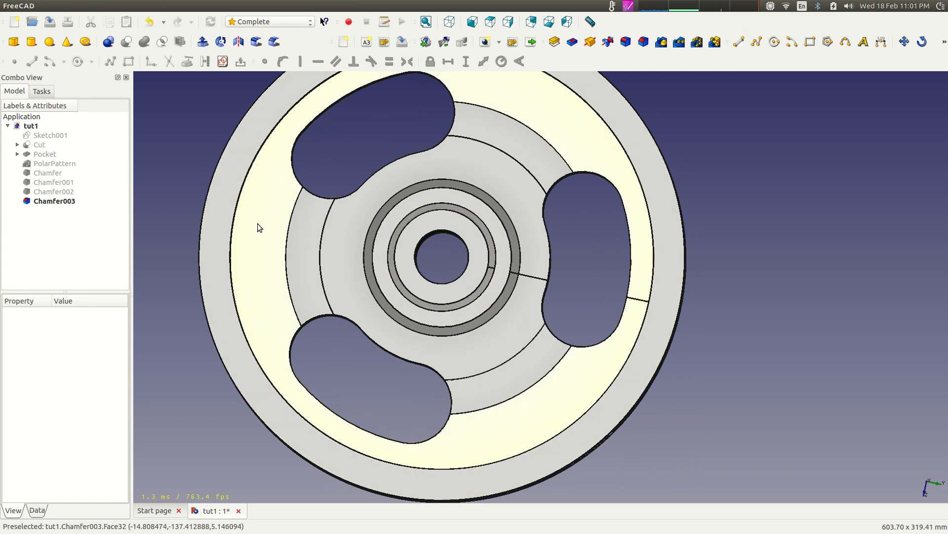
left_click(508, 25)
scroll(464, 432, "up", 3)
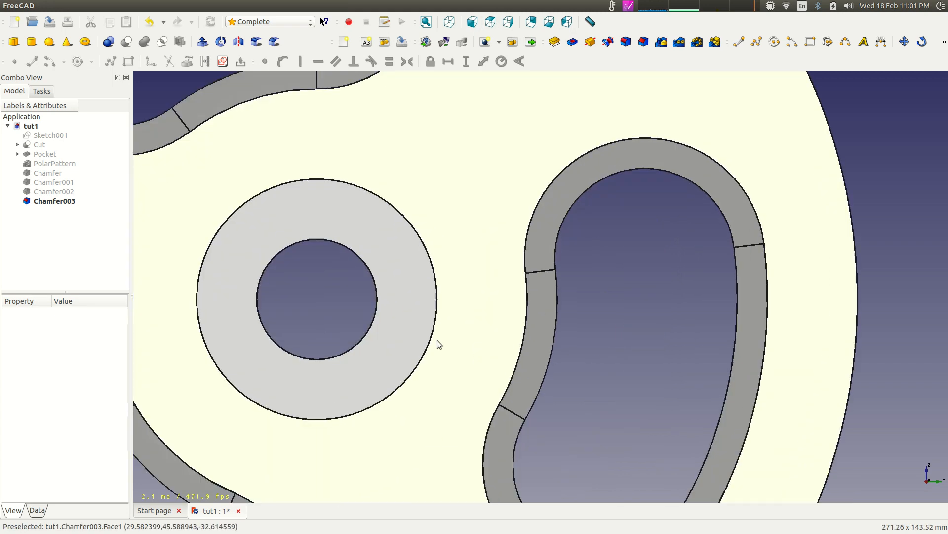
scroll(438, 376, "down", 3)
scroll(439, 375, "up", 1)
left_click(406, 243)
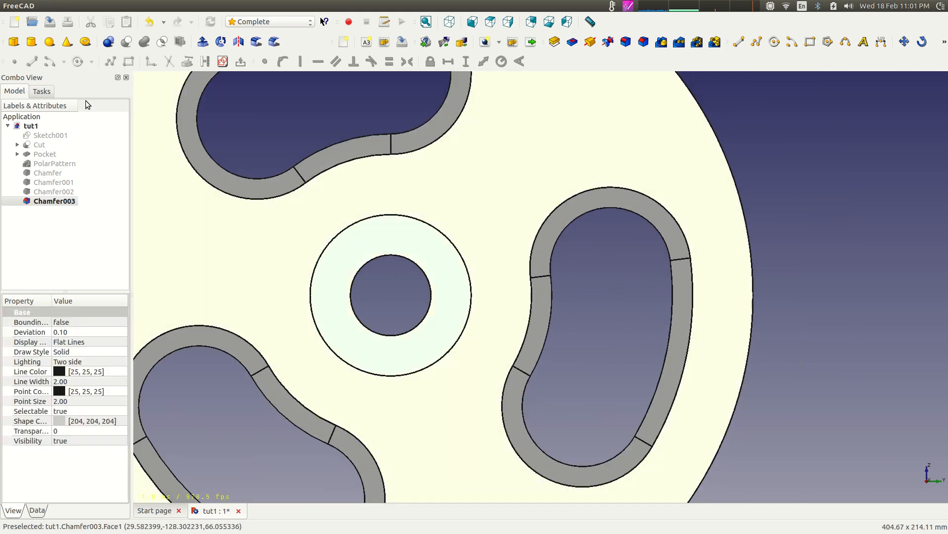
left_click(222, 62)
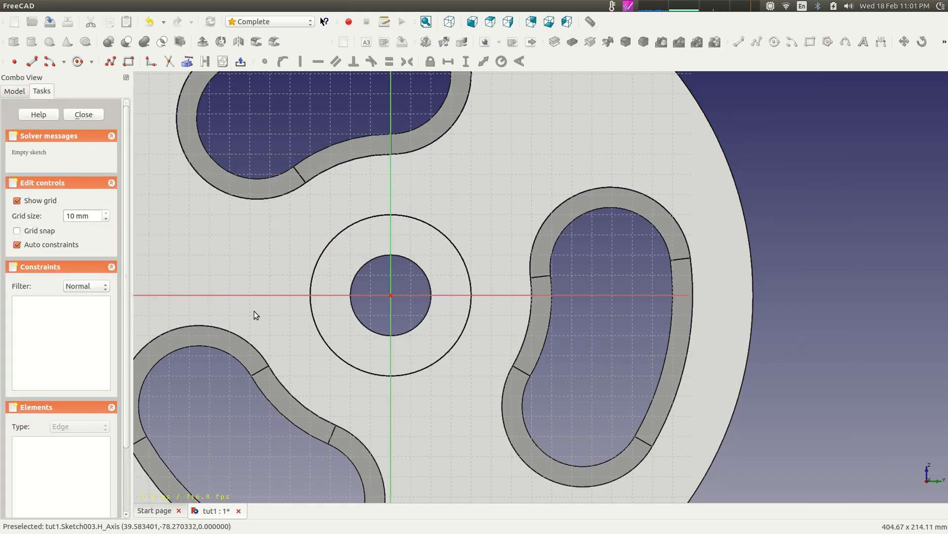
Step: Sketch a closed four-sided keyway profile, narrower at its upper end and about 4 mm tall, straddling the top of the bore
scroll(324, 284, "up", 5)
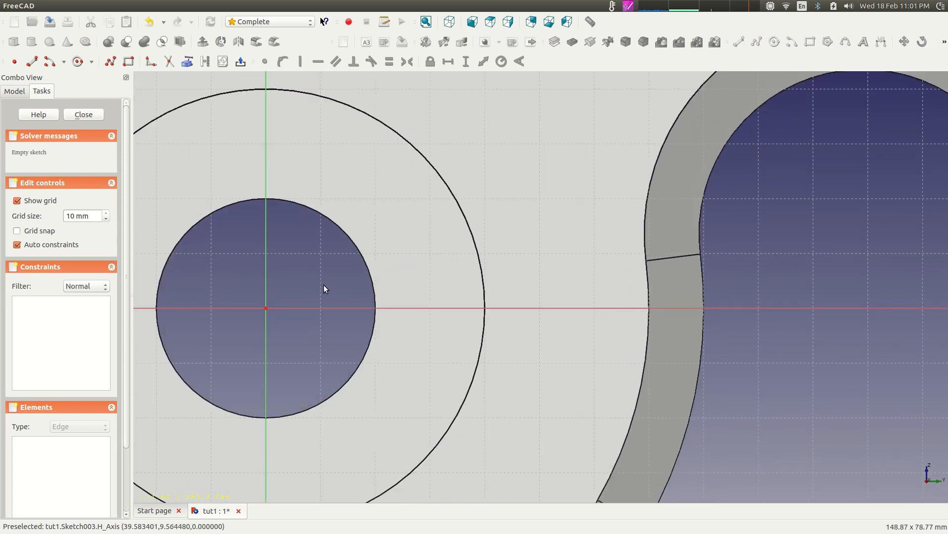
scroll(470, 303, "up", 2)
mouse_move(430, 288)
middle_mouse_down()
mouse_move(538, 337)
mouse_move(493, 344)
middle_mouse_up()
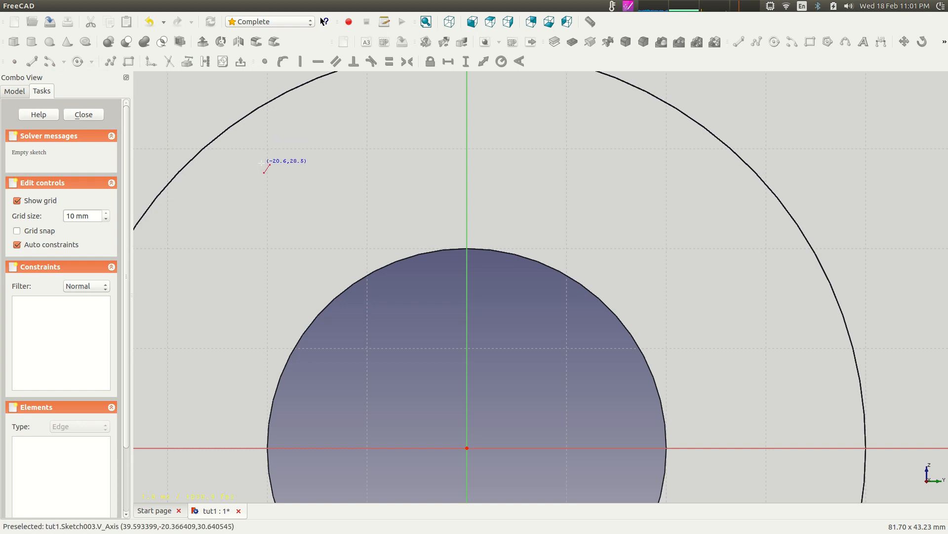
left_click(110, 62)
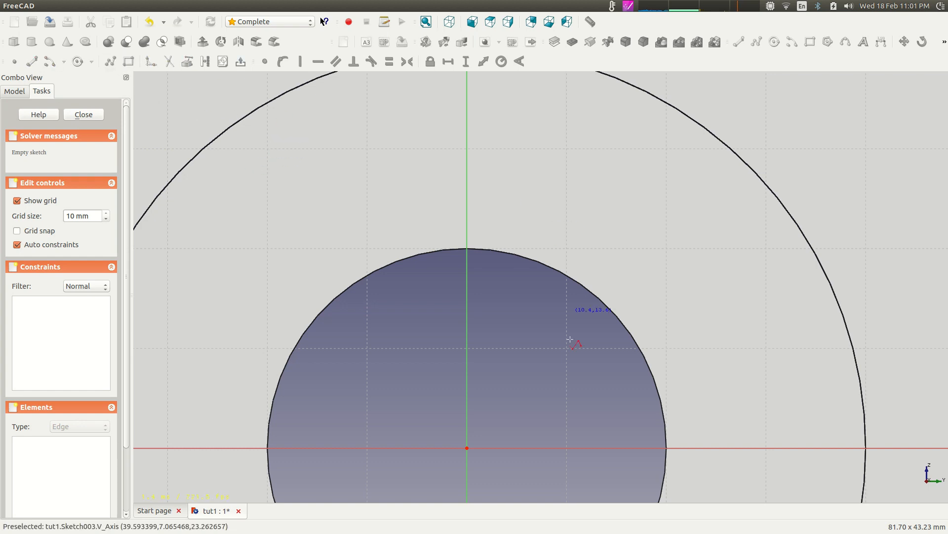
left_click(453, 253)
left_click(458, 220)
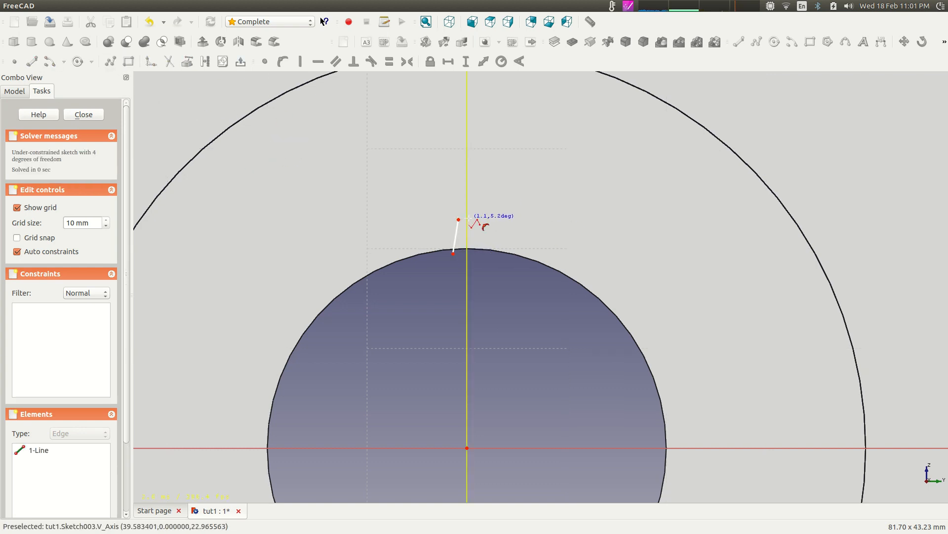
left_click(477, 220)
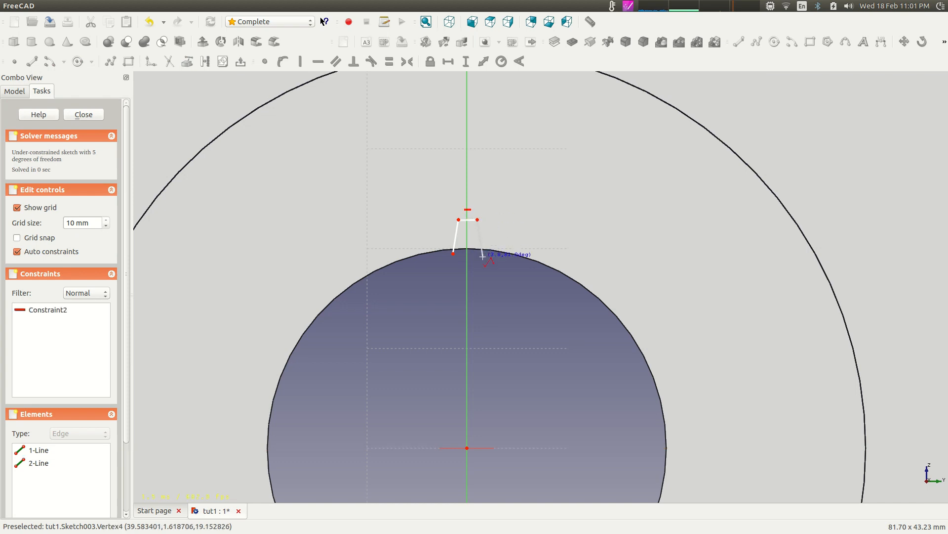
left_click(484, 257)
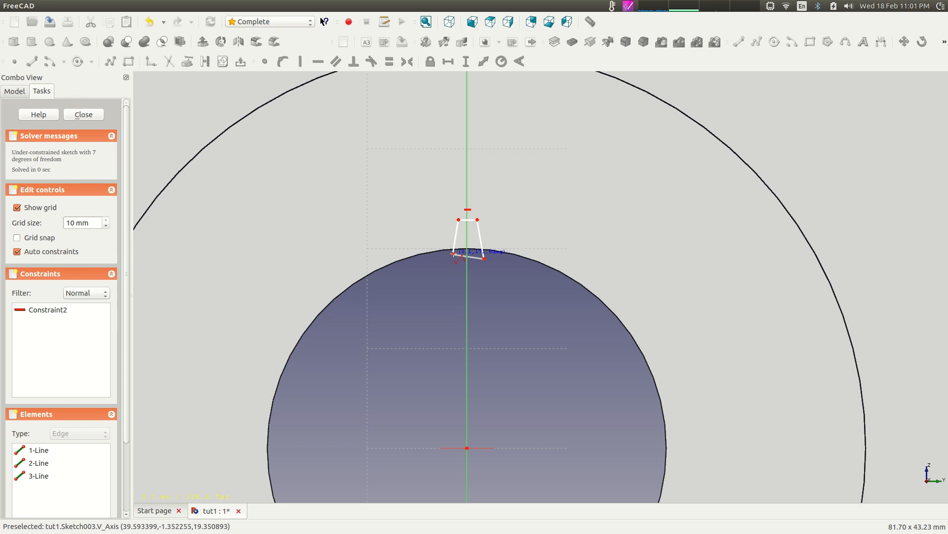
left_click(454, 254)
Step: Make the upper and lower corner pairs of the keyway profile symmetric about the sketch's vertical axis
scroll(461, 270, "up", 5)
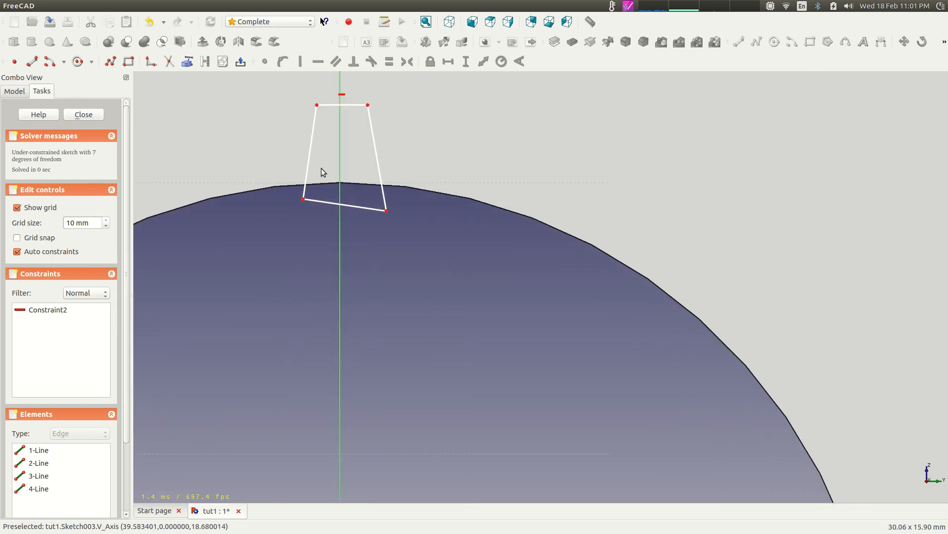
scroll(428, 372, "down", 4)
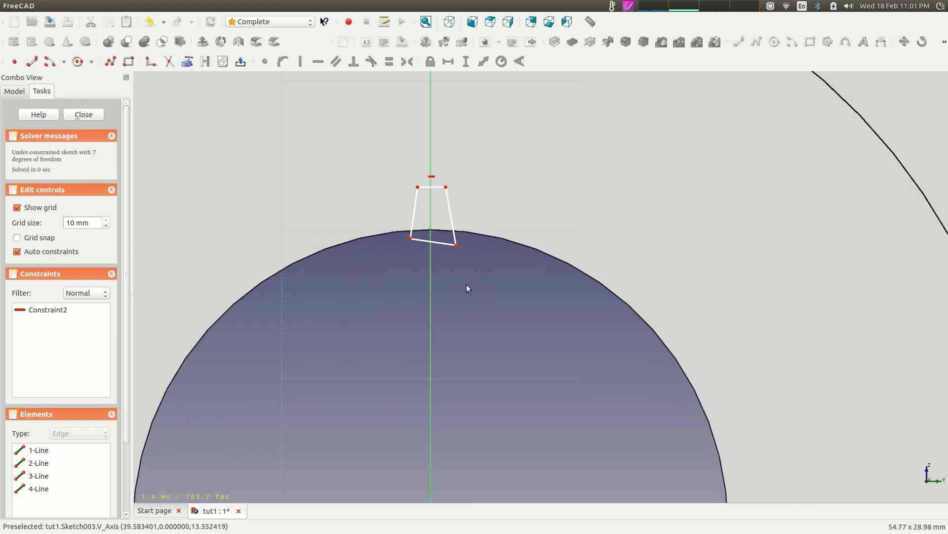
middle_click_drag(467, 275, 483, 315)
scroll(482, 316, "up", 5)
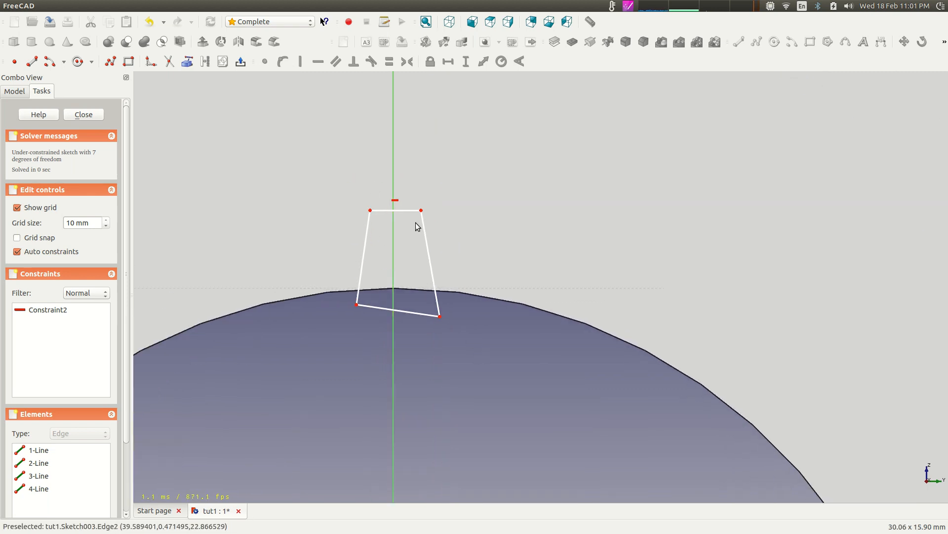
left_click(370, 210)
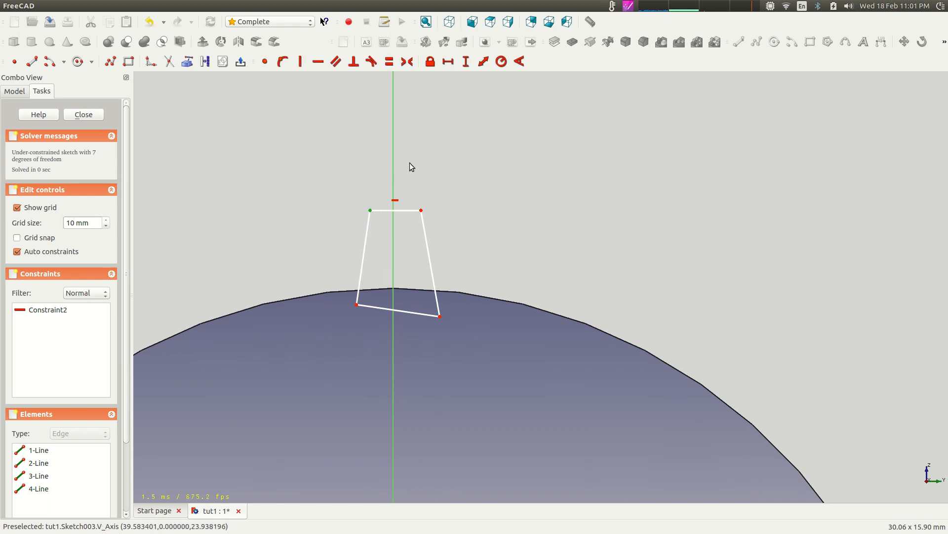
left_click(420, 210)
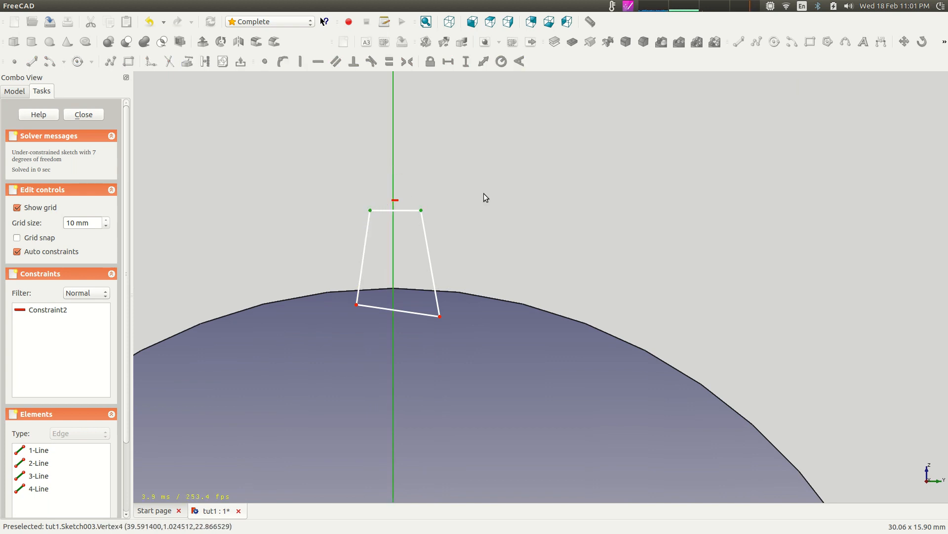
left_click(407, 61)
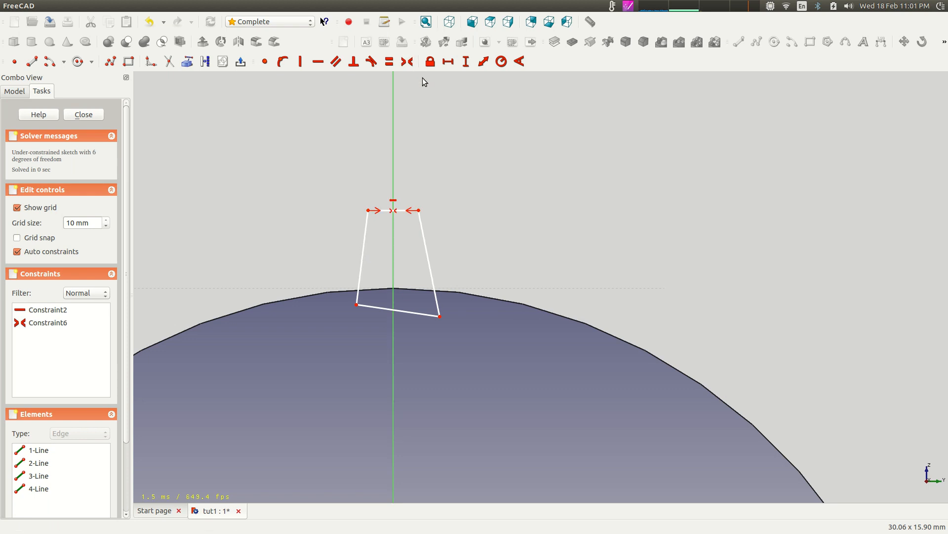
left_click(357, 305)
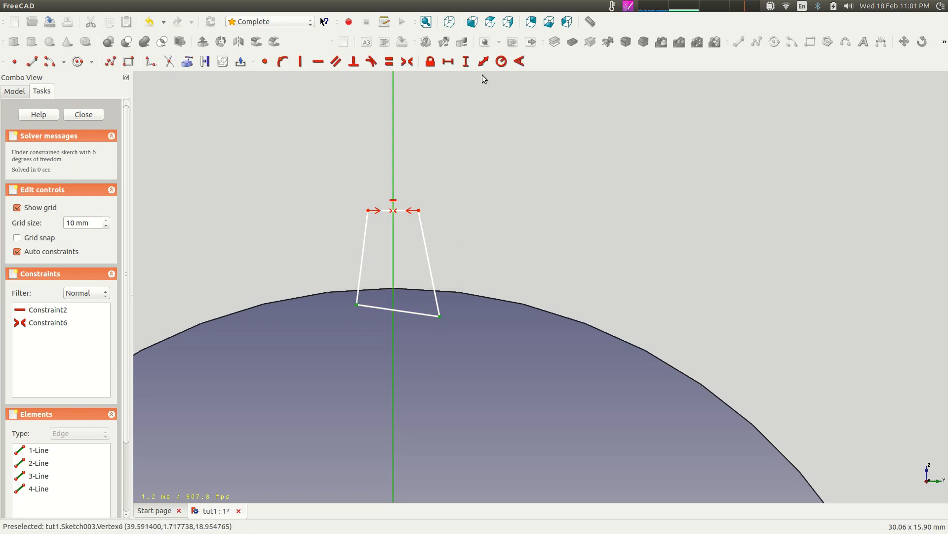
left_click(408, 62)
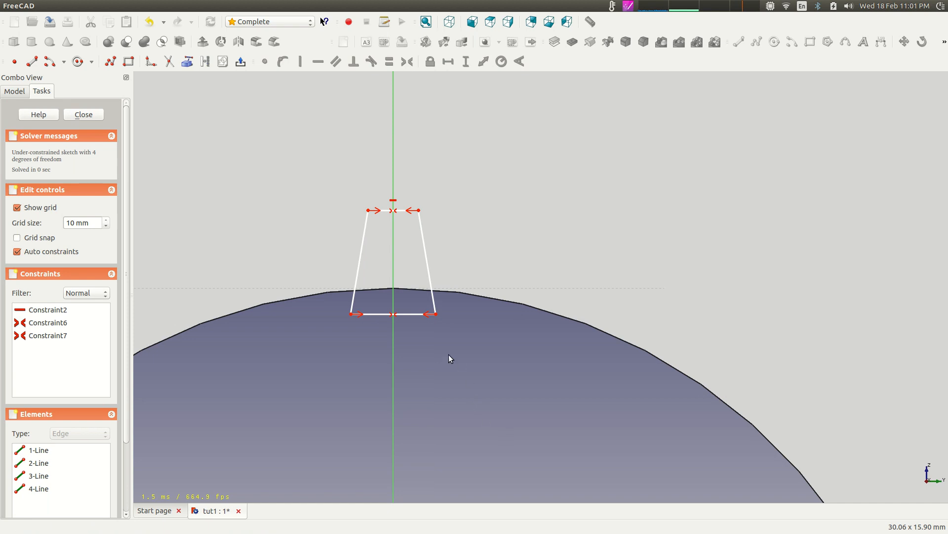
Step: Lock the positions of the profile's lower-right and upper-right corners, and close the sketch
left_click(437, 314)
left_click(431, 61)
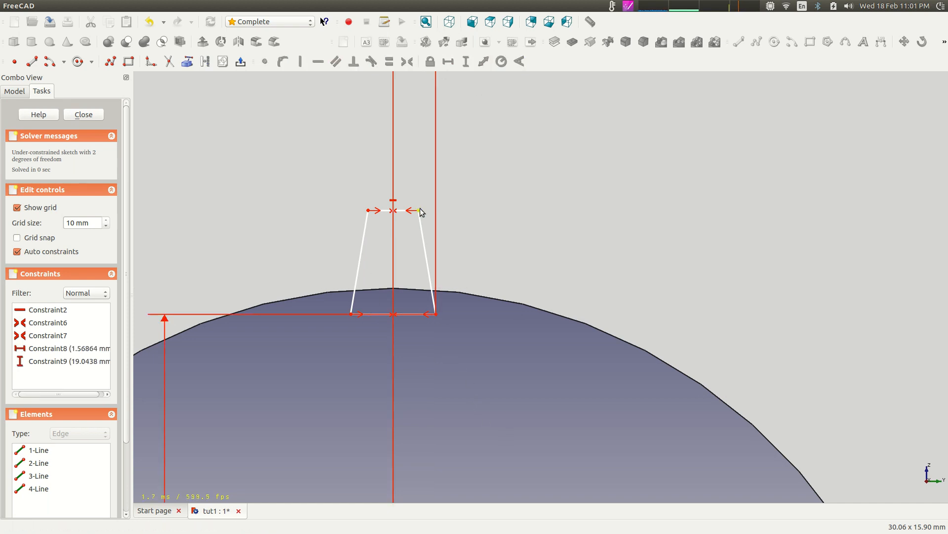
left_click(419, 211)
left_click(430, 61)
scroll(502, 349, "up", 3)
scroll(503, 349, "down", 4)
scroll(352, 286, "down", 3)
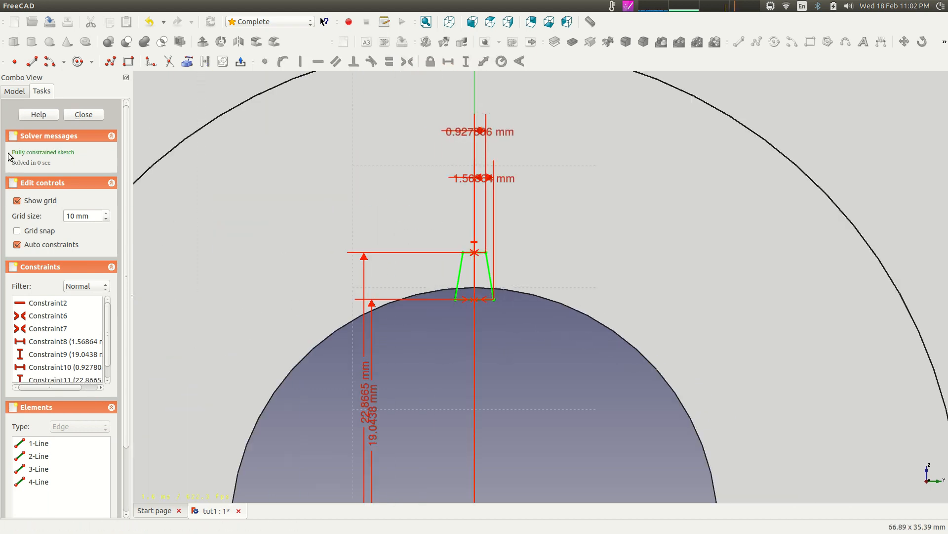
left_click(77, 116)
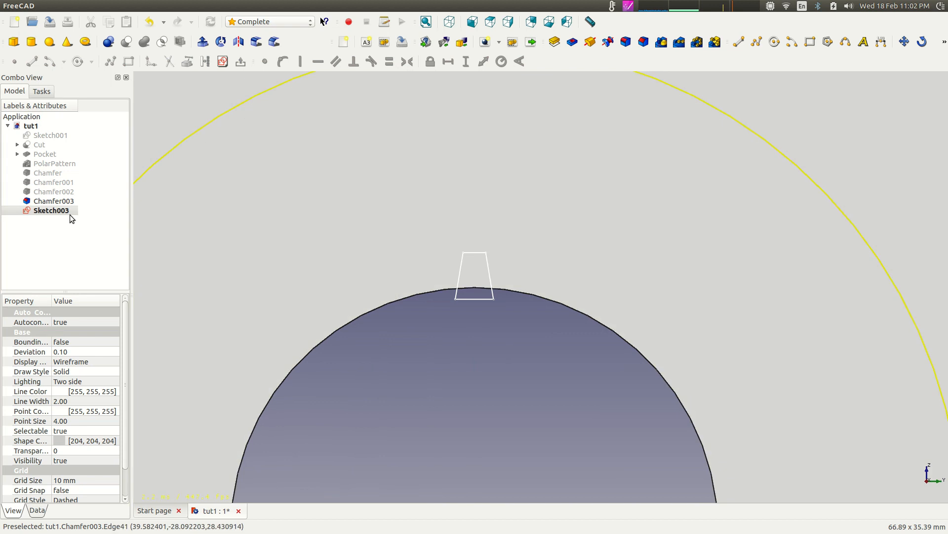
Step: Cut the keyway profile 40 mm deep into the hub bore as a pocket
left_click(61, 212)
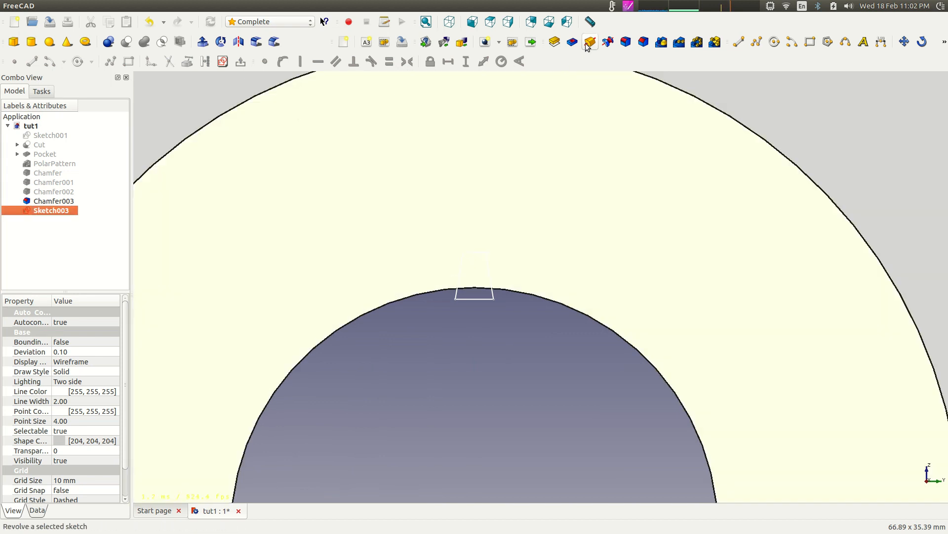
left_click(573, 42)
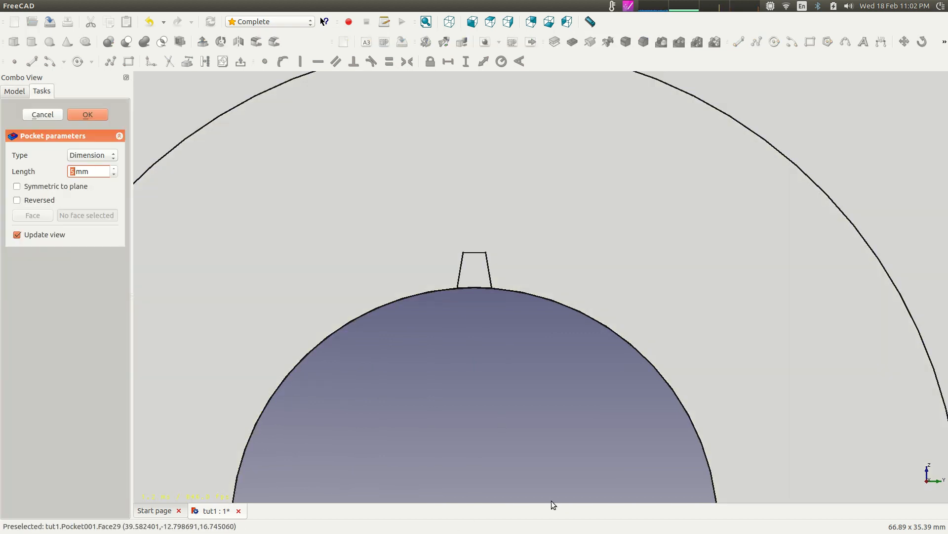
middle_click_drag(456, 315, 495, 319)
scroll(413, 414, "up", 3)
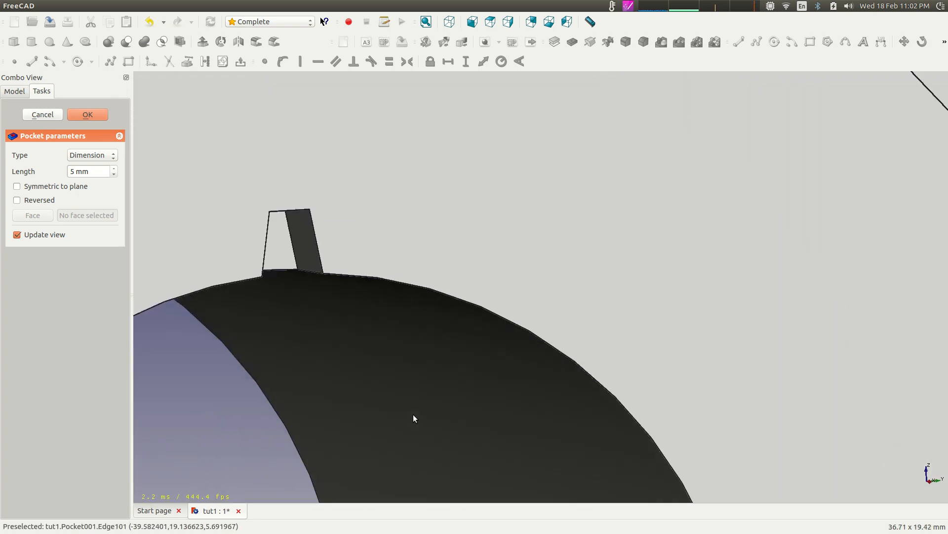
scroll(413, 414, "down", 6)
middle_click_drag(437, 378, 425, 273)
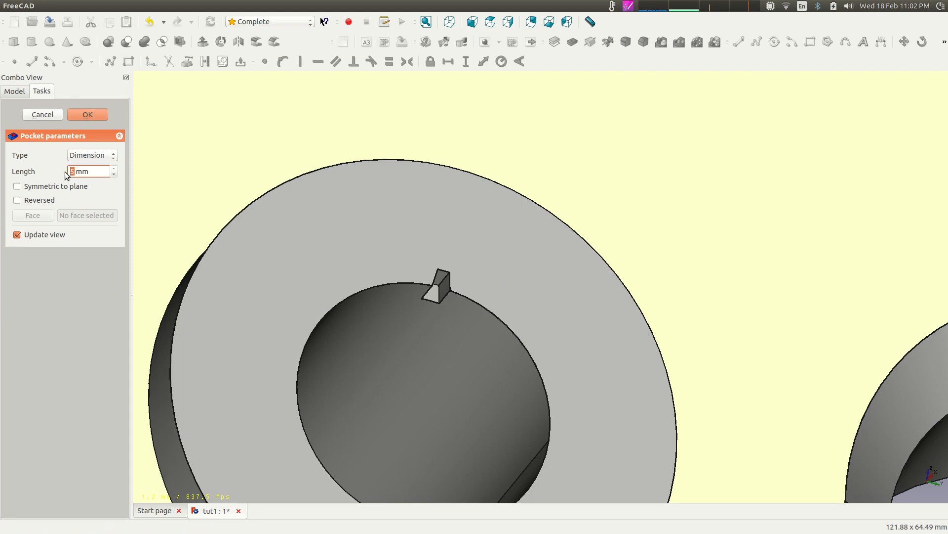
type("20")
key("BackSpace")
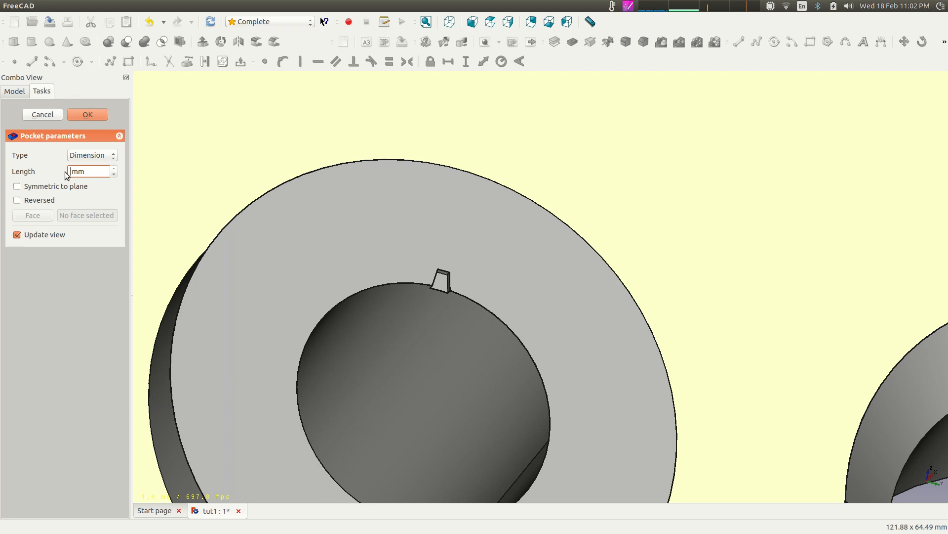
type("40")
scroll(266, 201, "down", 6)
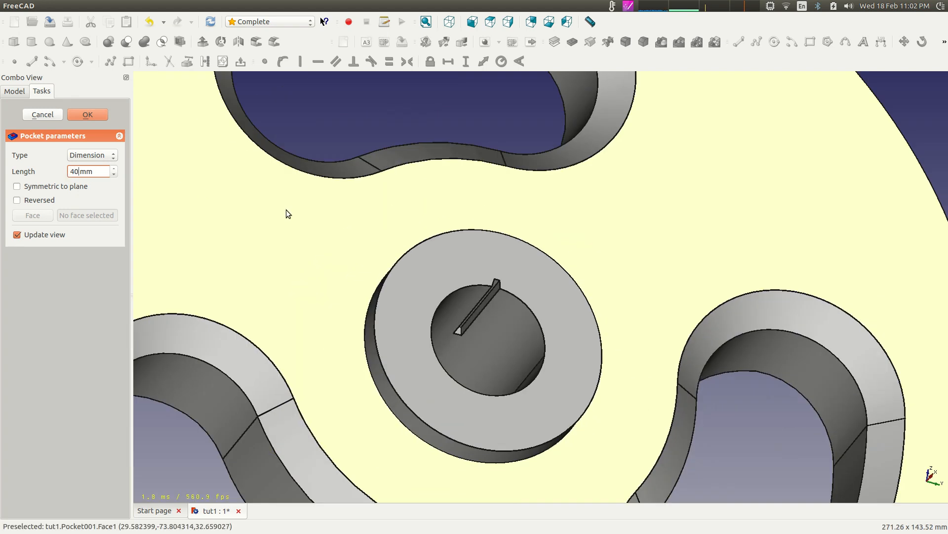
middle_click_drag(483, 142, 412, 157)
scroll(394, 165, "up", 1)
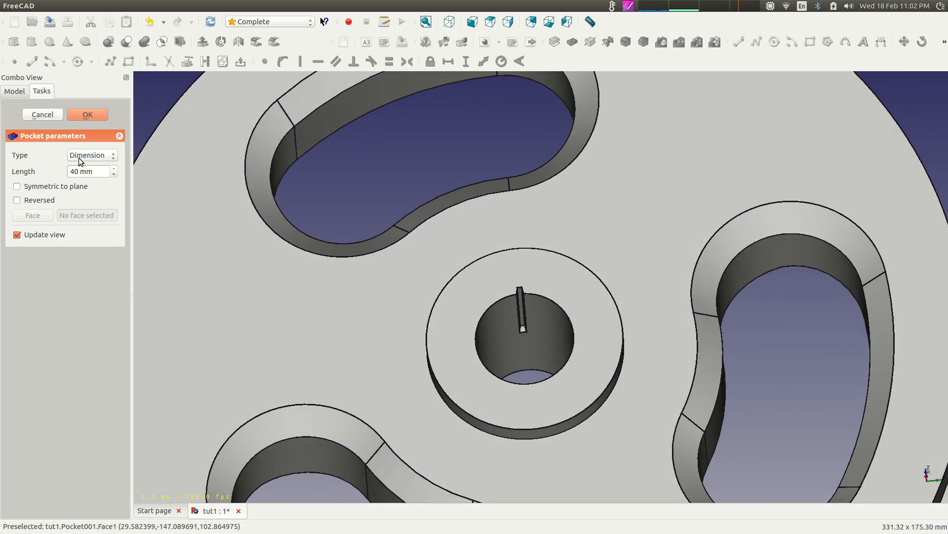
left_click(86, 116)
scroll(418, 160, "down", 4)
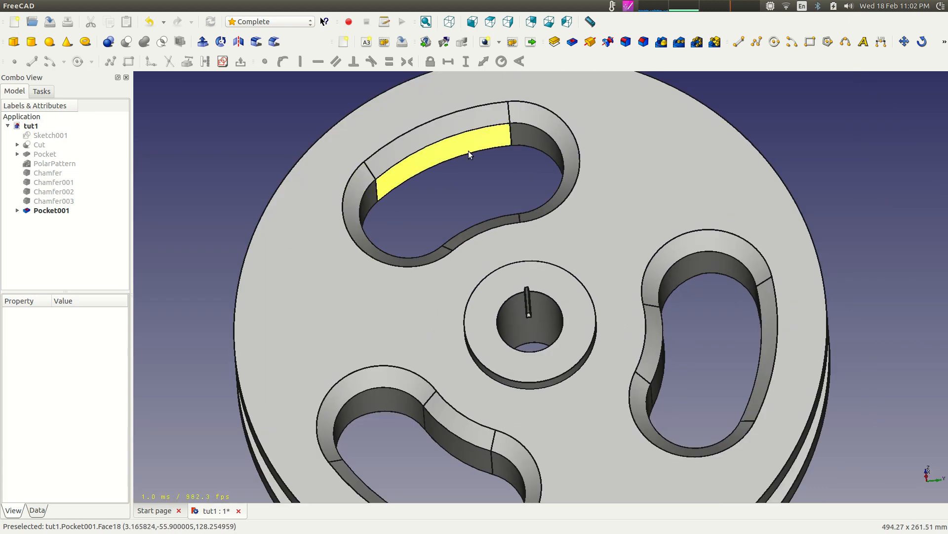
middle_click_drag(878, 158, 825, 193)
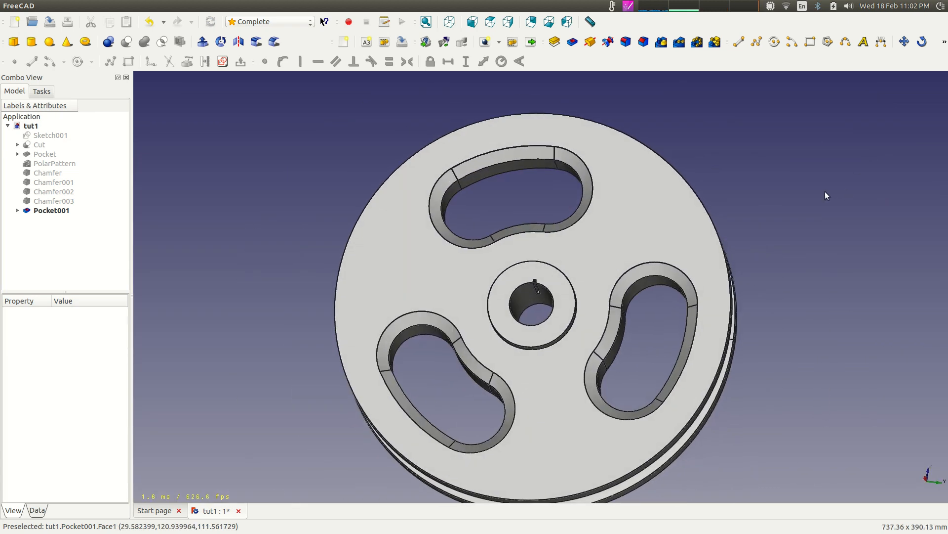
Step: Create a polar pattern of the keyway pocket about the sketch's normal axis, with 20 occurrences over 360°
left_click(45, 211)
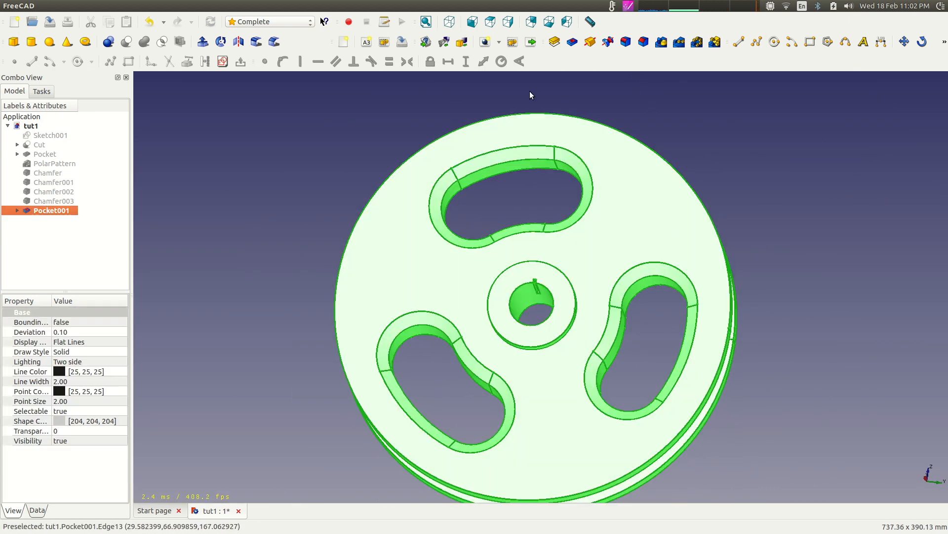
left_click(277, 159)
left_click(697, 42)
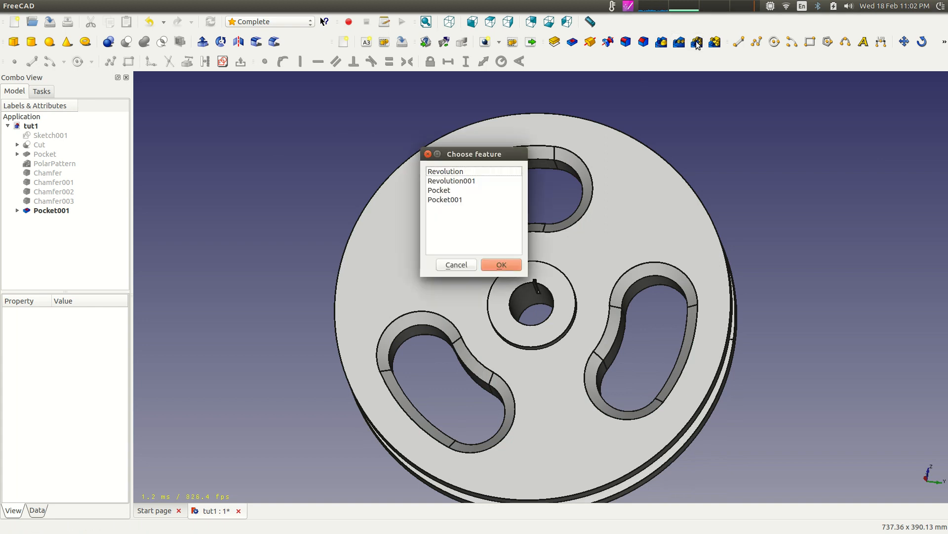
left_click(458, 200)
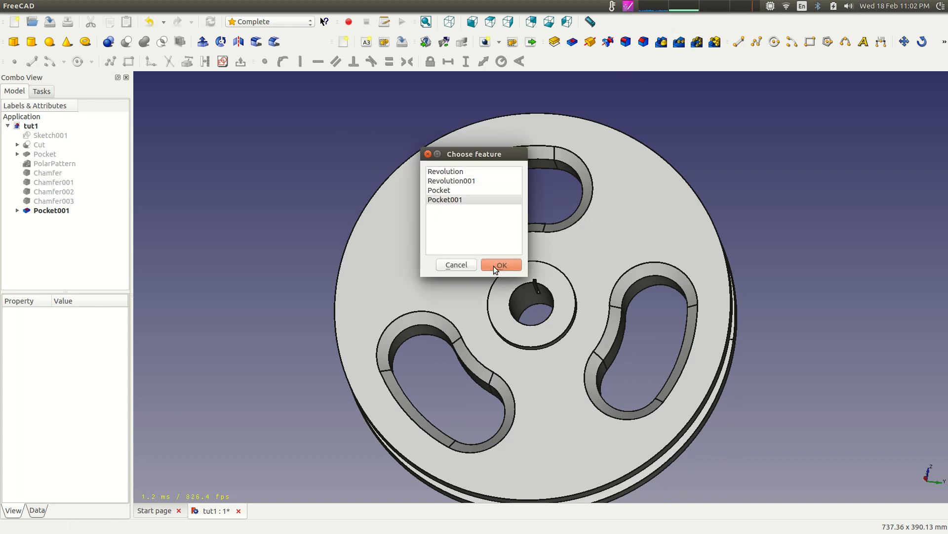
left_click(496, 267)
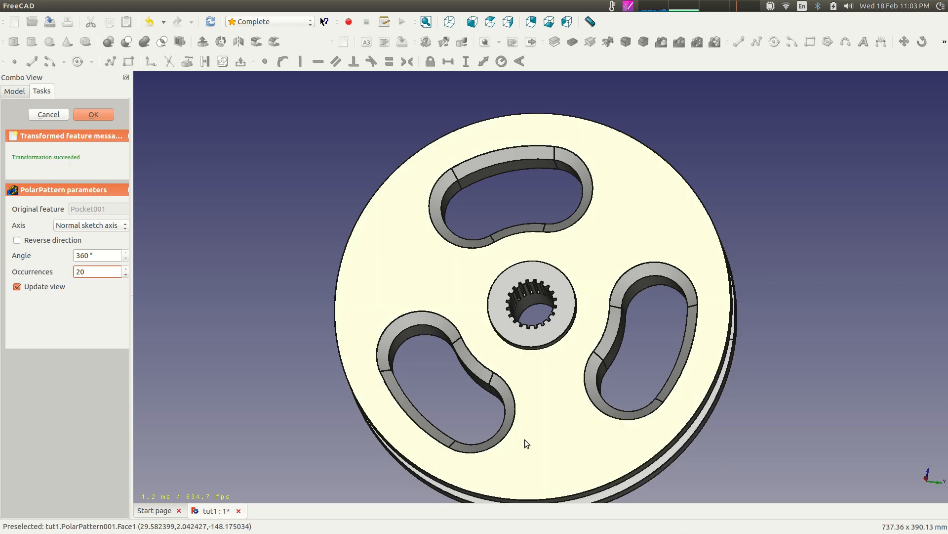
scroll(587, 280, "up", 8)
scroll(425, 291, "up", 1)
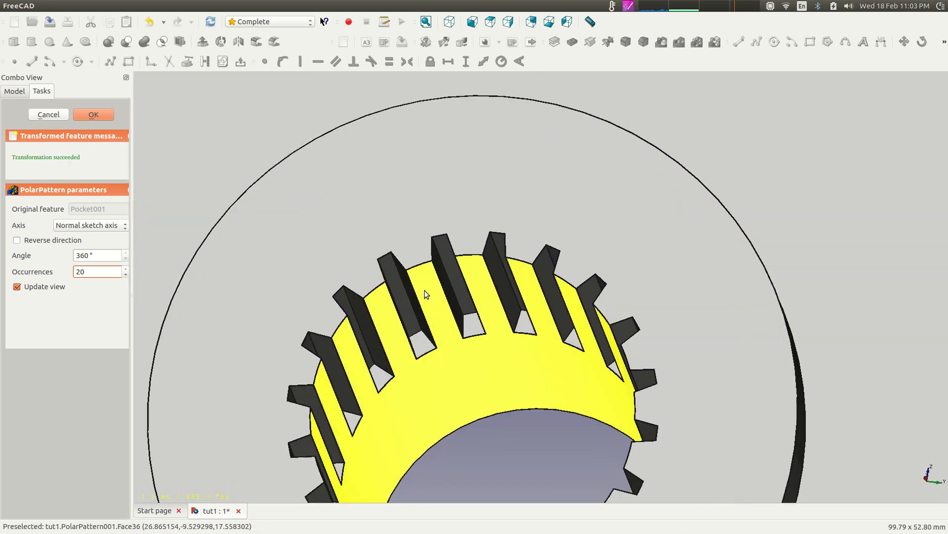
scroll(425, 290, "down", 4)
scroll(397, 164, "down", 1)
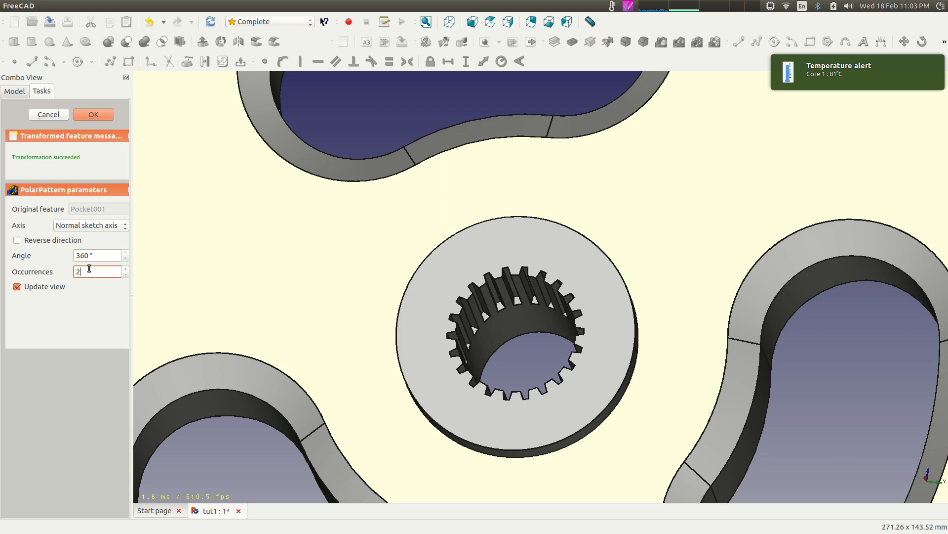
Step: Set the keyway pattern to 25 occurrences and finish the polar pattern
type("5")
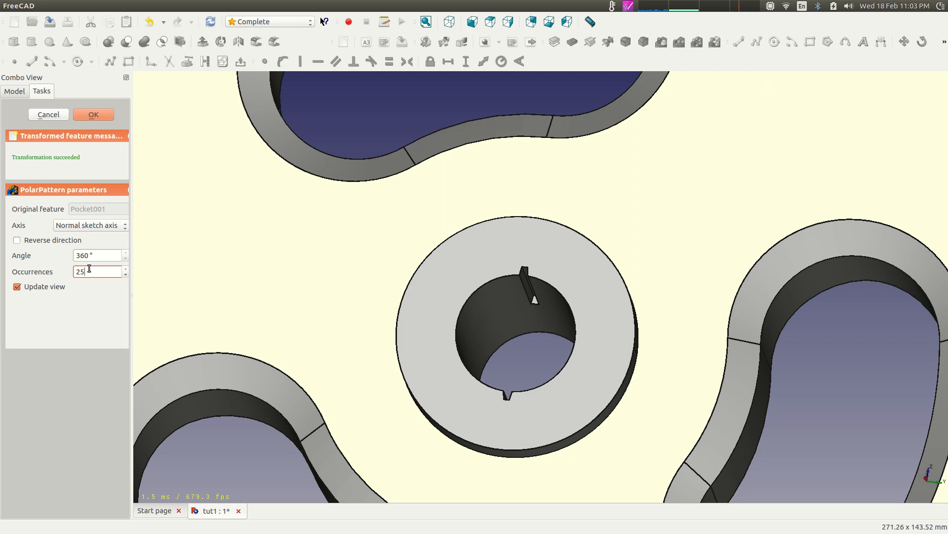
scroll(477, 331, "down", 1)
scroll(477, 331, "up", 3)
scroll(478, 331, "down", 5)
middle_click_drag(467, 147, 360, 191)
scroll(359, 191, "up", 5)
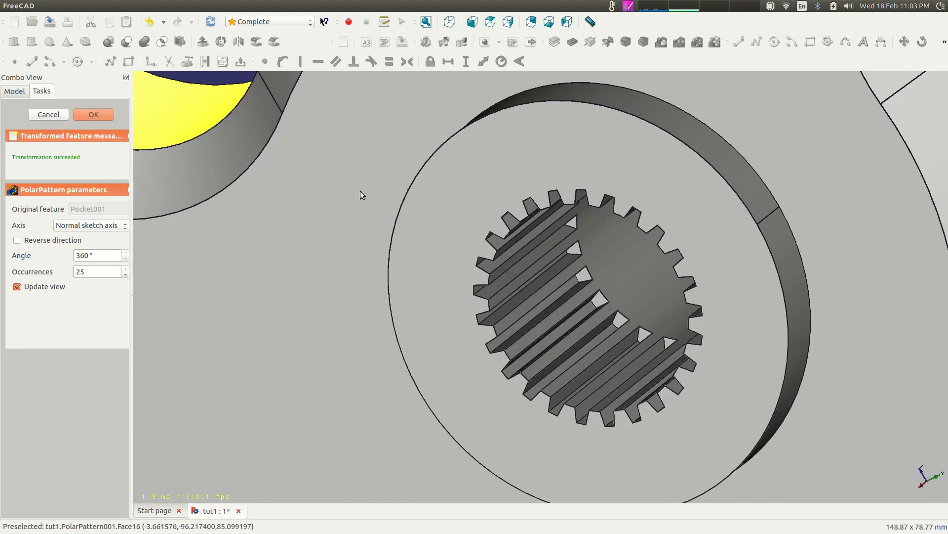
scroll(360, 190, "down", 9)
scroll(701, 295, "up", 6)
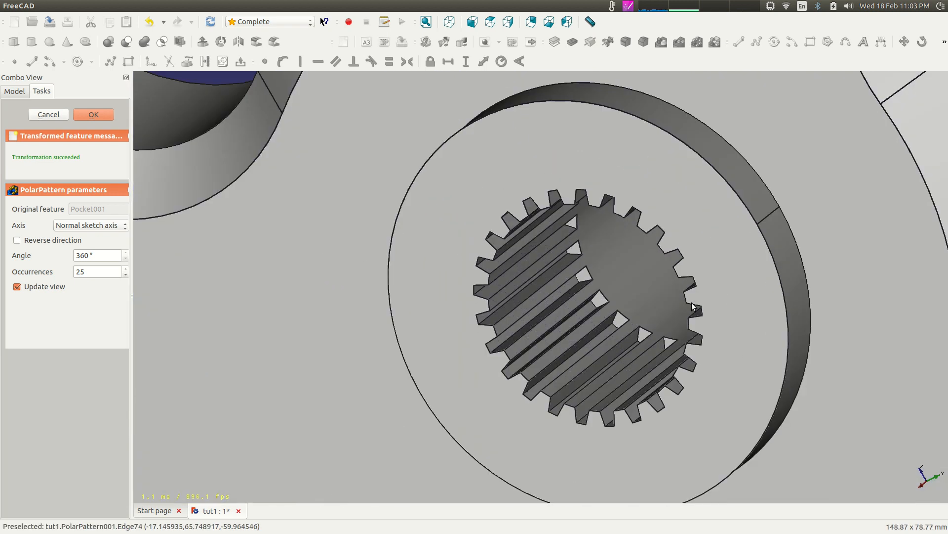
scroll(692, 304, "down", 7)
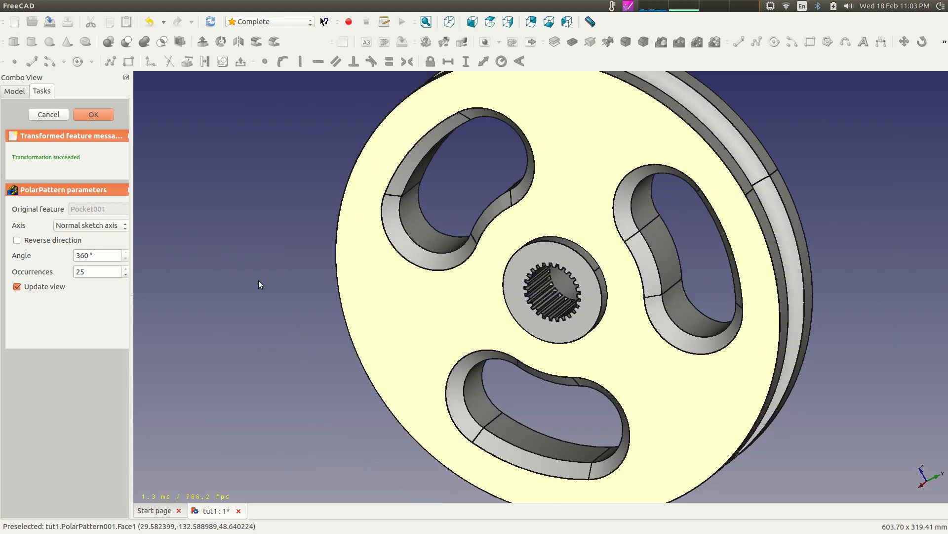
left_click(94, 114)
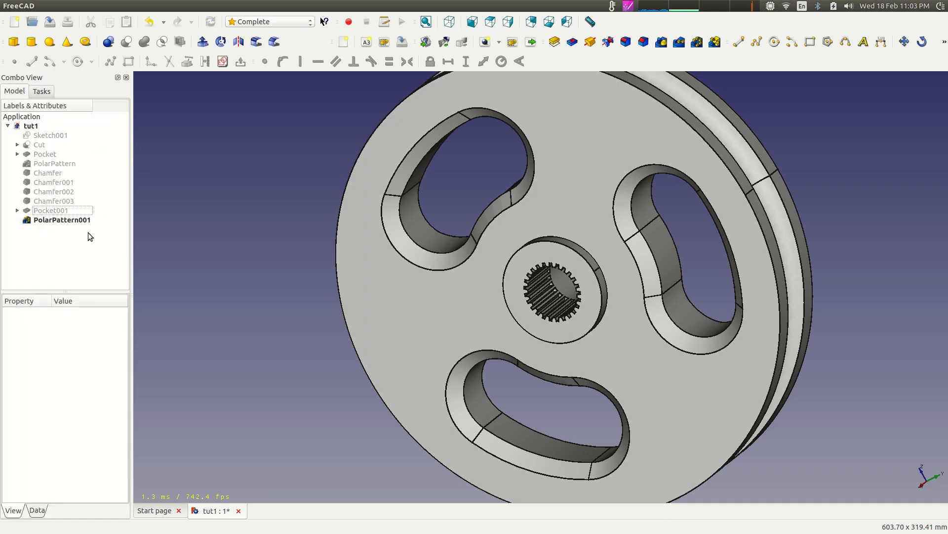
left_click(69, 222)
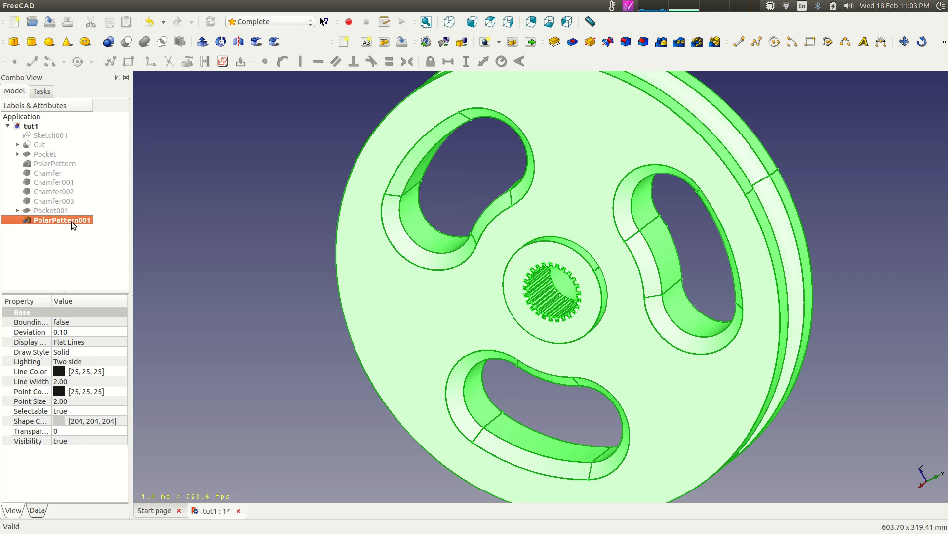
left_click(193, 205)
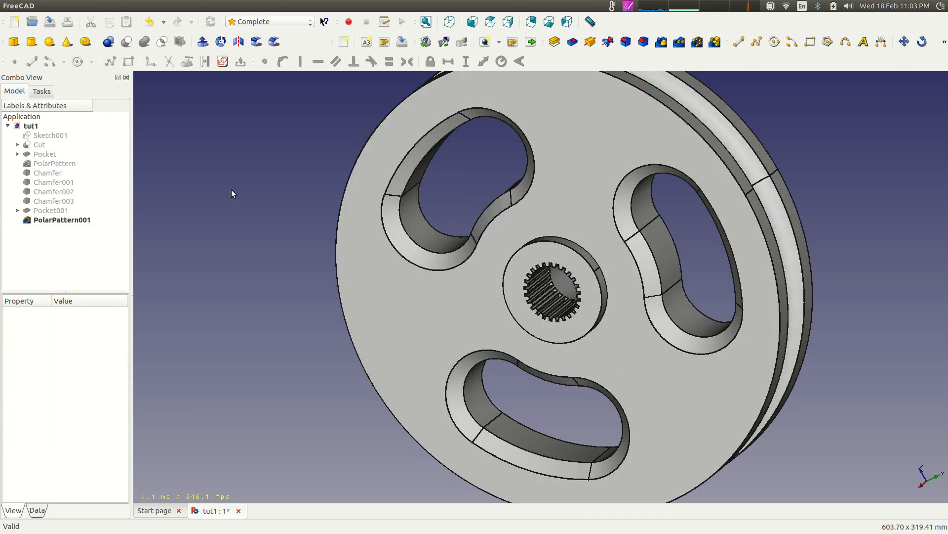
middle_click_drag(226, 173, 345, 206)
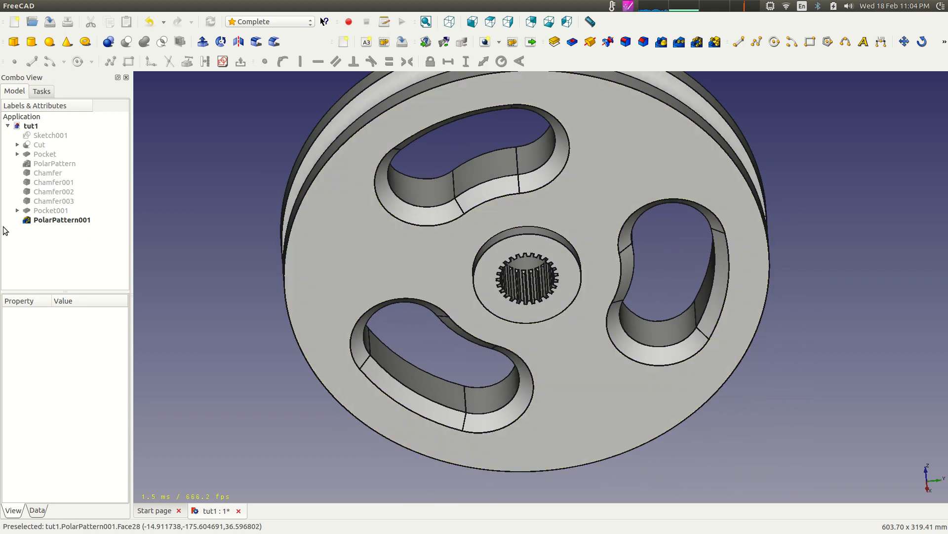
Step: Hide the keyway polar pattern and show the single-keyway pocket instead
left_click(47, 213)
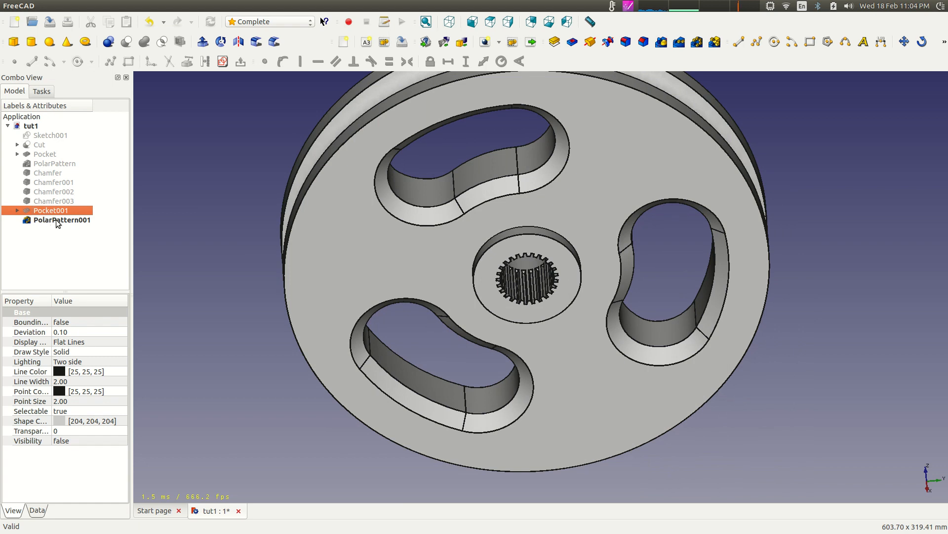
left_click(56, 219)
key("space")
left_click(48, 211)
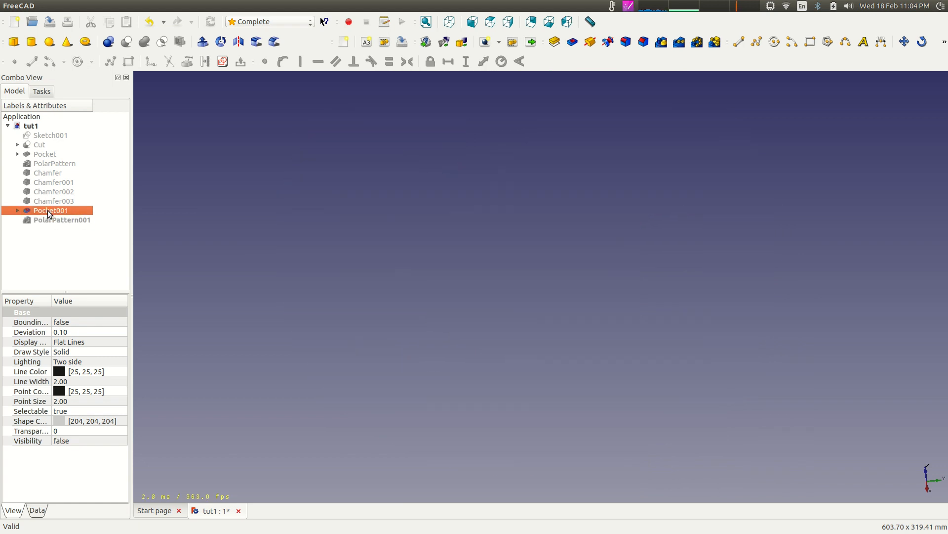
key("space")
left_click(547, 237)
left_click(201, 239)
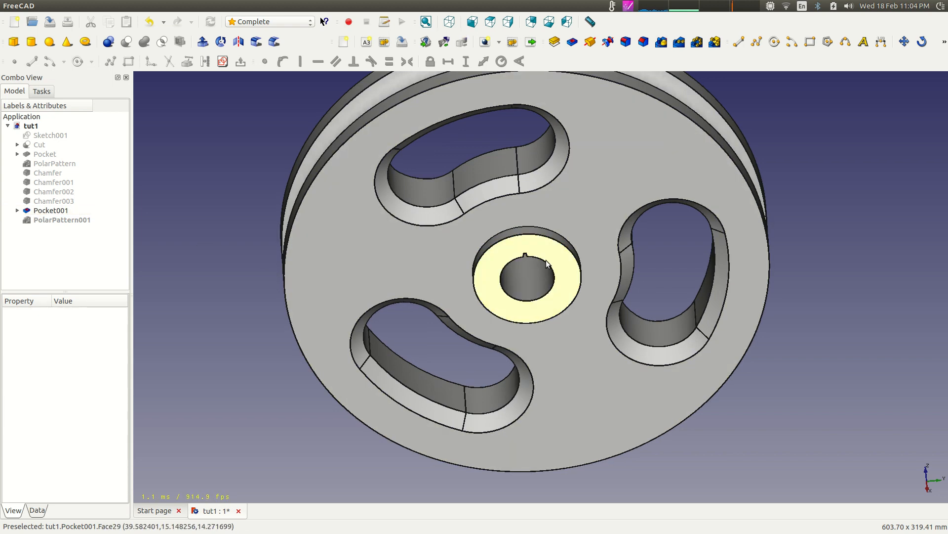
left_click(17, 210)
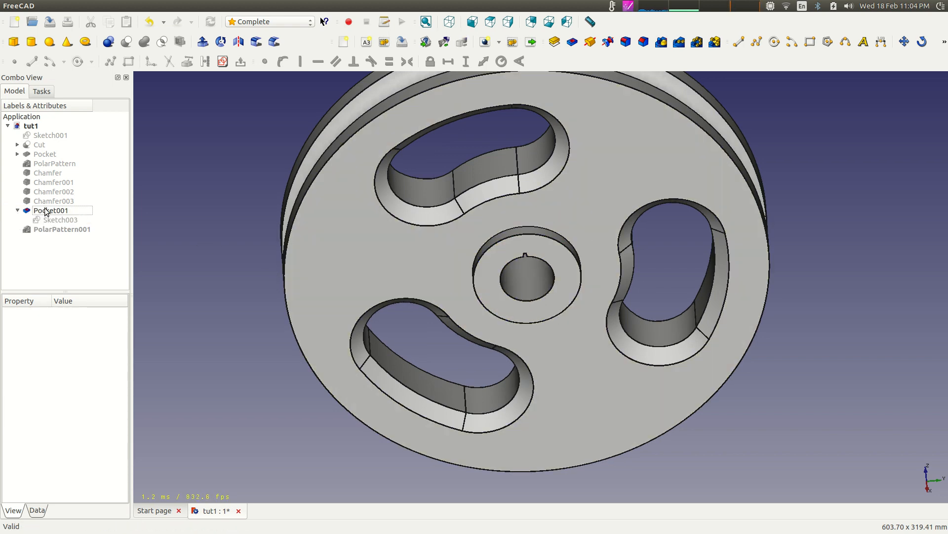
left_click(40, 212)
left_click(18, 211)
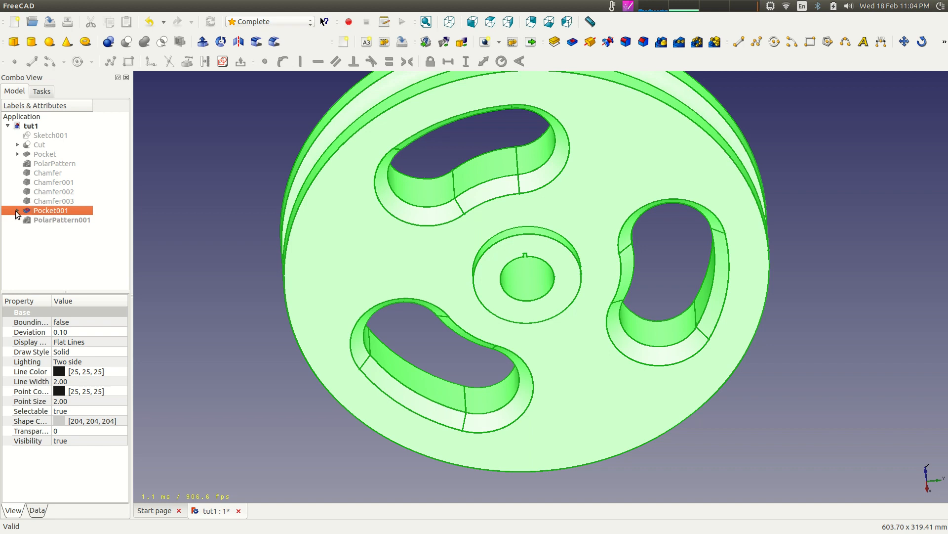
left_click(18, 211)
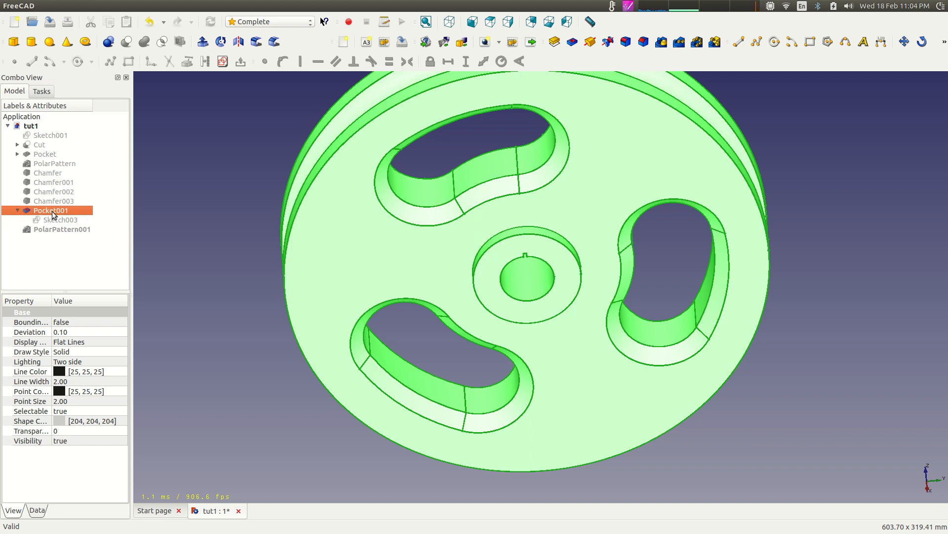
left_click(117, 227)
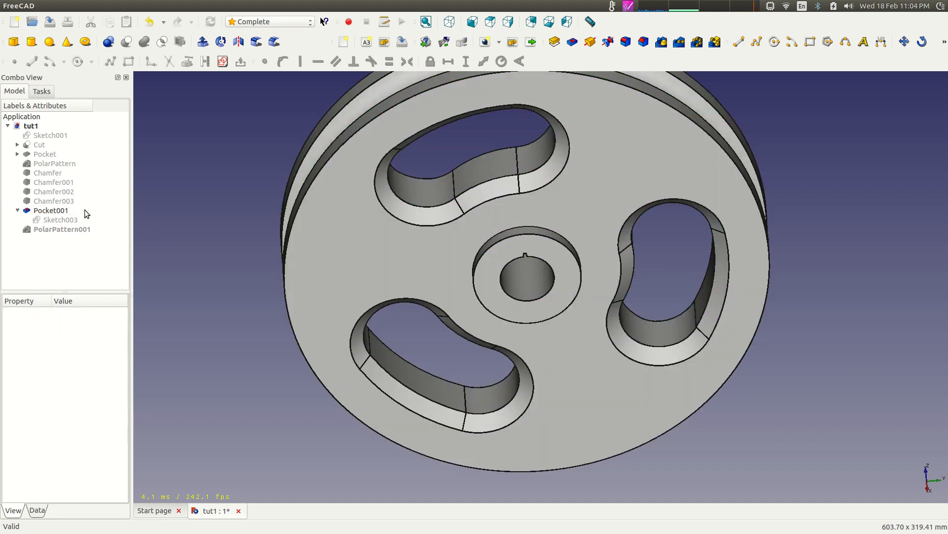
left_click(67, 209)
left_click(212, 228)
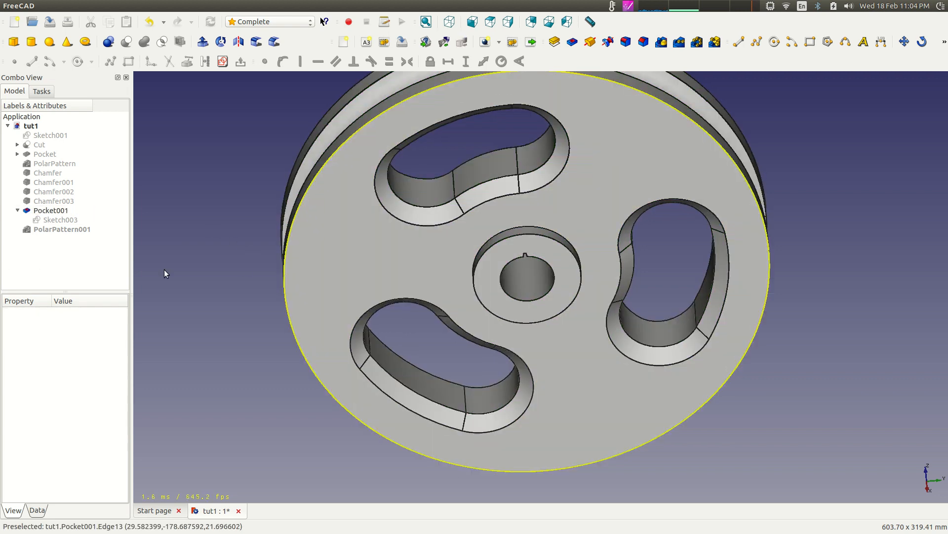
Step: Chamfer the bore's front edge on the single-keyway pocket with a size of 2 mm
left_click(549, 292)
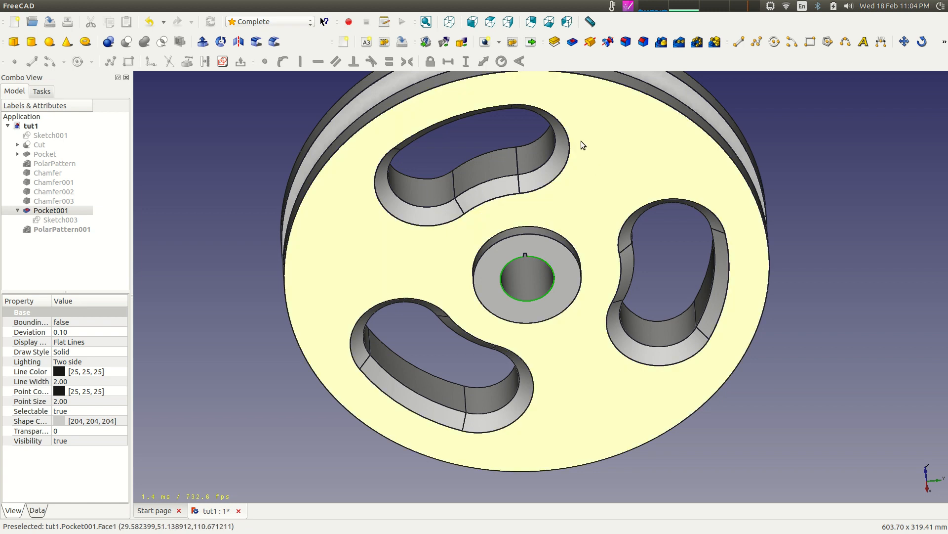
left_click(645, 42)
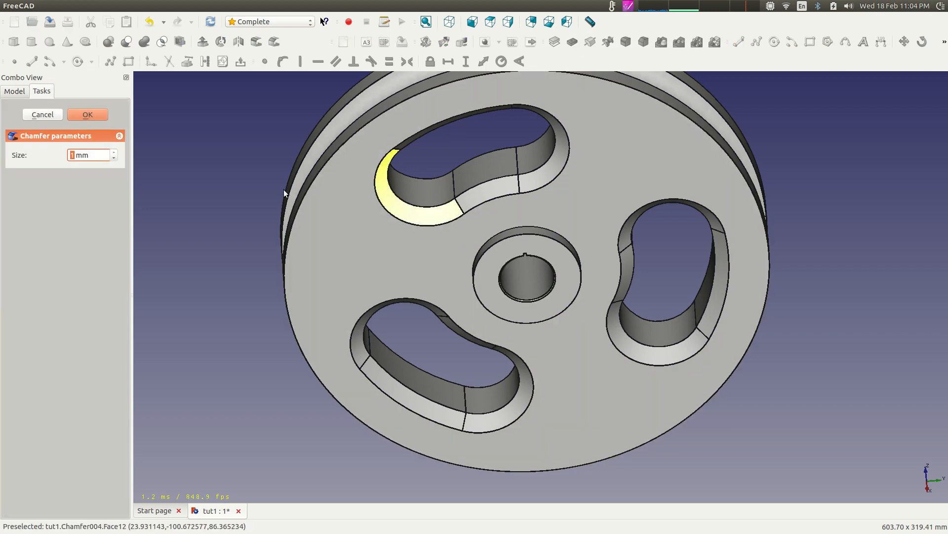
type("3")
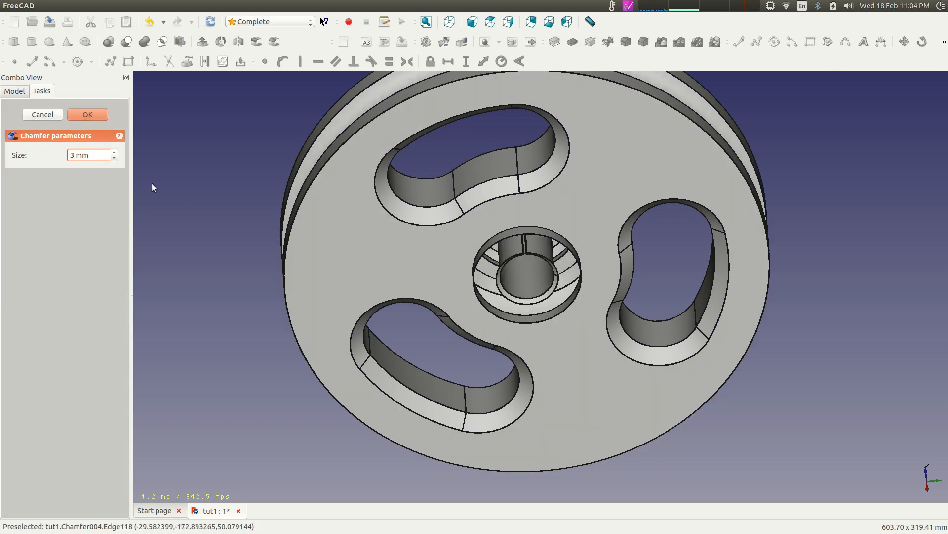
key("BackSpace")
type("2")
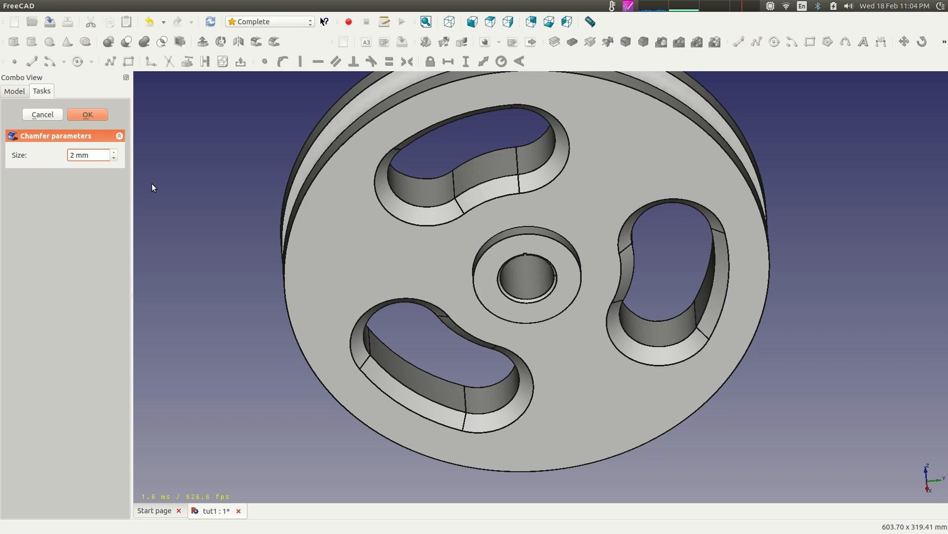
left_click(72, 116)
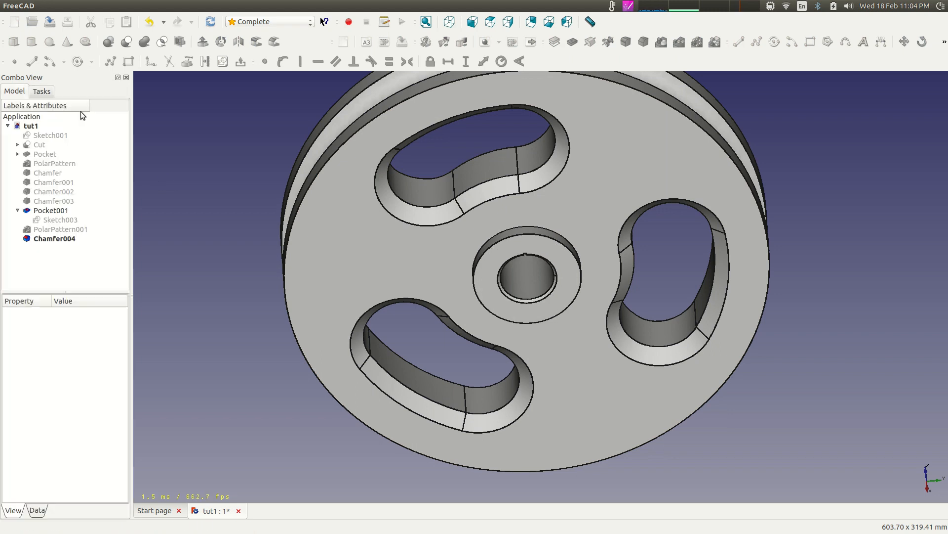
Step: Show the keyway polar pattern again and delete the bore-edge chamfer
left_click(54, 240)
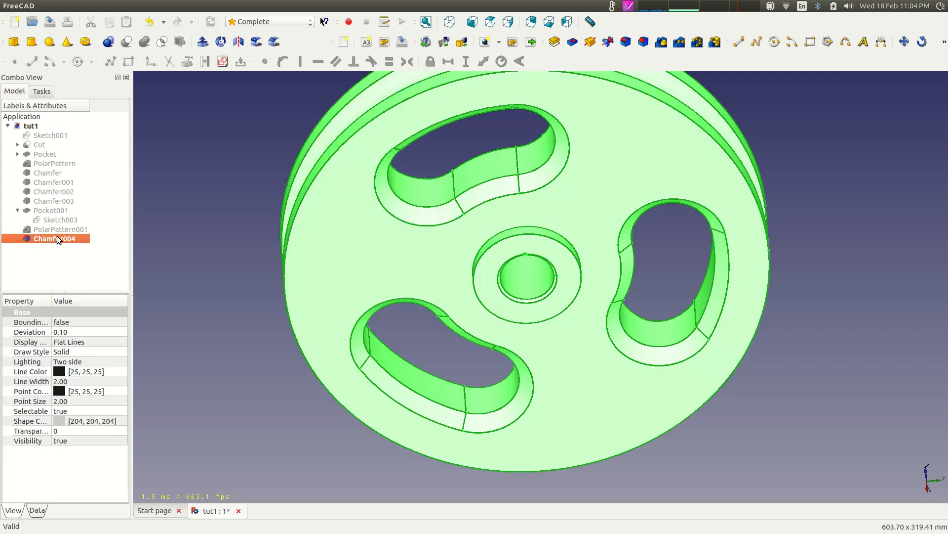
left_click(65, 230)
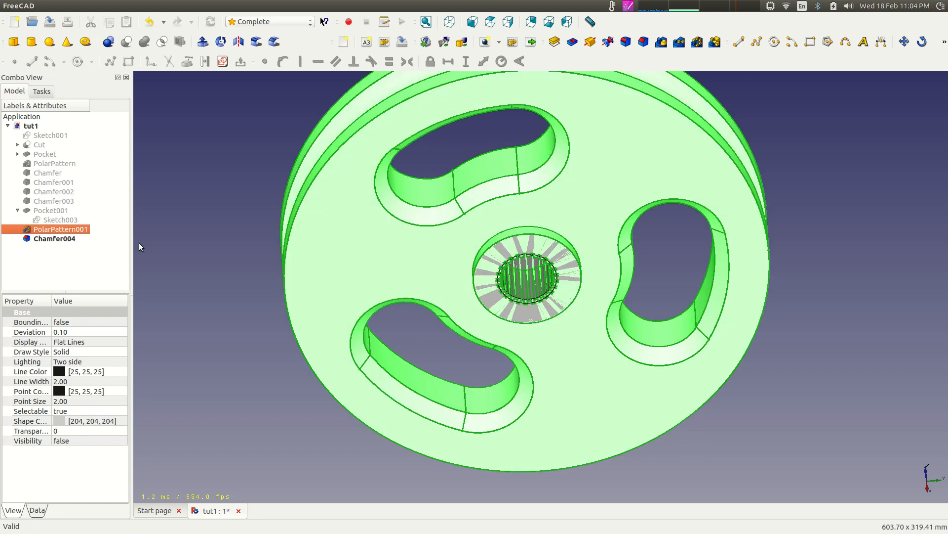
left_click(61, 239)
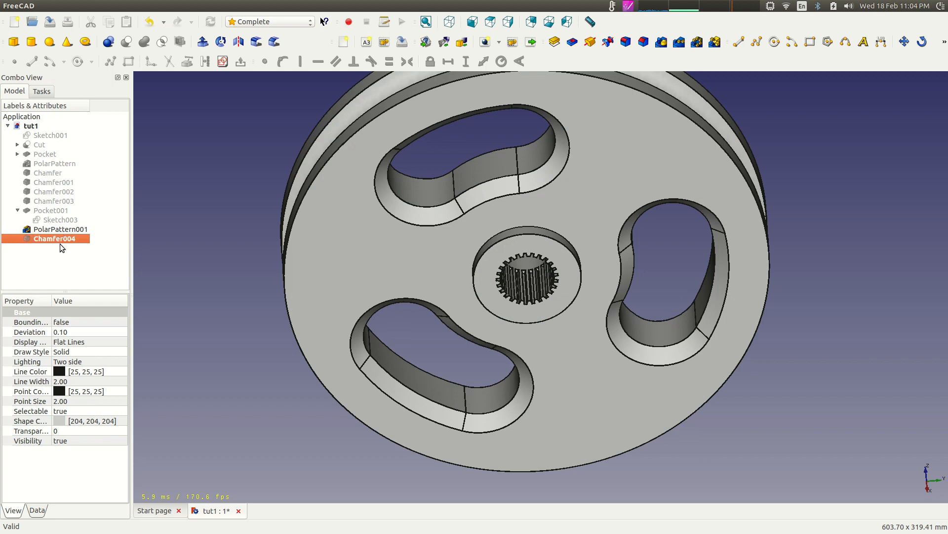
key("Delete")
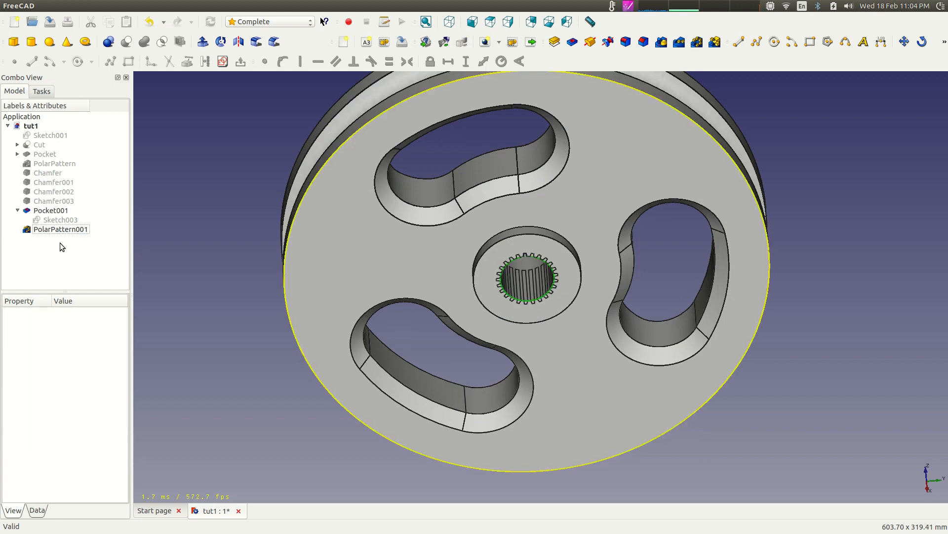
Step: Hide the single-keyway pocket and keep only the keyway polar pattern displayed
left_click(59, 229)
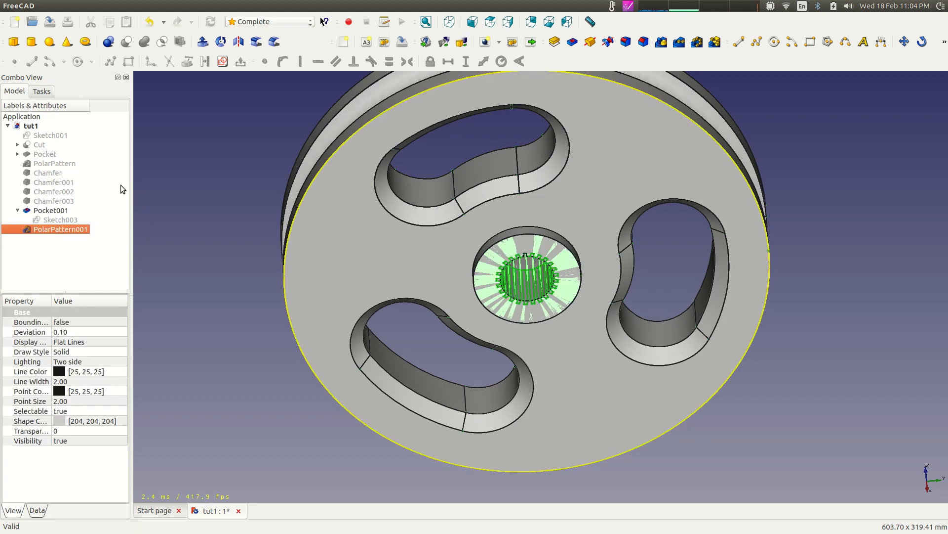
left_click(53, 210)
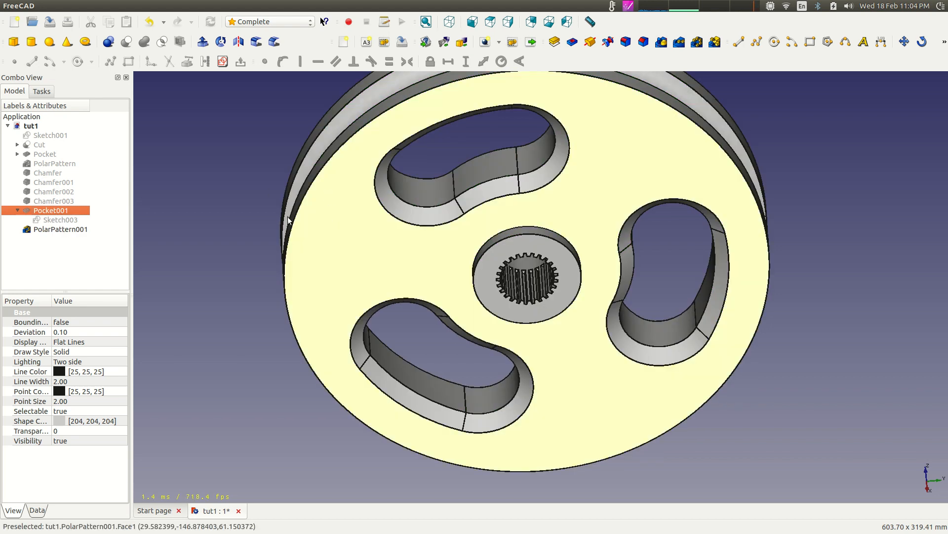
left_click(59, 230)
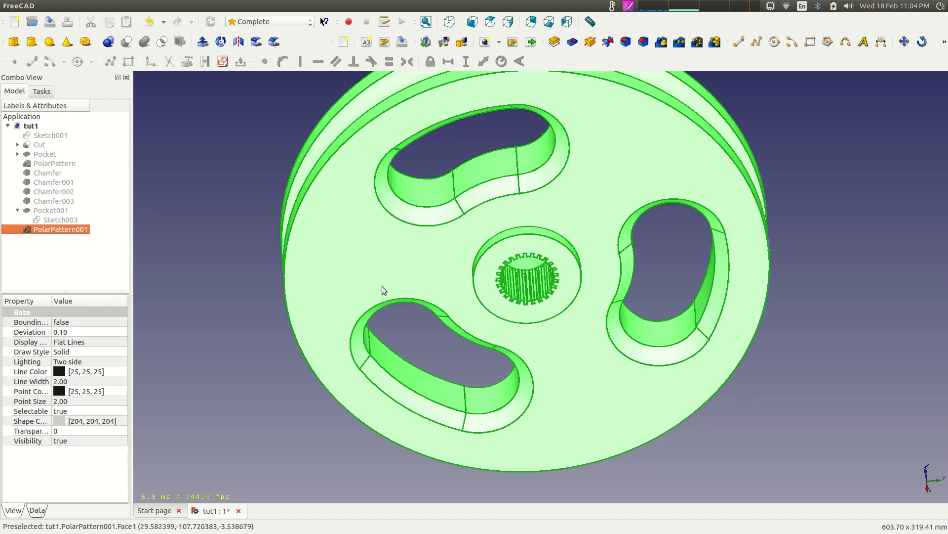
left_click(50, 210)
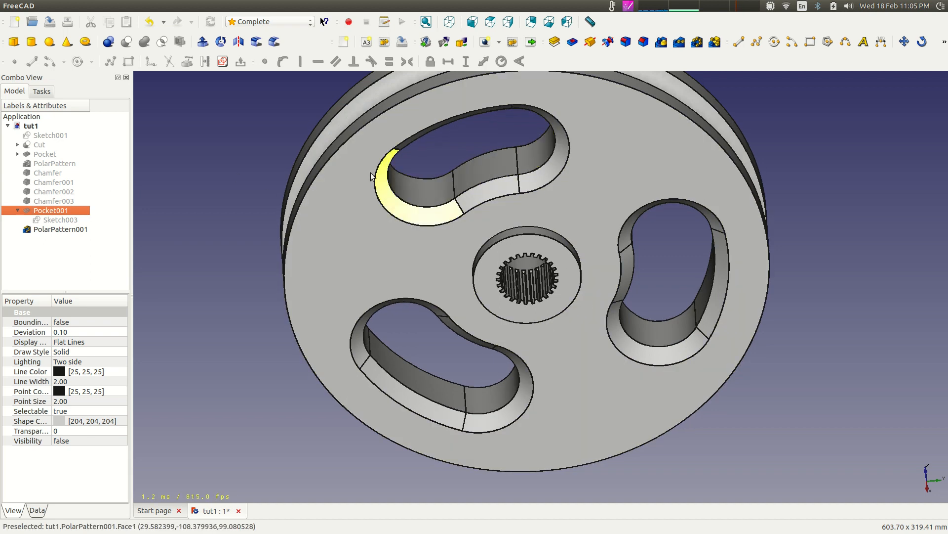
Step: Edit the curved slot's sketch to set the distance between its two end-arc centres to 90 mm
left_click(41, 155)
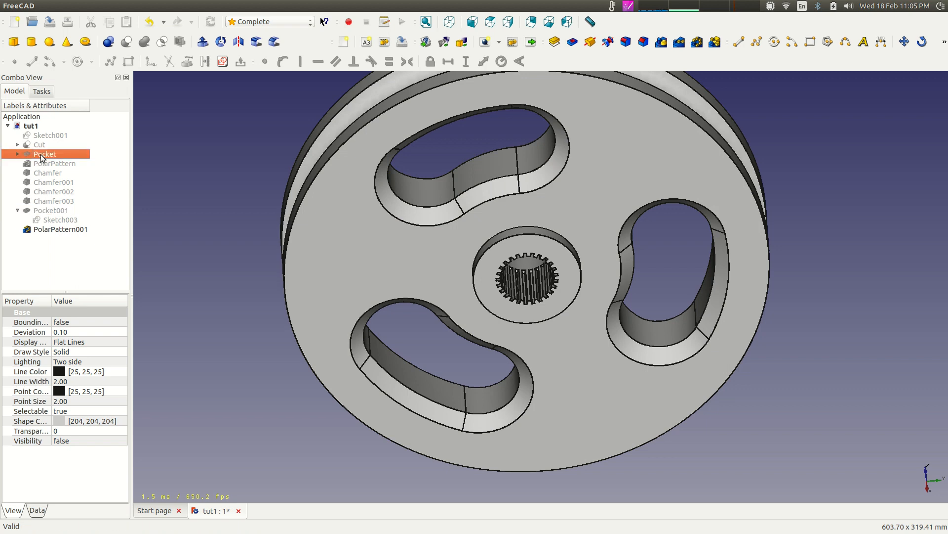
left_click(41, 164)
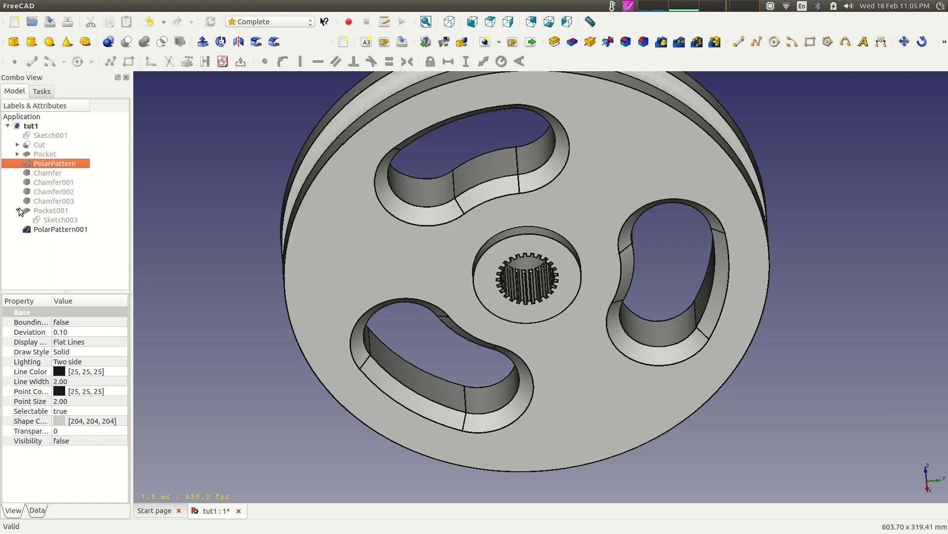
left_click(17, 154)
double_click(54, 164)
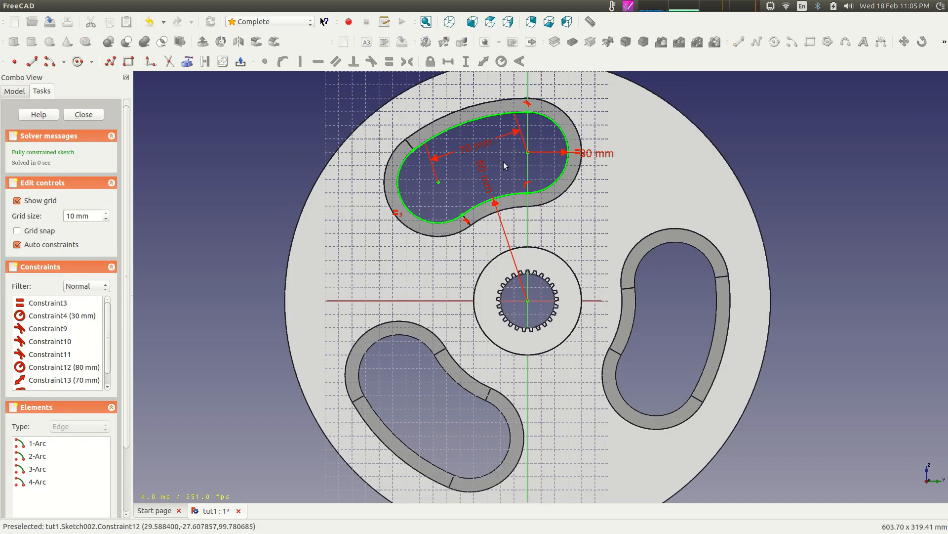
double_click(477, 153)
type("90")
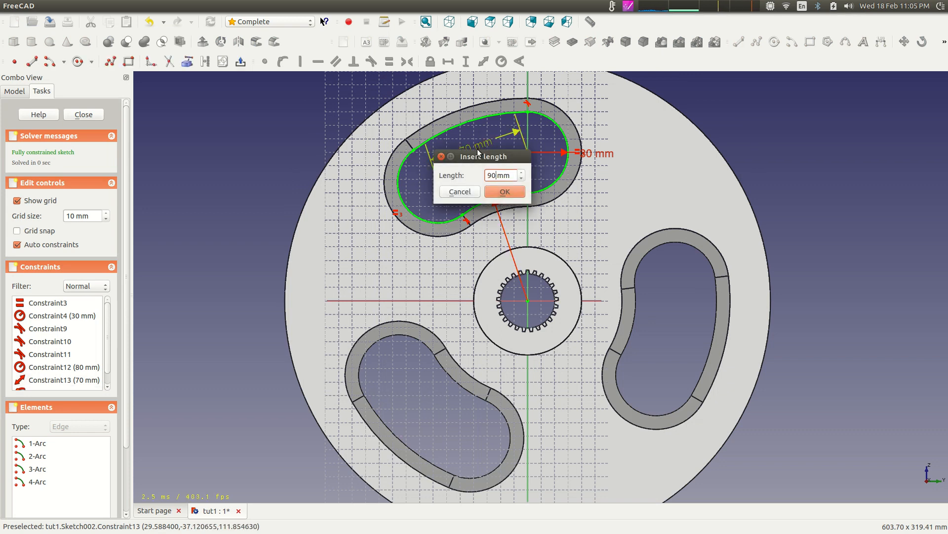
left_click(512, 191)
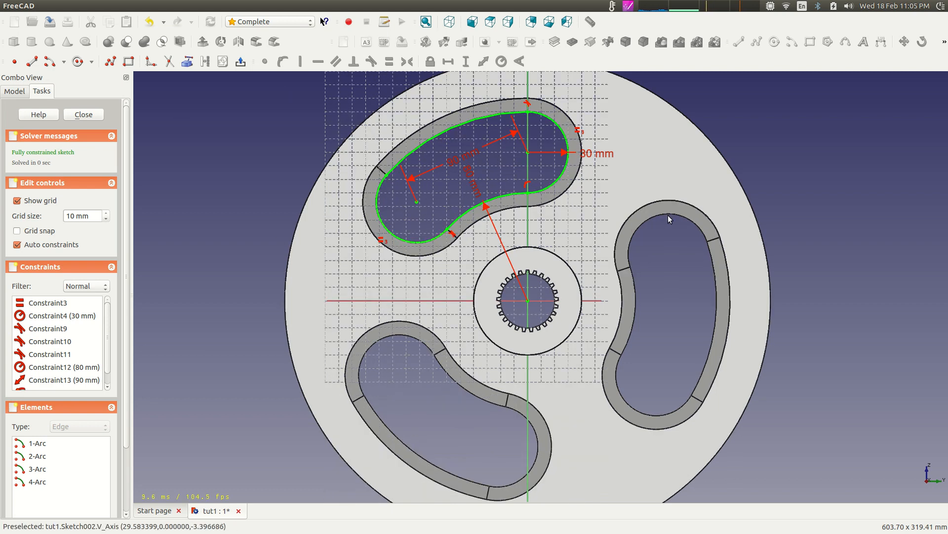
left_click(86, 115)
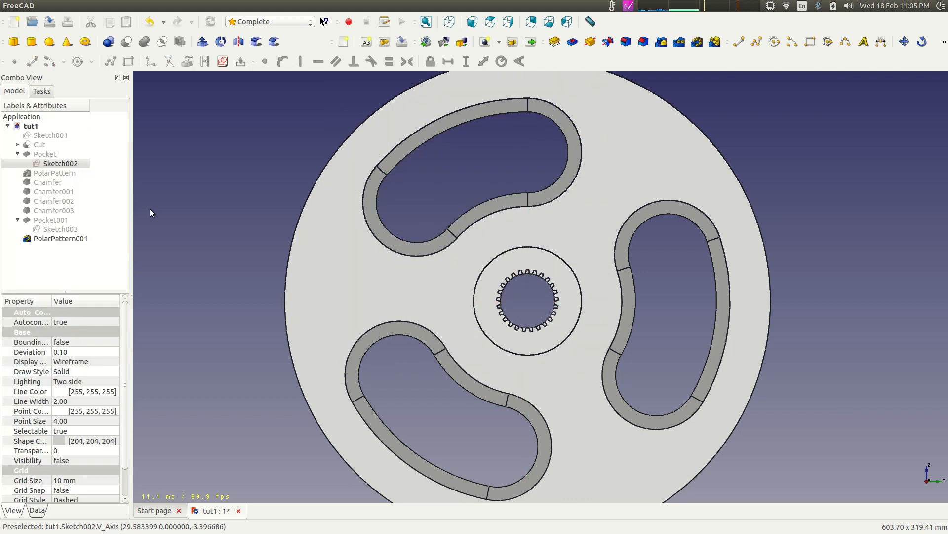
Step: Examine the pulley's rim groove, lengthened slots and splined hub from the front and the back
middle_click_drag(706, 190, 619, 226)
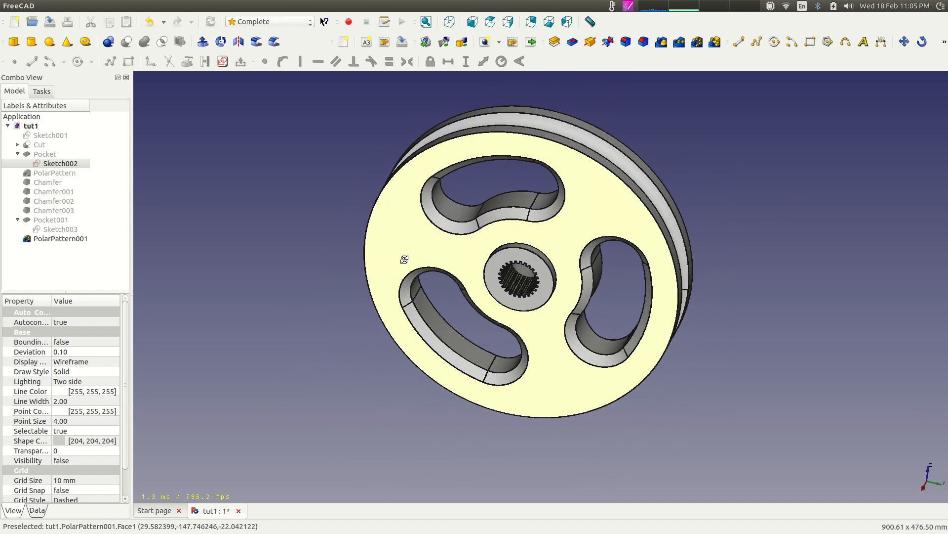
left_click(647, 174)
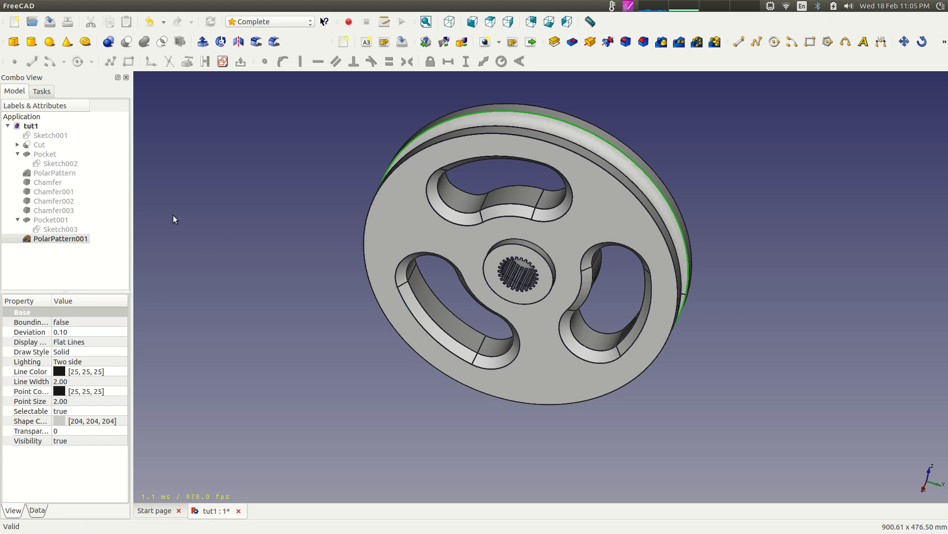
scroll(684, 311, "up", 4)
scroll(671, 310, "down", 3)
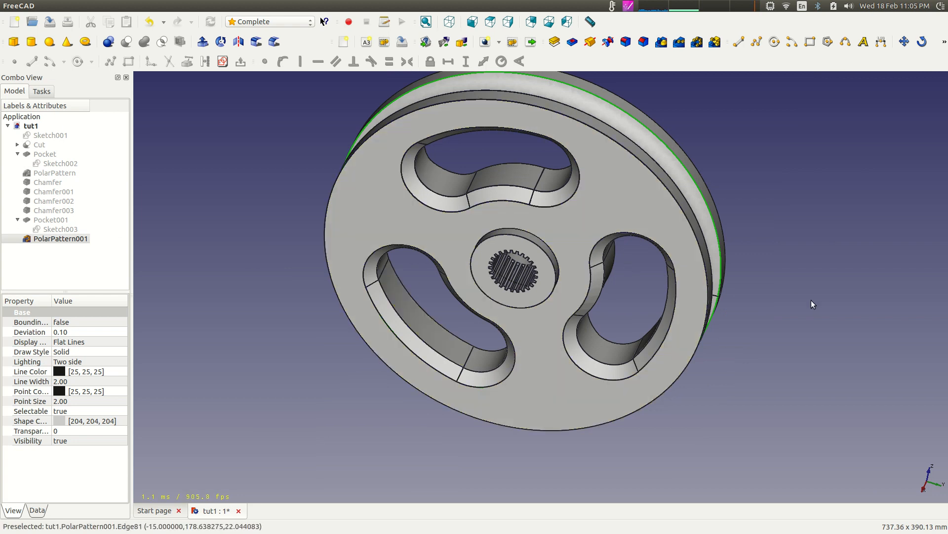
scroll(771, 267, "down", 3)
middle_click_drag(736, 228, 707, 196)
scroll(544, 294, "up", 6)
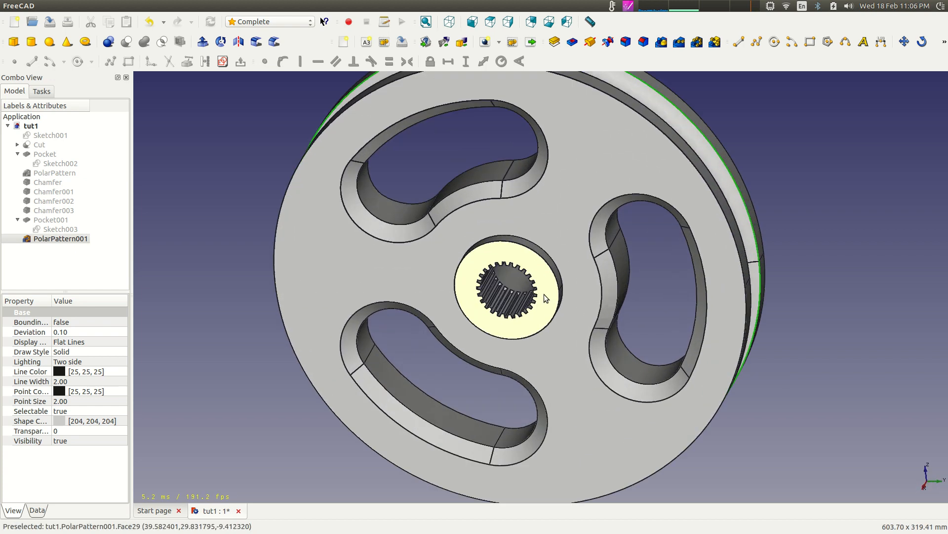
scroll(544, 295, "down", 5)
middle_click_drag(752, 187, 428, 362)
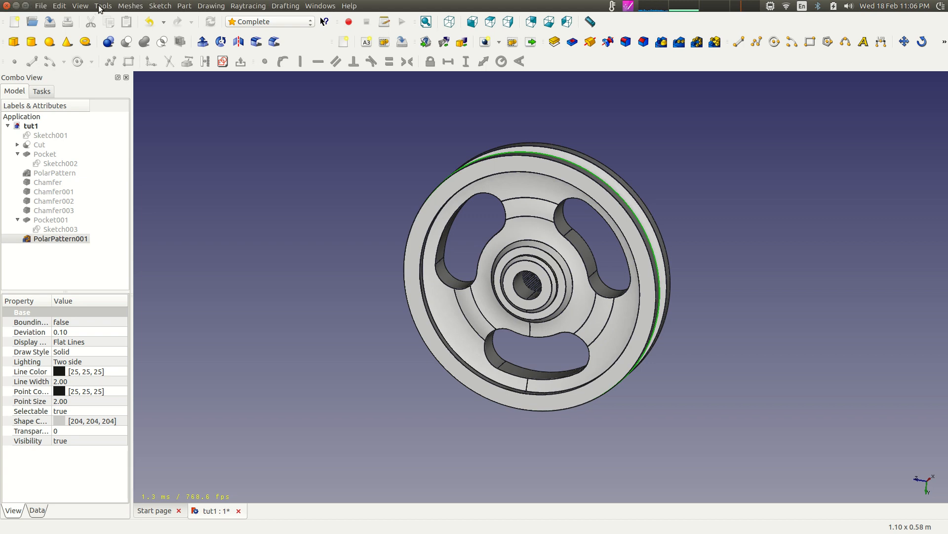
Step: Browse the documents in the URMnew folder without opening any
left_click(32, 22)
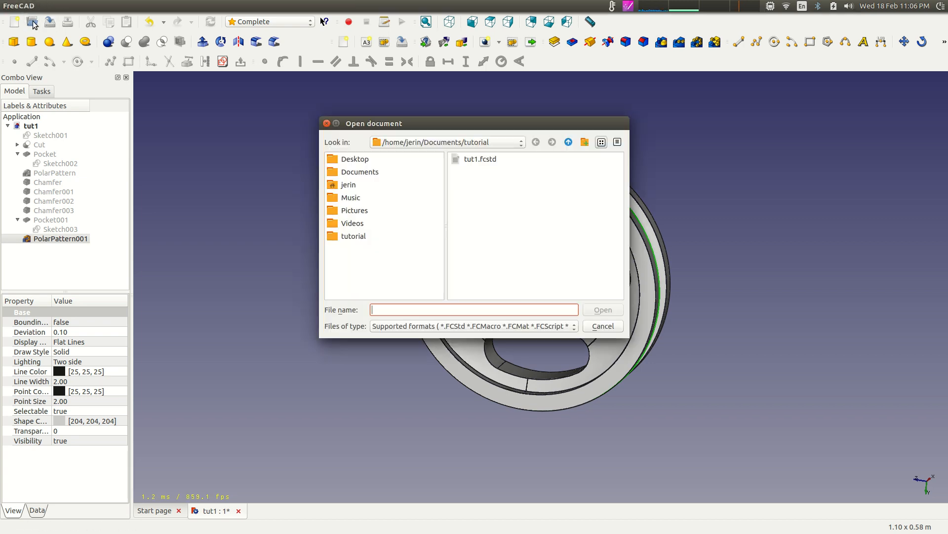
left_click(567, 143)
double_click(491, 181)
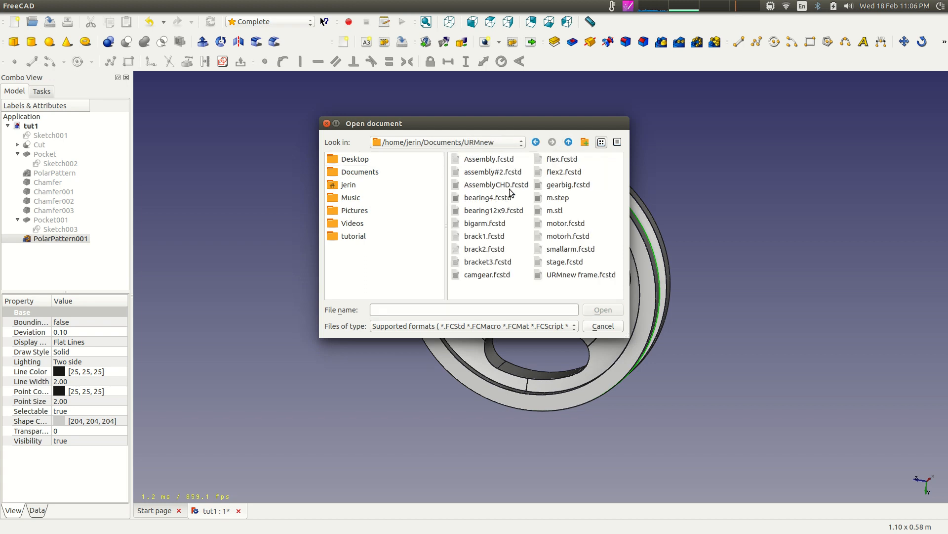
left_click(603, 326)
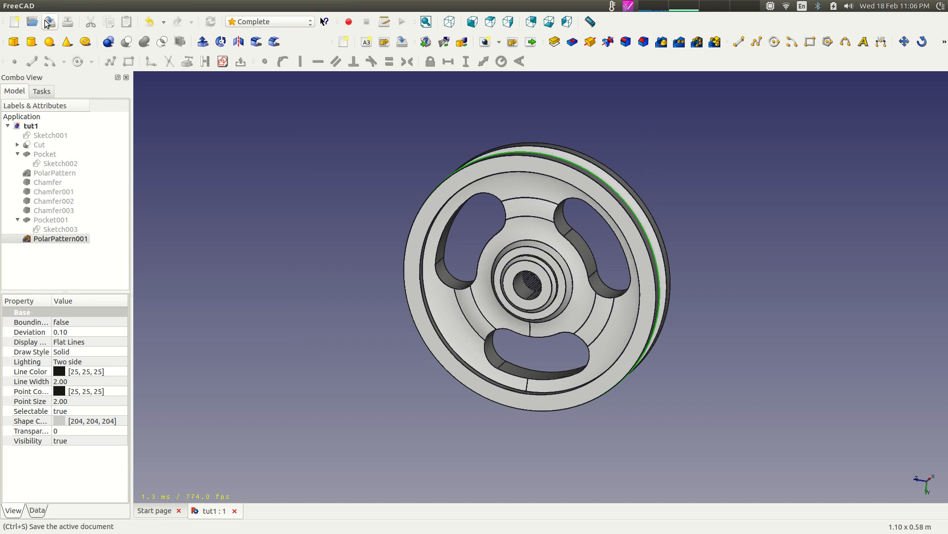
Step: Apply the Brass material to the finished pulley's appearance
left_click(363, 387)
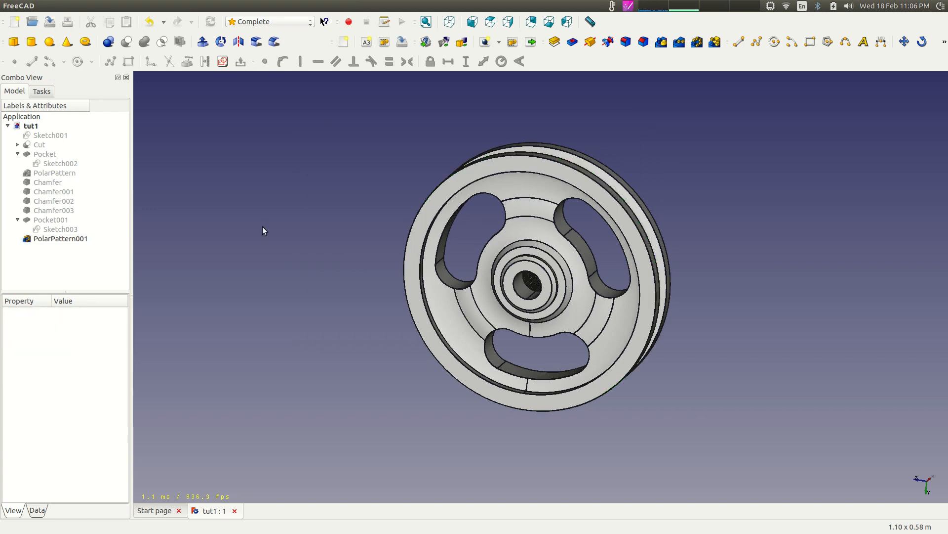
left_click(74, 239)
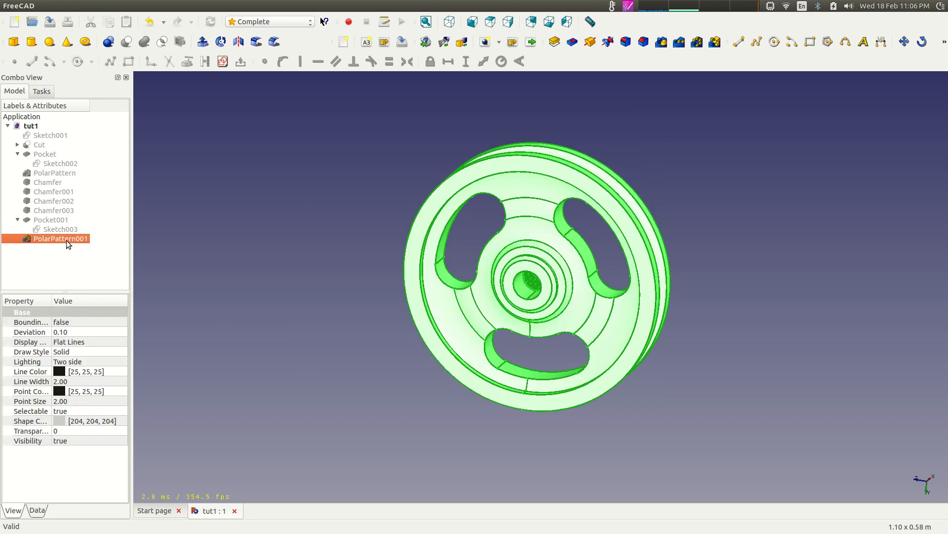
right_click(67, 239)
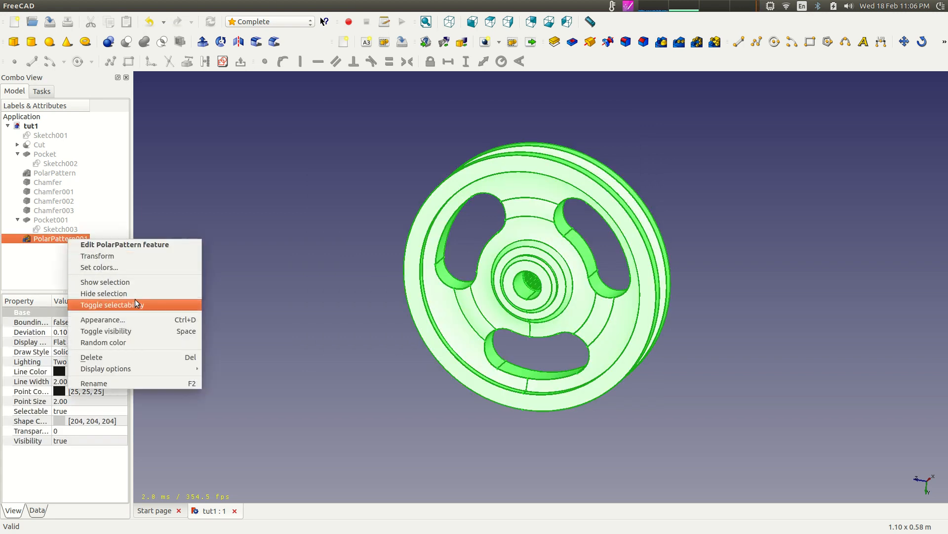
left_click(132, 318)
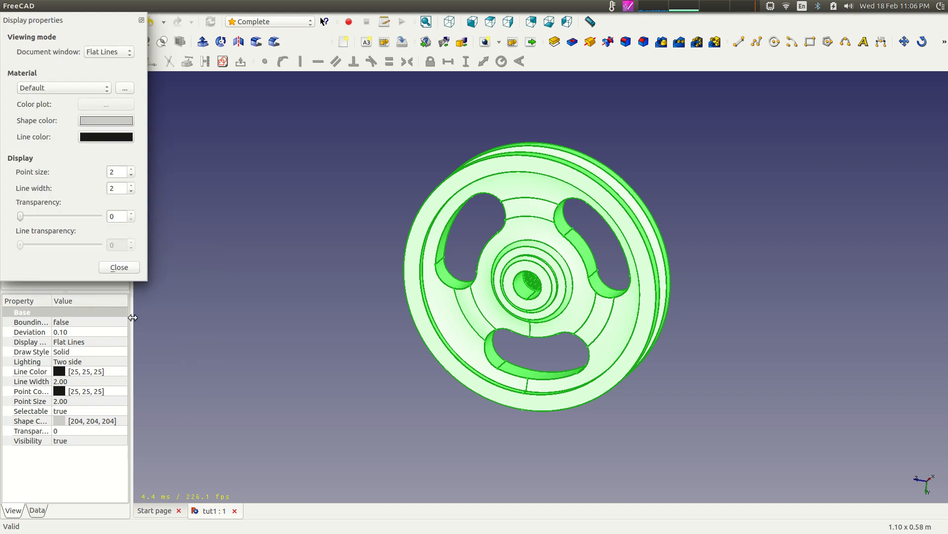
left_click(107, 90)
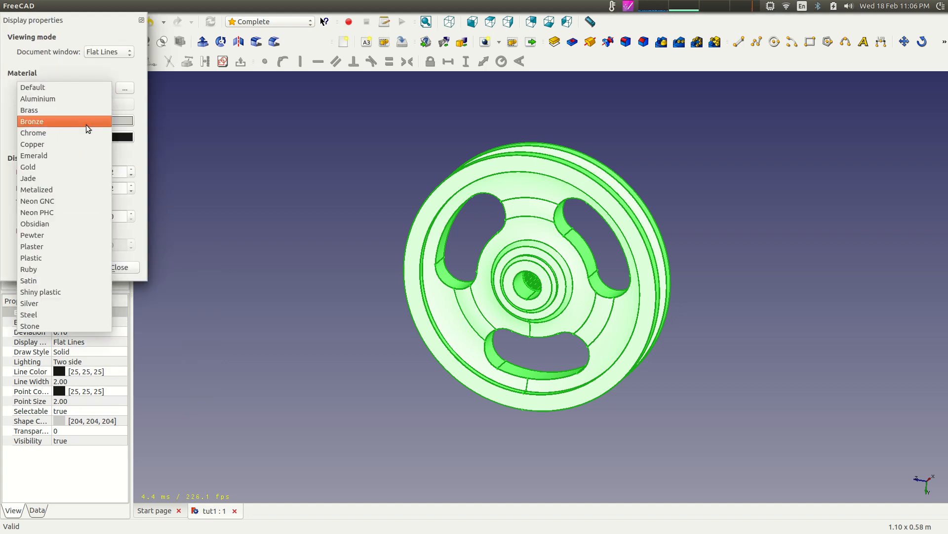
left_click(76, 110)
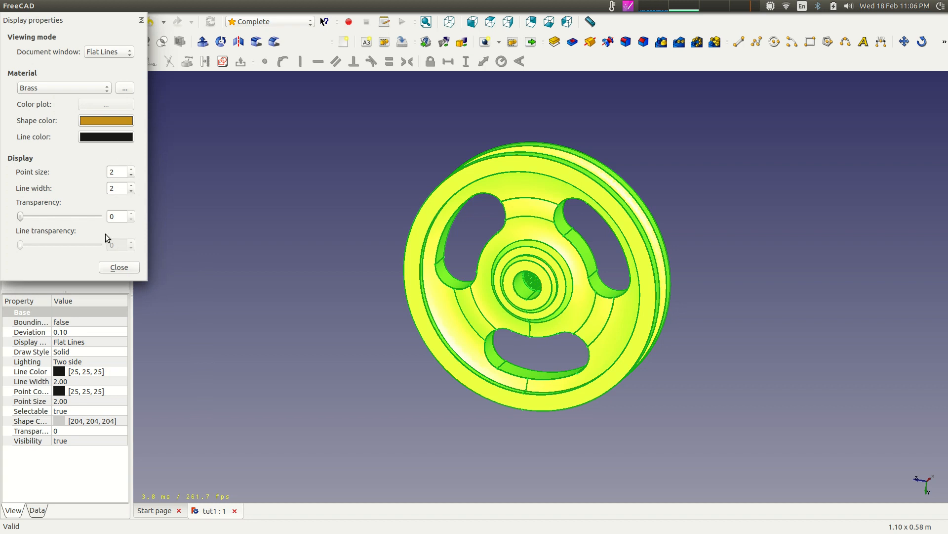
left_click(129, 267)
left_click(316, 263)
Step: Chamfer the outer circular edge of the hub on the pulley's splined side with a size of 4 mm
middle_click_drag(752, 242, 455, 349)
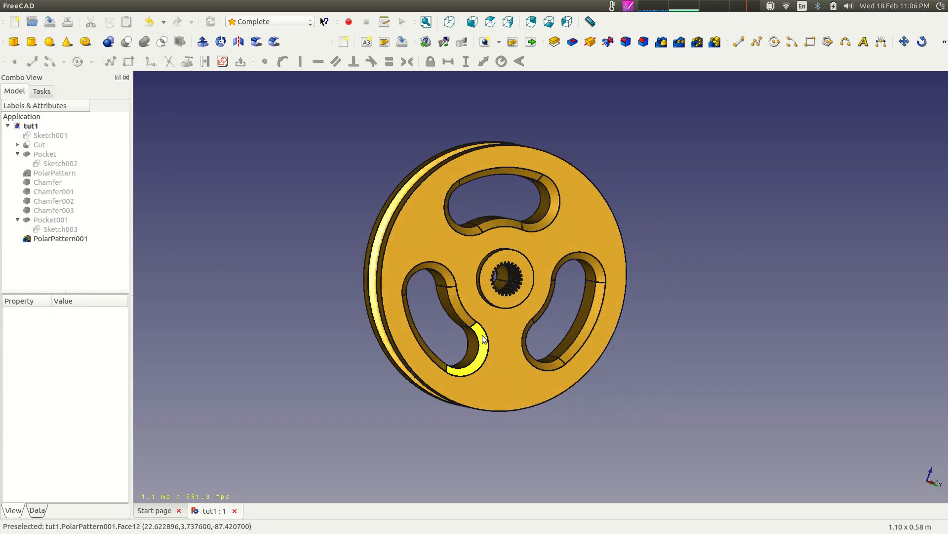
scroll(497, 313, "up", 8)
scroll(600, 299, "down", 5)
scroll(466, 220, "up", 4)
left_click(468, 203)
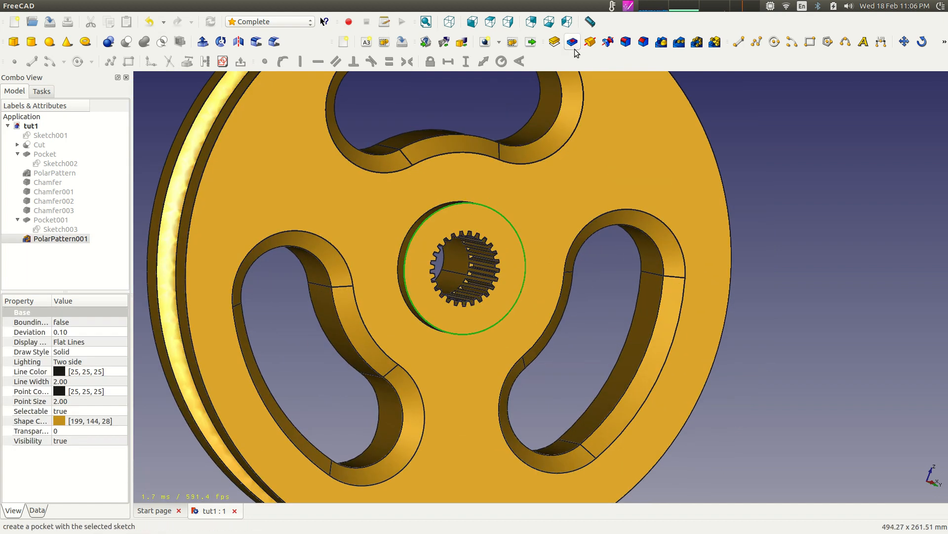
left_click(644, 42)
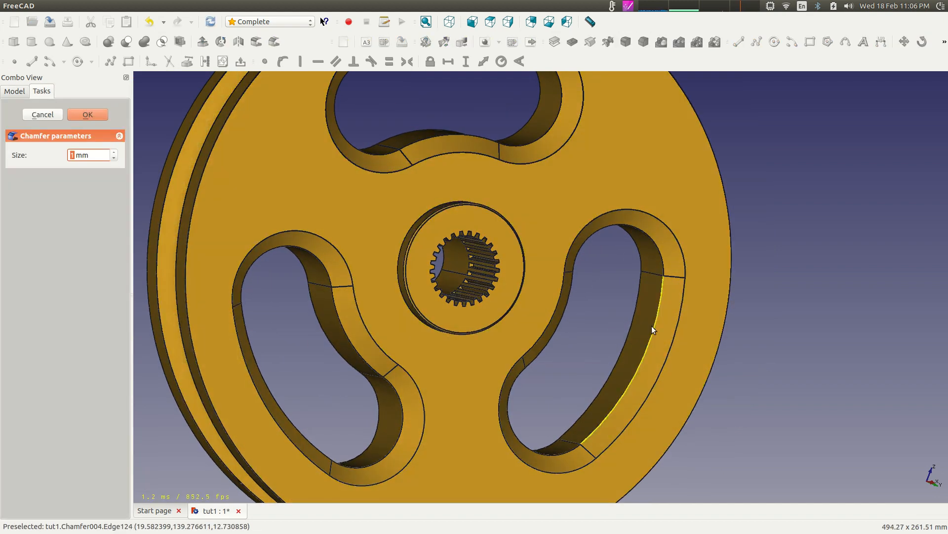
type("4")
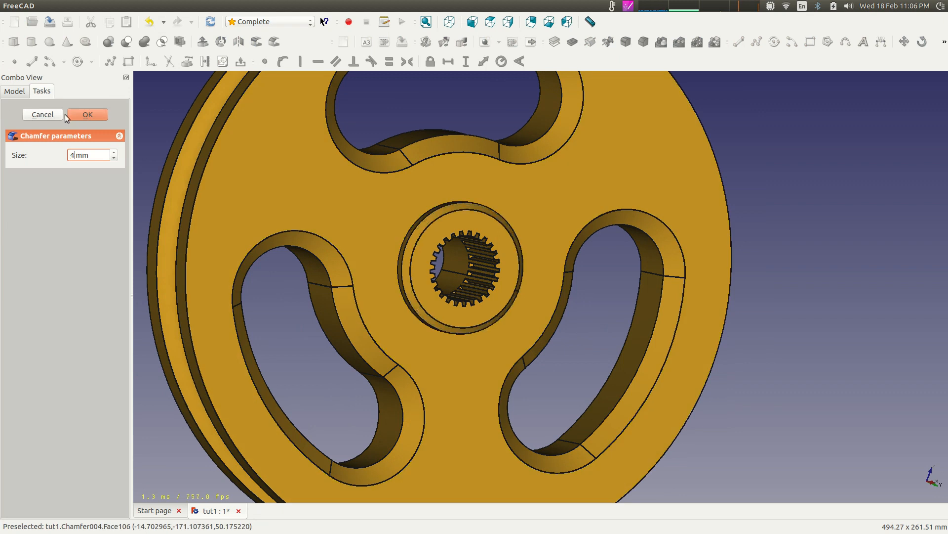
left_click(87, 119)
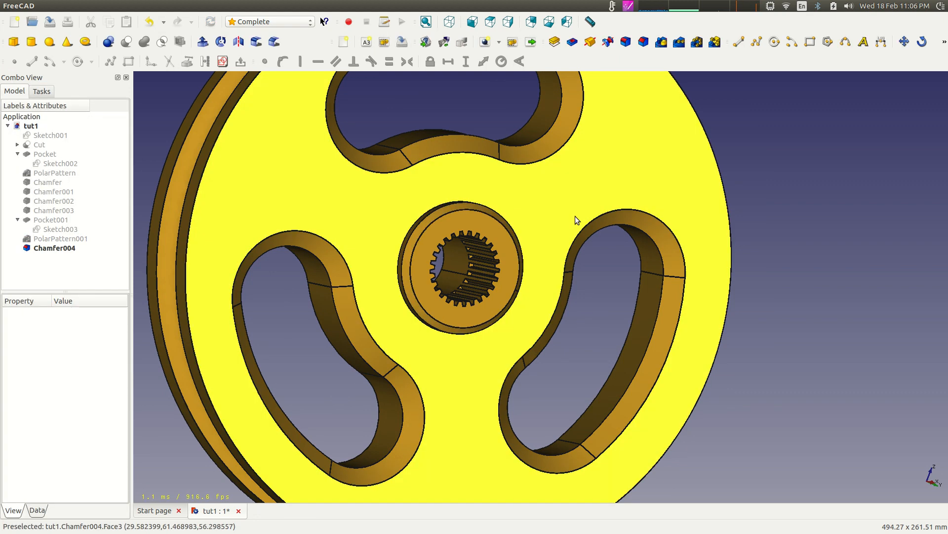
scroll(487, 271, "up", 3)
scroll(358, 234, "up", 3)
scroll(390, 174, "down", 4)
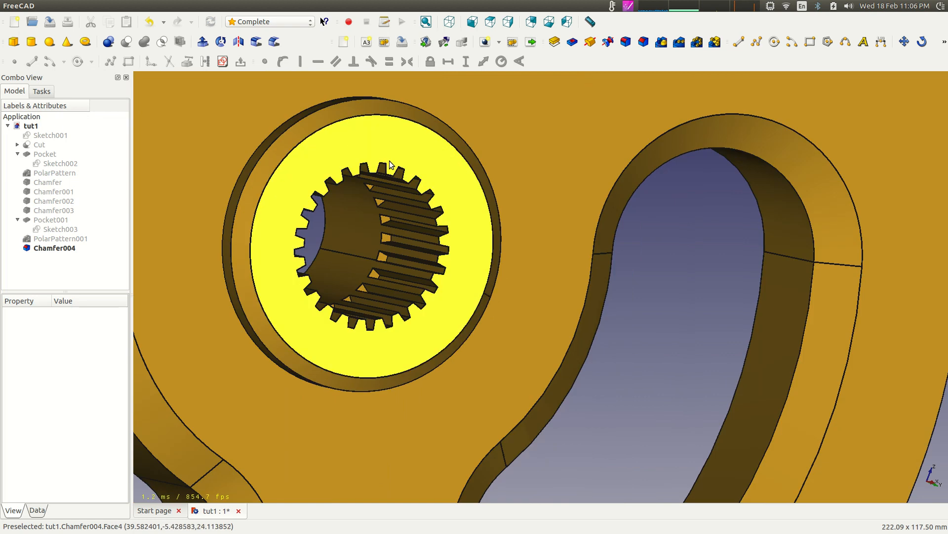
left_click(390, 174)
left_click(644, 42)
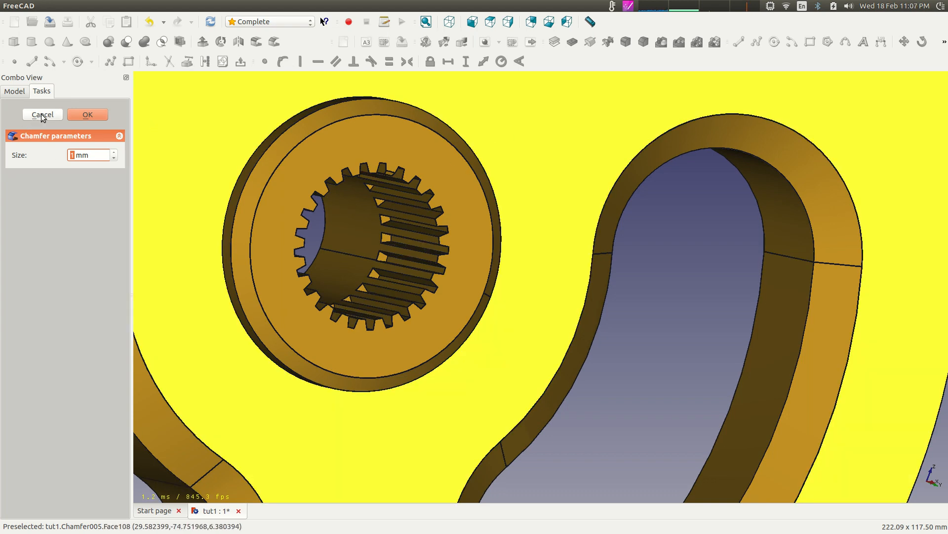
left_click(42, 115)
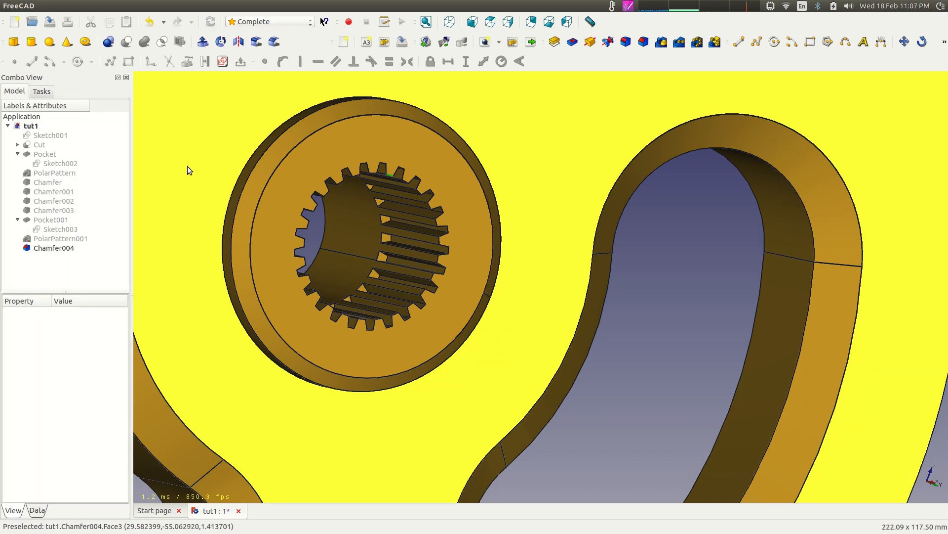
Step: Examine the chamfered hub, its splined bore and the curved slots on the pulley's front face
scroll(188, 166, "down", 5)
scroll(360, 262, "up", 3)
scroll(386, 282, "up", 4)
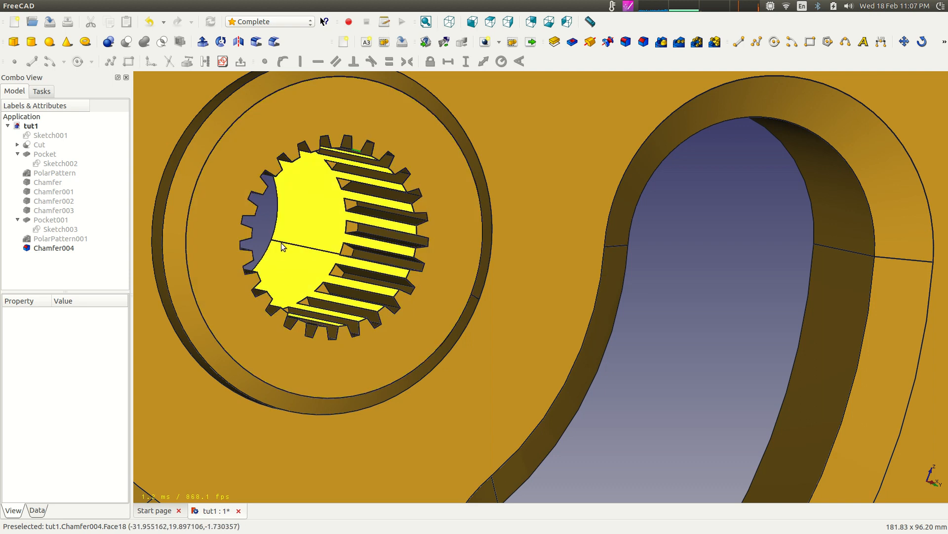
scroll(395, 223, "down", 8)
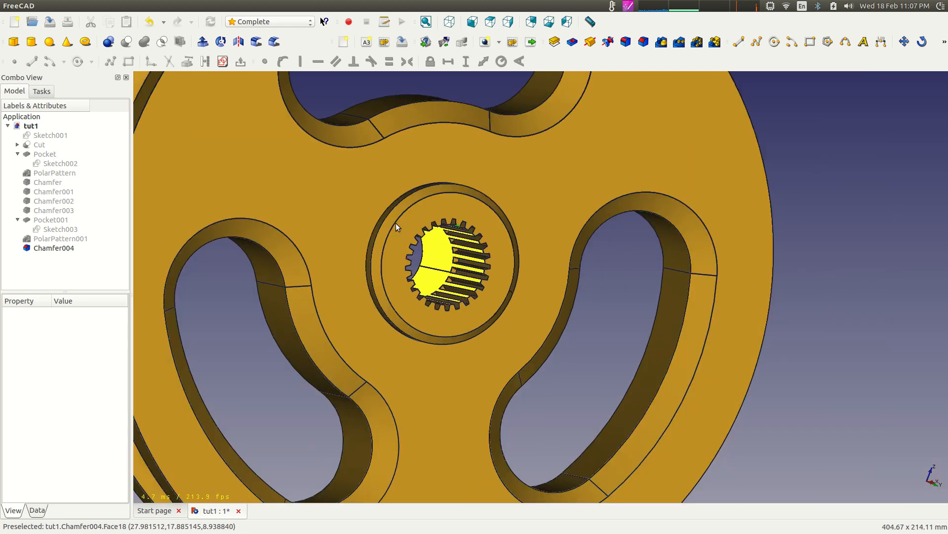
scroll(544, 292, "up", 2)
scroll(543, 293, "up", 1)
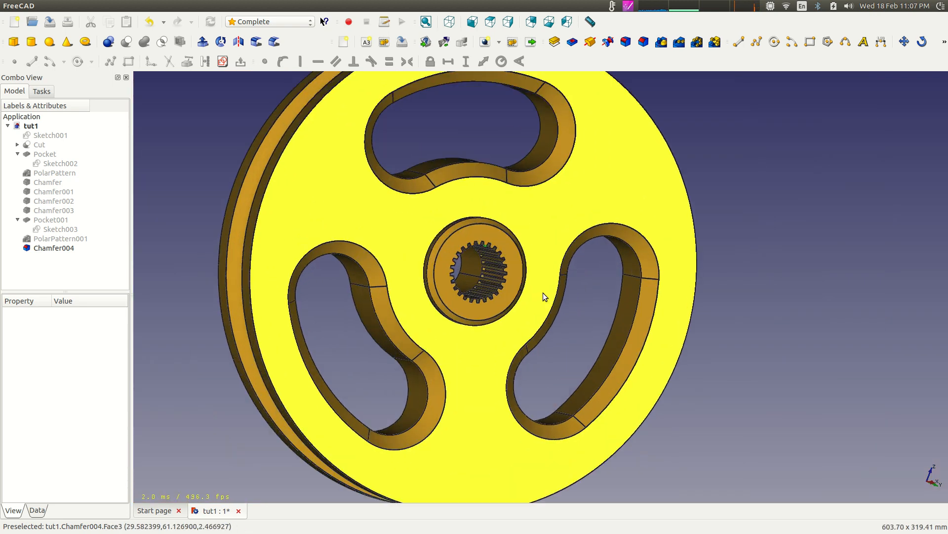
scroll(544, 292, "down", 2)
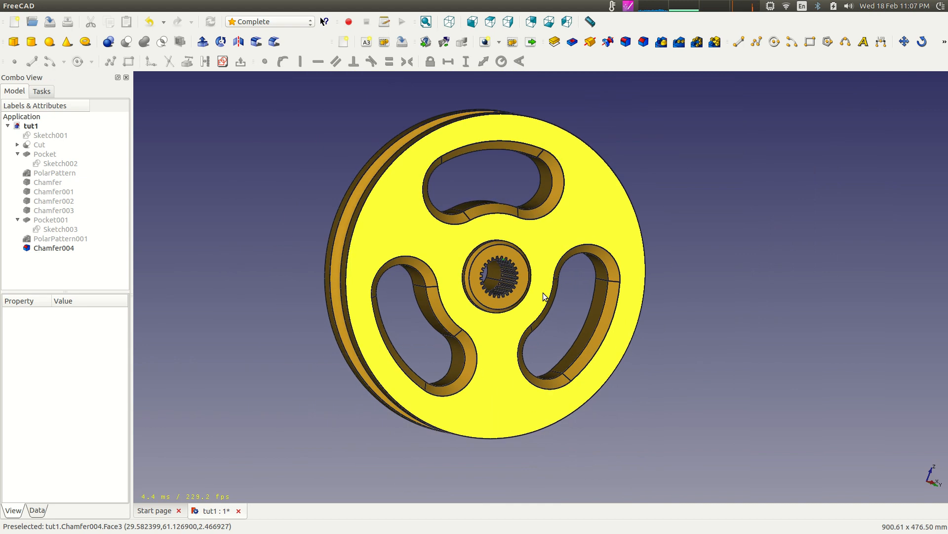
mouse_move(288, 168)
middle_mouse_down()
mouse_move(586, 263)
mouse_move(384, 241)
mouse_move(360, 246)
mouse_move(372, 254)
mouse_move(326, 246)
mouse_move(191, 253)
mouse_move(413, 209)
mouse_move(376, 176)
mouse_move(296, 164)
middle_mouse_up()
scroll(473, 367, "down", 5)
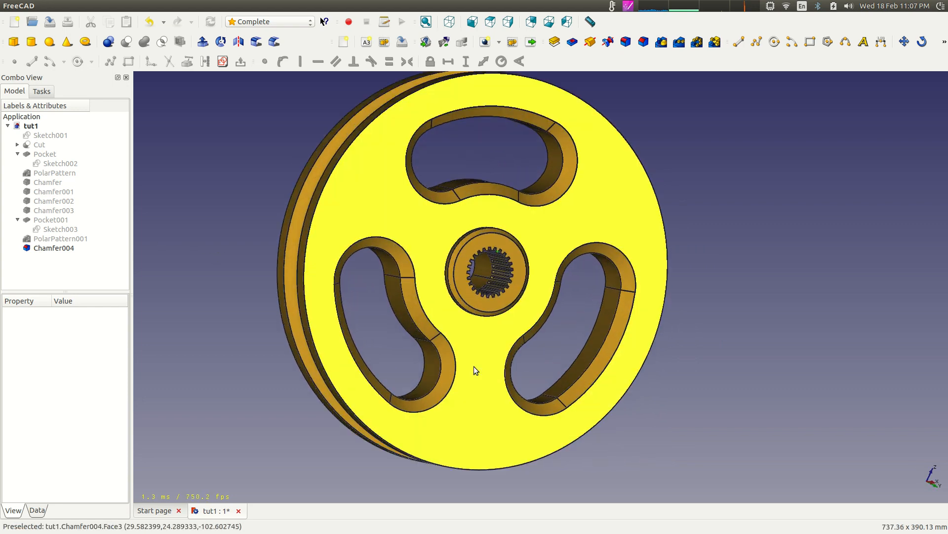
scroll(473, 367, "up", 4)
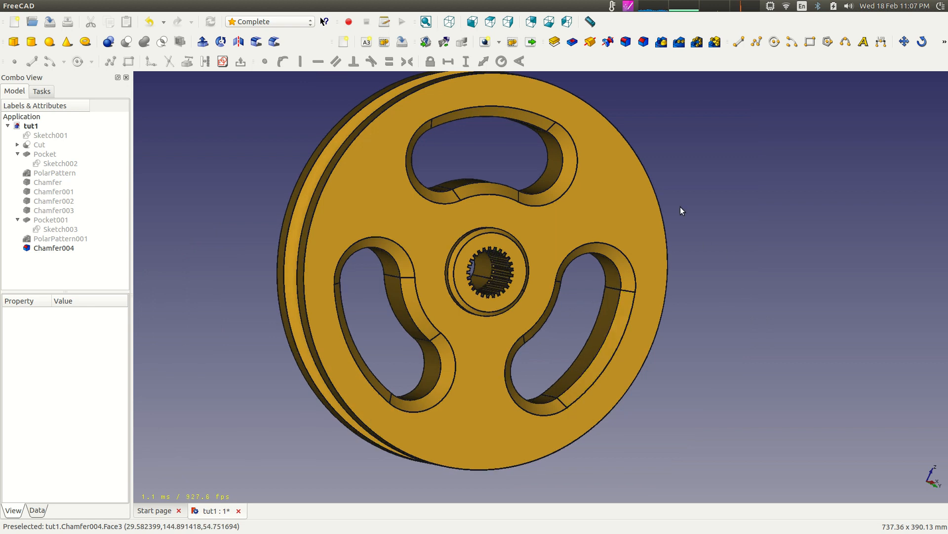
Step: Measure the distance between the rim's inner edge and the raised hub ring on the pulley's back, and delete the measurement
middle_click_drag(370, 244, 561, 260)
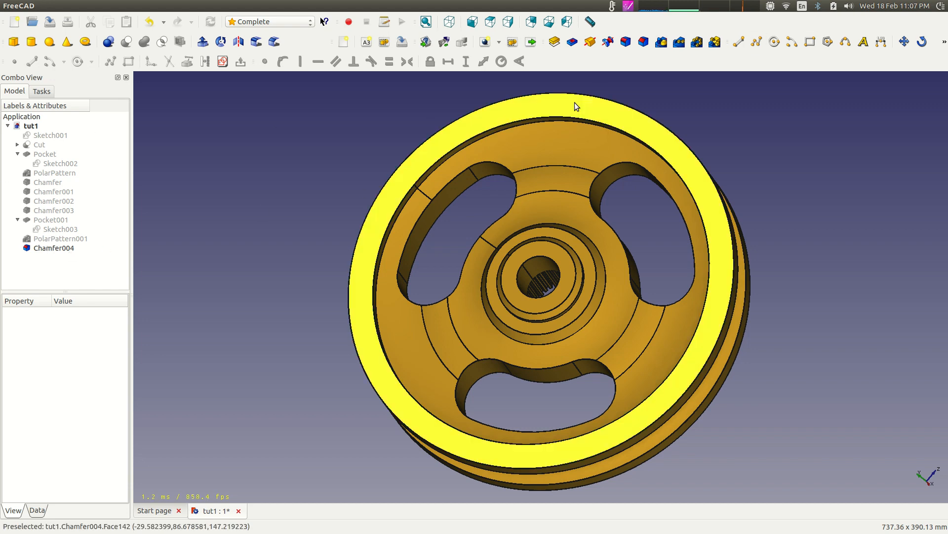
left_click(590, 22)
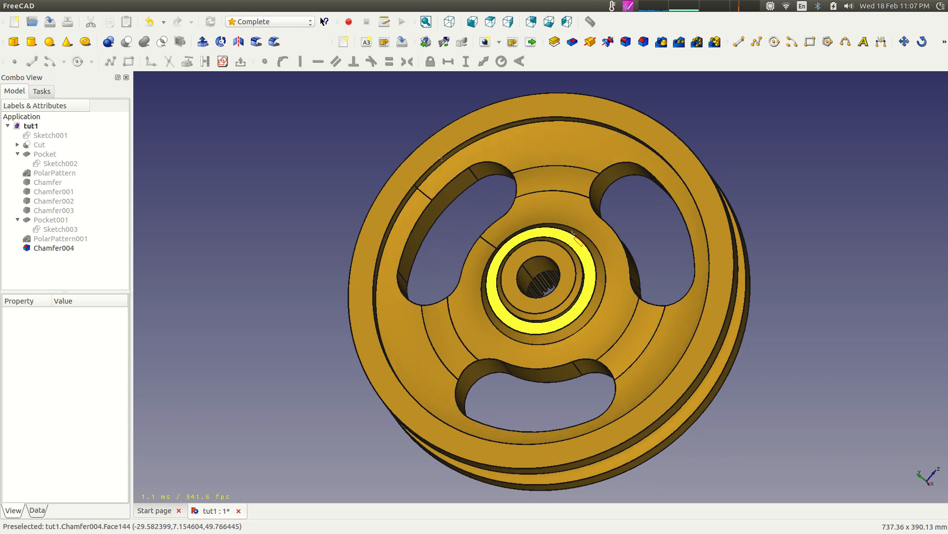
left_click(509, 238)
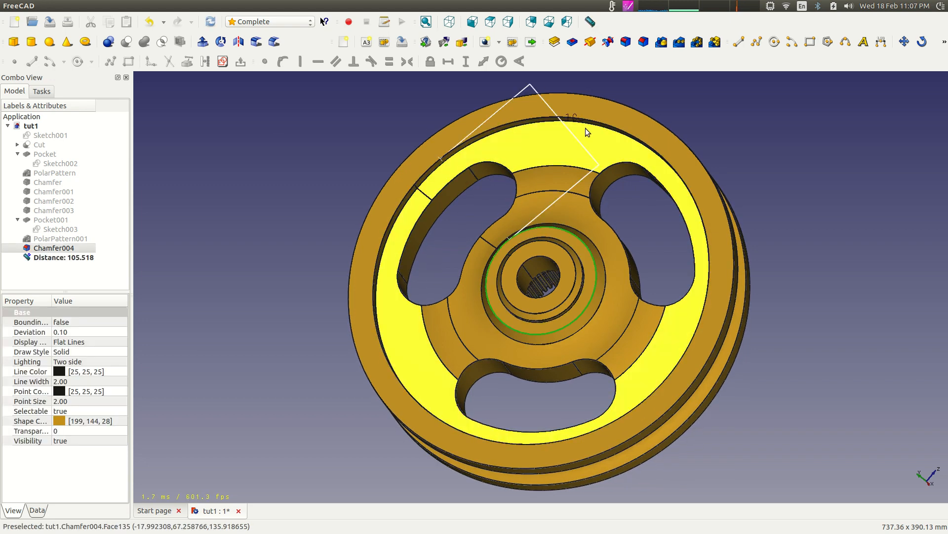
middle_click_drag(777, 243, 698, 235)
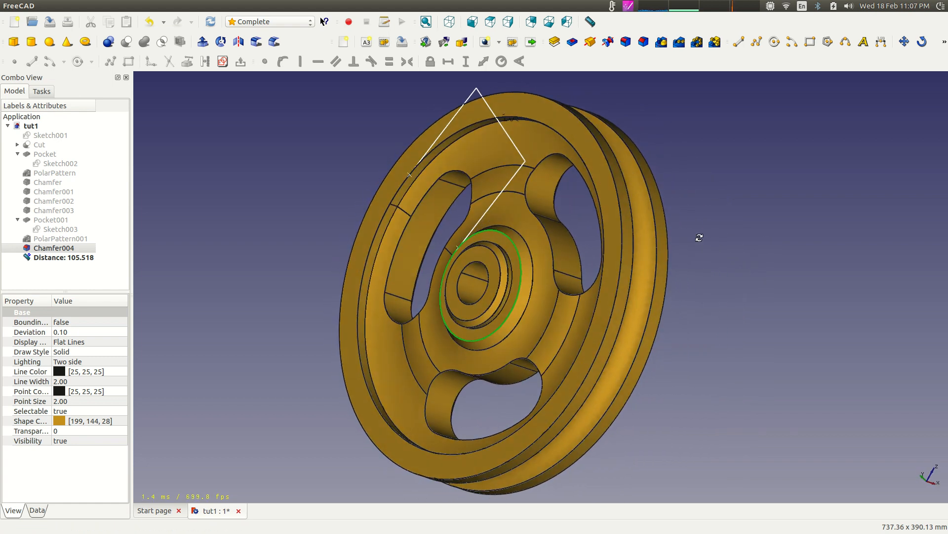
left_click(52, 258)
key("Delete")
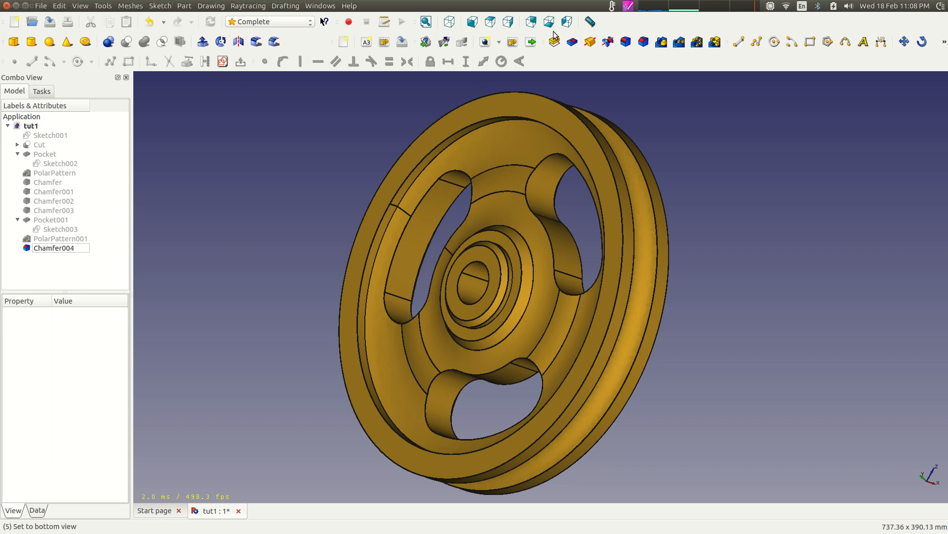
Step: Try to export the pulley model with no object selected
left_click(41, 6)
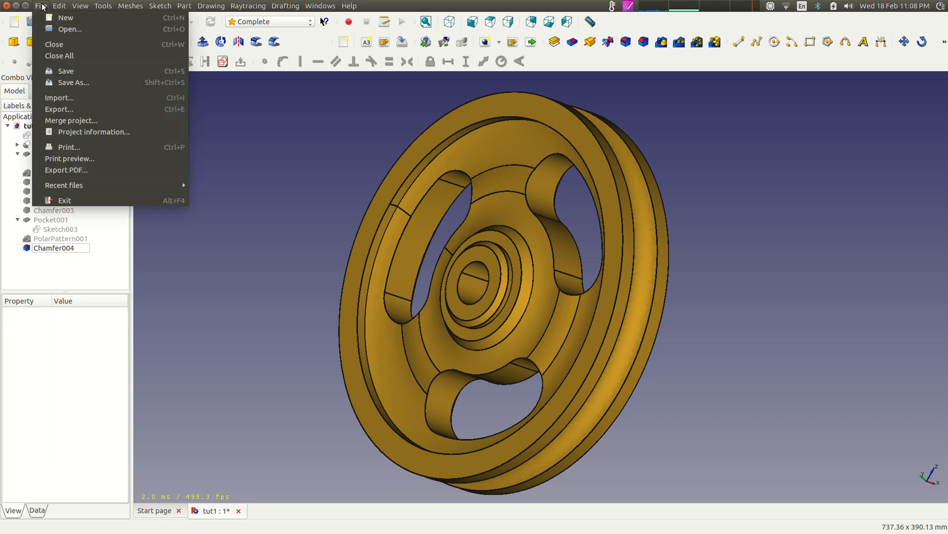
left_click(64, 109)
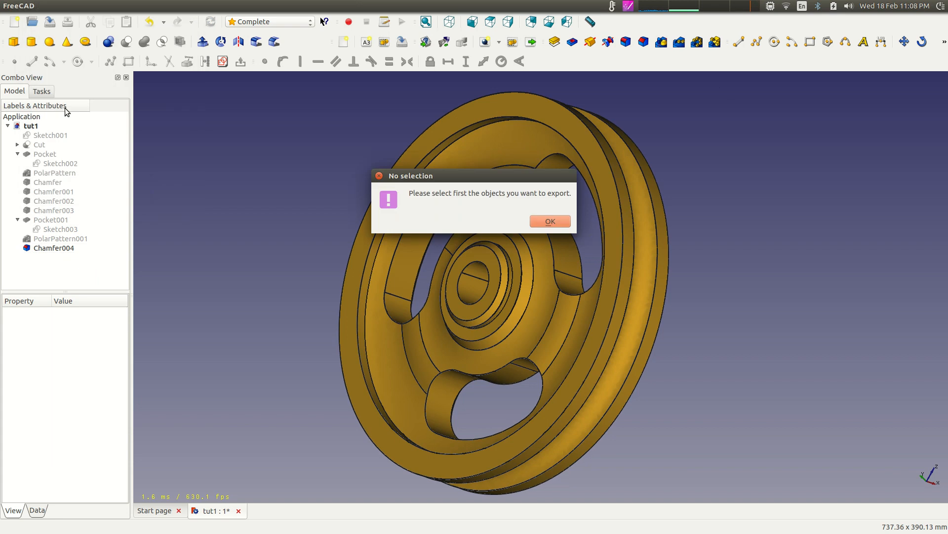
left_click(553, 223)
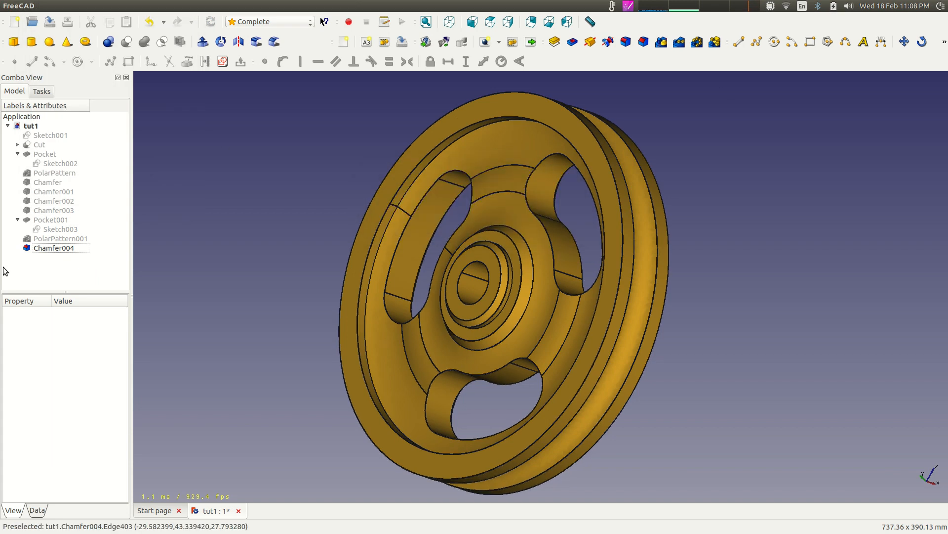
Step: Convert Chamfer004 to a separate solid and hide the original chamfer feature
left_click(59, 249)
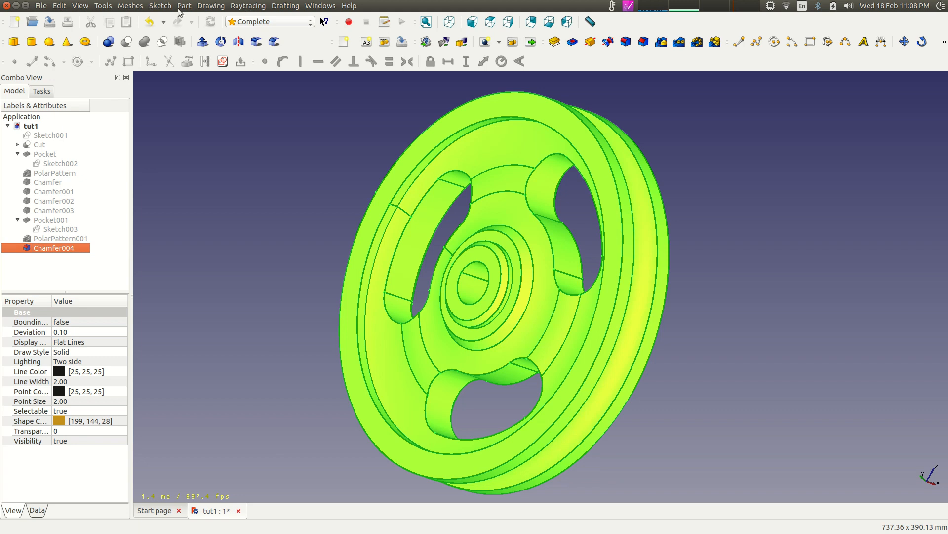
left_click(211, 6)
mouse_move(159, 6)
mouse_move(188, 6)
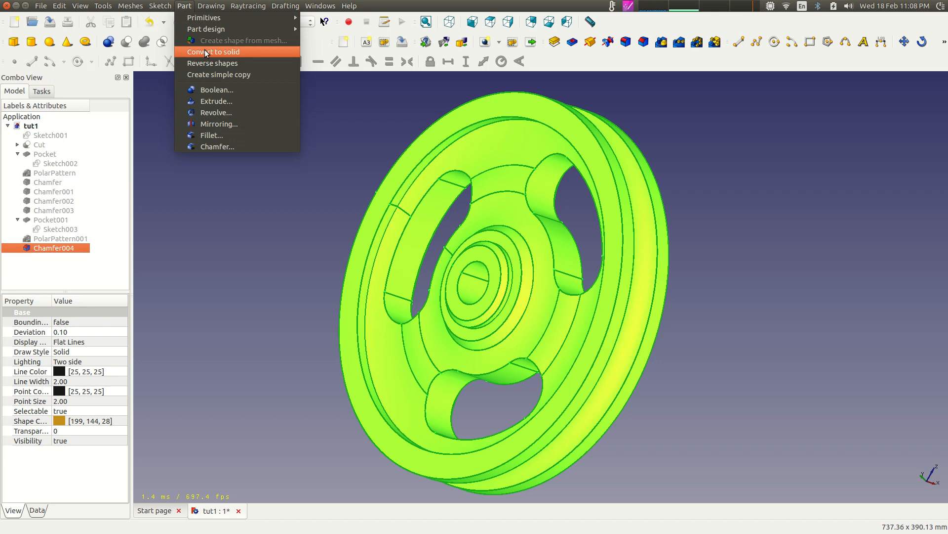
left_click(205, 51)
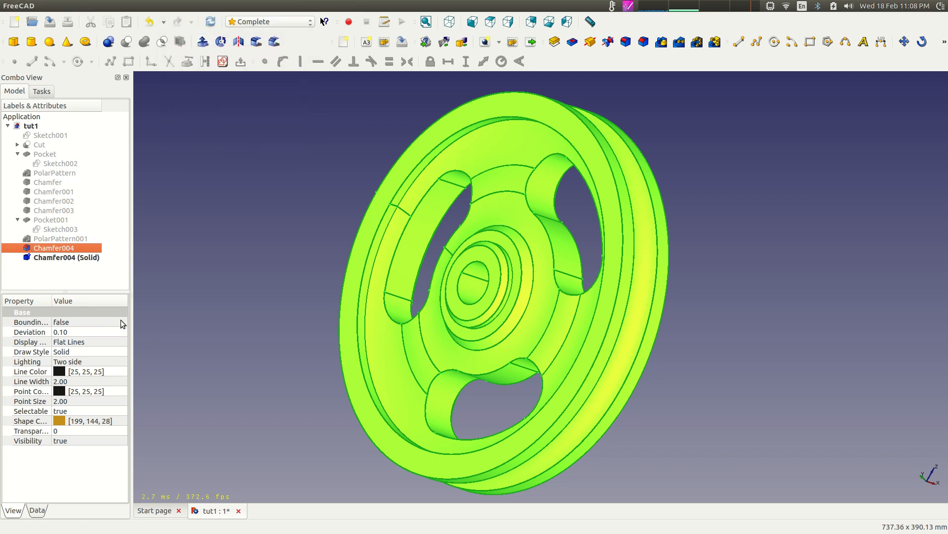
left_click(75, 256)
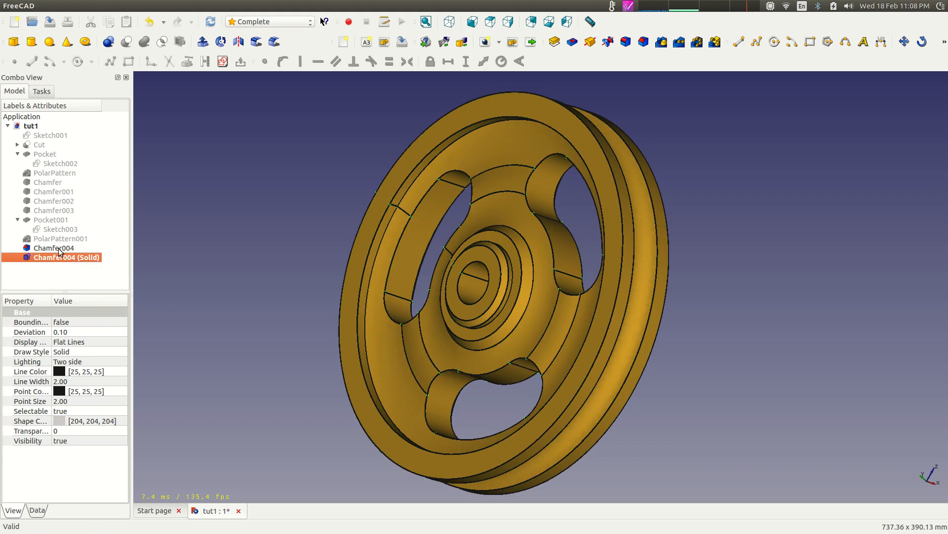
left_click(59, 248)
key("space")
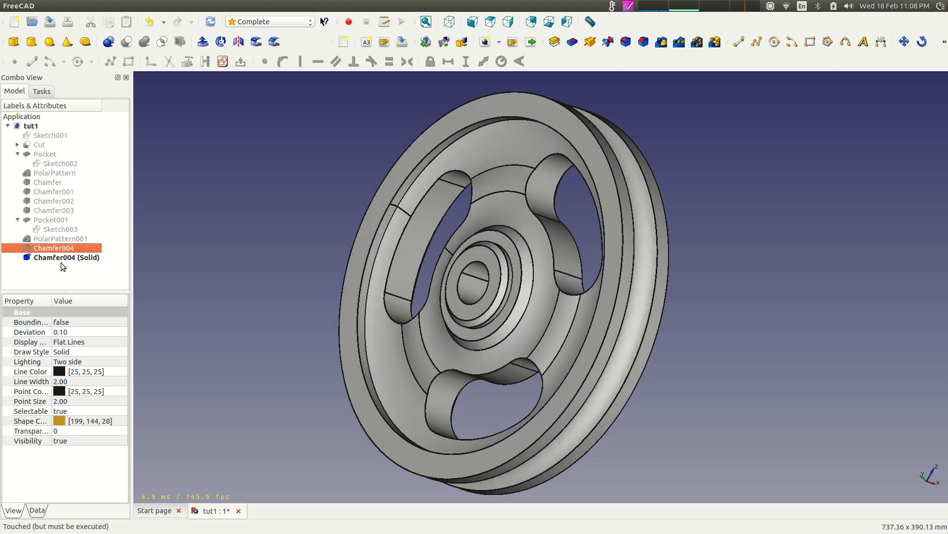
Step: Rename the converted solid as "pulley wheel brass"
left_click(61, 263)
left_click(67, 256)
right_click(66, 256)
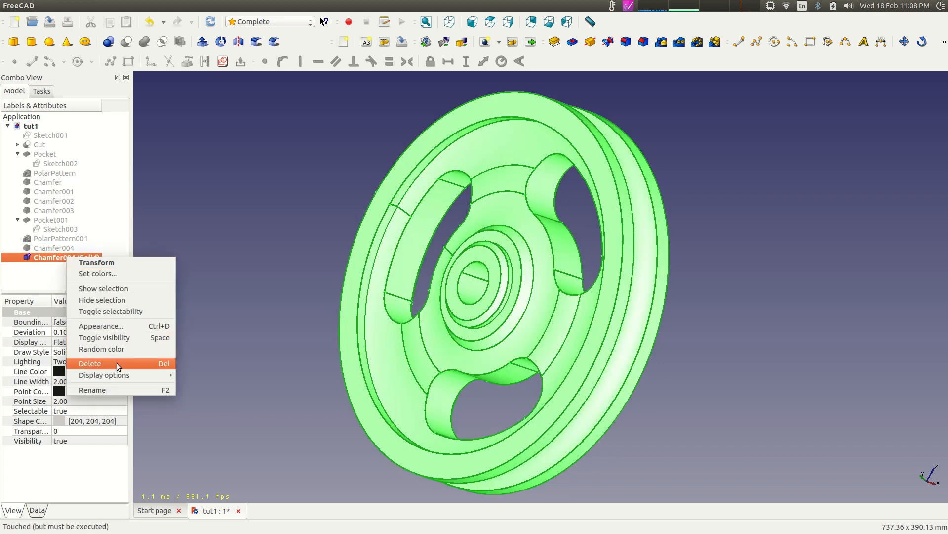
left_click(115, 386)
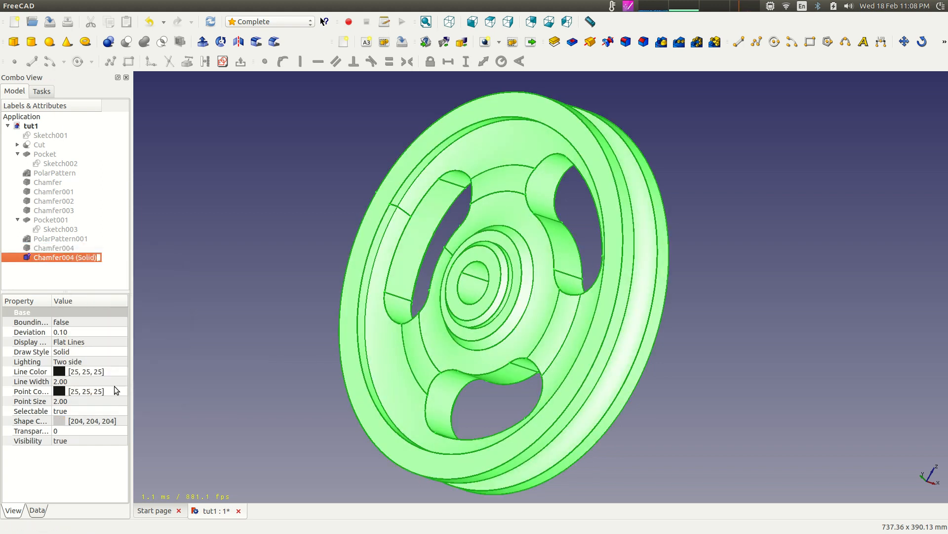
type("pulley wheel brass")
left_click(268, 274)
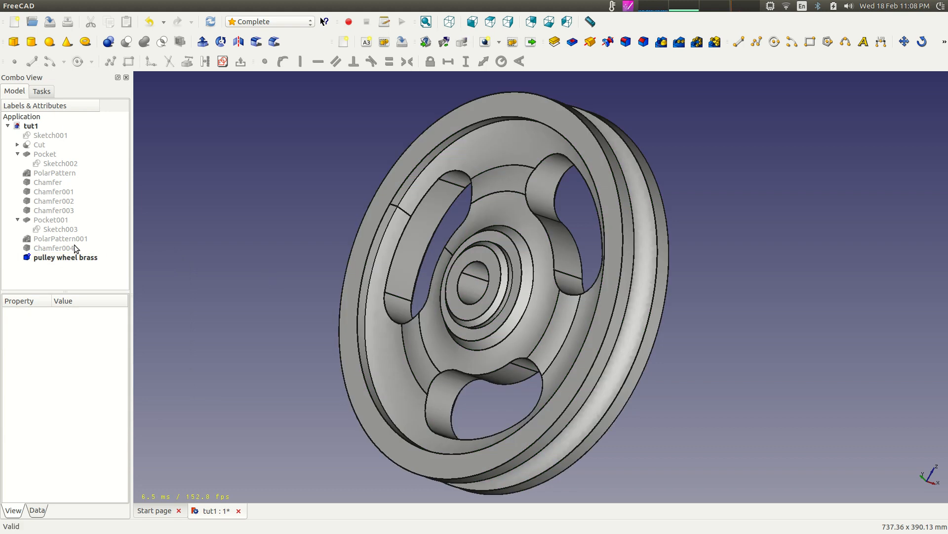
Step: Apply the Brass material to the appearance of the "pulley wheel brass" solid
left_click(69, 260)
right_click(69, 260)
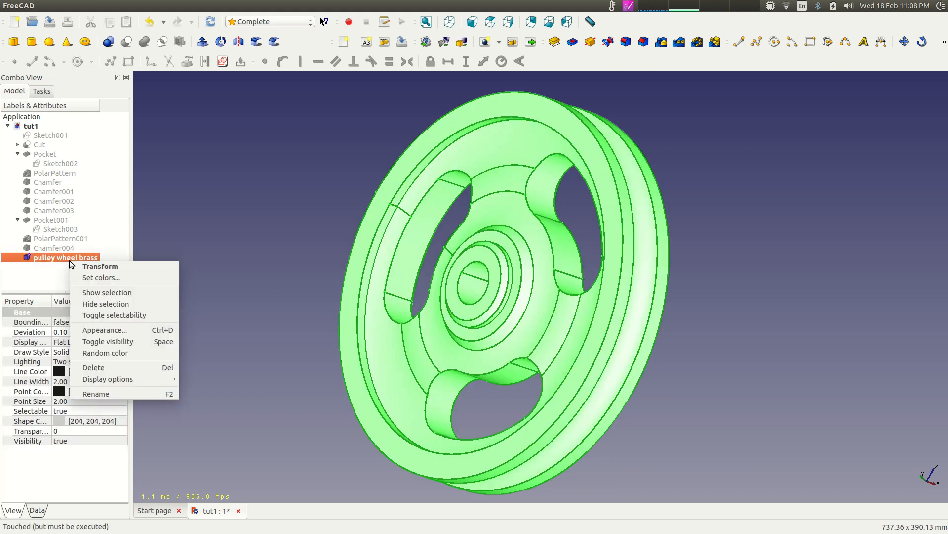
left_click(108, 330)
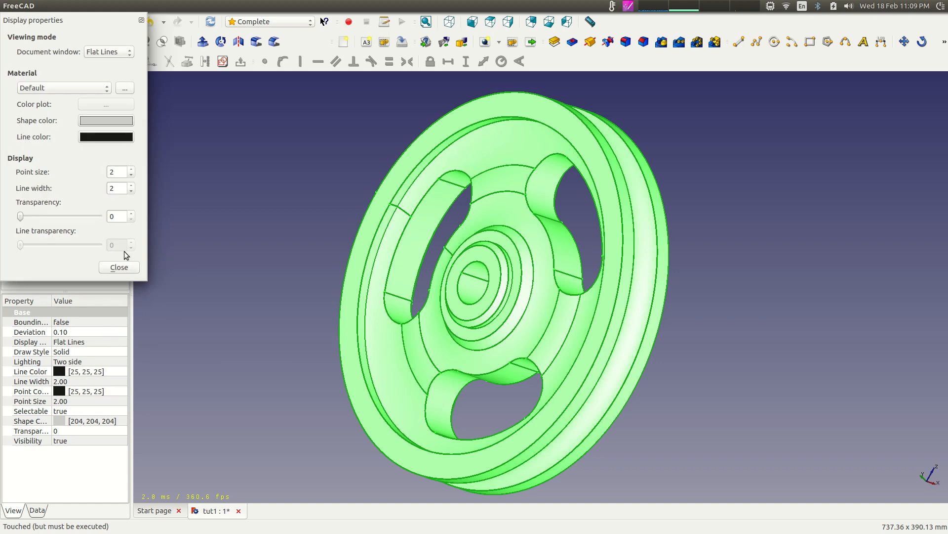
left_click(106, 90)
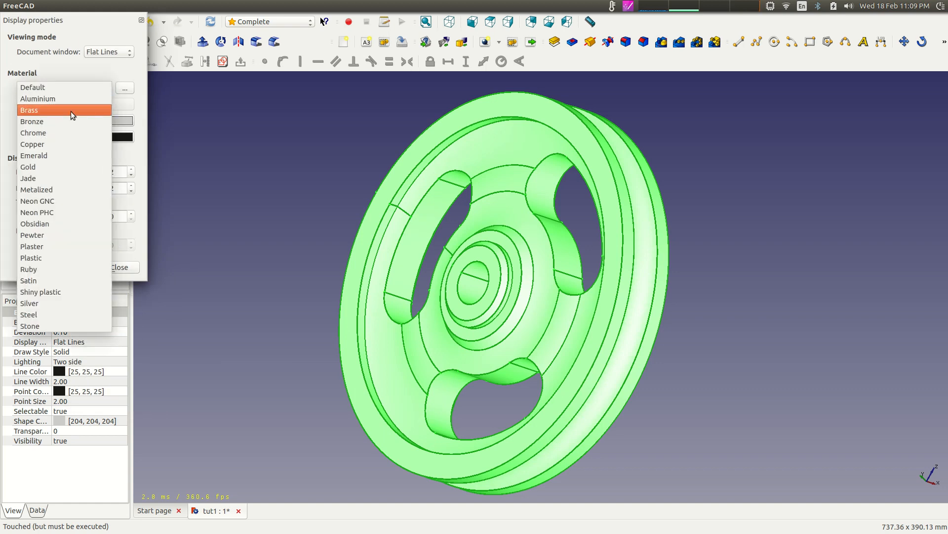
left_click(70, 110)
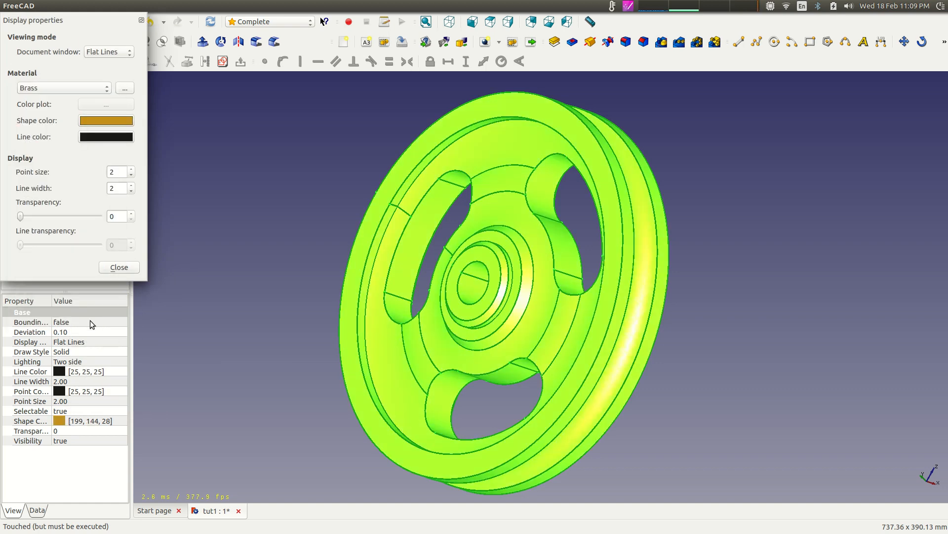
left_click(128, 267)
left_click(180, 229)
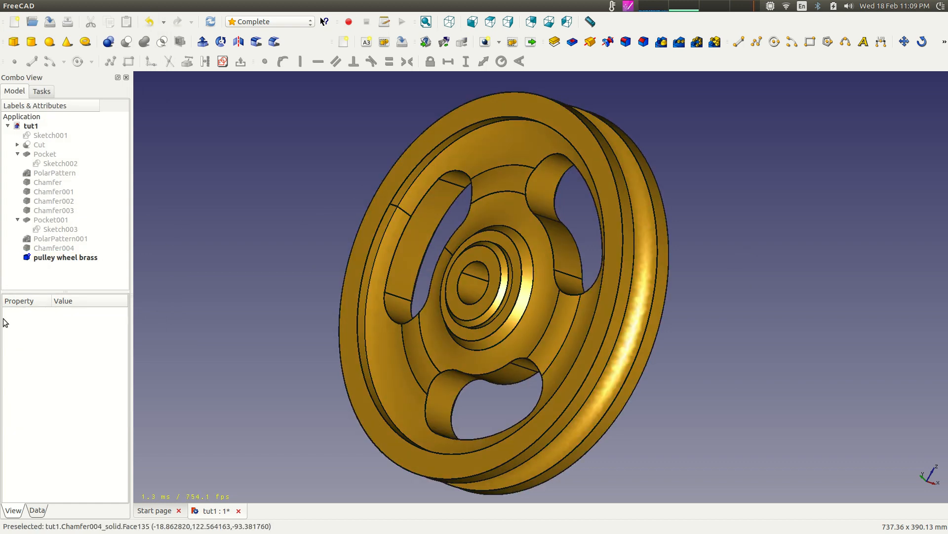
Step: Export the "pulley wheel brass" solid to the tutorial folder as "brass pulley" in STEP with colors format
left_click(73, 257)
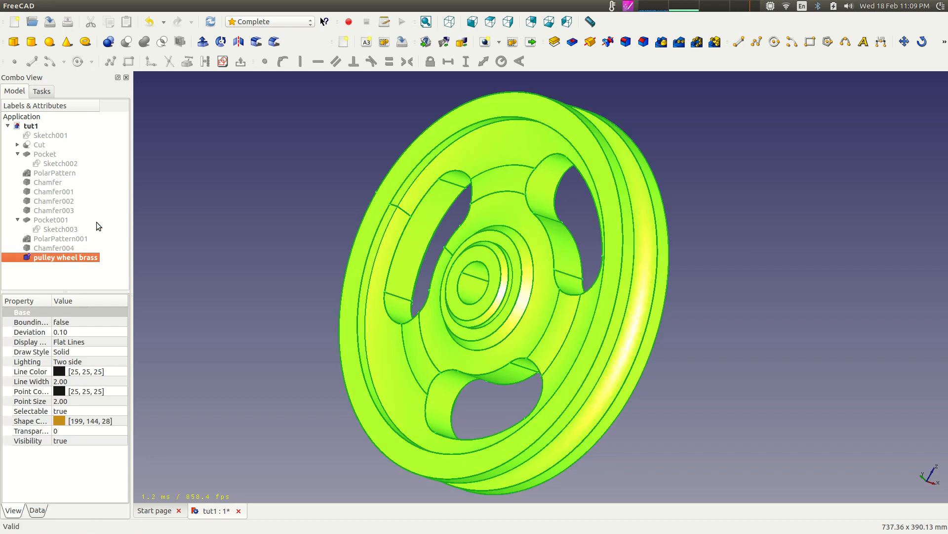
left_click(40, 5)
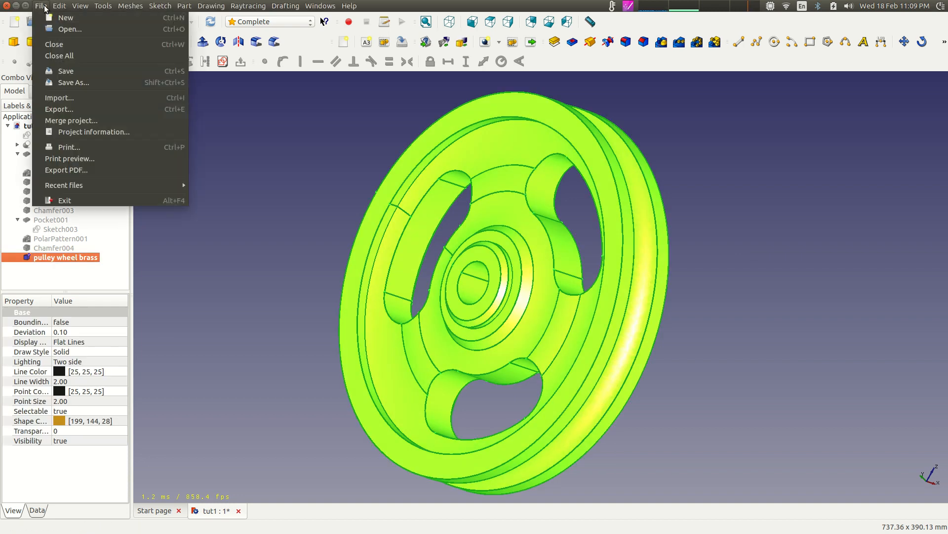
left_click(82, 111)
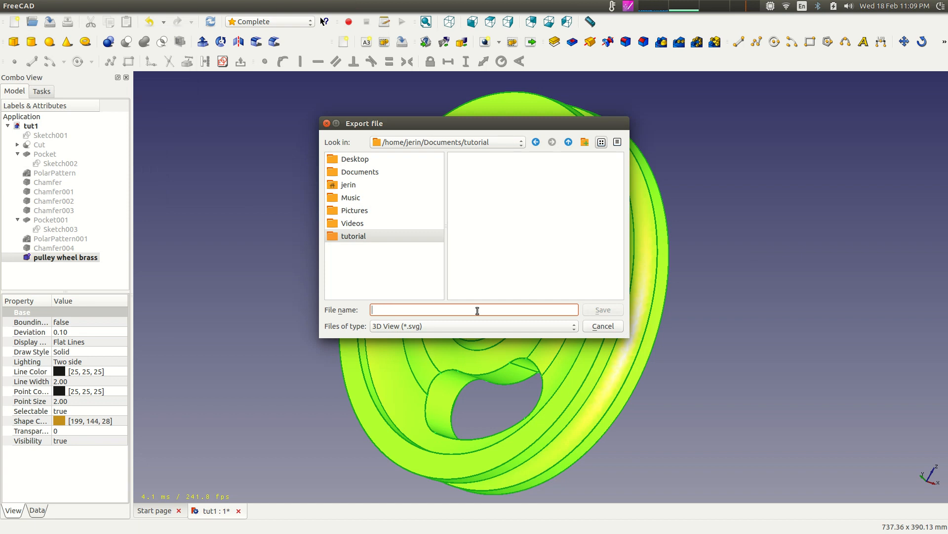
left_click(575, 325)
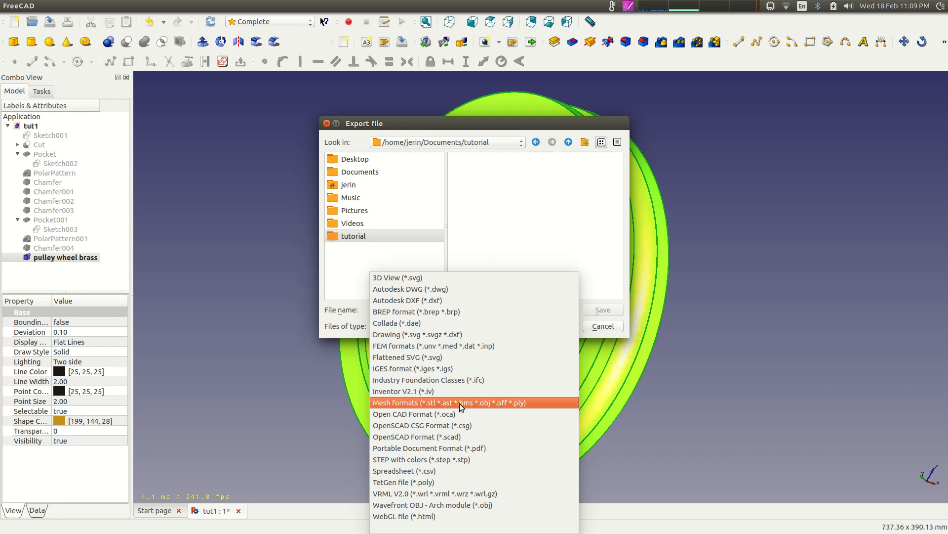
left_click(452, 460)
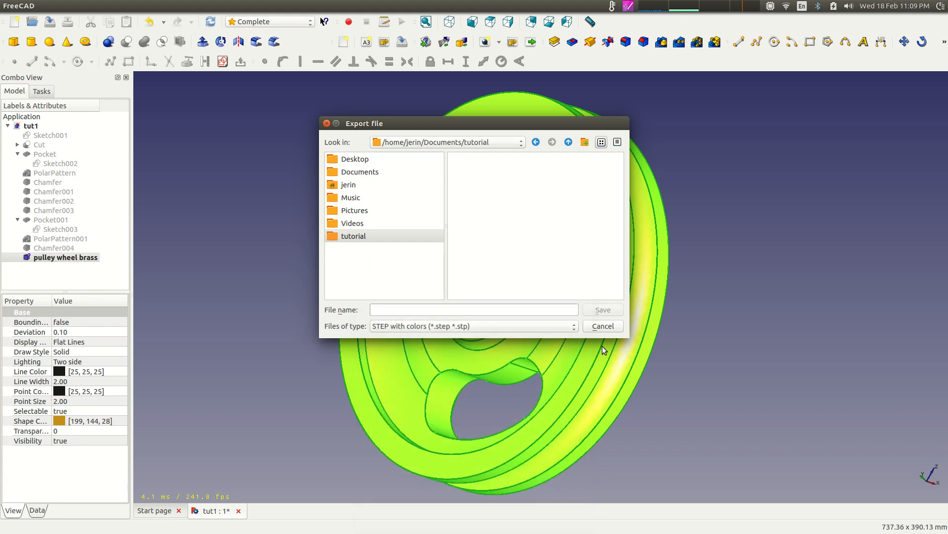
left_click(457, 310)
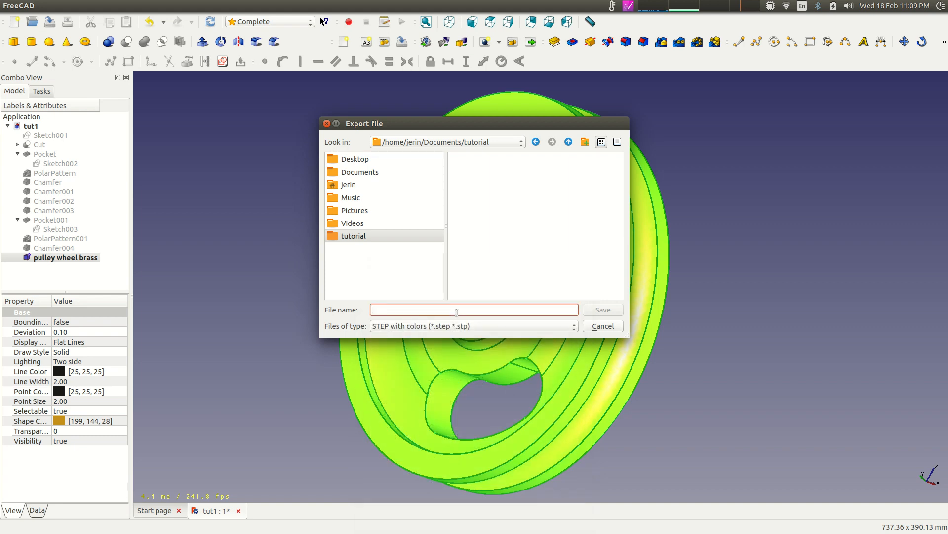
type("brass pulley")
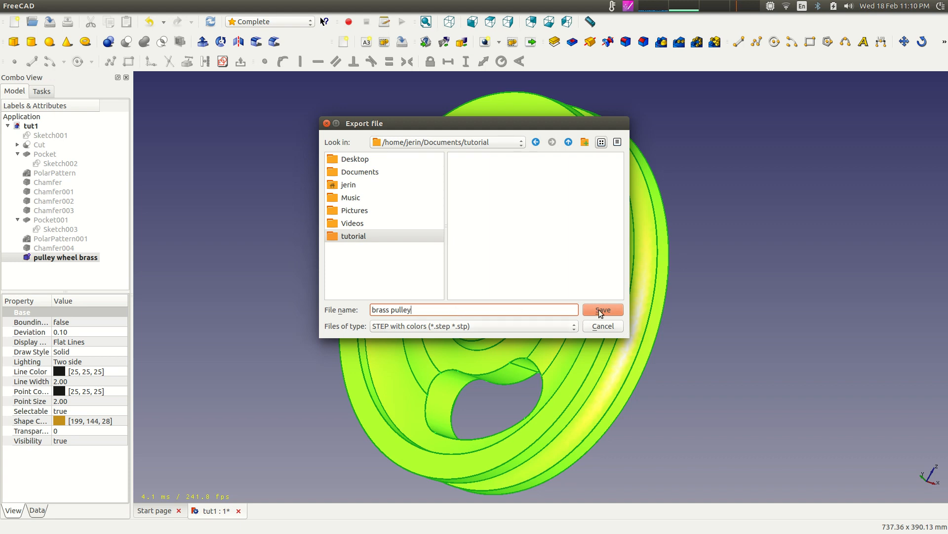
left_click(599, 310)
left_click(306, 236)
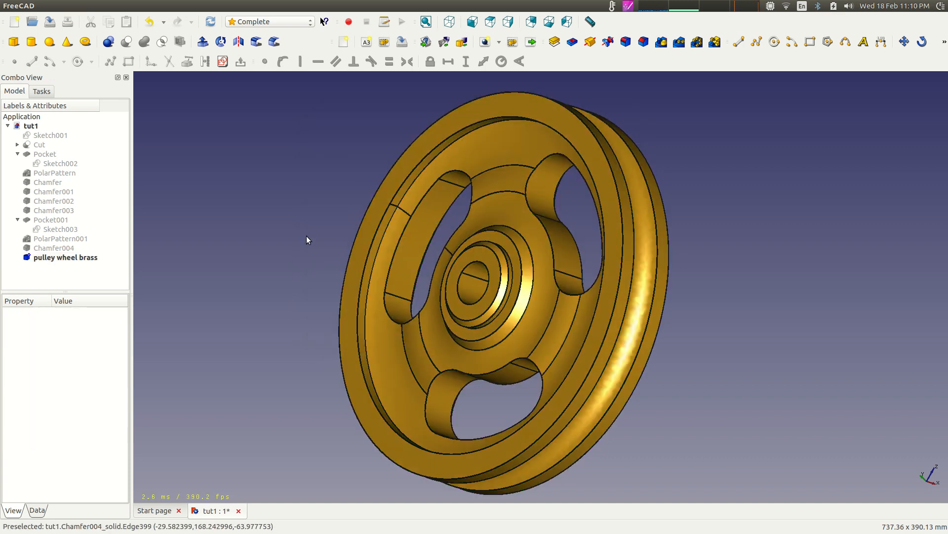
Step: Switch to the Files app and locate the exported brass pulley.step in the tutorial folder inside Documents
mouse_move(427, 531)
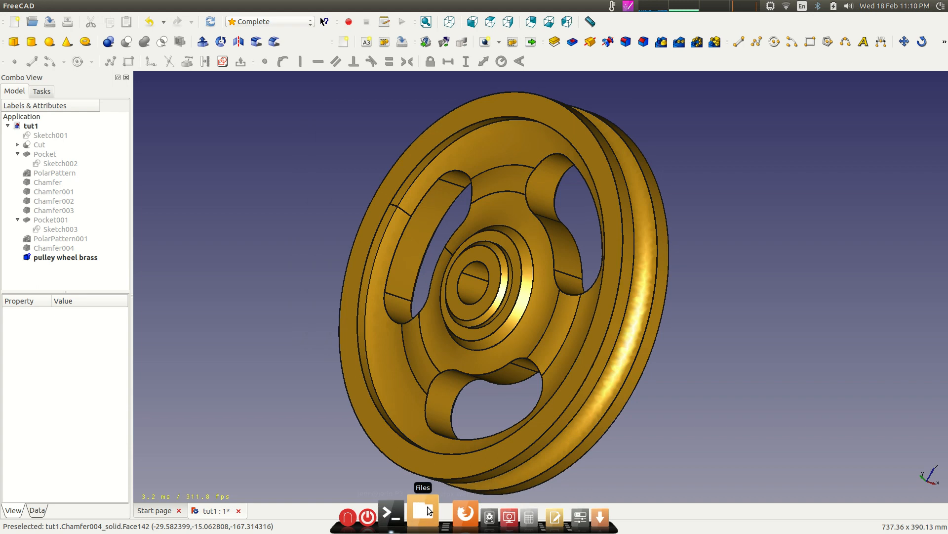
left_click(427, 509)
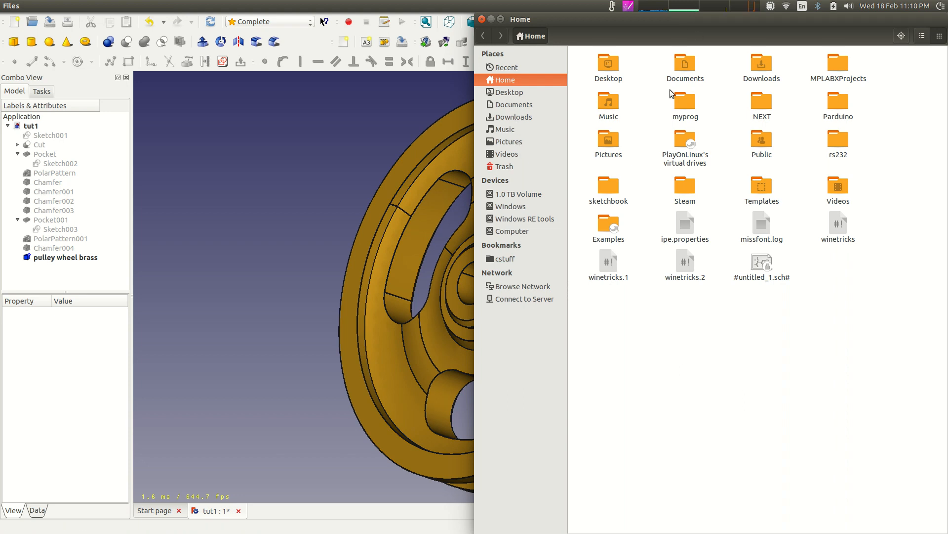
left_click(520, 193)
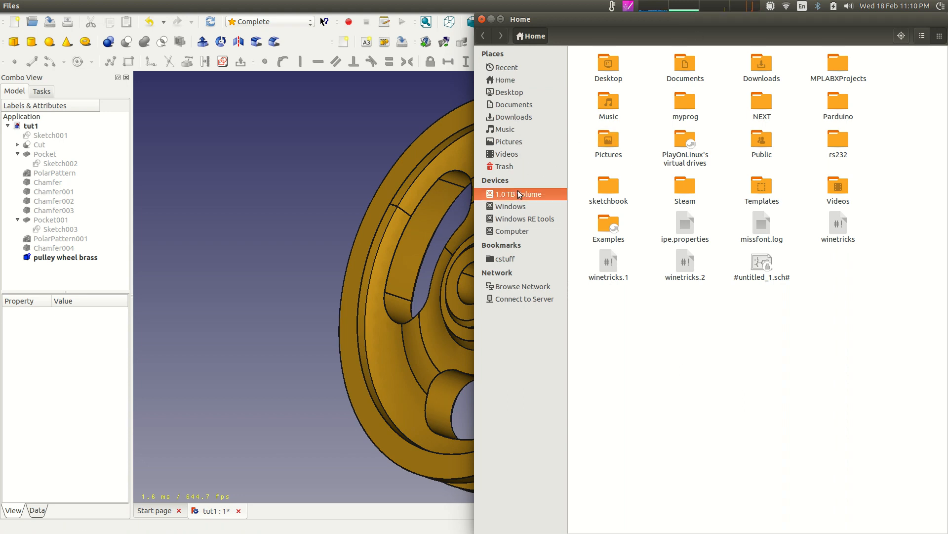
left_click(516, 105)
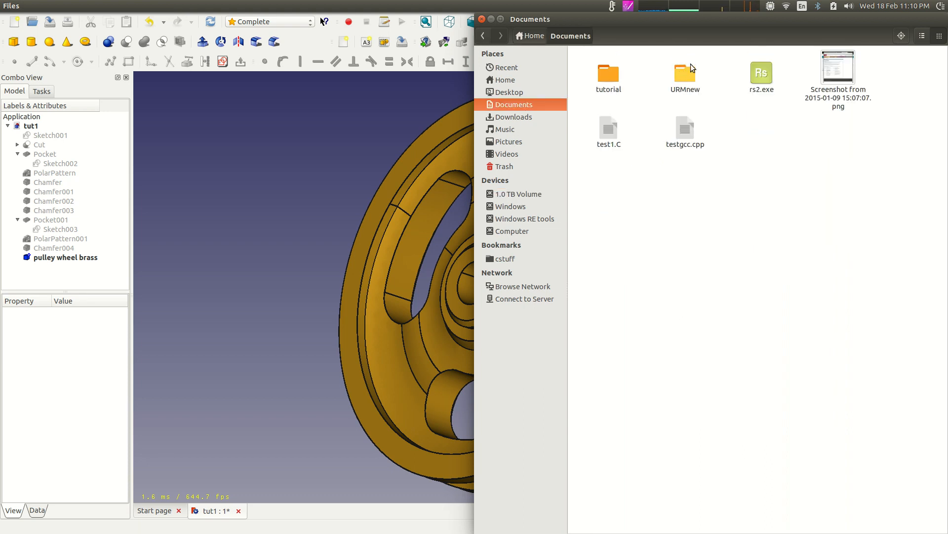
left_click(526, 104)
double_click(680, 73)
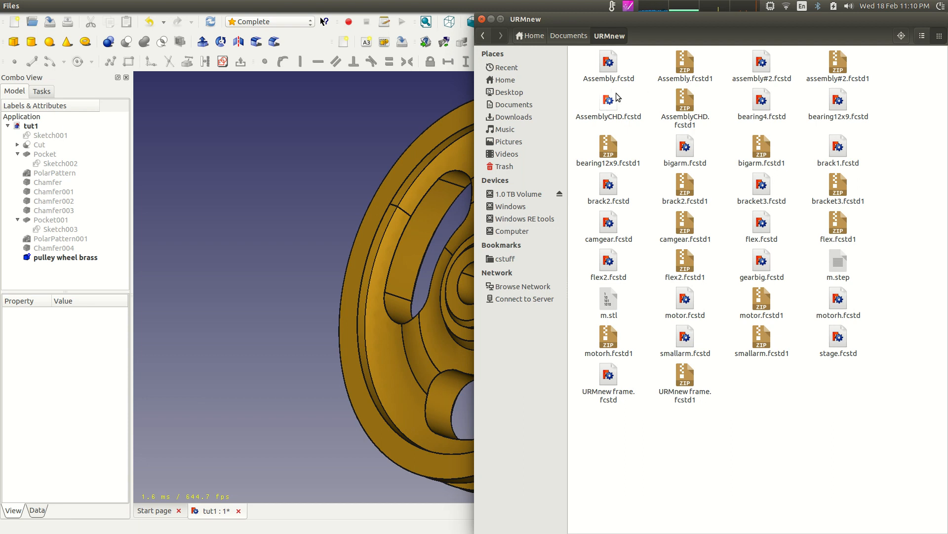
left_click(573, 36)
double_click(611, 76)
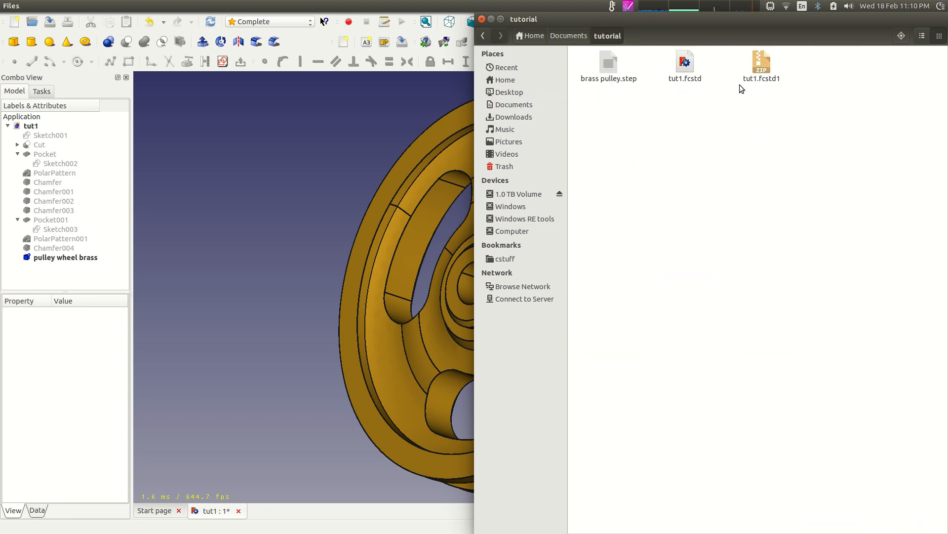
right_click(613, 72)
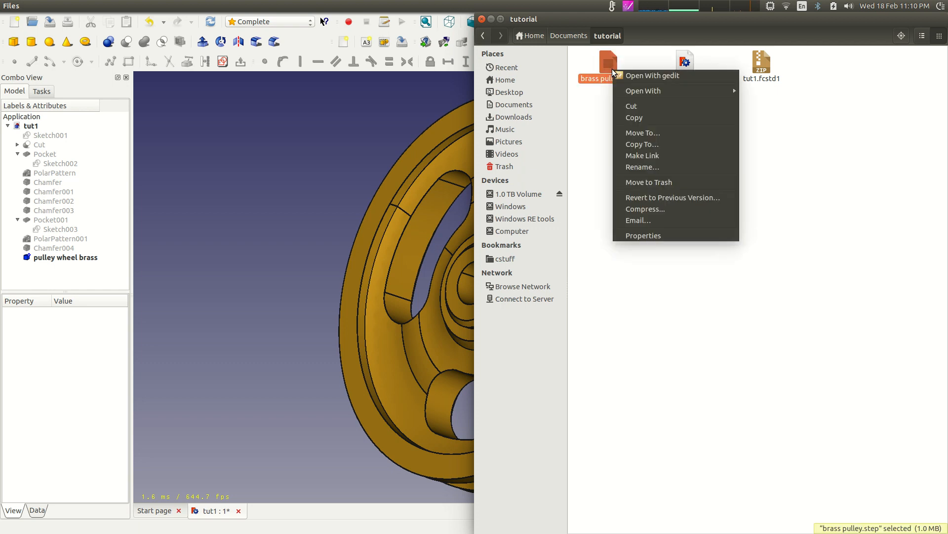
left_click(585, 117)
left_click(619, 91)
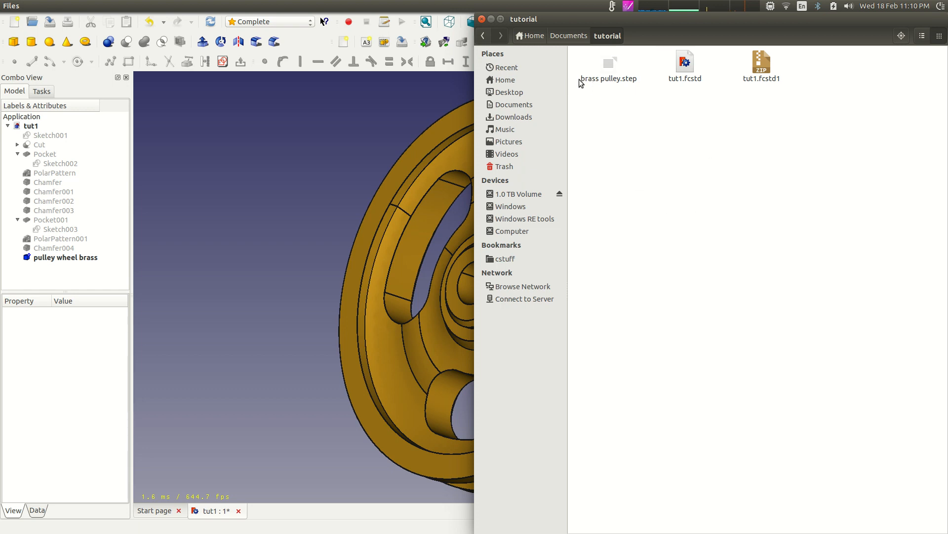
Step: Return to FreeCAD, create a new document, open brass pulley.step and inspect the imported pulley from several angles
left_click(215, 139)
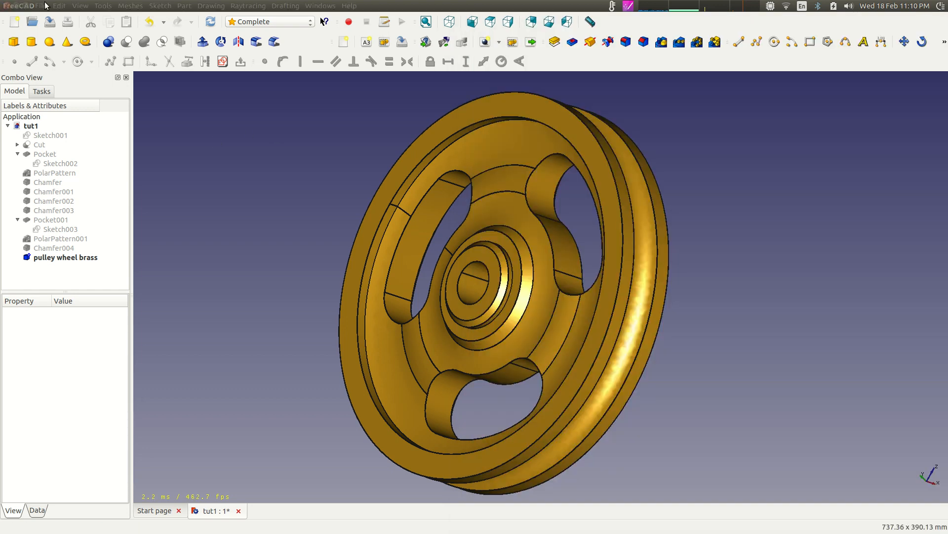
left_click(14, 21)
left_click(32, 21)
left_click(493, 159)
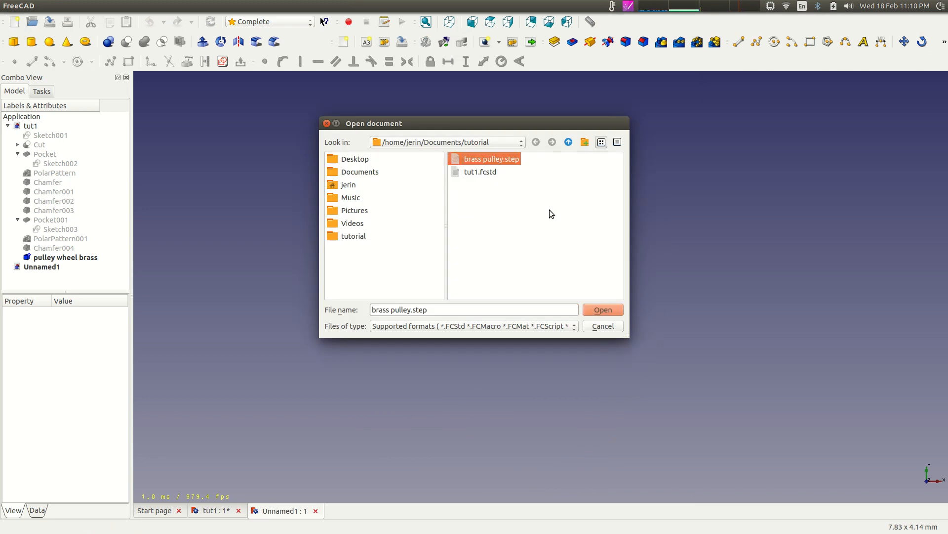
left_click(603, 310)
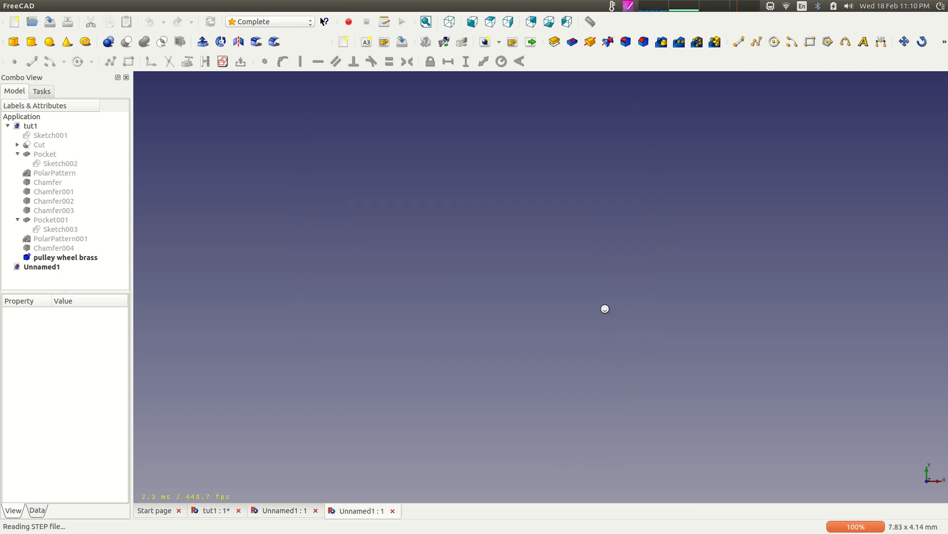
middle_click_drag(430, 214, 633, 293)
scroll(476, 355, "up", 4)
scroll(477, 355, "down", 4)
middle_click_drag(818, 280, 751, 218)
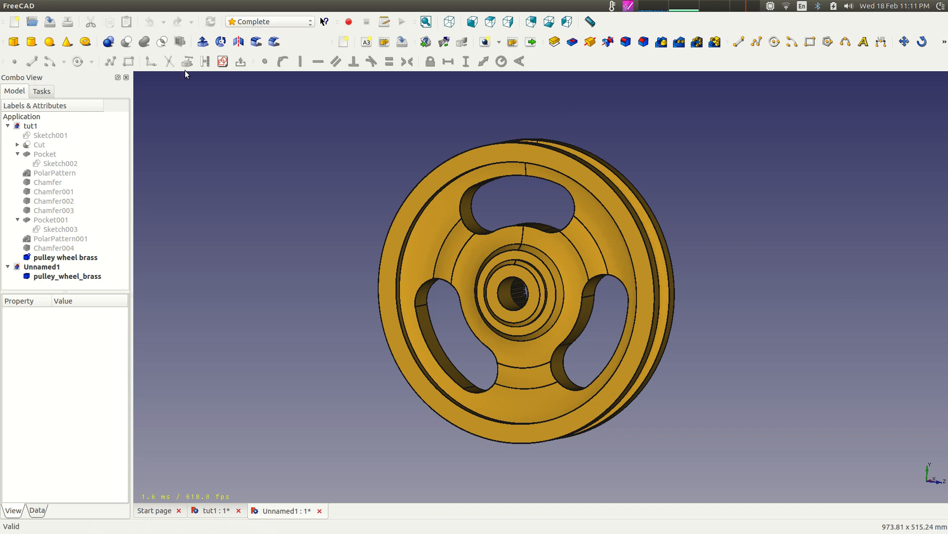
mouse_move(12, 6)
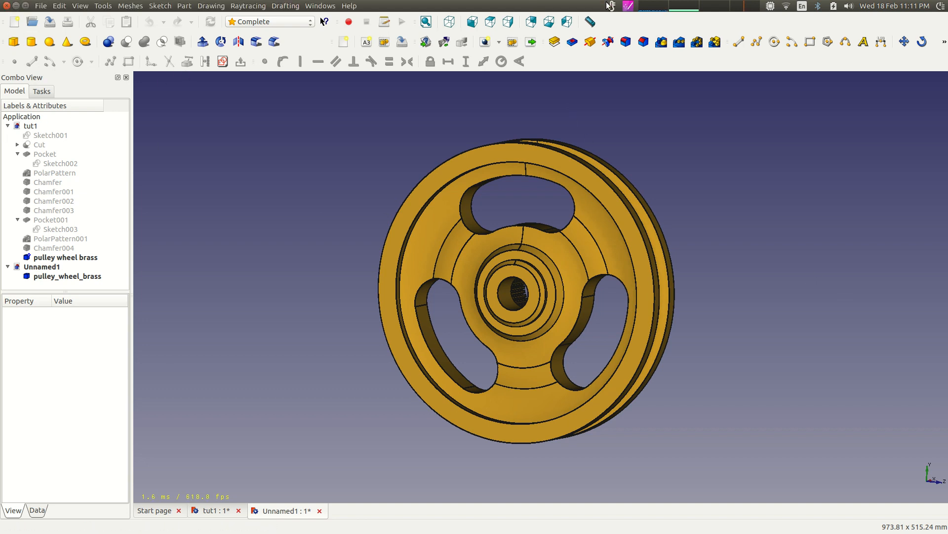